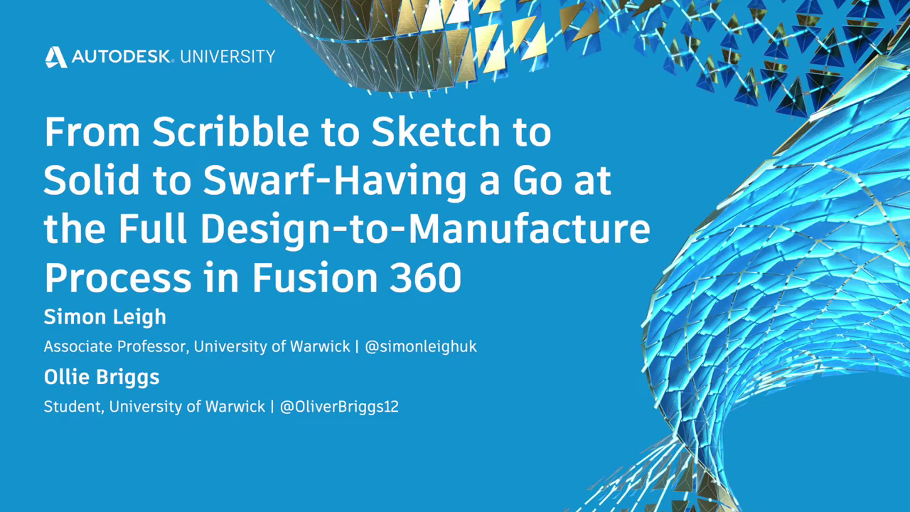
Step: Advance from the title slide to The Design Concept slide
{"action": "key", "text": "Right"}
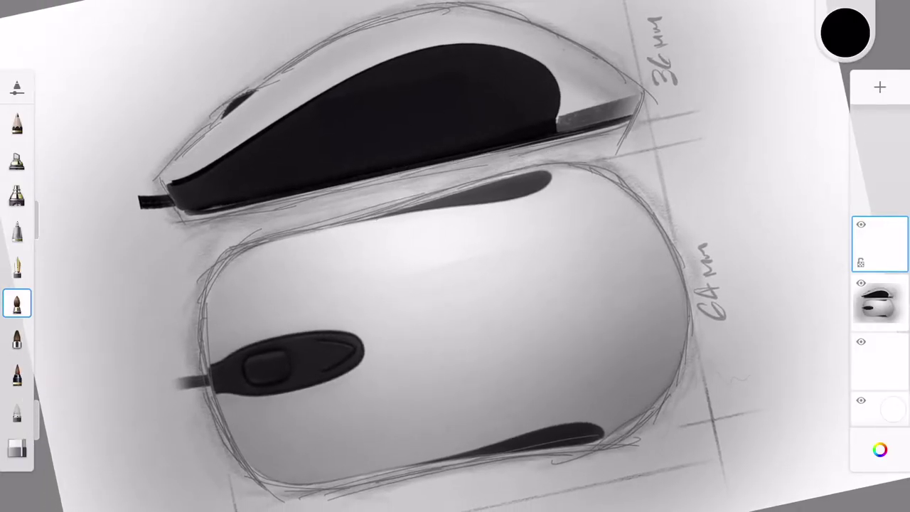
Step: Switch the brush colour to red and draw an arrow pointing at the lower mouse
{"action": "left_click", "coordinate": [845, 32]}
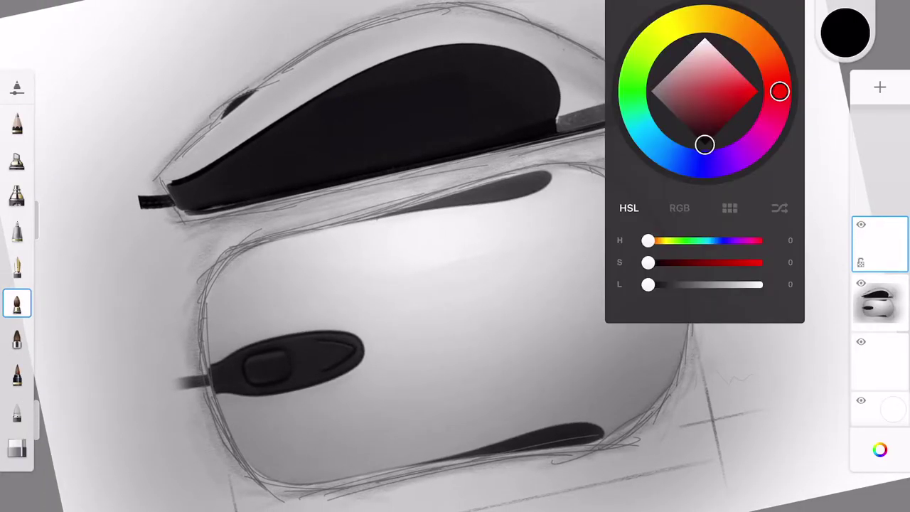
{"action": "left_click_drag", "start_coordinate": [704, 144], "coordinate": [758, 91]}
{"action": "left_click", "coordinate": [845, 32]}
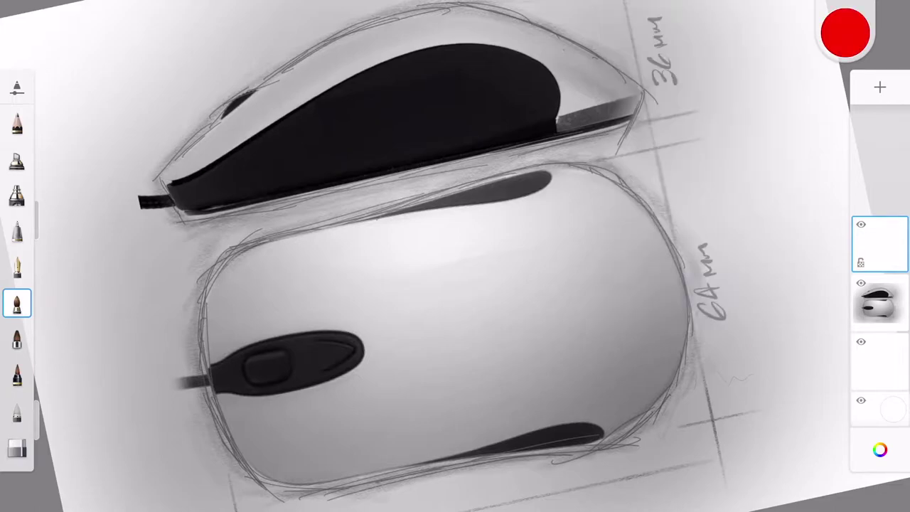
{"action": "left_click_drag", "start_coordinate": [700, 161], "coordinate": [585, 277]}
{"action": "mouse_move", "coordinate": [595, 241]}
{"action": "left_mouse_down"}
{"action": "mouse_move", "coordinate": [583, 278]}
{"action": "mouse_move", "coordinate": [618, 257]}
{"action": "left_mouse_up"}
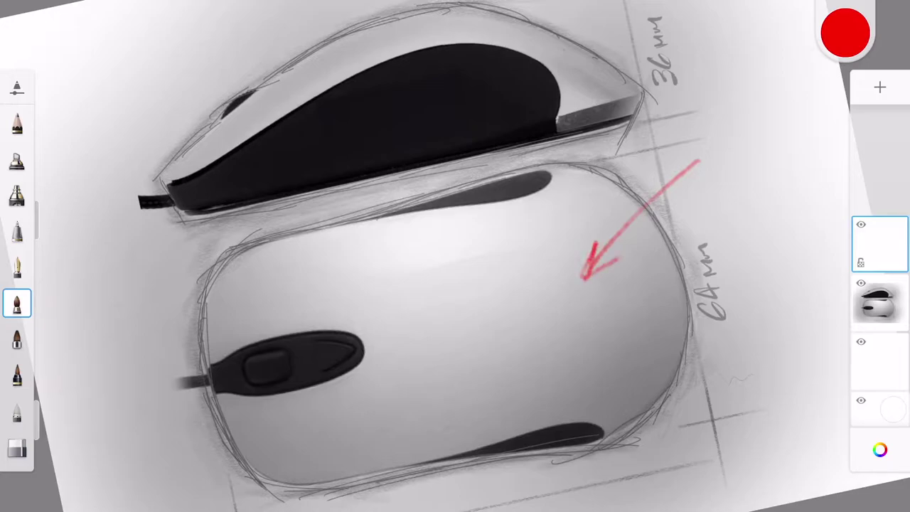
Step: Trace the upper and lower mouse outlines in red and rotate the canvas level
{"action": "mouse_move", "coordinate": [118, 57]}
{"action": "left_mouse_down"}
{"action": "mouse_move", "coordinate": [144, 195]}
{"action": "mouse_move", "coordinate": [269, 219]}
{"action": "mouse_move", "coordinate": [661, 128]}
{"action": "left_mouse_up"}
{"action": "mouse_move", "coordinate": [144, 51]}
{"action": "left_mouse_down"}
{"action": "mouse_move", "coordinate": [426, 2]}
{"action": "mouse_move", "coordinate": [660, 112]}
{"action": "left_mouse_up"}
{"action": "mouse_move", "coordinate": [151, 256]}
{"action": "left_mouse_down"}
{"action": "mouse_move", "coordinate": [182, 394]}
{"action": "mouse_move", "coordinate": [312, 511]}
{"action": "mouse_move", "coordinate": [752, 404]}
{"action": "left_mouse_up"}
{"action": "mouse_move", "coordinate": [574, 149]}
{"action": "left_mouse_down"}
{"action": "mouse_move", "coordinate": [678, 182]}
{"action": "mouse_move", "coordinate": [734, 468]}
{"action": "left_mouse_up"}
{"action": "left_click_drag", "start_coordinate": [455, 285], "coordinate": [469, 270]}
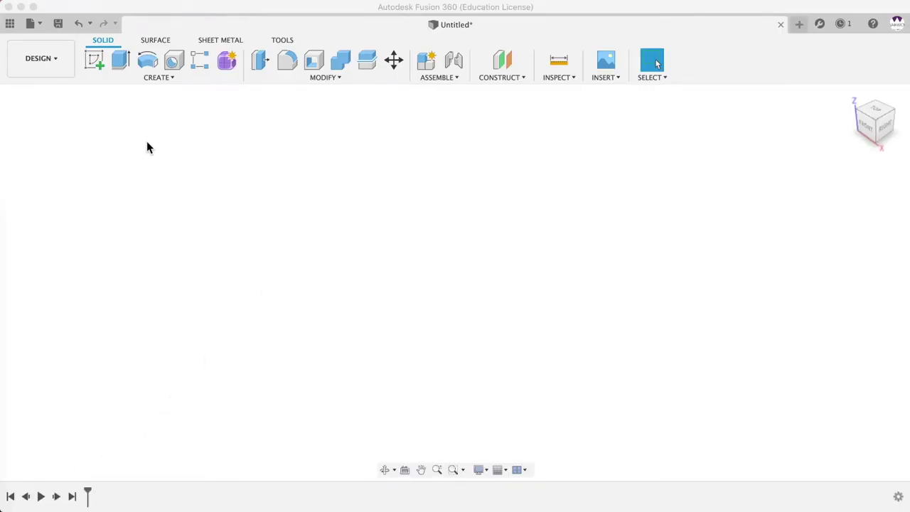
Step: Show the Data Panel listing Mouse Project's files
{"action": "left_click", "coordinate": [10, 23]}
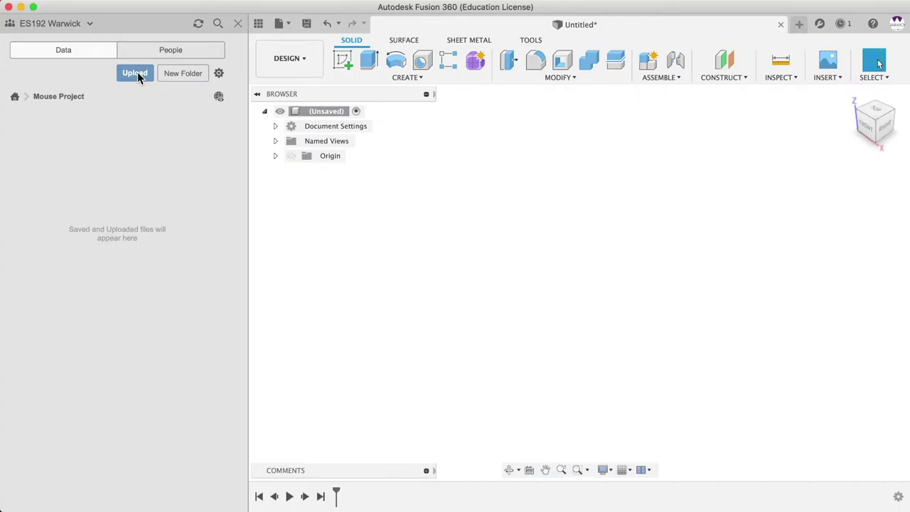
Step: Upload the Computer Mouse image file into Mouse Project and dismiss the job status
{"action": "left_click", "coordinate": [138, 73]}
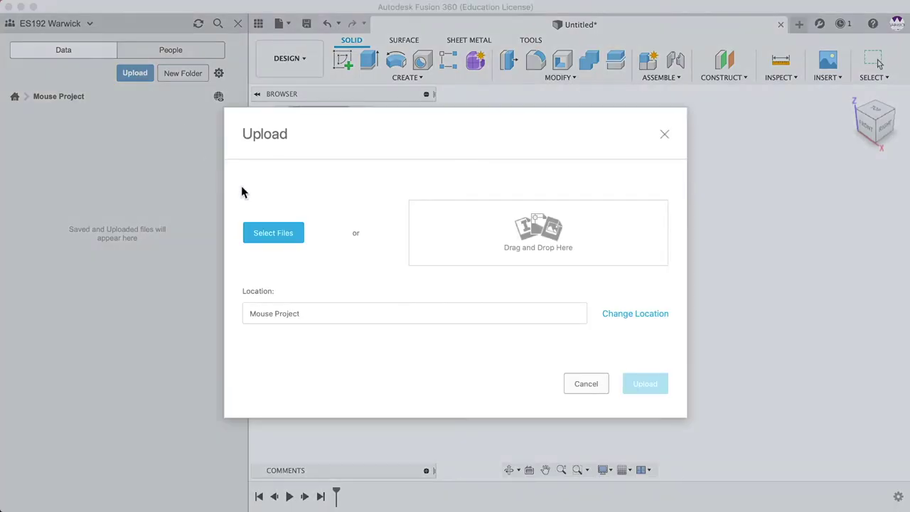
{"action": "left_click", "coordinate": [275, 234]}
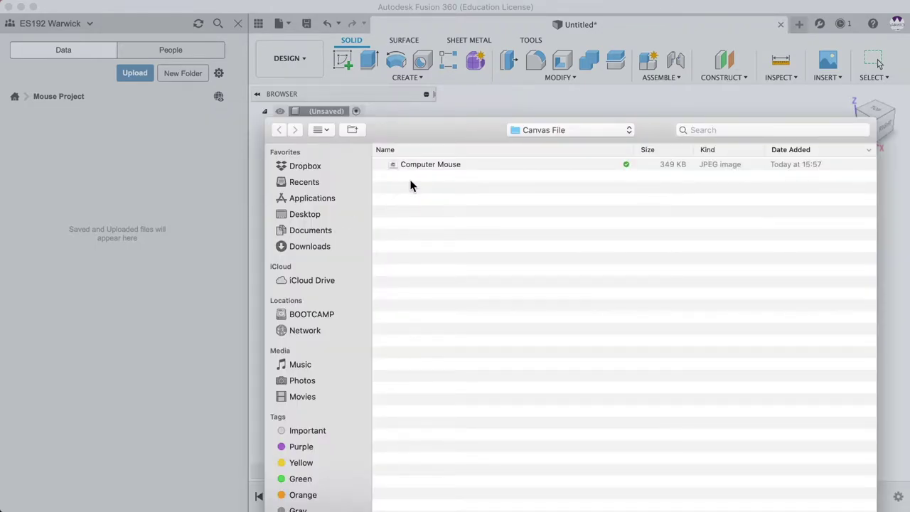
{"action": "left_click", "coordinate": [440, 165]}
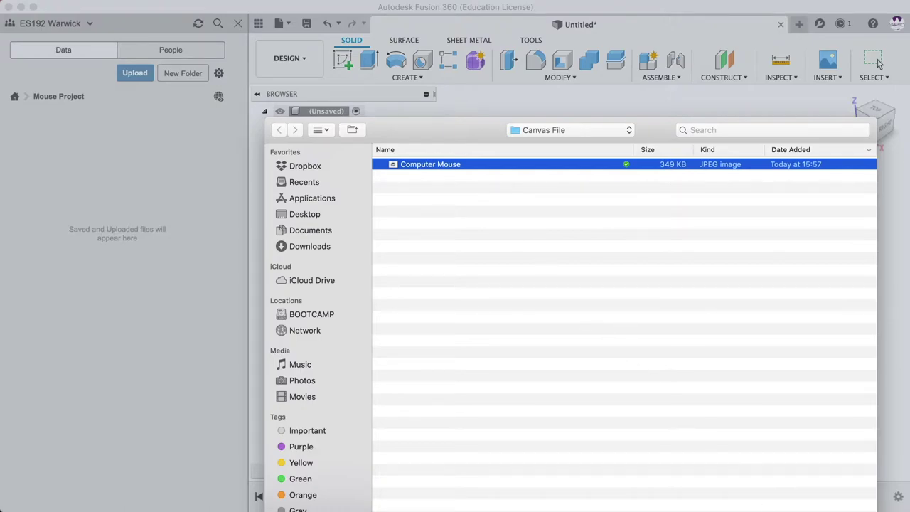
{"action": "left_click_drag", "start_coordinate": [461, 128], "coordinate": [399, 22]}
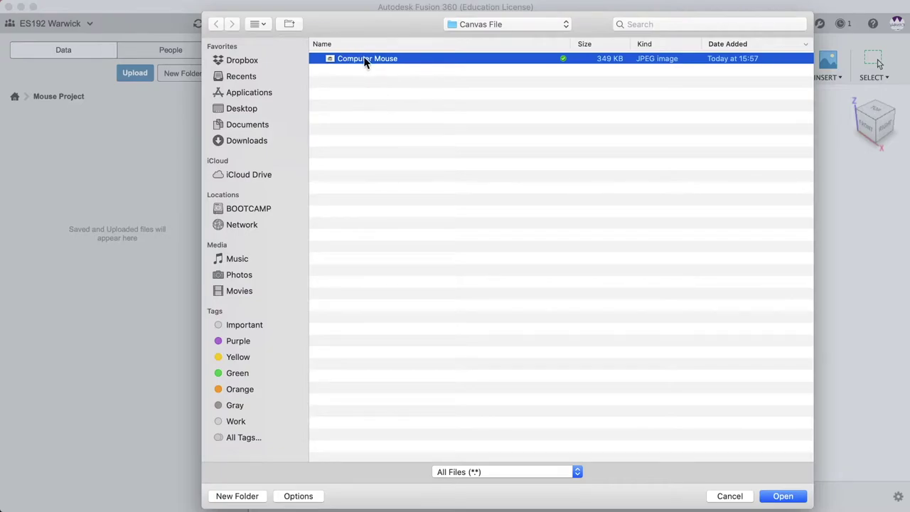
{"action": "left_click", "coordinate": [784, 497]}
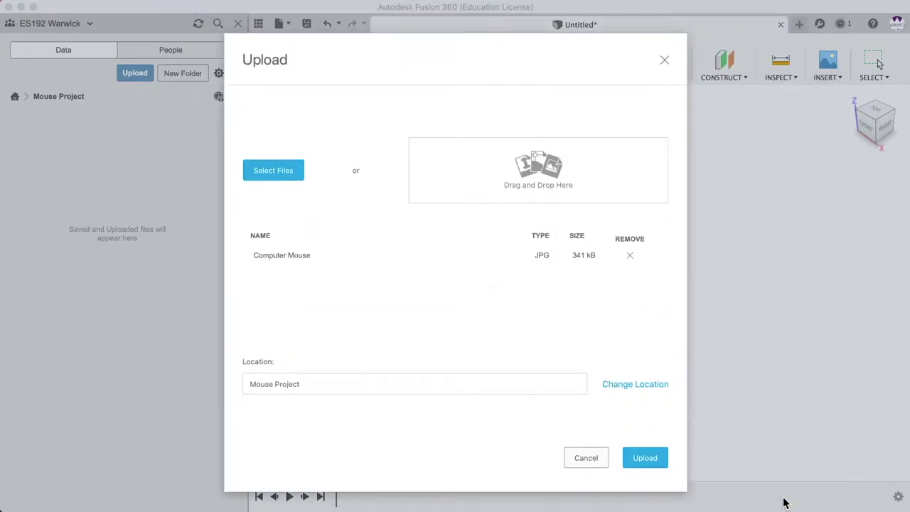
{"action": "left_click", "coordinate": [653, 461]}
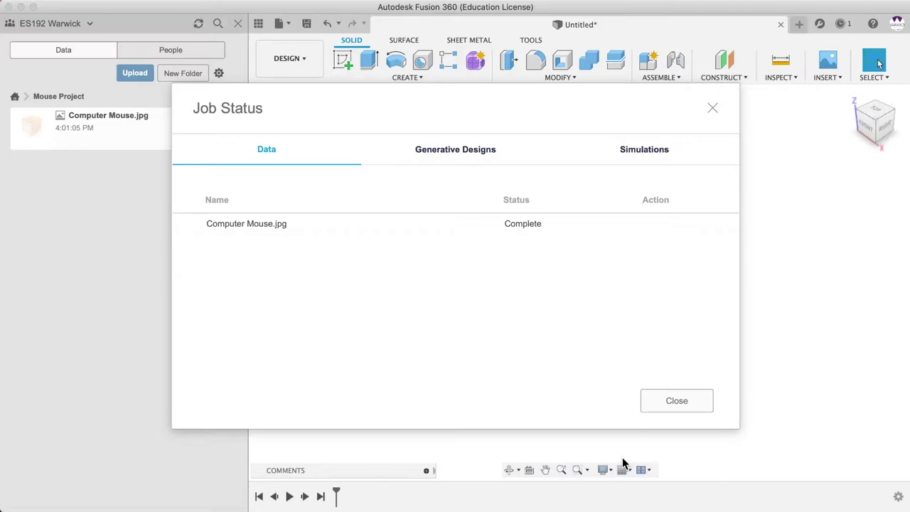
{"action": "left_click", "coordinate": [663, 402]}
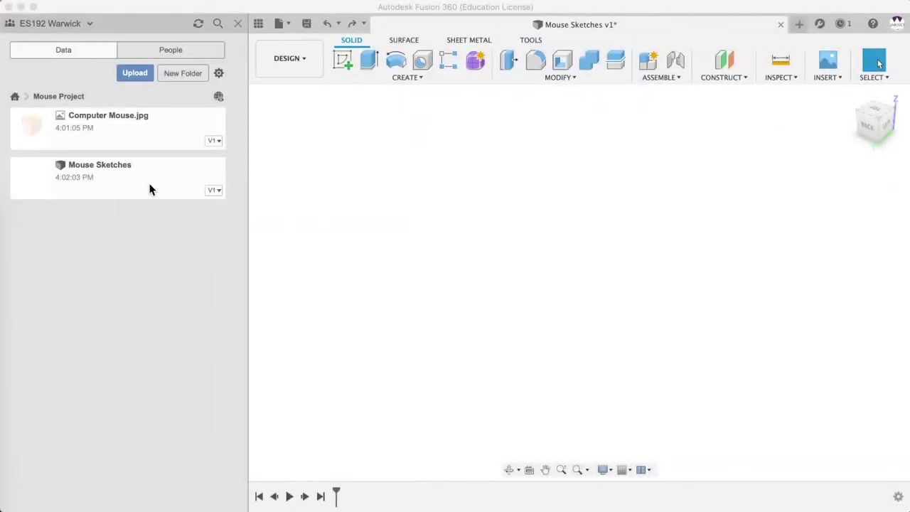
Step: Insert Computer Mouse.jpg as a canvas on the XY plane, scaled to 10.954
{"action": "left_click", "coordinate": [825, 77]}
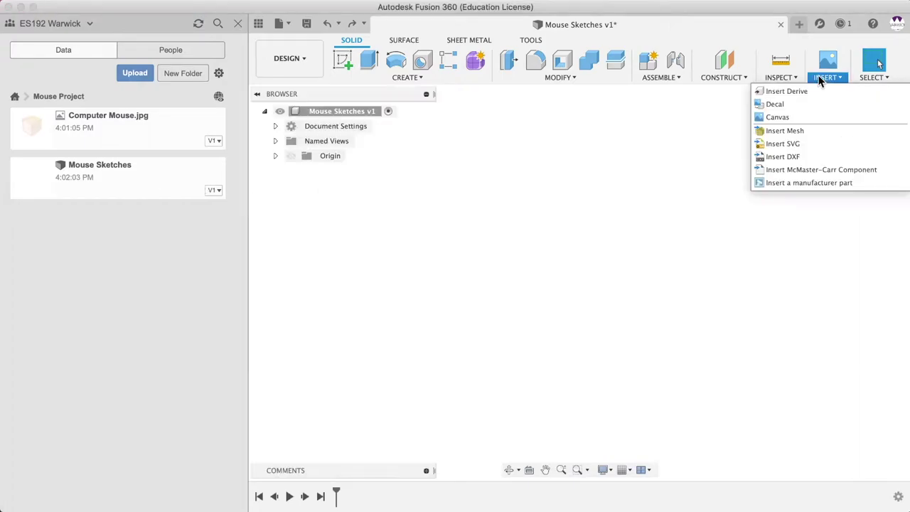
{"action": "left_click", "coordinate": [782, 117]}
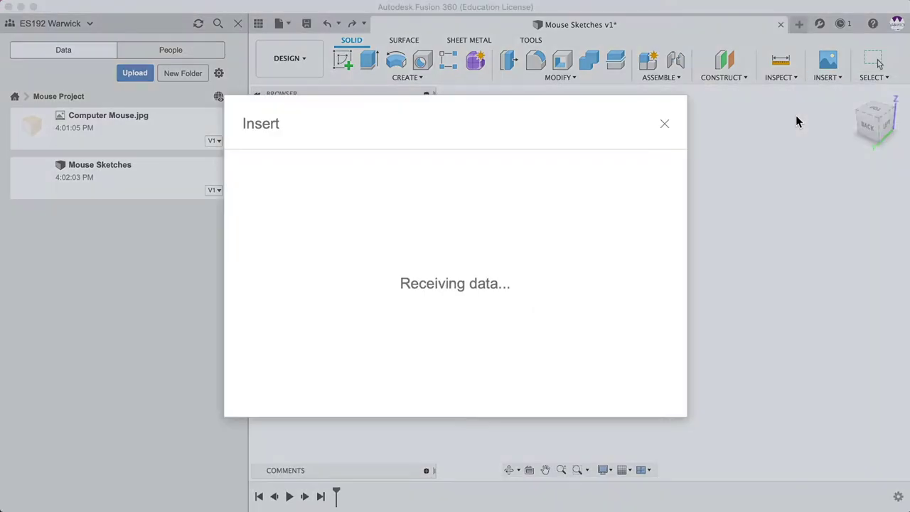
{"action": "left_click", "coordinate": [460, 217]}
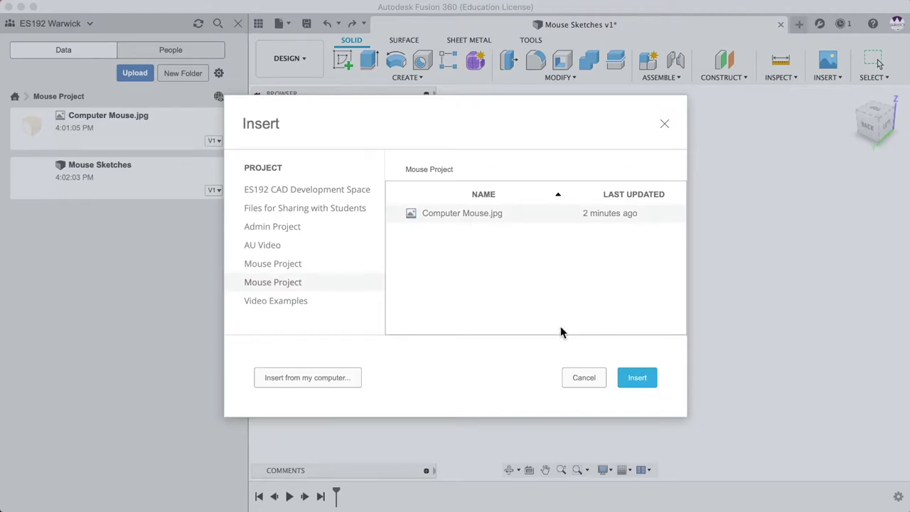
{"action": "left_click", "coordinate": [637, 377]}
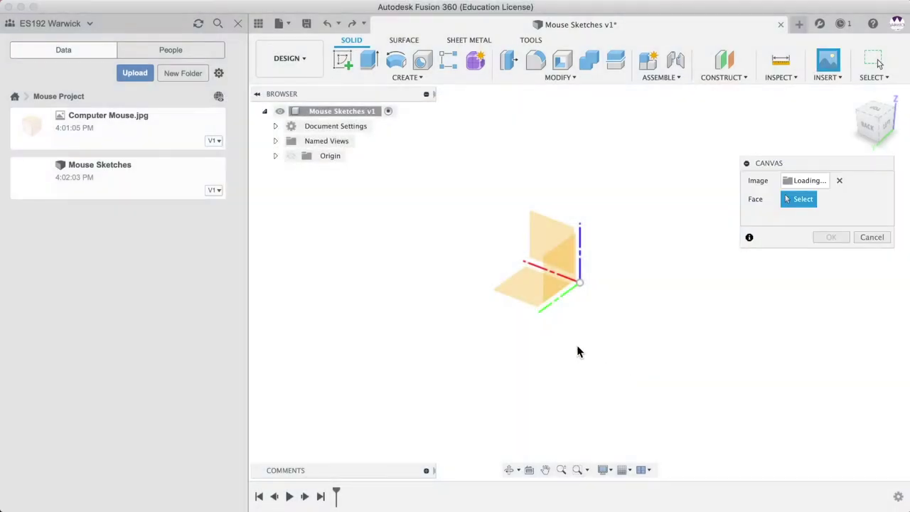
{"action": "left_click", "coordinate": [519, 294]}
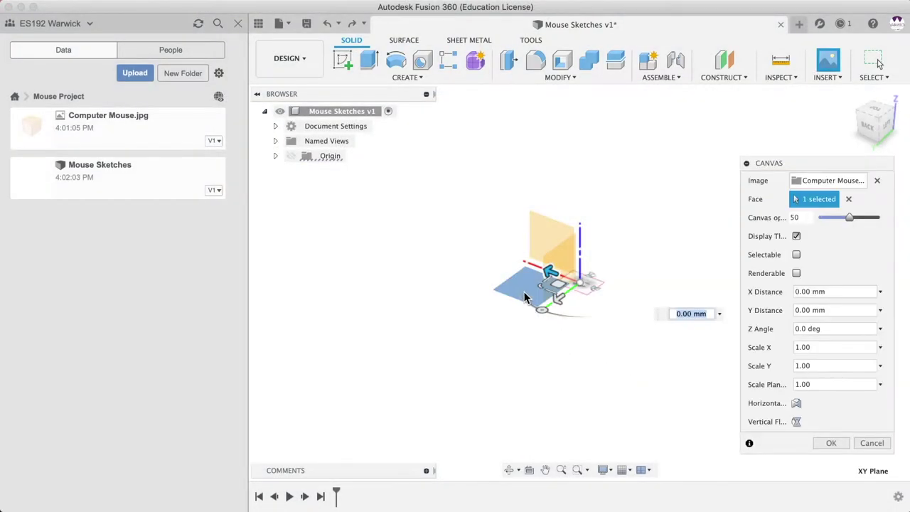
{"action": "left_click_drag", "start_coordinate": [542, 292], "coordinate": [250, 338]}
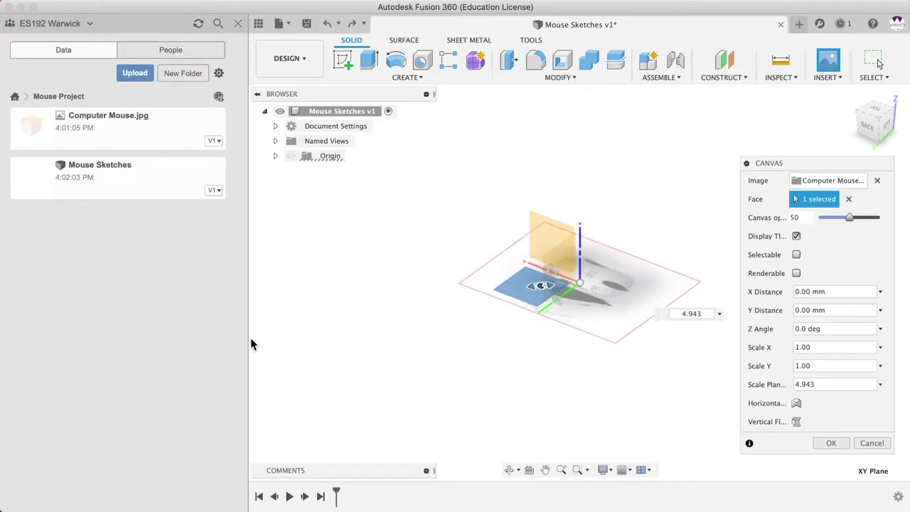
{"action": "left_click_drag", "start_coordinate": [543, 290], "coordinate": [491, 305]}
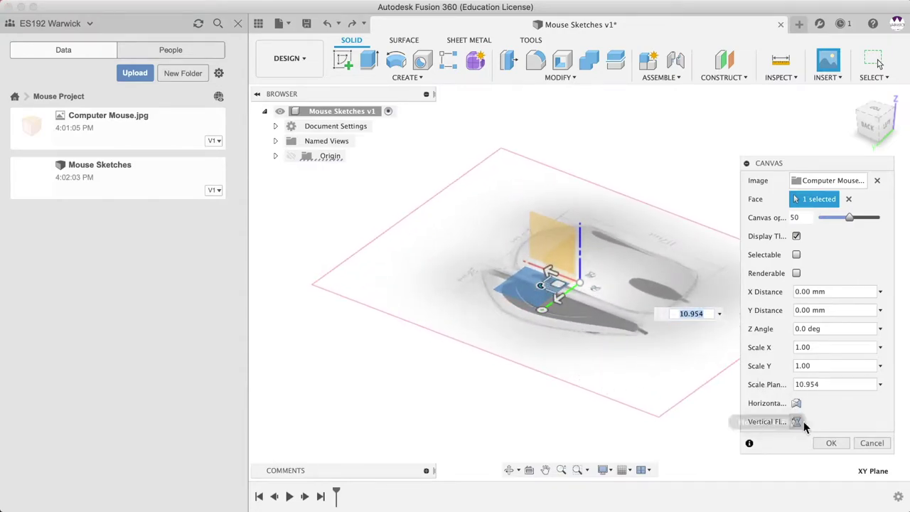
{"action": "left_click", "coordinate": [826, 443]}
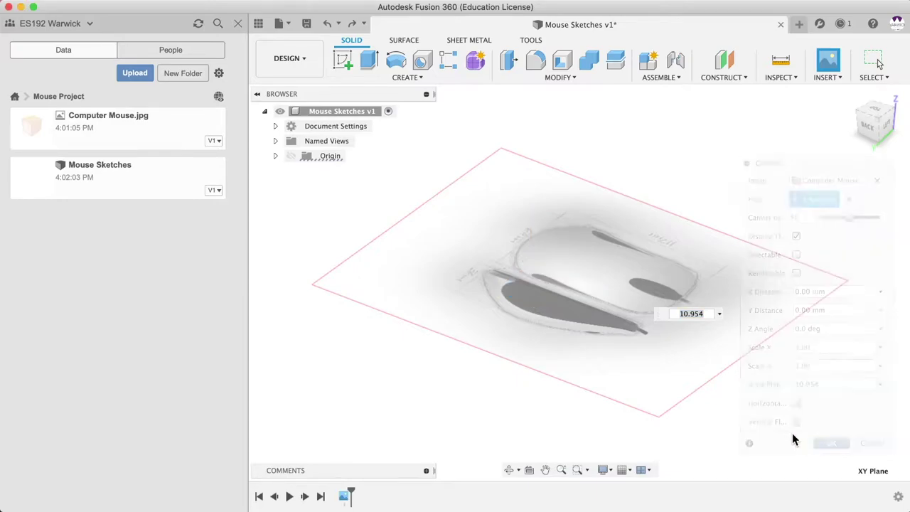
{"action": "middle_click_drag", "start_coordinate": [780, 420], "coordinate": [471, 350], "text": "shift"}
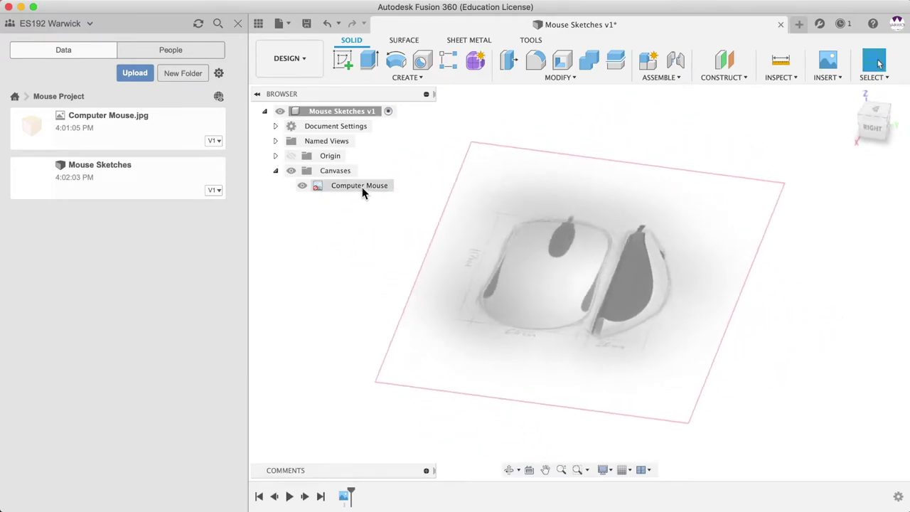
Step: Offset the Computer Mouse canvas 20 mm along Y and start its calibration
{"action": "left_click", "coordinate": [238, 23]}
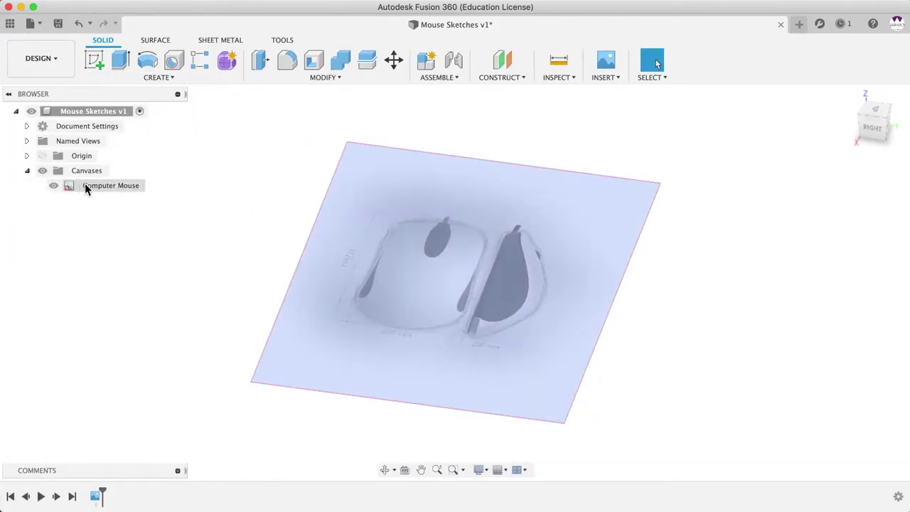
{"action": "right_click", "coordinate": [85, 187]}
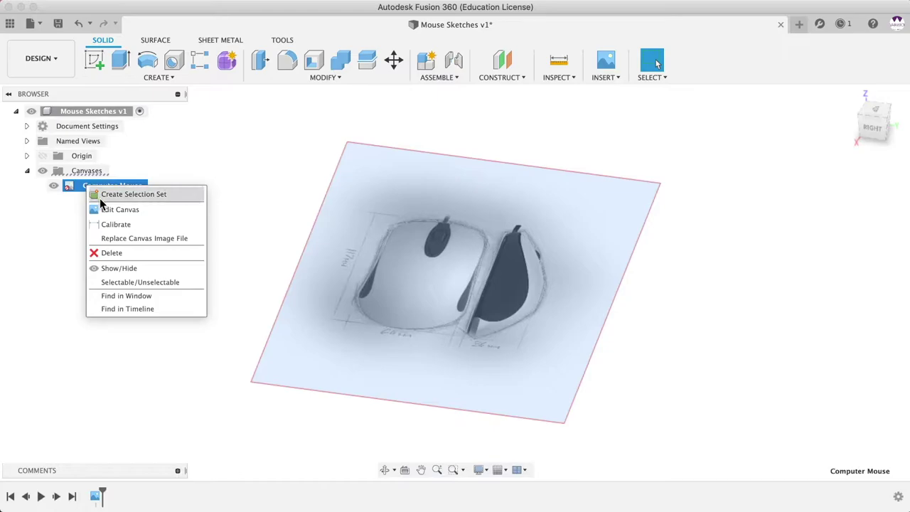
{"action": "left_click", "coordinate": [108, 209]}
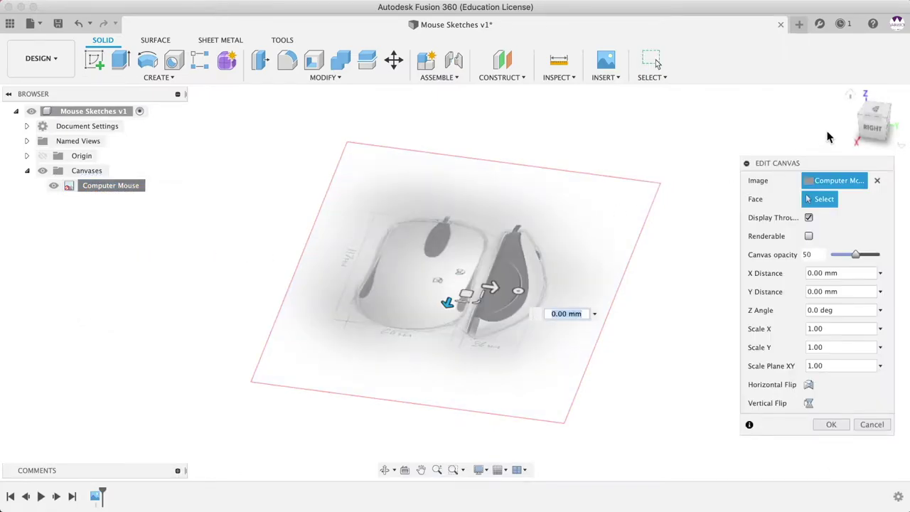
{"action": "left_click", "coordinate": [875, 113]}
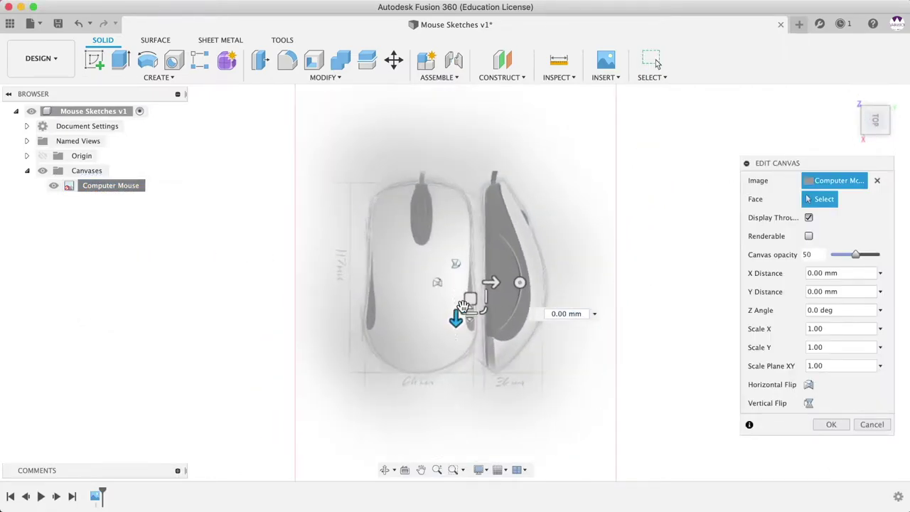
{"action": "left_click_drag", "start_coordinate": [492, 283], "coordinate": [544, 281]}
{"action": "left_click", "coordinate": [832, 424]}
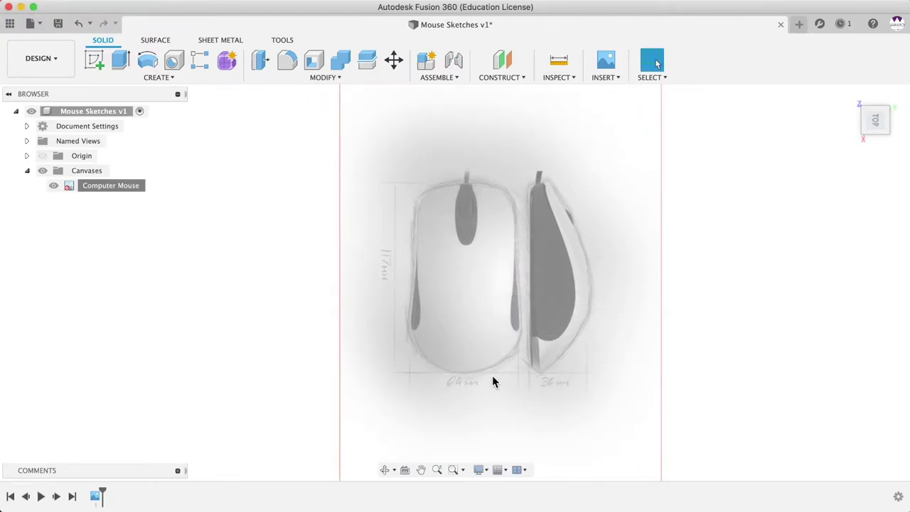
{"action": "right_click", "coordinate": [101, 185]}
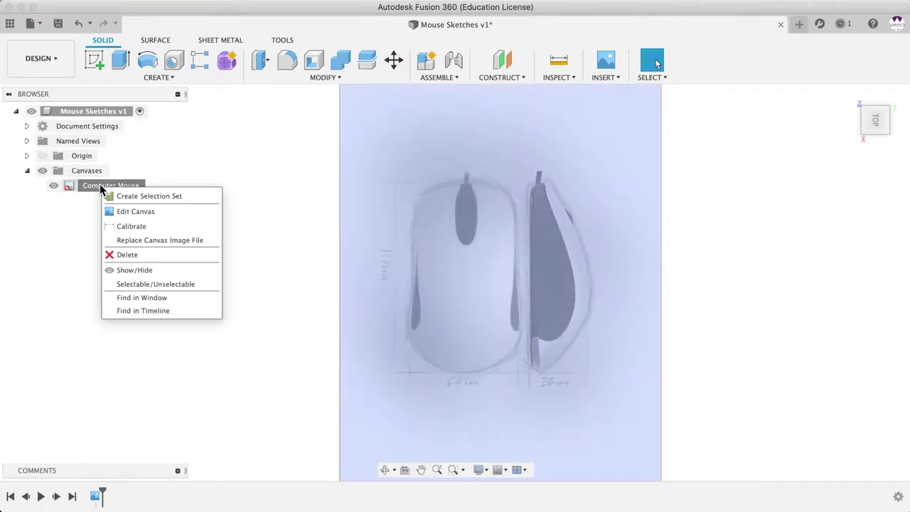
{"action": "left_click", "coordinate": [141, 226]}
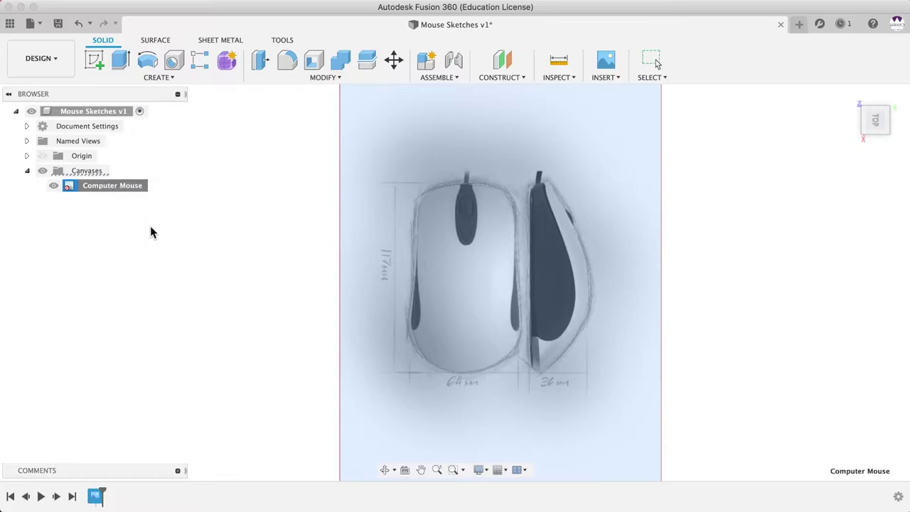
Step: Calibrate the canvas by marking the mouse's width line as 64 mm, then view it in 3D
{"action": "scroll", "coordinate": [431, 376], "scroll_direction": "up", "scroll_amount": 5}
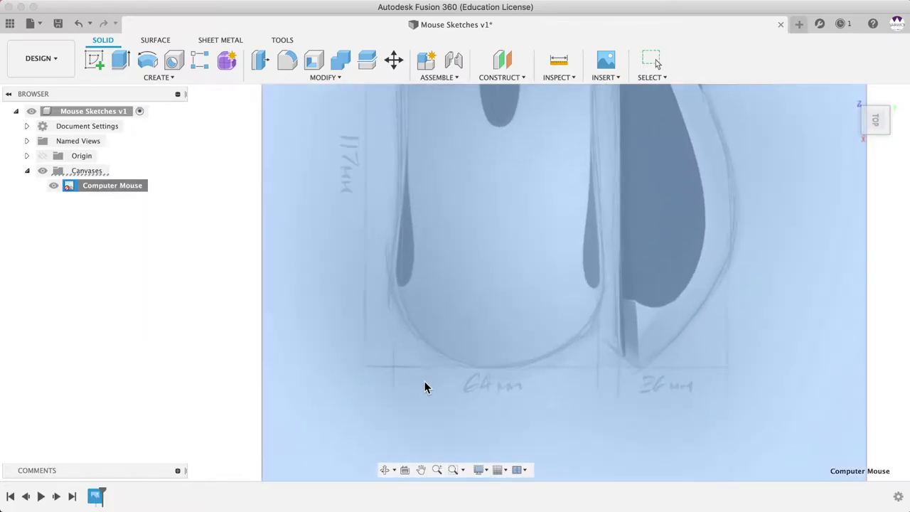
{"action": "left_click", "coordinate": [386, 362]}
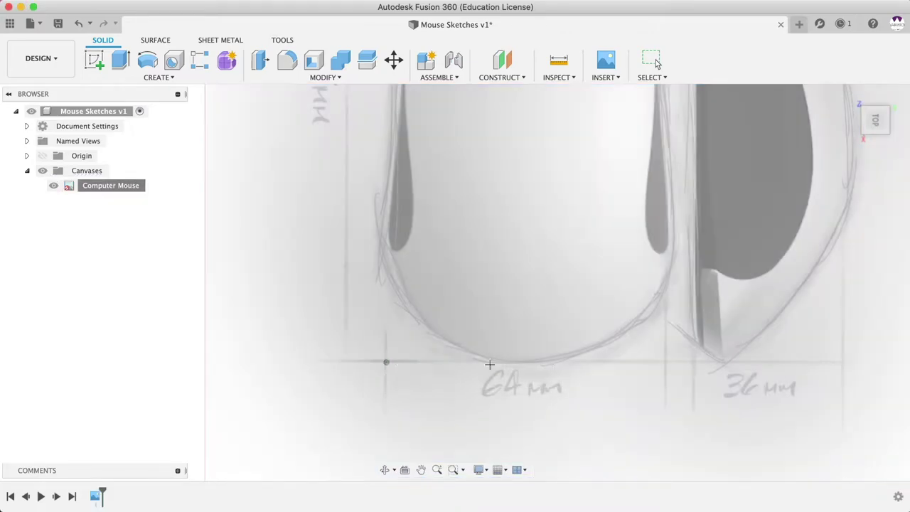
{"action": "left_click", "coordinate": [667, 362]}
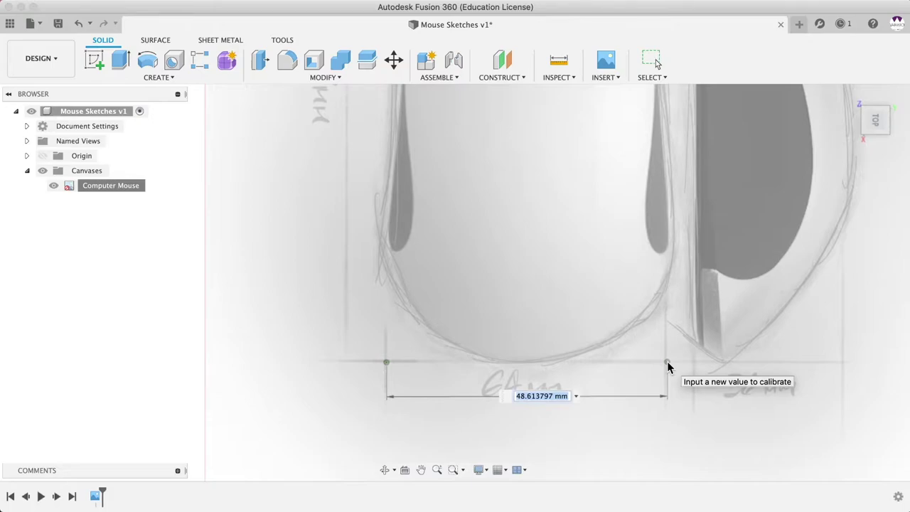
{"action": "type", "text": "64"}
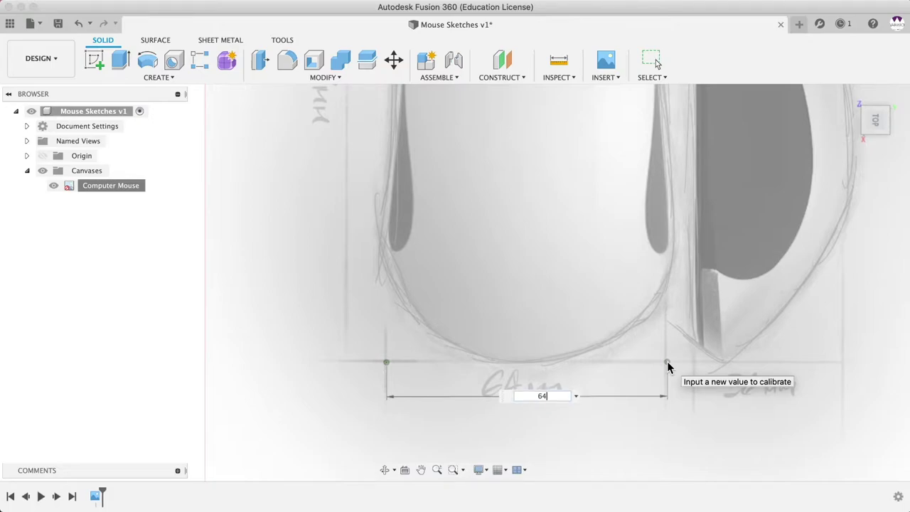
{"action": "key", "text": "Return"}
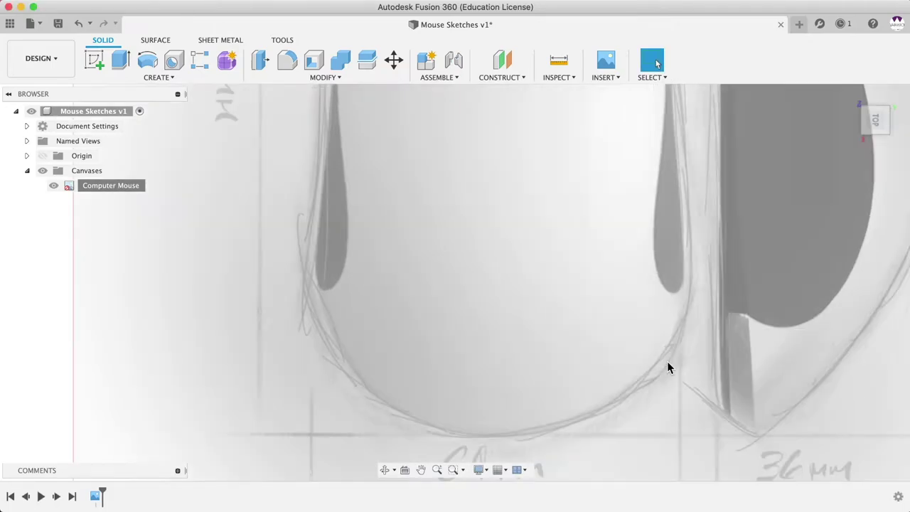
{"action": "scroll", "coordinate": [657, 366], "scroll_direction": "down", "scroll_amount": 2}
{"action": "scroll", "coordinate": [657, 364], "scroll_direction": "down", "scroll_amount": 3}
{"action": "middle_click_drag", "start_coordinate": [605, 384], "coordinate": [706, 328], "text": "shift"}
{"action": "middle_click_drag", "start_coordinate": [575, 342], "coordinate": [515, 317], "text": "shift"}
{"action": "left_click", "coordinate": [603, 78]}
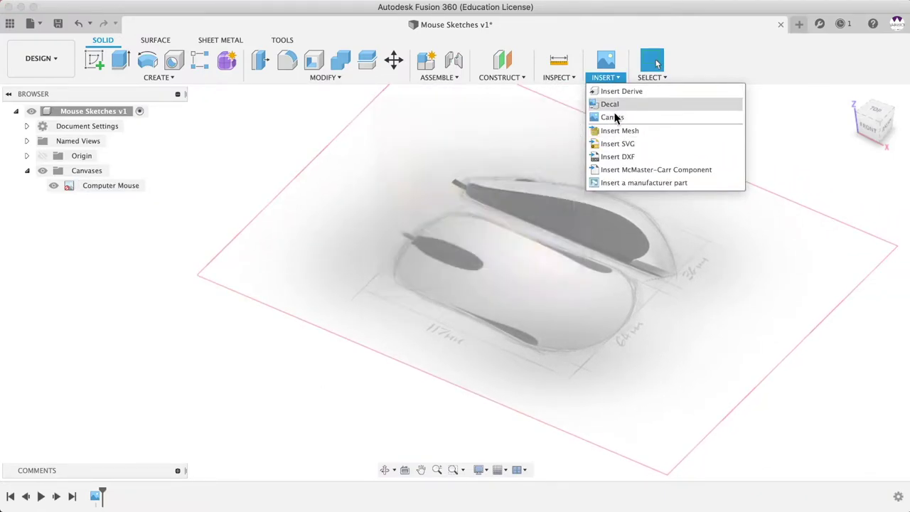
Step: Insert Computer Mouse.jpg as a canvas on the XZ plane, scaled about 9.5 and flipped horizontally
{"action": "left_click", "coordinate": [613, 118]}
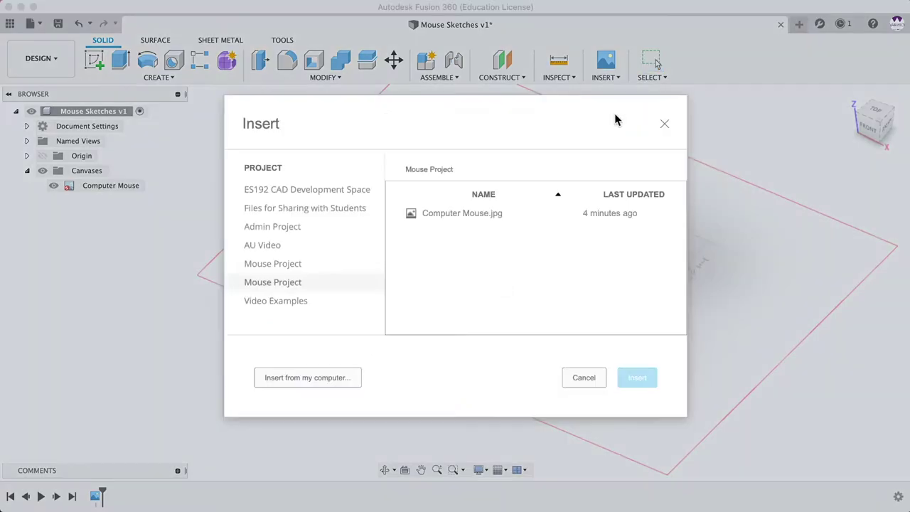
{"action": "left_click", "coordinate": [481, 215]}
{"action": "left_click", "coordinate": [640, 378]}
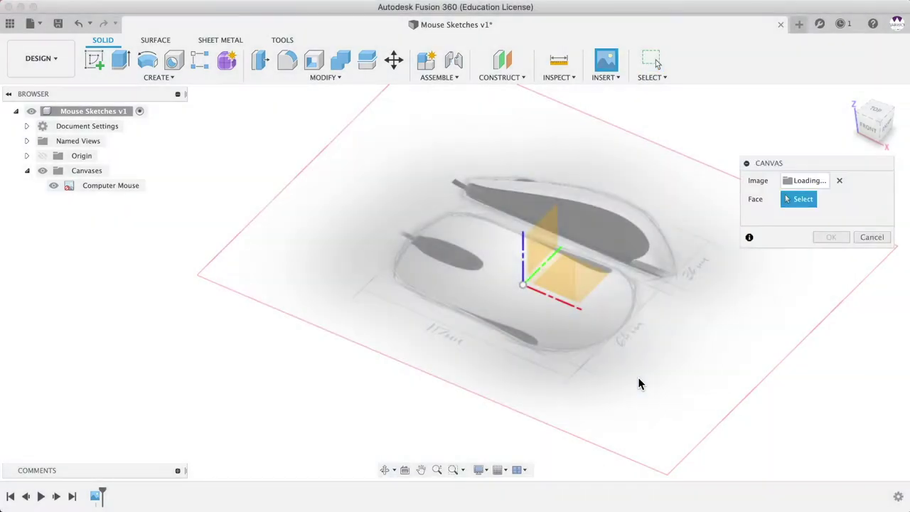
{"action": "left_click", "coordinate": [543, 274]}
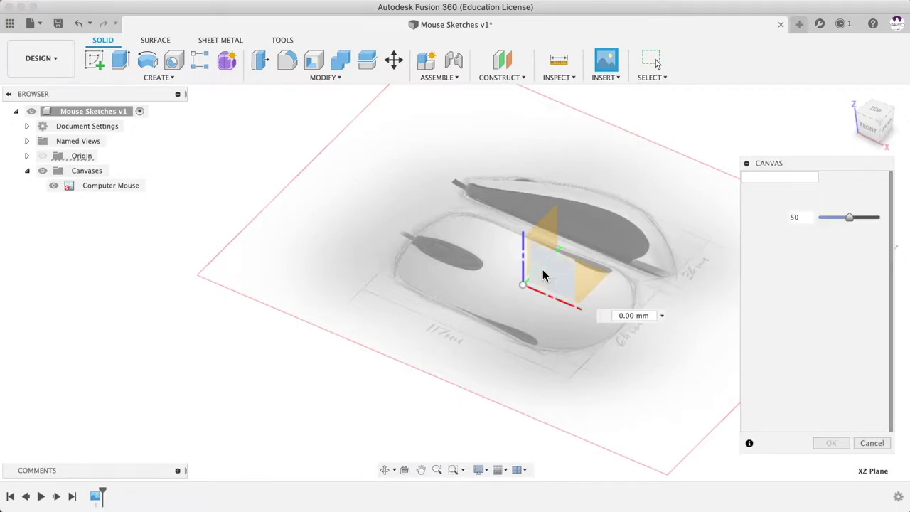
{"action": "left_click_drag", "start_coordinate": [547, 276], "coordinate": [818, 93]}
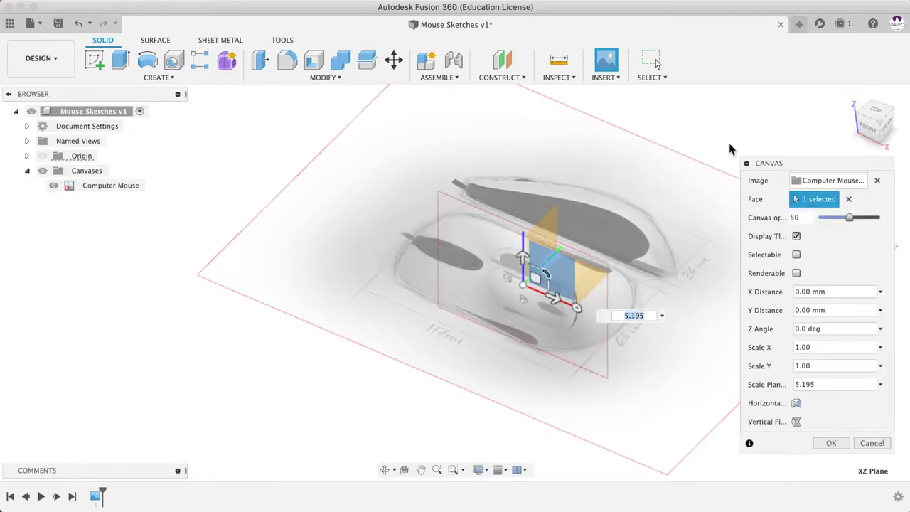
{"action": "left_click_drag", "start_coordinate": [556, 276], "coordinate": [571, 258]}
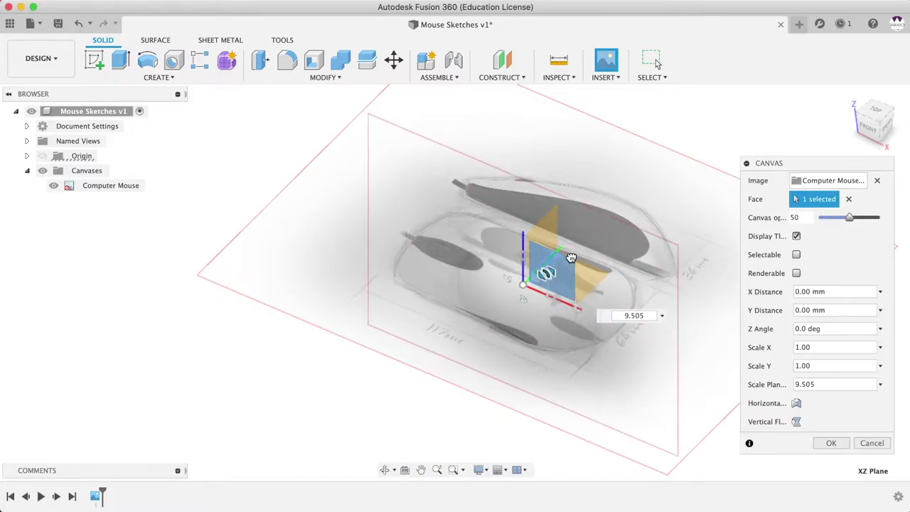
{"action": "left_click", "coordinate": [796, 403]}
{"action": "left_click_drag", "start_coordinate": [545, 277], "coordinate": [563, 273]}
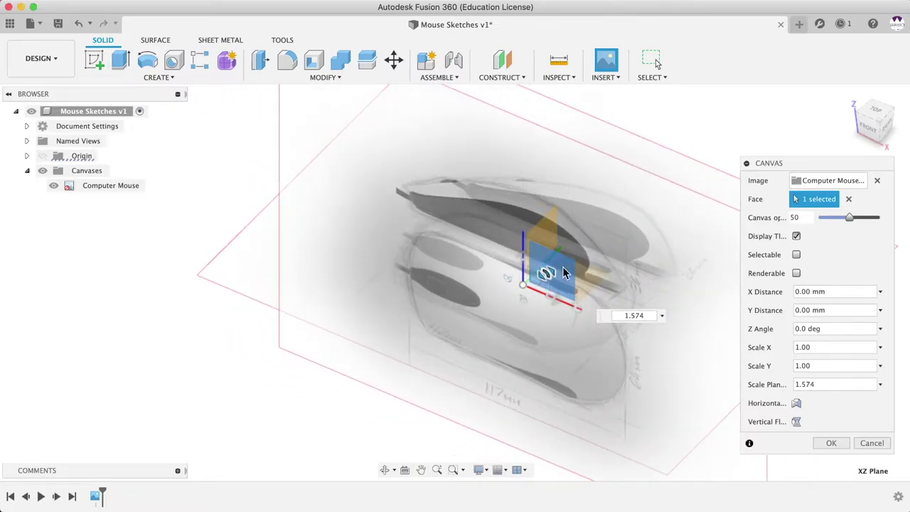
Step: Shift the flipped canvas sideways into position in front view and confirm the placement
{"action": "left_click", "coordinate": [882, 122]}
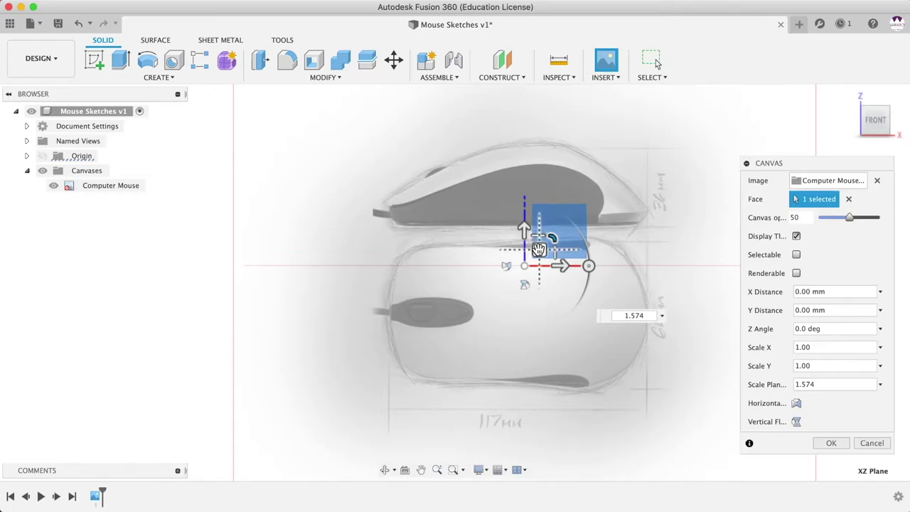
{"action": "mouse_move", "coordinate": [539, 249]}
{"action": "left_mouse_down"}
{"action": "mouse_move", "coordinate": [540, 300]}
{"action": "mouse_move", "coordinate": [537, 289]}
{"action": "left_mouse_up"}
{"action": "scroll", "coordinate": [646, 211], "scroll_direction": "down", "scroll_amount": 1}
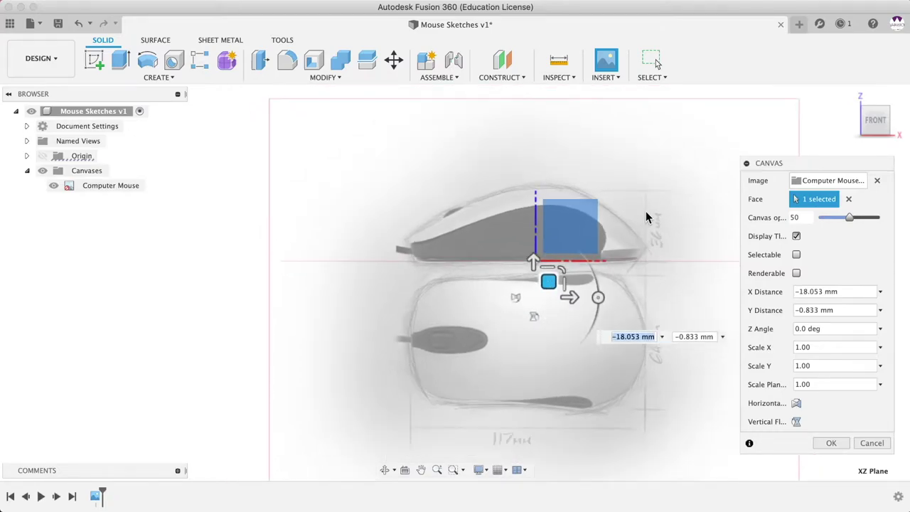
{"action": "mouse_move", "coordinate": [645, 211]}
{"action": "middle_mouse_down"}
{"action": "mouse_move", "coordinate": [543, 256]}
{"action": "mouse_move", "coordinate": [528, 273]}
{"action": "mouse_move", "coordinate": [571, 220]}
{"action": "mouse_move", "coordinate": [591, 230]}
{"action": "mouse_move", "coordinate": [591, 246]}
{"action": "middle_mouse_up"}
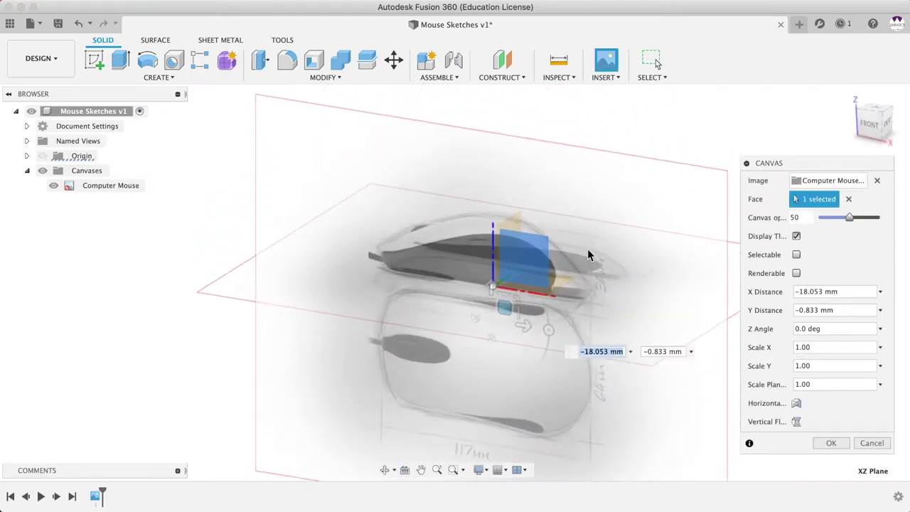
{"action": "left_click", "coordinate": [830, 442]}
{"action": "middle_click_drag", "start_coordinate": [730, 338], "coordinate": [619, 345], "text": "shift"}
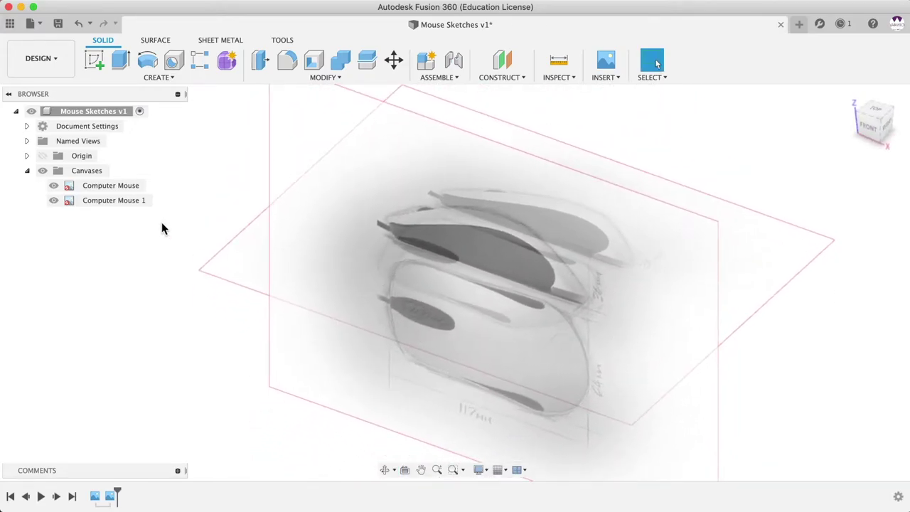
{"action": "right_click", "coordinate": [106, 202]}
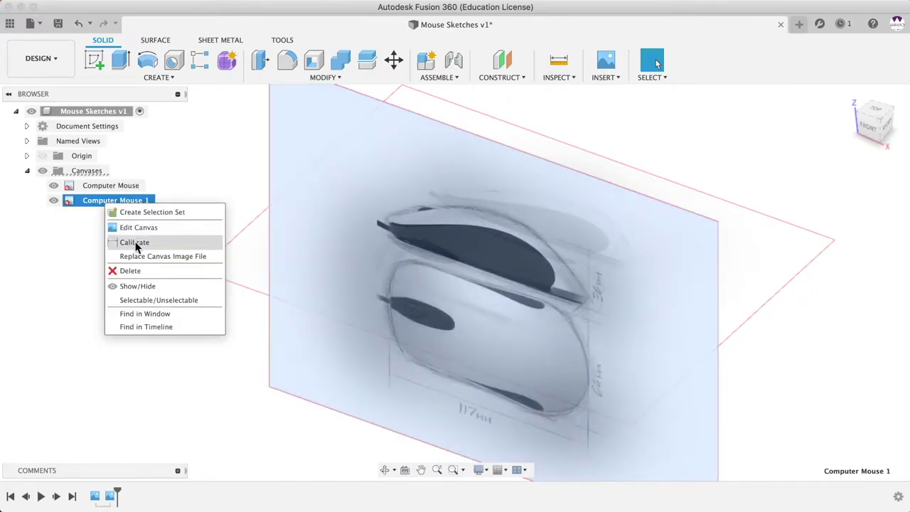
Step: Calibrate Computer Mouse 1 so the mouse's base-to-top height measures 36 mm
{"action": "left_click", "coordinate": [136, 245]}
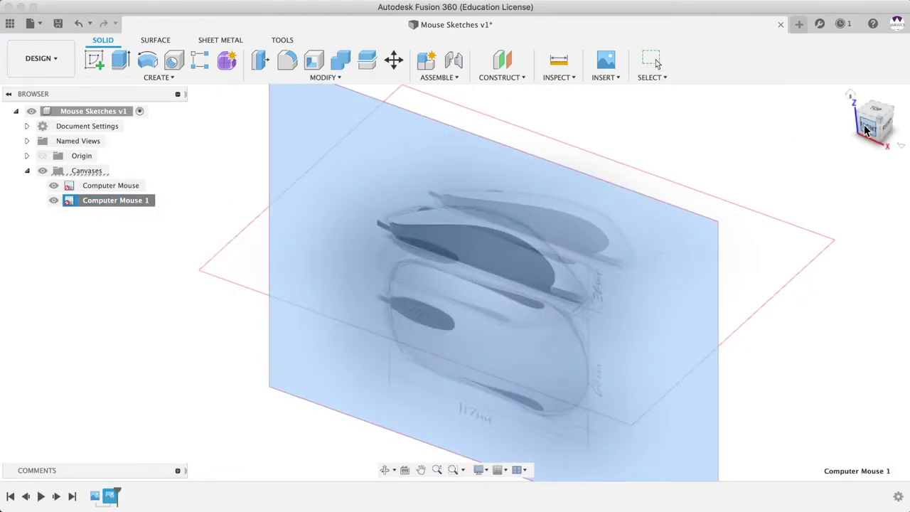
{"action": "scroll", "coordinate": [597, 274], "scroll_direction": "up", "scroll_amount": 5}
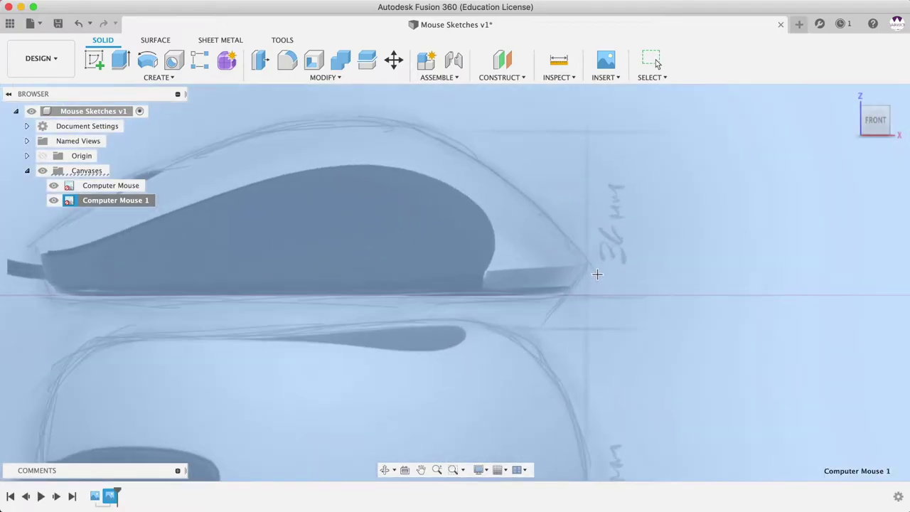
{"action": "scroll", "coordinate": [586, 300], "scroll_direction": "up", "scroll_amount": 2}
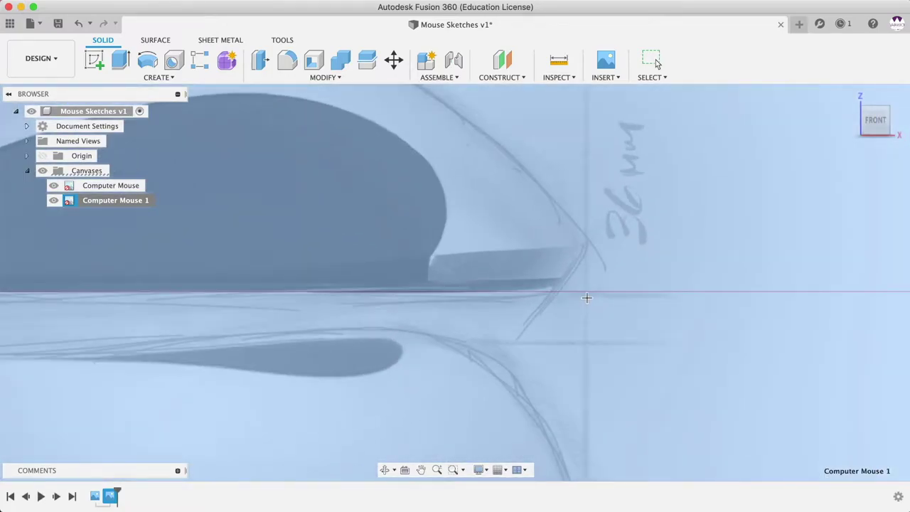
{"action": "left_click", "coordinate": [586, 296]}
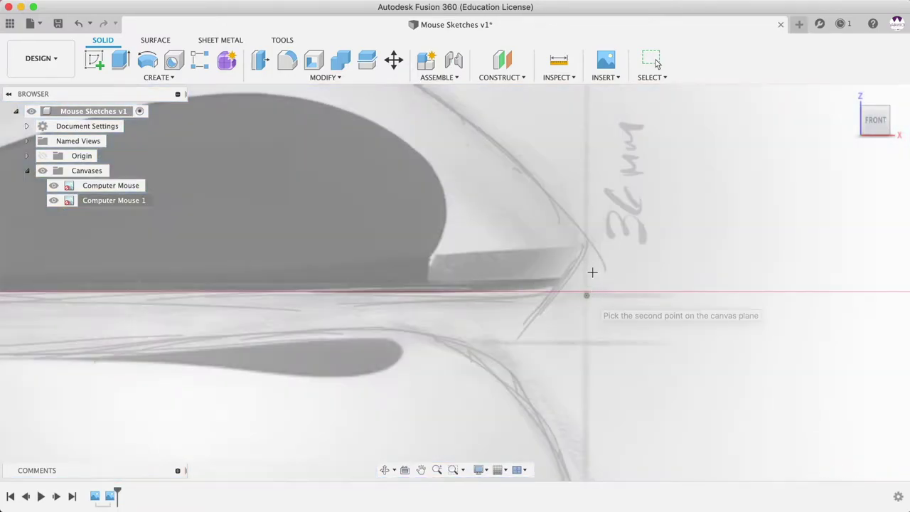
{"action": "scroll", "coordinate": [594, 265], "scroll_direction": "down", "scroll_amount": 2}
{"action": "scroll", "coordinate": [593, 266], "scroll_direction": "down", "scroll_amount": 1}
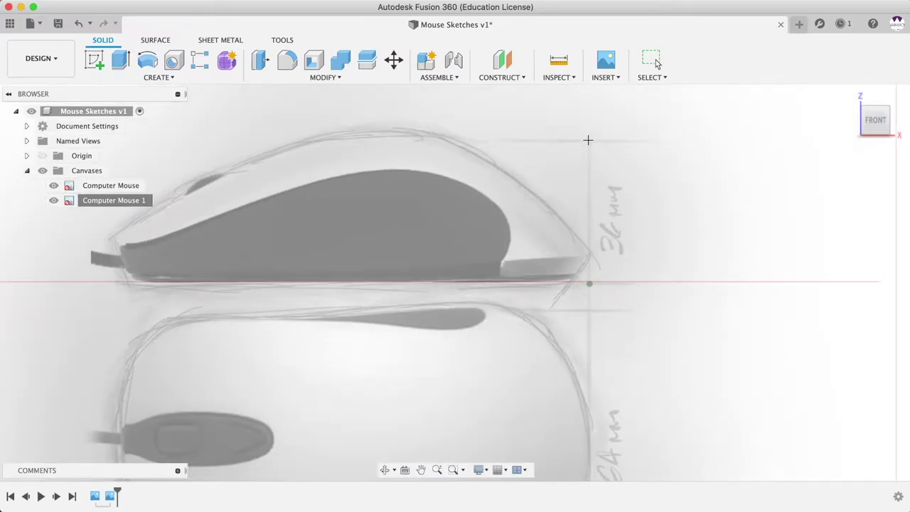
{"action": "left_click", "coordinate": [588, 140]}
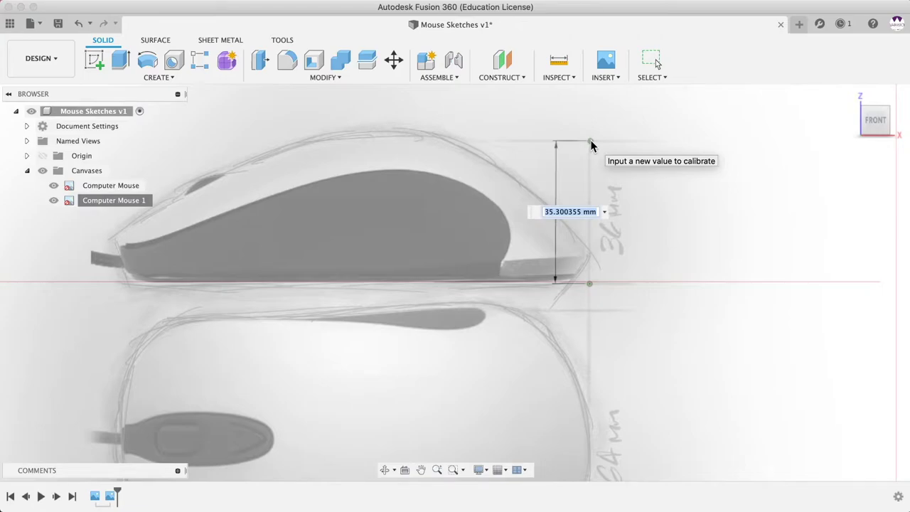
{"action": "type", "text": "36"}
{"action": "key", "text": "Return"}
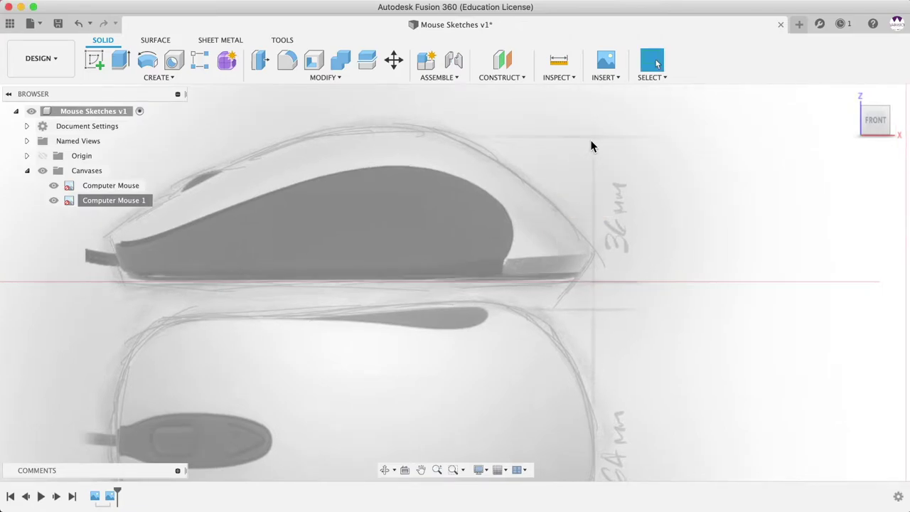
{"action": "scroll", "coordinate": [592, 191], "scroll_direction": "down", "scroll_amount": 4}
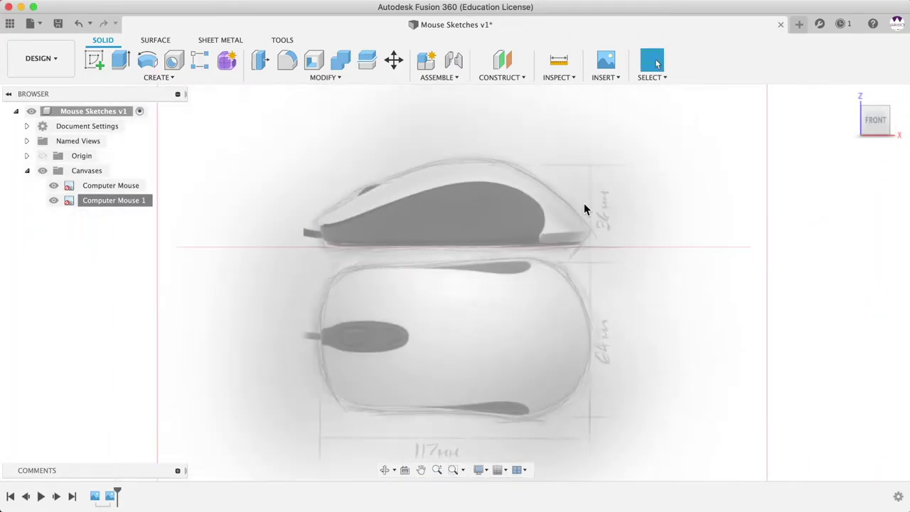
{"action": "mouse_move", "coordinate": [586, 208]}
{"action": "middle_mouse_down", "text": "shift"}
{"action": "mouse_move", "coordinate": [575, 205]}
{"action": "mouse_move", "coordinate": [609, 239]}
{"action": "mouse_move", "coordinate": [561, 244]}
{"action": "mouse_move", "coordinate": [585, 238]}
{"action": "mouse_move", "coordinate": [551, 235]}
{"action": "mouse_move", "coordinate": [545, 223]}
{"action": "mouse_move", "coordinate": [569, 222]}
{"action": "middle_mouse_up", "text": "shift"}
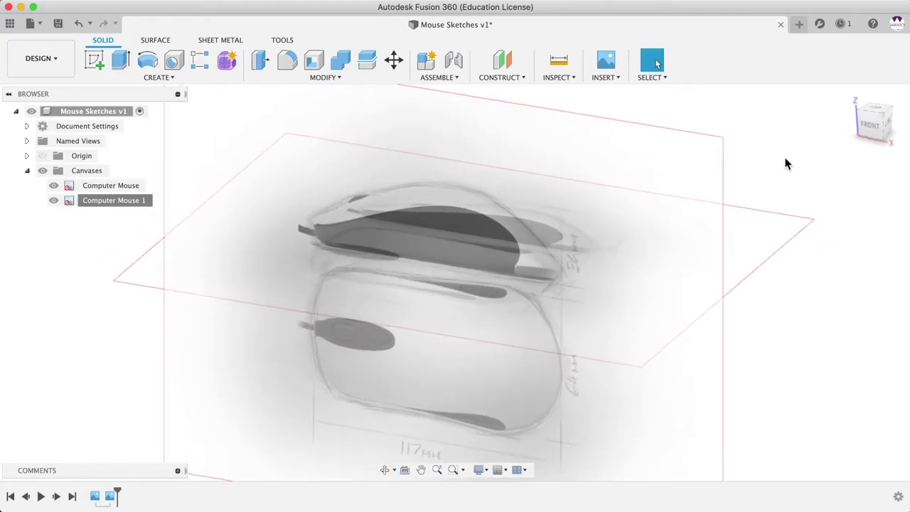
{"action": "left_click", "coordinate": [871, 124]}
{"action": "mouse_move", "coordinate": [720, 215]}
{"action": "middle_mouse_down"}
{"action": "mouse_move", "coordinate": [711, 219]}
{"action": "mouse_move", "coordinate": [730, 209]}
{"action": "mouse_move", "coordinate": [659, 270]}
{"action": "mouse_move", "coordinate": [654, 300]}
{"action": "mouse_move", "coordinate": [640, 305]}
{"action": "mouse_move", "coordinate": [534, 251]}
{"action": "mouse_move", "coordinate": [596, 206]}
{"action": "middle_mouse_up"}
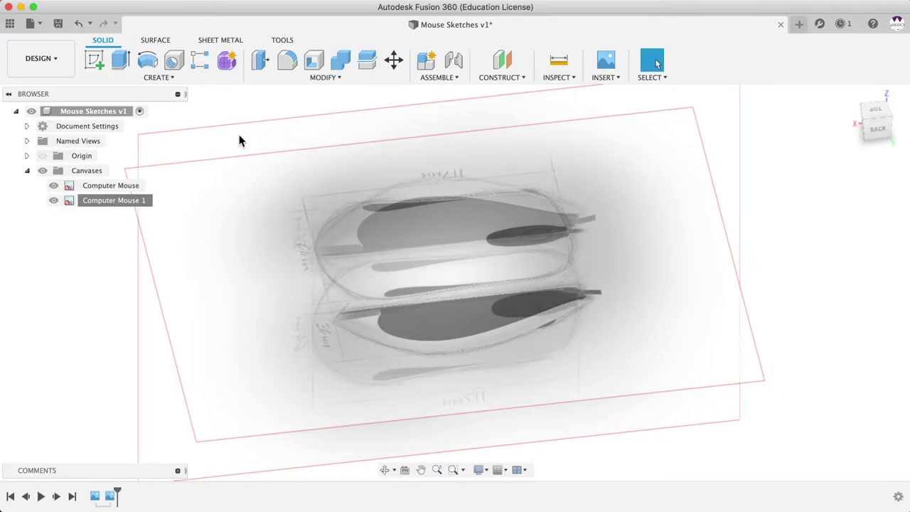
{"action": "mouse_move", "coordinate": [405, 225]}
{"action": "middle_mouse_down", "text": "shift"}
{"action": "mouse_move", "coordinate": [360, 254]}
{"action": "mouse_move", "coordinate": [371, 223]}
{"action": "mouse_move", "coordinate": [507, 182]}
{"action": "middle_mouse_up", "text": "shift"}
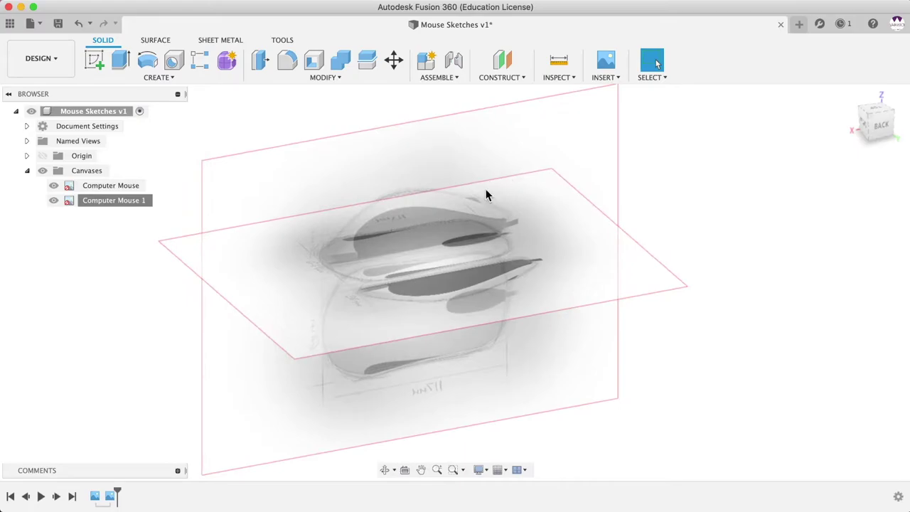
{"action": "right_click", "coordinate": [114, 203]}
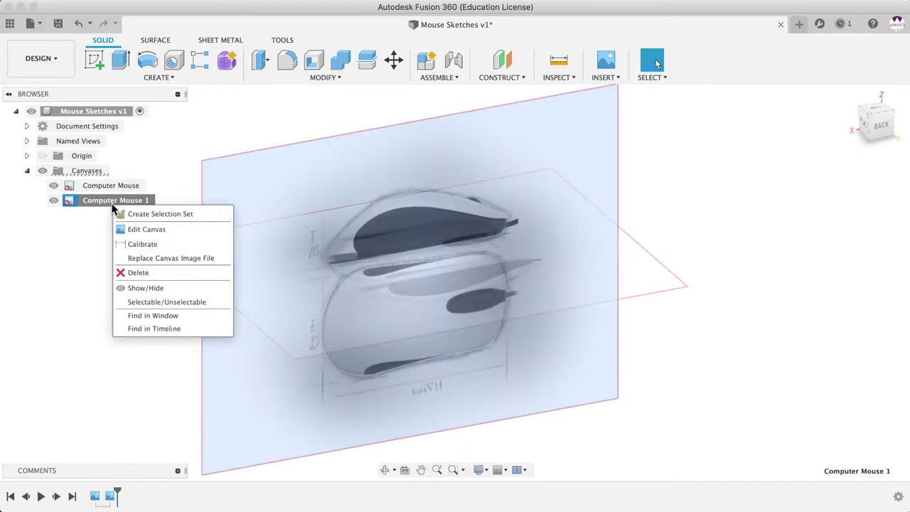
Step: Reposition the Computer Mouse 1 canvas with offsets of 5 and 2 and apply the edit
{"action": "left_click", "coordinate": [139, 229]}
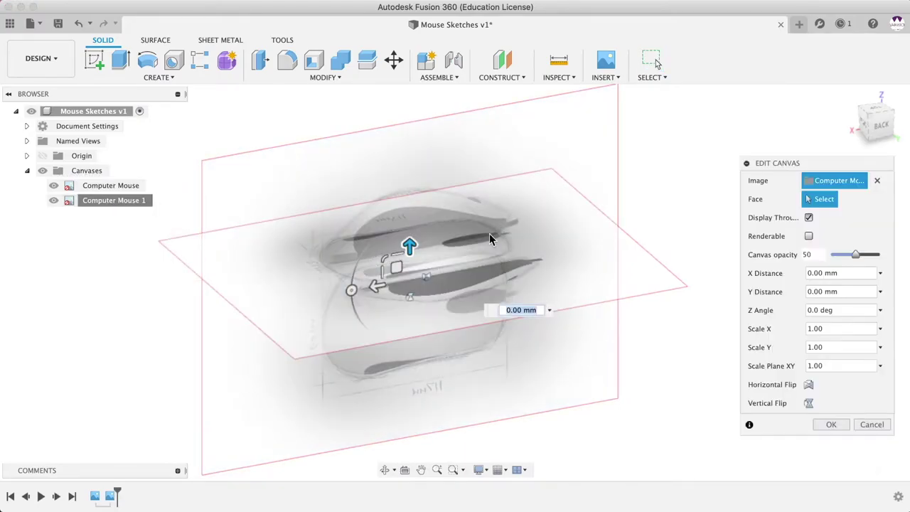
{"action": "left_click_drag", "start_coordinate": [372, 286], "coordinate": [368, 290]}
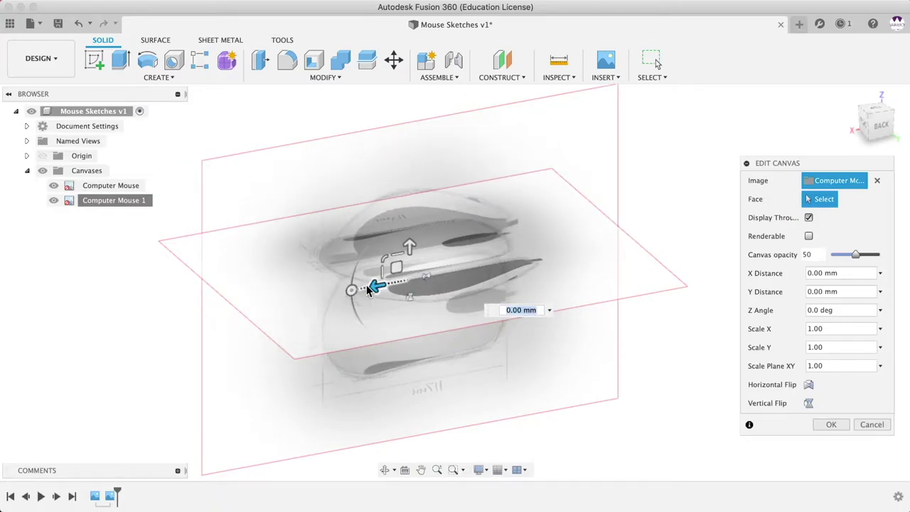
{"action": "type", "text": "5"}
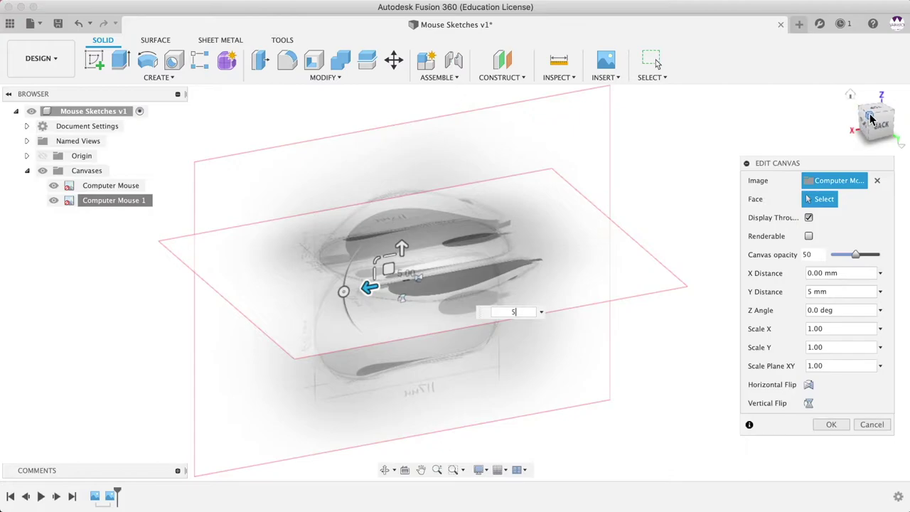
{"action": "mouse_move", "coordinate": [780, 146]}
{"action": "middle_mouse_down", "text": "shift"}
{"action": "mouse_move", "coordinate": [798, 163]}
{"action": "mouse_move", "coordinate": [660, 173]}
{"action": "mouse_move", "coordinate": [650, 167]}
{"action": "mouse_move", "coordinate": [657, 152]}
{"action": "mouse_move", "coordinate": [662, 189]}
{"action": "mouse_move", "coordinate": [662, 158]}
{"action": "mouse_move", "coordinate": [652, 150]}
{"action": "mouse_move", "coordinate": [657, 168]}
{"action": "middle_mouse_up", "text": "shift"}
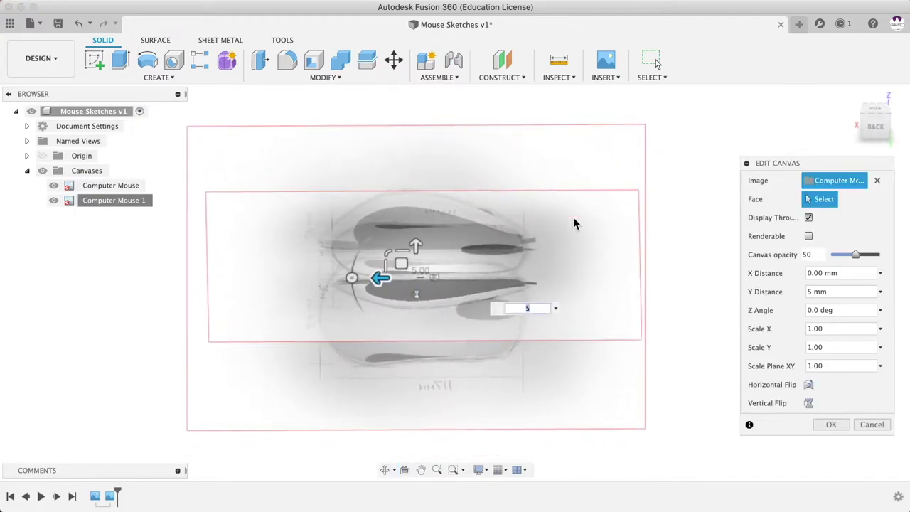
{"action": "left_click_drag", "start_coordinate": [376, 278], "coordinate": [383, 277]}
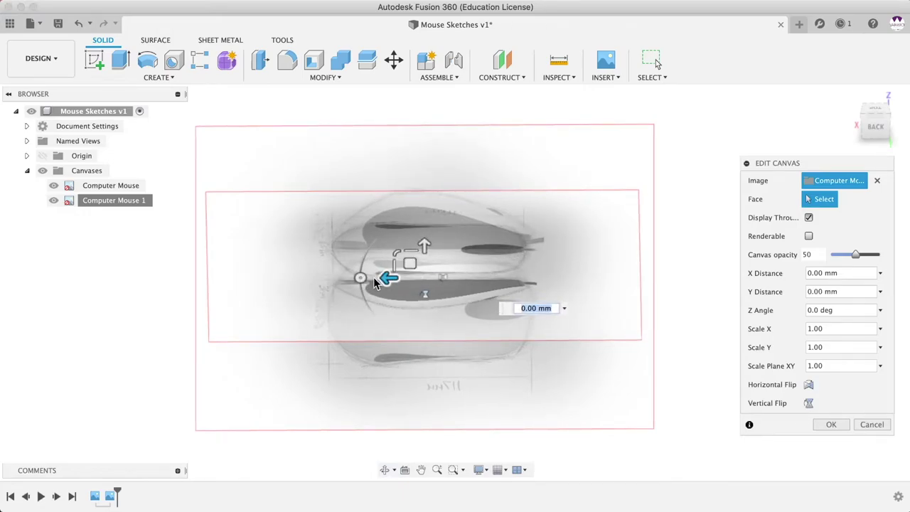
{"action": "type", "text": "2"}
{"action": "middle_click_drag", "start_coordinate": [436, 270], "coordinate": [603, 259], "text": "shift"}
{"action": "left_click", "coordinate": [832, 426]}
{"action": "middle_click_drag", "start_coordinate": [606, 352], "coordinate": [644, 329]}
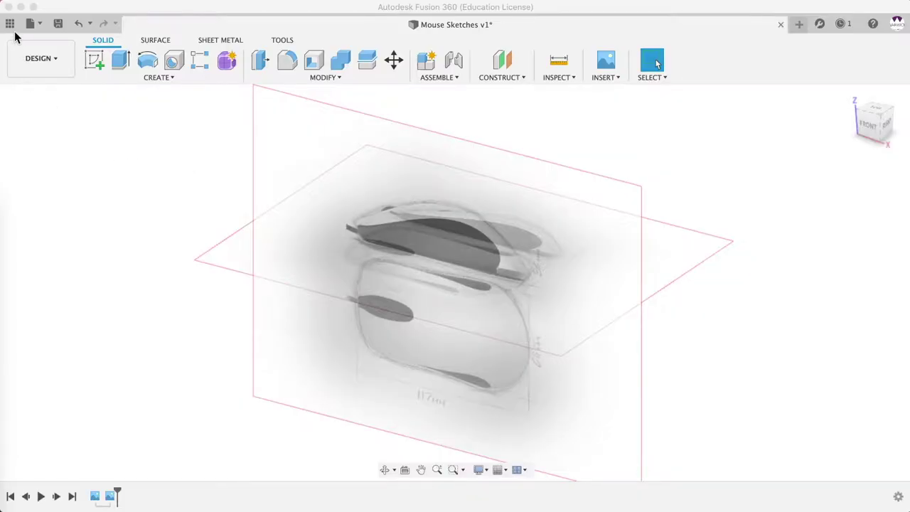
Step: Show the Mouse Project data panel and begin entering an invitee's e-mail on the People tab
{"action": "left_click", "coordinate": [10, 24]}
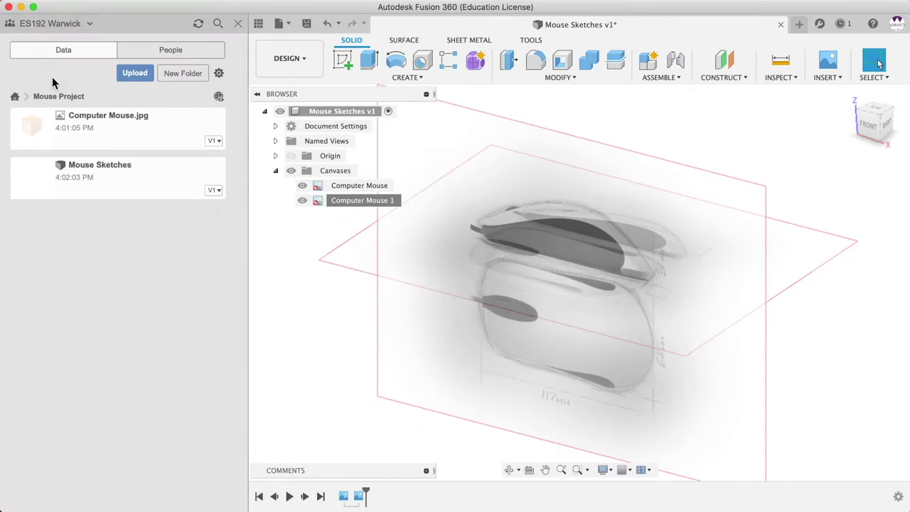
{"action": "left_click", "coordinate": [142, 51]}
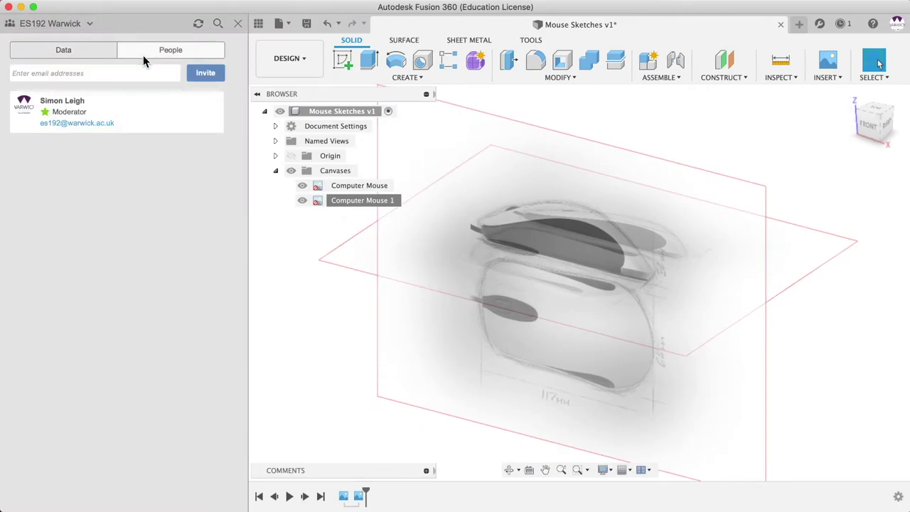
{"action": "left_click", "coordinate": [79, 73]}
{"action": "type", "text": "o."}
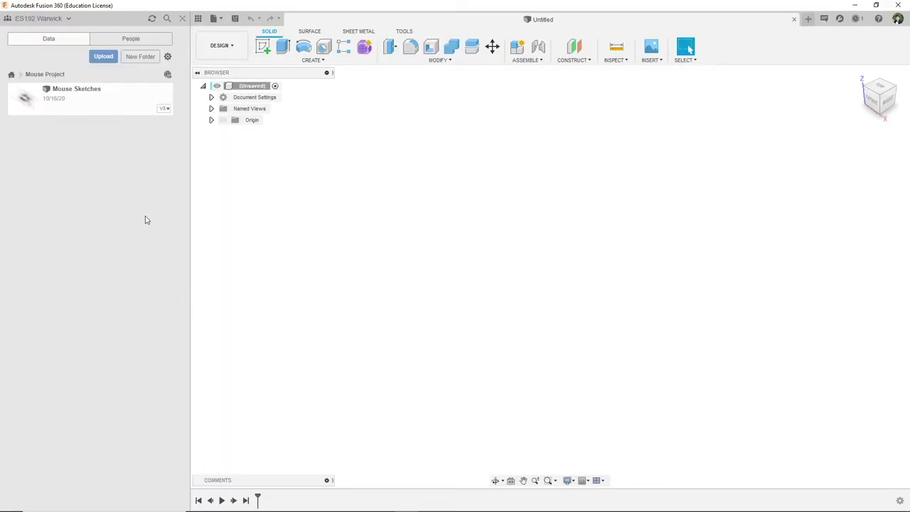
Step: Open Mouse Sketches v3 full-width and enter Create Form to start a freeform body
{"action": "double_click", "coordinate": [86, 103]}
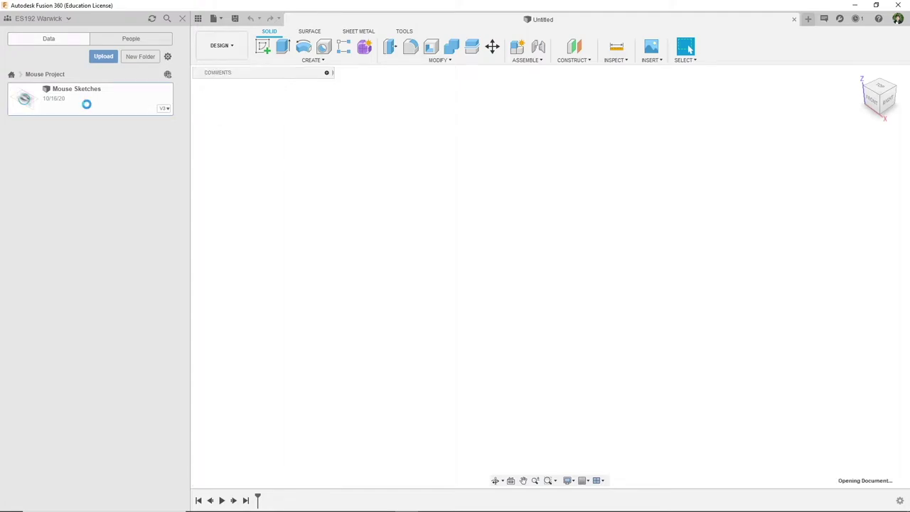
{"action": "middle_click_drag", "start_coordinate": [705, 320], "coordinate": [661, 319], "text": "shift"}
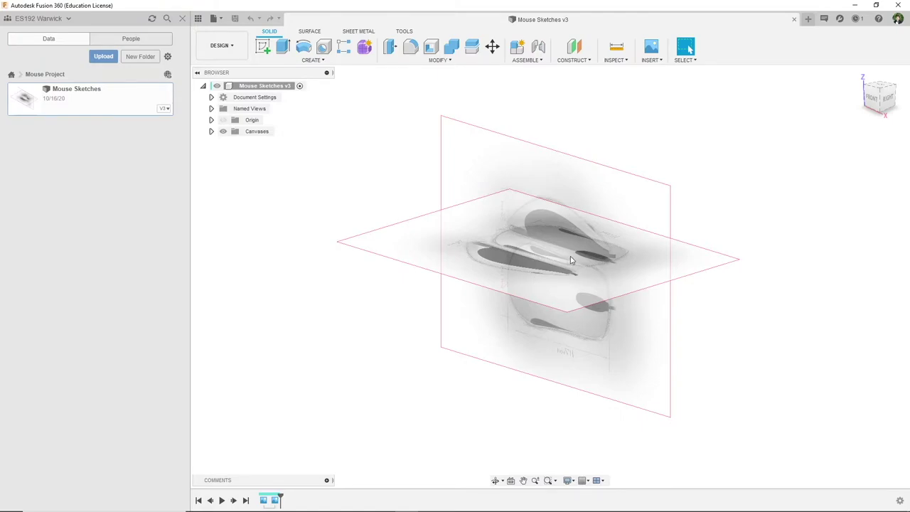
{"action": "middle_click_drag", "start_coordinate": [580, 299], "coordinate": [601, 329], "text": "shift"}
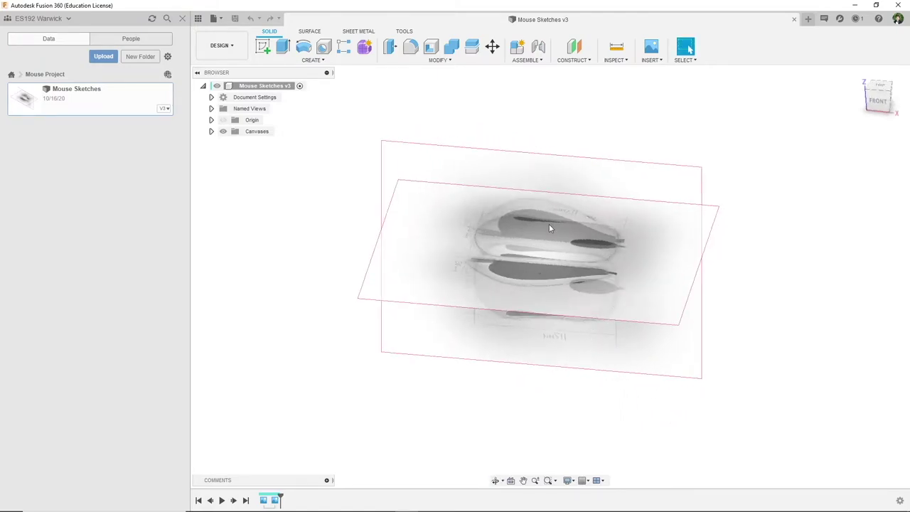
{"action": "middle_click_drag", "start_coordinate": [579, 294], "coordinate": [558, 302], "text": "shift"}
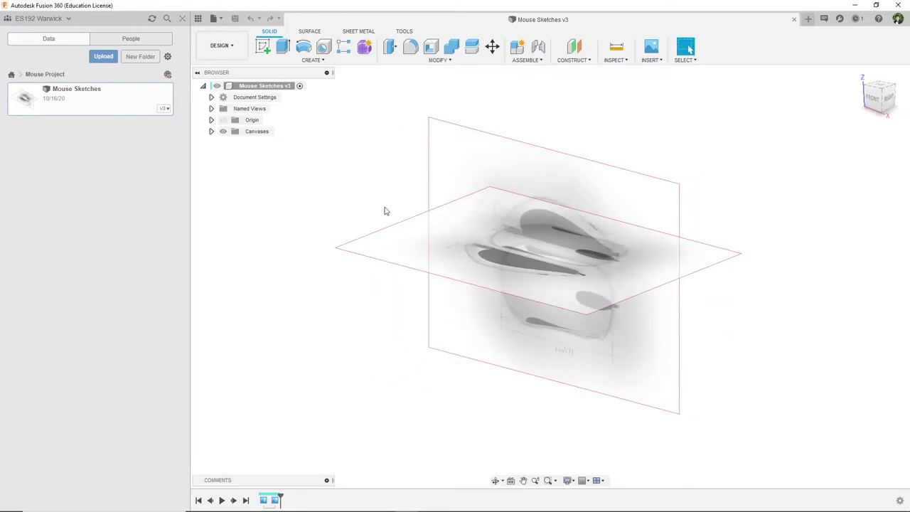
{"action": "left_click", "coordinate": [182, 18]}
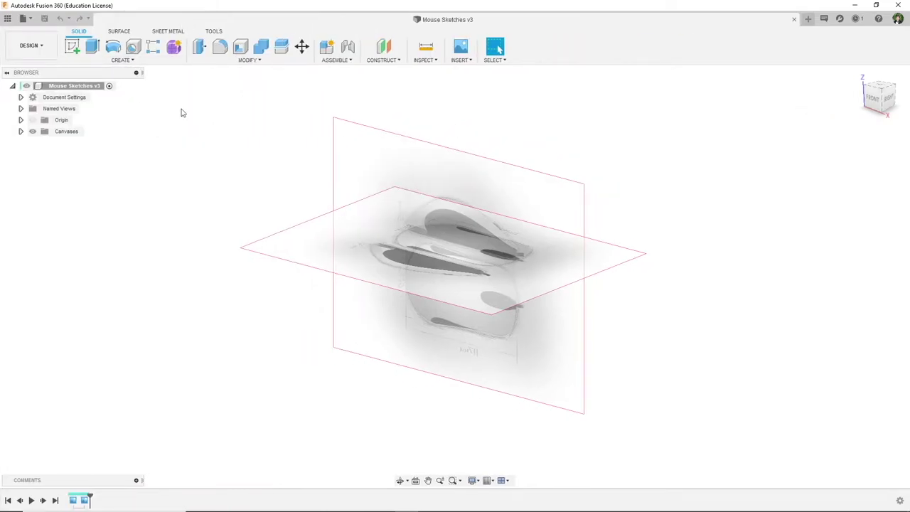
{"action": "left_click", "coordinate": [175, 47]}
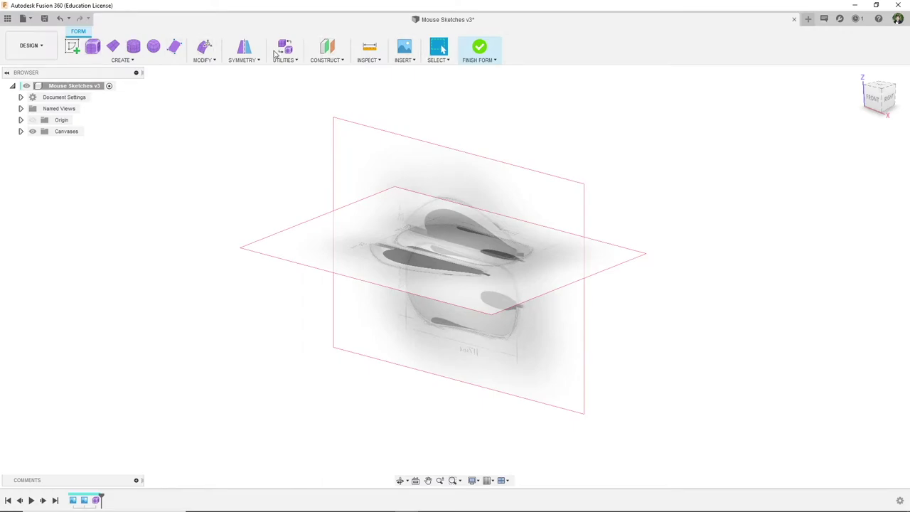
Step: Create a 126.338 × 73.69 × 36.845 mm box form centred over the mouse sketch
{"action": "middle_click_drag", "start_coordinate": [419, 235], "coordinate": [463, 253], "text": "shift"}
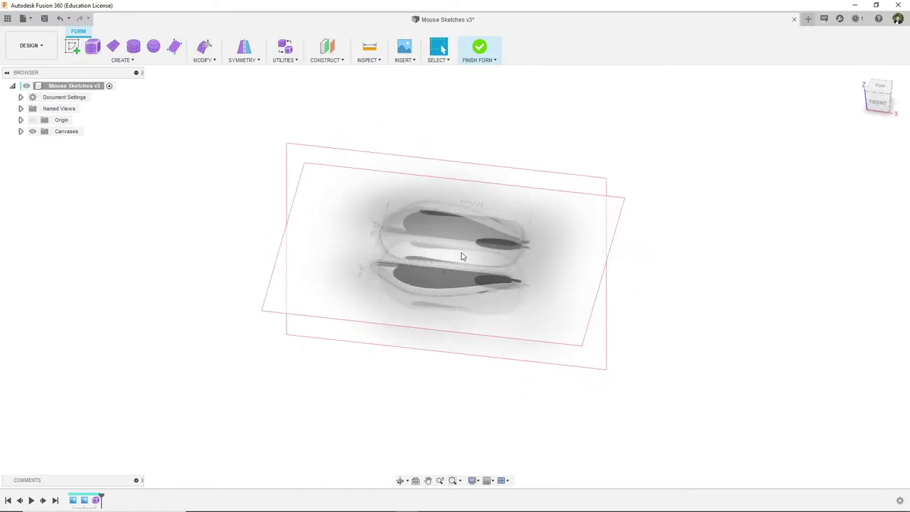
{"action": "left_click", "coordinate": [92, 47]}
{"action": "left_click", "coordinate": [471, 213]}
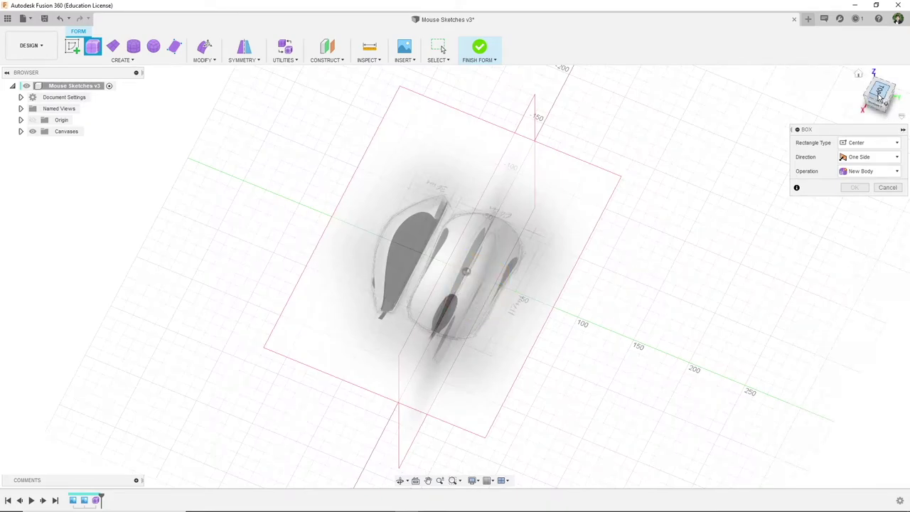
{"action": "scroll", "coordinate": [535, 318], "scroll_direction": "up", "scroll_amount": 2}
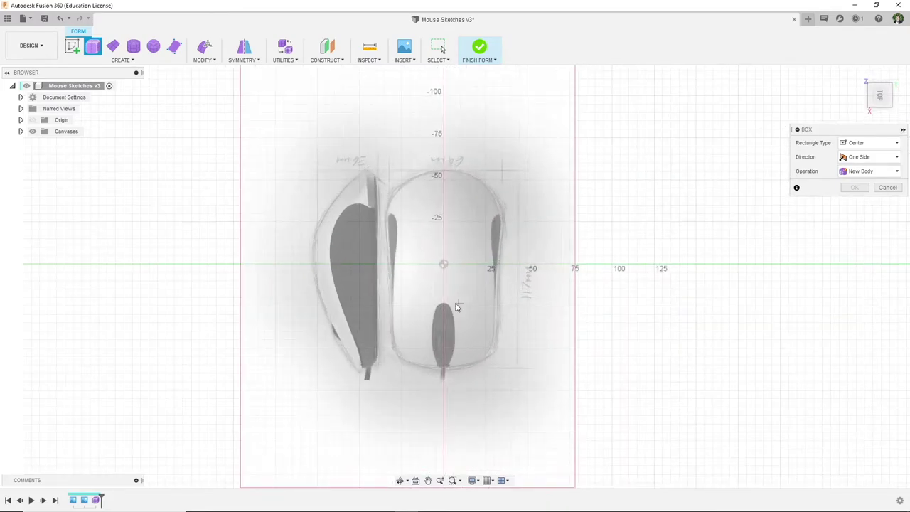
{"action": "left_click", "coordinate": [445, 266]}
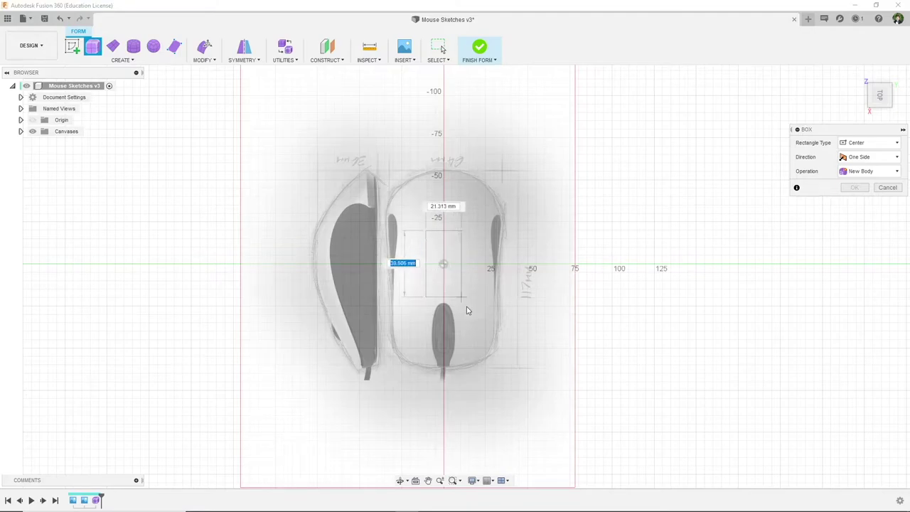
{"action": "left_click", "coordinate": [505, 371]}
{"action": "mouse_move", "coordinate": [585, 378]}
{"action": "middle_mouse_down", "text": "shift"}
{"action": "mouse_move", "coordinate": [569, 301]}
{"action": "mouse_move", "coordinate": [533, 295]}
{"action": "mouse_move", "coordinate": [557, 277]}
{"action": "mouse_move", "coordinate": [546, 272]}
{"action": "mouse_move", "coordinate": [550, 260]}
{"action": "mouse_move", "coordinate": [557, 271]}
{"action": "mouse_move", "coordinate": [618, 272]}
{"action": "mouse_move", "coordinate": [618, 262]}
{"action": "mouse_move", "coordinate": [564, 285]}
{"action": "middle_mouse_up", "text": "shift"}
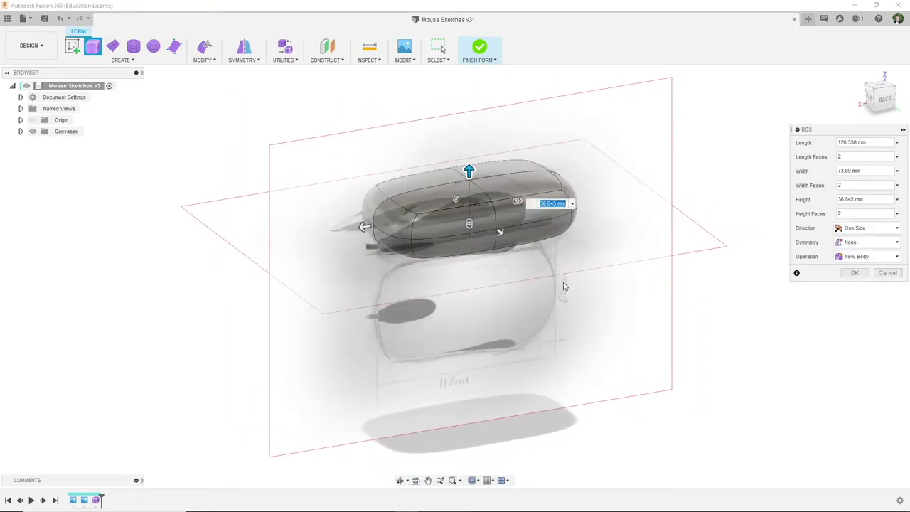
{"action": "left_click", "coordinate": [855, 274]}
{"action": "middle_click_drag", "start_coordinate": [533, 240], "coordinate": [544, 305], "text": "shift"}
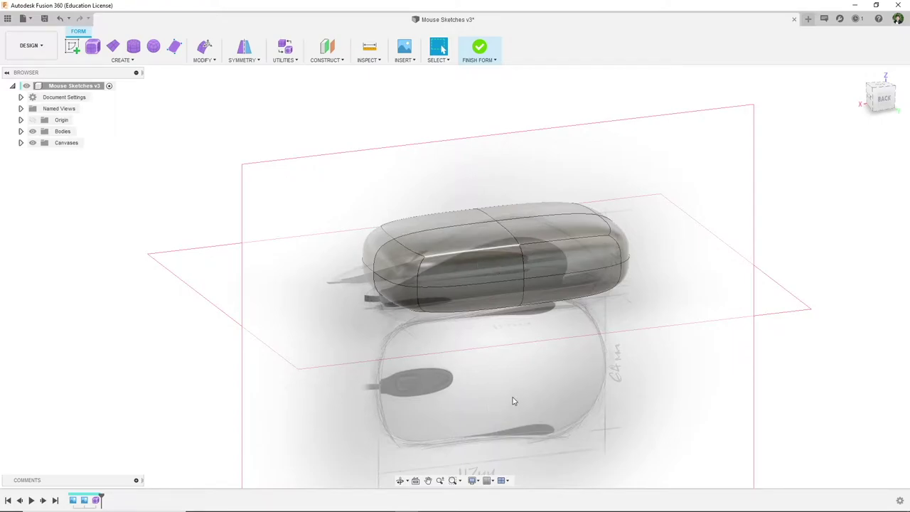
Step: Apply Mirror - Internal symmetry to the box using two opposite top faces
{"action": "middle_click_drag", "start_coordinate": [498, 372], "coordinate": [460, 180], "text": "shift"}
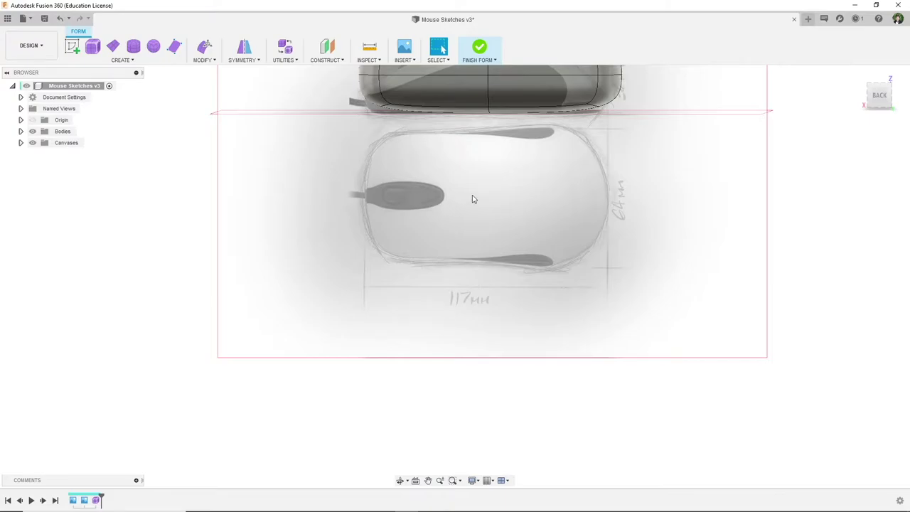
{"action": "scroll", "coordinate": [477, 348], "scroll_direction": "down", "scroll_amount": 3}
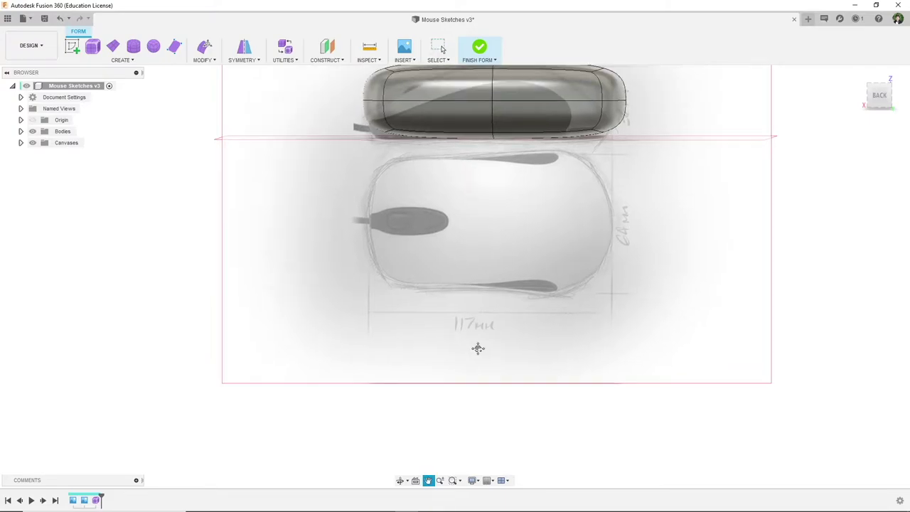
{"action": "mouse_move", "coordinate": [481, 323]}
{"action": "middle_mouse_down", "text": "shift"}
{"action": "mouse_move", "coordinate": [508, 276]}
{"action": "mouse_move", "coordinate": [502, 215]}
{"action": "middle_mouse_up", "text": "shift"}
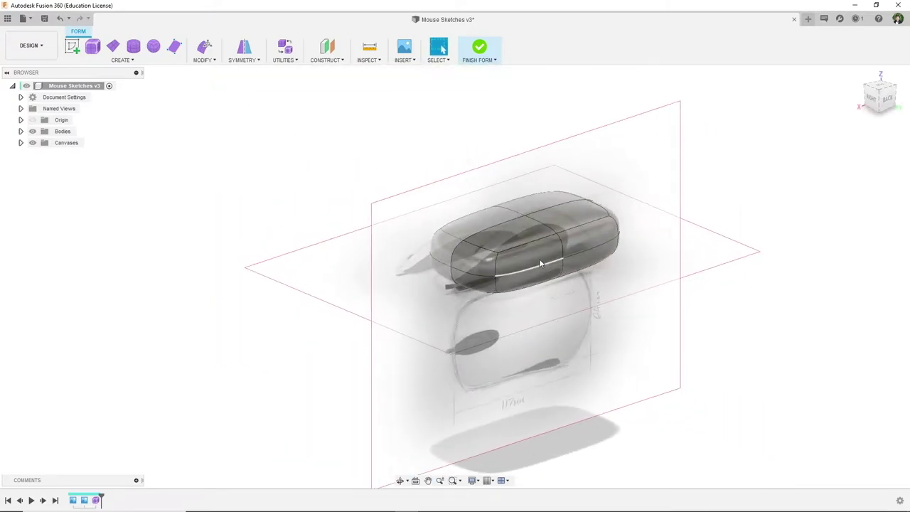
{"action": "left_click", "coordinate": [244, 49]}
{"action": "scroll", "coordinate": [529, 256], "scroll_direction": "up", "scroll_amount": 3}
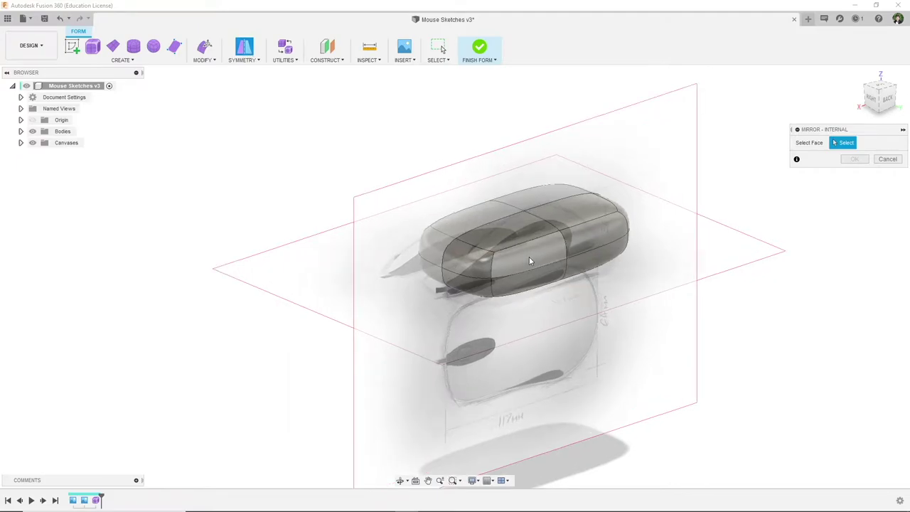
{"action": "left_click", "coordinate": [510, 229]}
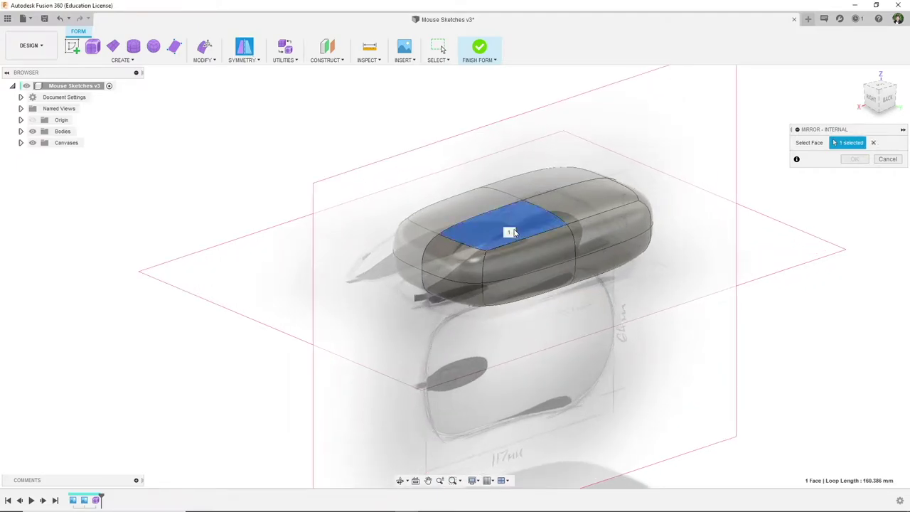
{"action": "left_click", "coordinate": [470, 211]}
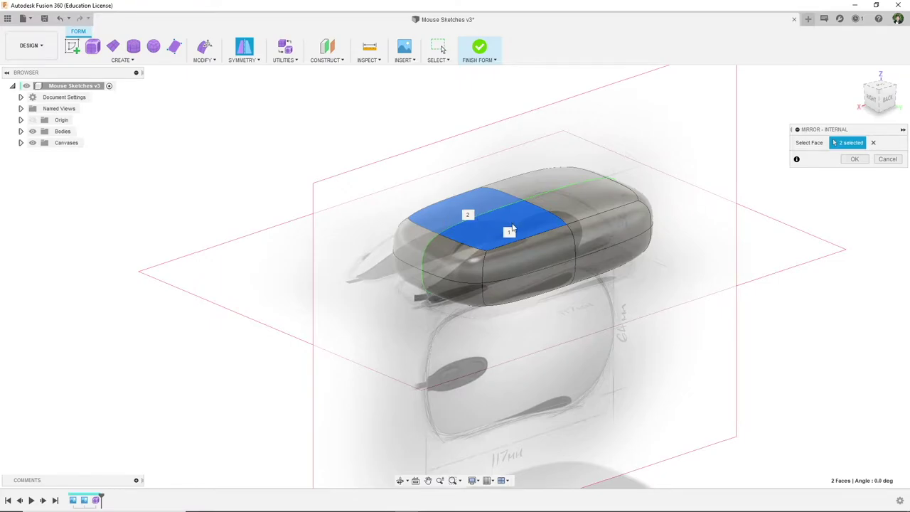
{"action": "left_click", "coordinate": [852, 160]}
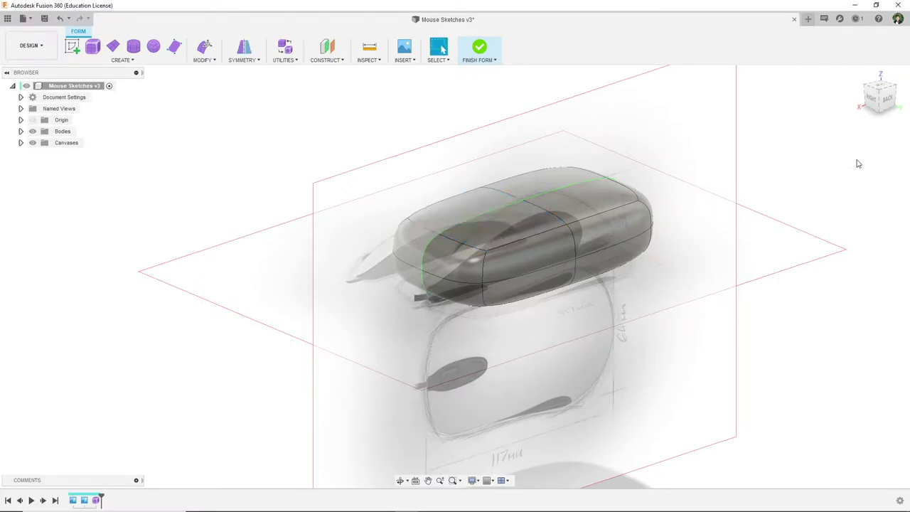
{"action": "mouse_move", "coordinate": [589, 260]}
{"action": "middle_mouse_down", "text": "shift"}
{"action": "mouse_move", "coordinate": [613, 256]}
{"action": "mouse_move", "coordinate": [589, 235]}
{"action": "middle_mouse_up", "text": "shift"}
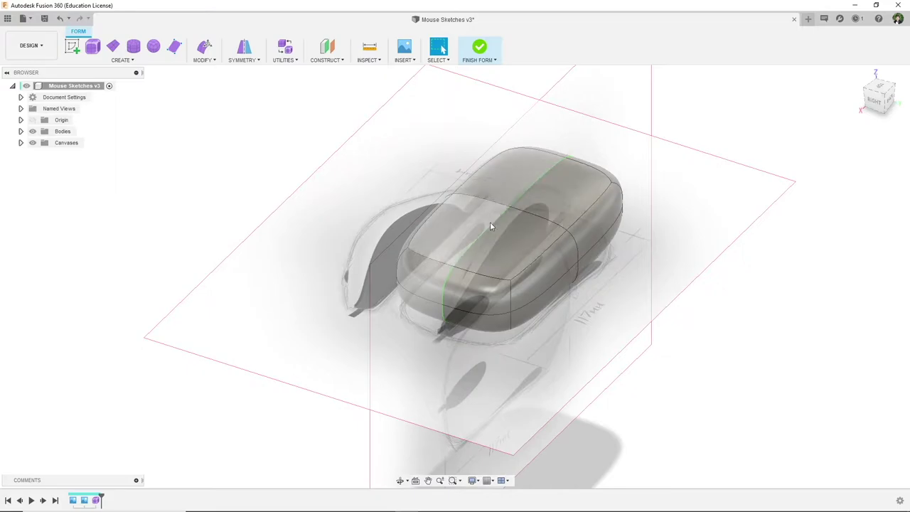
{"action": "middle_click_drag", "start_coordinate": [561, 306], "coordinate": [510, 286], "text": "shift"}
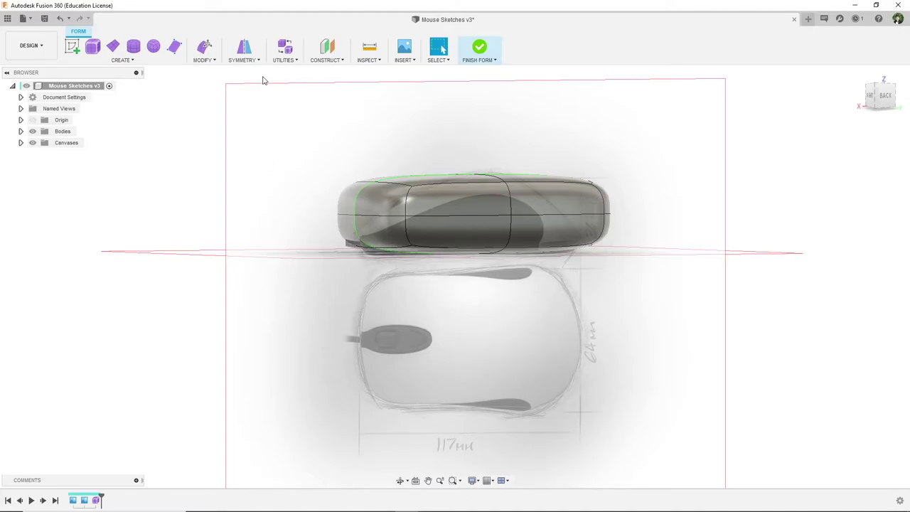
{"action": "left_click", "coordinate": [204, 62]}
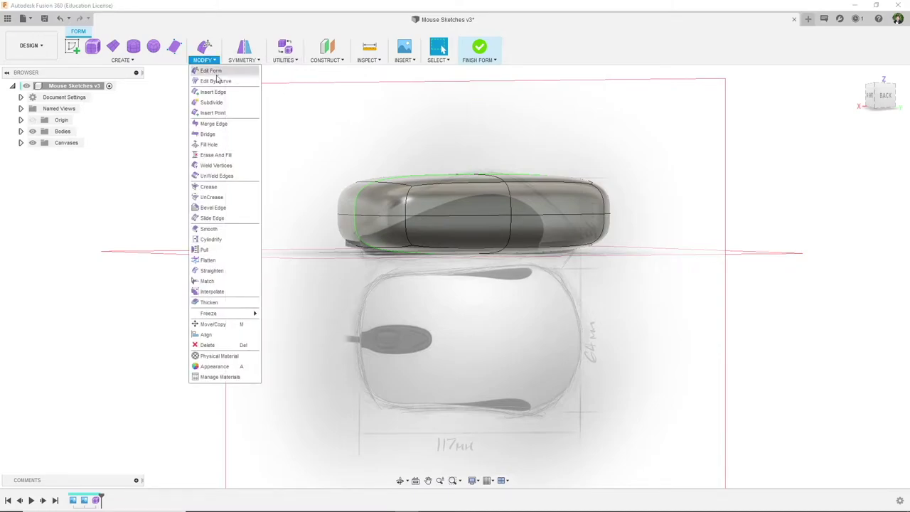
Step: Crease the four bottom edges of the T-spline body for a sharp, flat base
{"action": "left_click", "coordinate": [235, 187]}
{"action": "middle_click_drag", "start_coordinate": [448, 304], "coordinate": [482, 305], "text": "shift"}
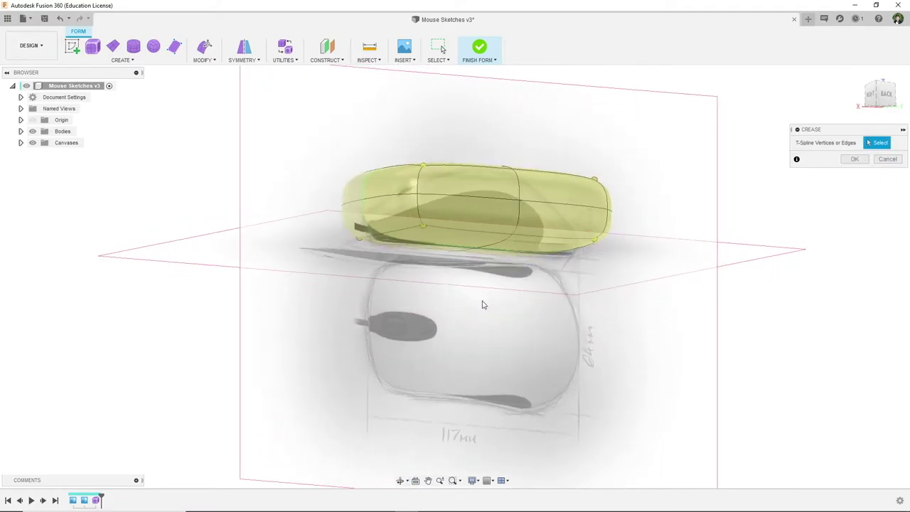
{"action": "left_click", "coordinate": [411, 229]}
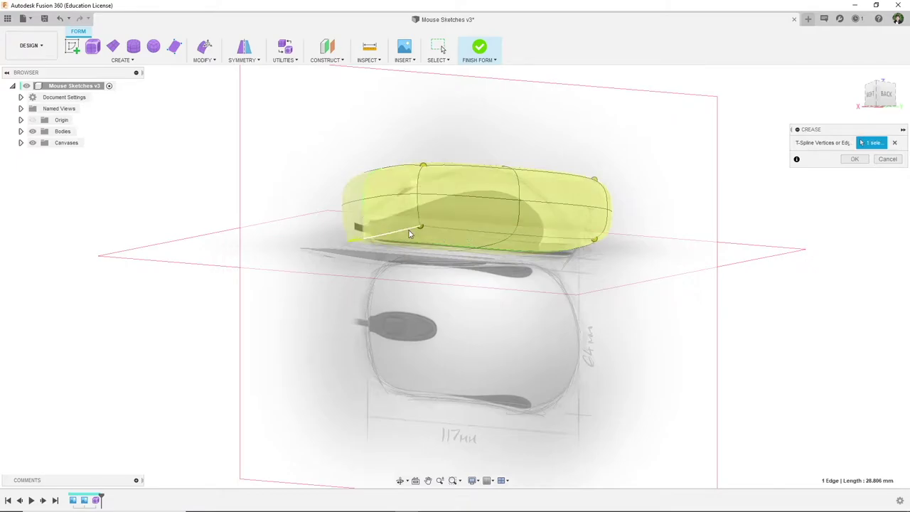
{"action": "left_click", "coordinate": [540, 238], "text": "shift"}
{"action": "middle_click_drag", "start_coordinate": [599, 299], "coordinate": [471, 230], "text": "shift"}
{"action": "left_click", "coordinate": [471, 229], "text": "shift"}
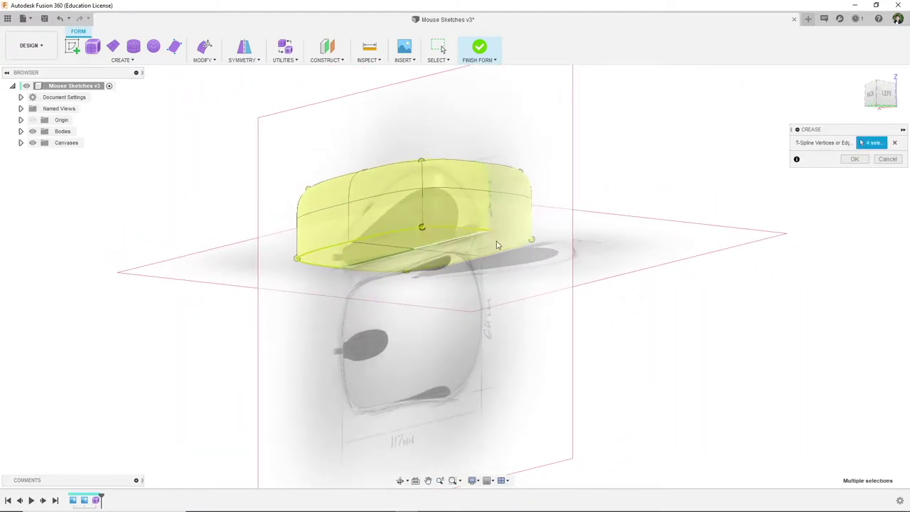
{"action": "middle_click_drag", "start_coordinate": [458, 264], "coordinate": [540, 268], "text": "shift"}
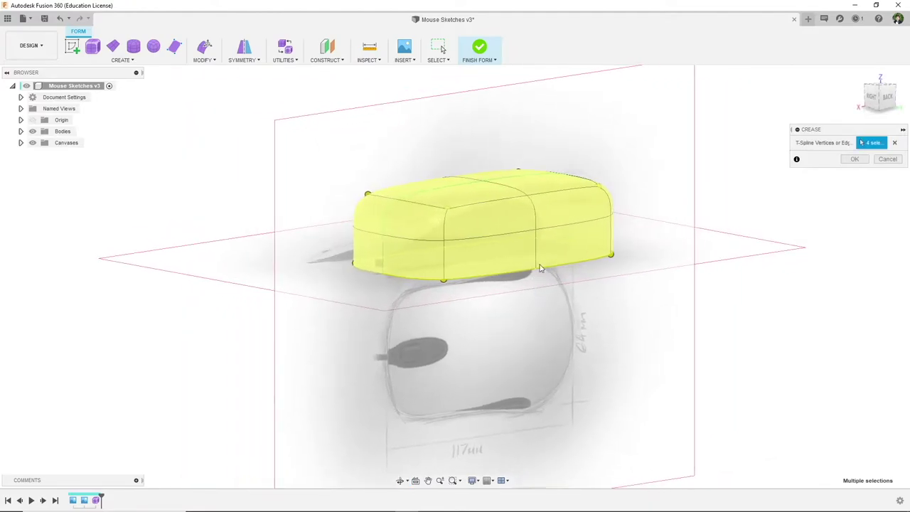
{"action": "mouse_move", "coordinate": [759, 260]}
{"action": "middle_mouse_down", "text": "shift"}
{"action": "mouse_move", "coordinate": [615, 274]}
{"action": "mouse_move", "coordinate": [571, 308]}
{"action": "mouse_move", "coordinate": [494, 286]}
{"action": "mouse_move", "coordinate": [604, 288]}
{"action": "mouse_move", "coordinate": [558, 305]}
{"action": "mouse_move", "coordinate": [555, 266]}
{"action": "middle_mouse_up", "text": "shift"}
{"action": "left_click", "coordinate": [853, 159]}
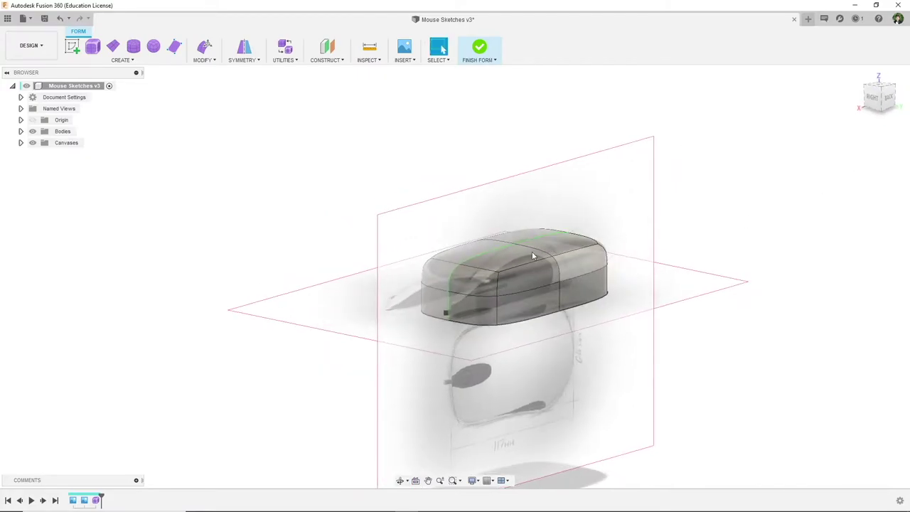
Step: View the creased body from the back, zoom in, and bring up the form Modify menu
{"action": "mouse_move", "coordinate": [575, 324]}
{"action": "middle_mouse_down", "text": "shift"}
{"action": "mouse_move", "coordinate": [610, 305]}
{"action": "mouse_move", "coordinate": [524, 356]}
{"action": "mouse_move", "coordinate": [477, 360]}
{"action": "middle_mouse_up", "text": "shift"}
{"action": "middle_click_drag", "start_coordinate": [410, 361], "coordinate": [364, 368]}
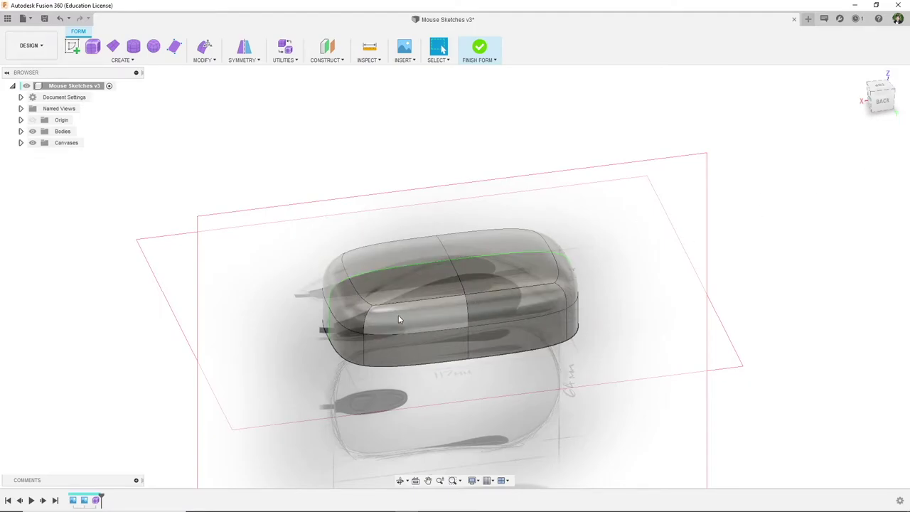
{"action": "left_click", "coordinate": [884, 103]}
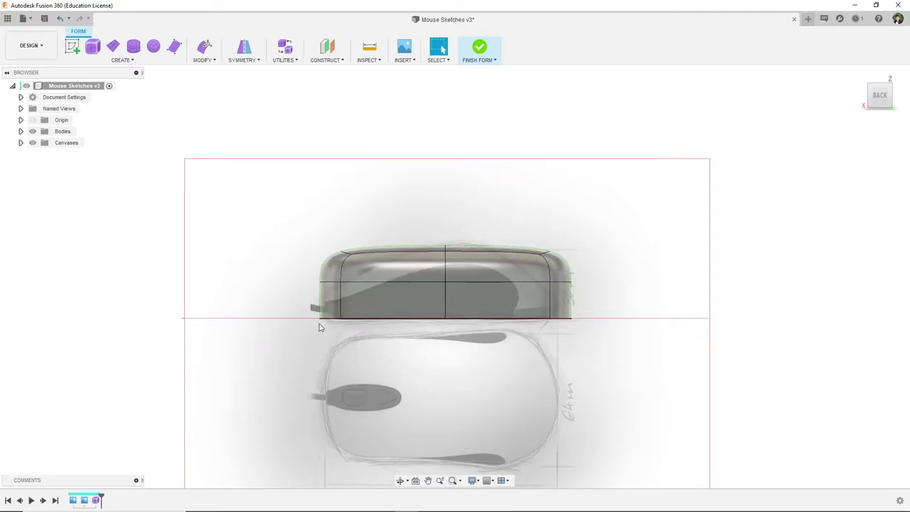
{"action": "scroll", "coordinate": [420, 320], "scroll_direction": "up", "scroll_amount": 2}
{"action": "scroll", "coordinate": [397, 320], "scroll_direction": "up", "scroll_amount": 1}
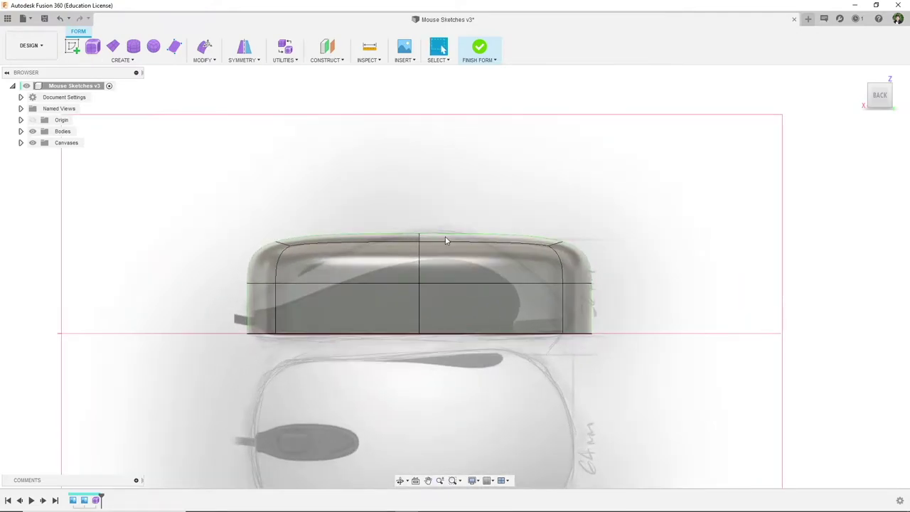
{"action": "left_click", "coordinate": [206, 60]}
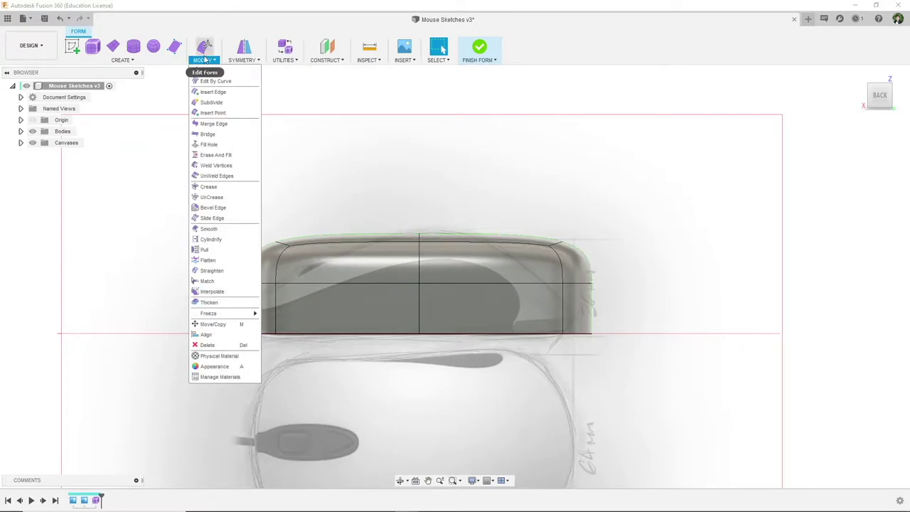
Step: With Edit Form in the BACK view, lower the top and front upper edges along the side sketch
{"action": "left_click", "coordinate": [211, 71]}
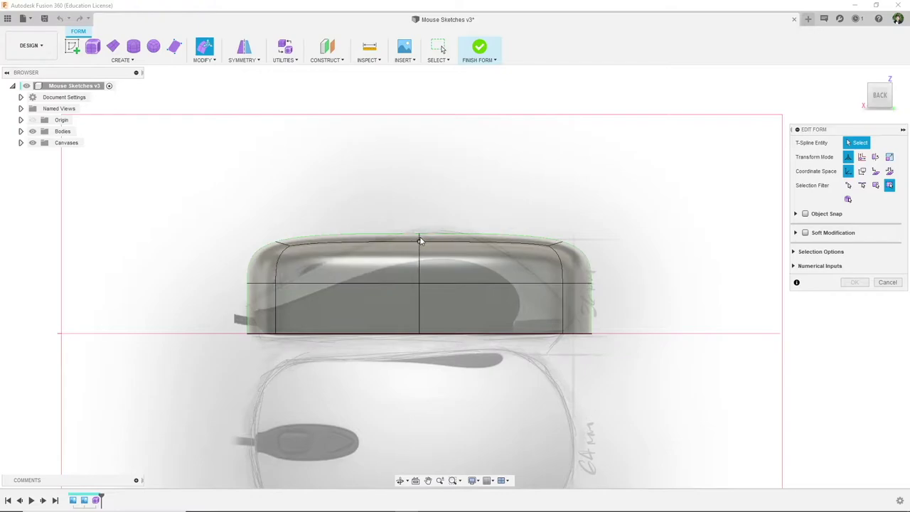
{"action": "scroll", "coordinate": [419, 241], "scroll_direction": "up", "scroll_amount": 2}
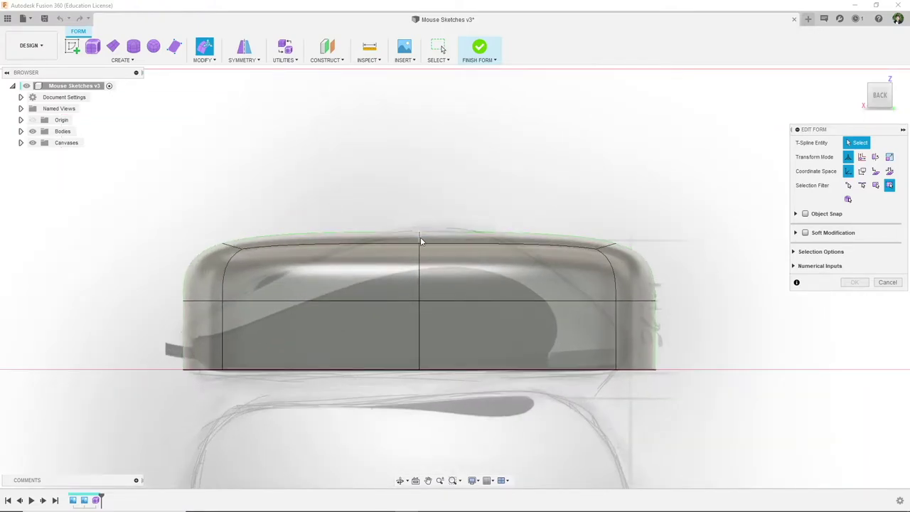
{"action": "scroll", "coordinate": [419, 241], "scroll_direction": "up", "scroll_amount": 1}
{"action": "left_click", "coordinate": [419, 240]}
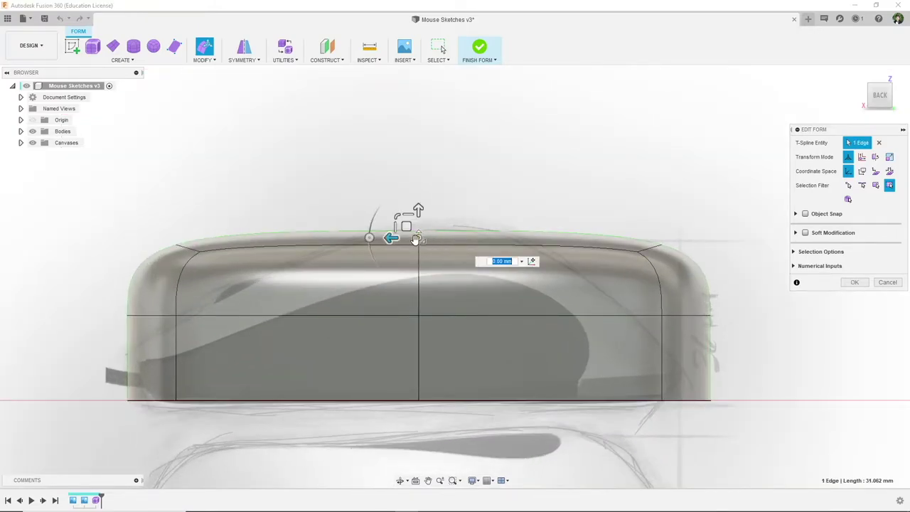
{"action": "middle_click_drag", "start_coordinate": [417, 316], "coordinate": [342, 221], "text": "shift"}
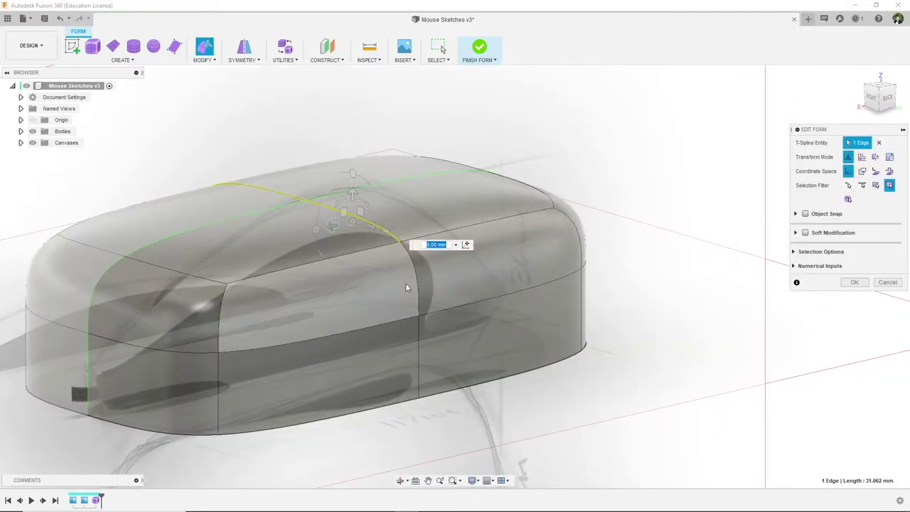
{"action": "left_click", "coordinate": [885, 98]}
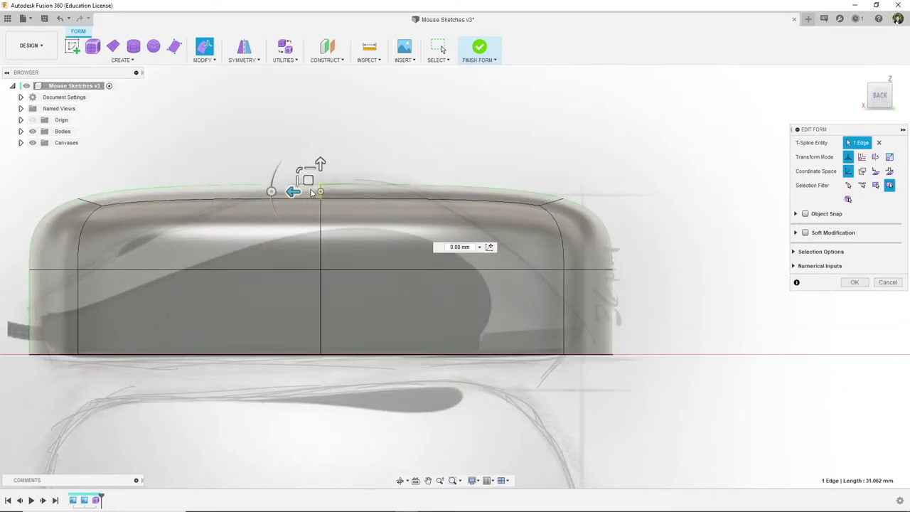
{"action": "middle_click_drag", "start_coordinate": [351, 205], "coordinate": [380, 223]}
{"action": "left_click_drag", "start_coordinate": [336, 197], "coordinate": [301, 134]}
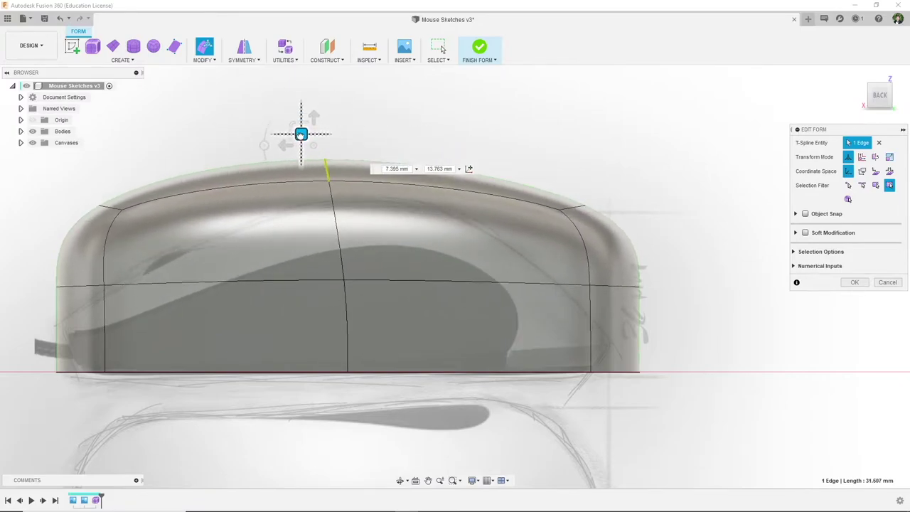
{"action": "left_click_drag", "start_coordinate": [301, 134], "coordinate": [372, 195]}
{"action": "left_click", "coordinate": [122, 221]}
{"action": "left_click_drag", "start_coordinate": [111, 204], "coordinate": [176, 265]}
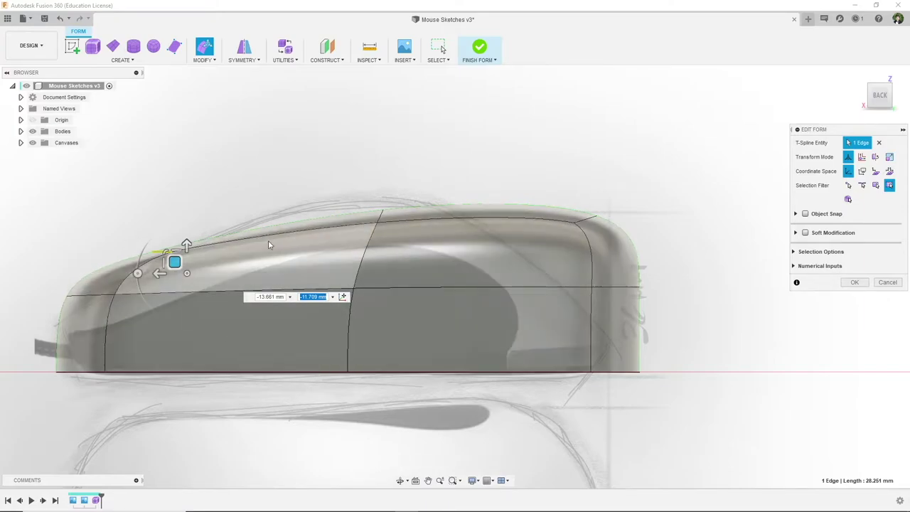
Step: Drag the nose and front edges in and down to match the sketch's front profile
{"action": "left_click", "coordinate": [76, 294]}
{"action": "left_click_drag", "start_coordinate": [73, 291], "coordinate": [72, 322]}
{"action": "left_click", "coordinate": [74, 373]}
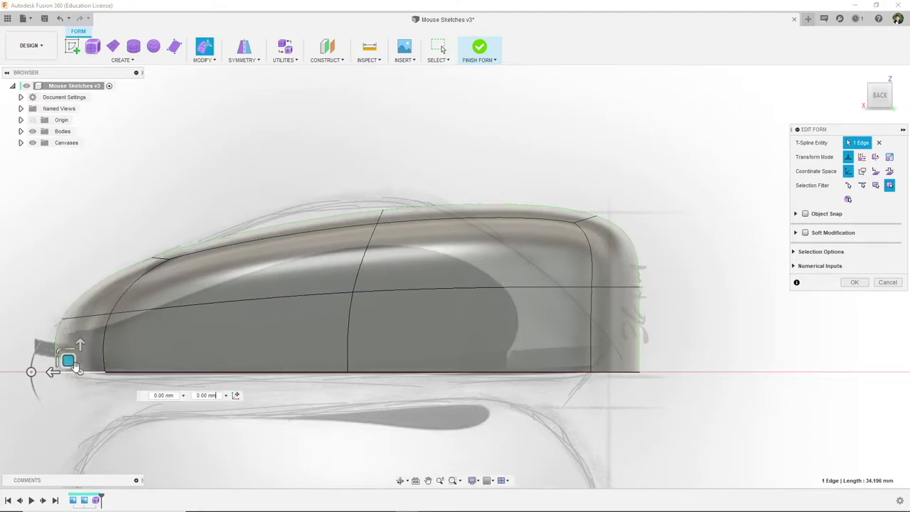
{"action": "left_click_drag", "start_coordinate": [68, 361], "coordinate": [99, 358]}
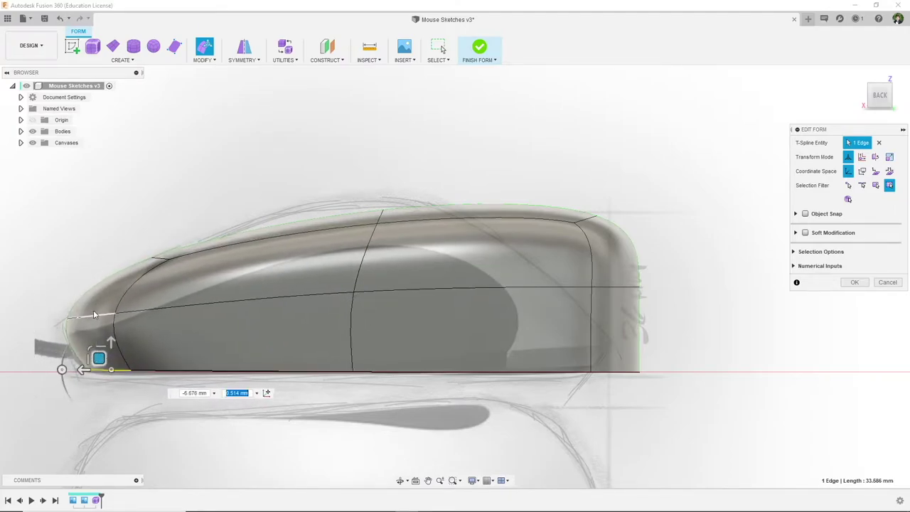
{"action": "scroll", "coordinate": [159, 257], "scroll_direction": "up", "scroll_amount": 2}
{"action": "left_click", "coordinate": [161, 260]}
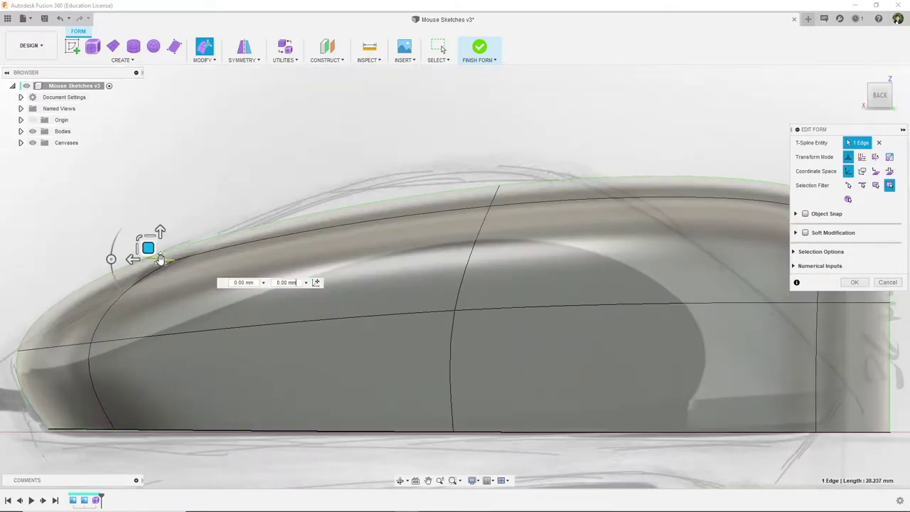
{"action": "left_click_drag", "start_coordinate": [148, 247], "coordinate": [183, 249]}
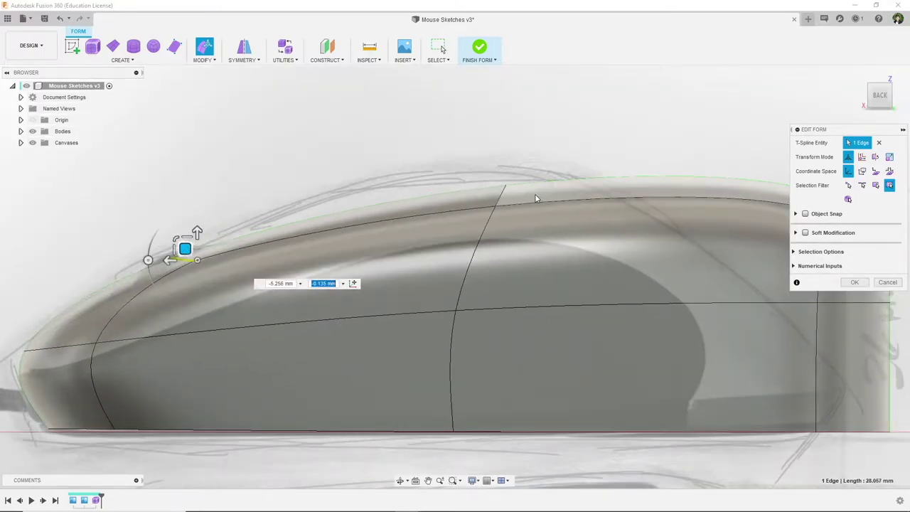
{"action": "left_click", "coordinate": [502, 199]}
{"action": "scroll", "coordinate": [488, 186], "scroll_direction": "down", "scroll_amount": 3}
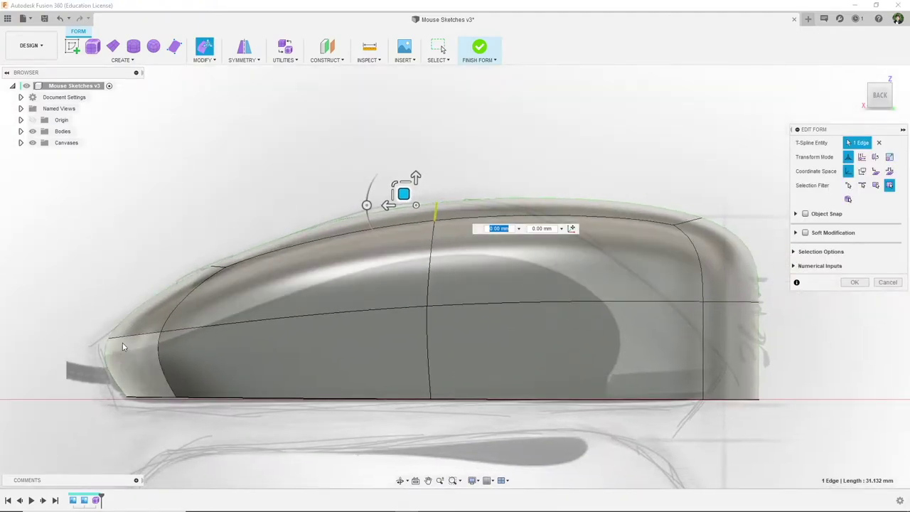
{"action": "left_click", "coordinate": [125, 337]}
{"action": "left_click_drag", "start_coordinate": [123, 327], "coordinate": [126, 334]}
{"action": "left_click", "coordinate": [137, 398]}
{"action": "left_click_drag", "start_coordinate": [136, 384], "coordinate": [138, 384]}
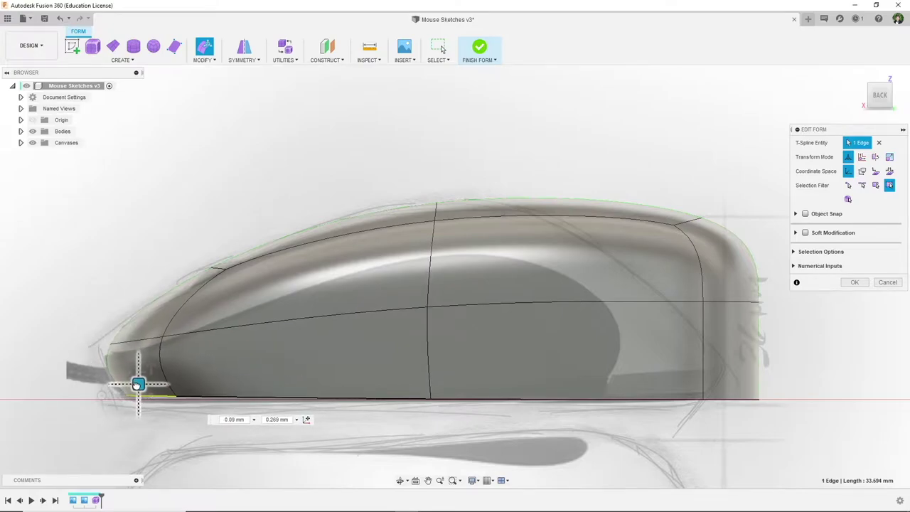
Step: Pull the upper, side and lower rear edges inward to follow the sketch's rear curve
{"action": "left_click", "coordinate": [694, 225]}
{"action": "left_click_drag", "start_coordinate": [677, 206], "coordinate": [526, 227]}
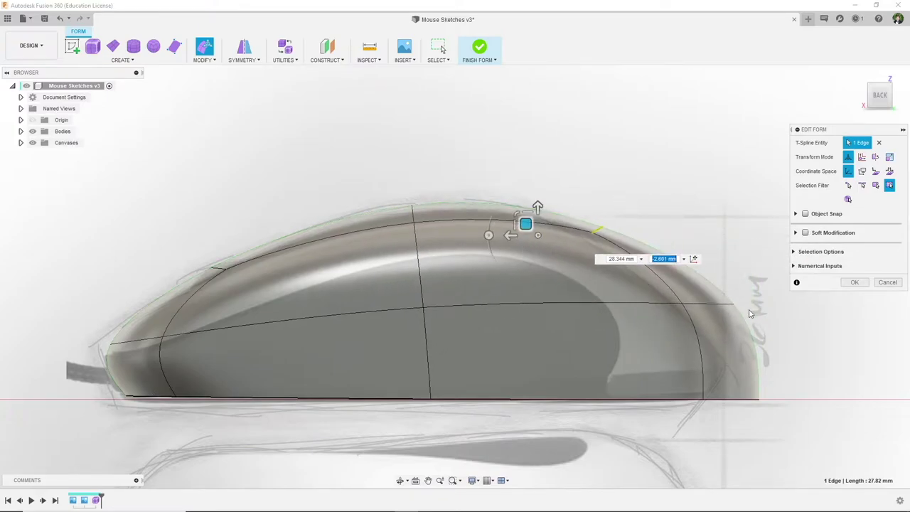
{"action": "left_click", "coordinate": [718, 305]}
{"action": "left_click_drag", "start_coordinate": [699, 299], "coordinate": [631, 318]}
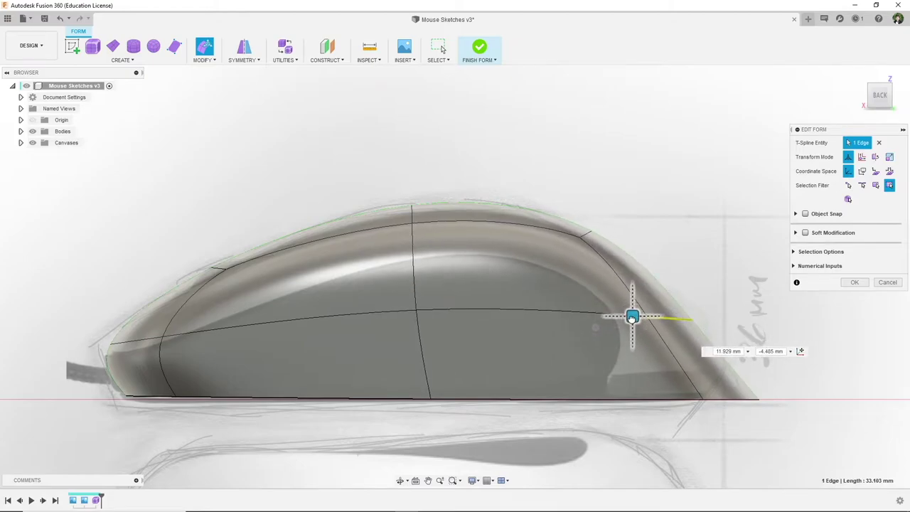
{"action": "left_click", "coordinate": [720, 405]}
{"action": "left_click_drag", "start_coordinate": [715, 386], "coordinate": [659, 385]}
{"action": "left_click", "coordinate": [671, 326]}
{"action": "left_click_drag", "start_coordinate": [650, 310], "coordinate": [703, 354]}
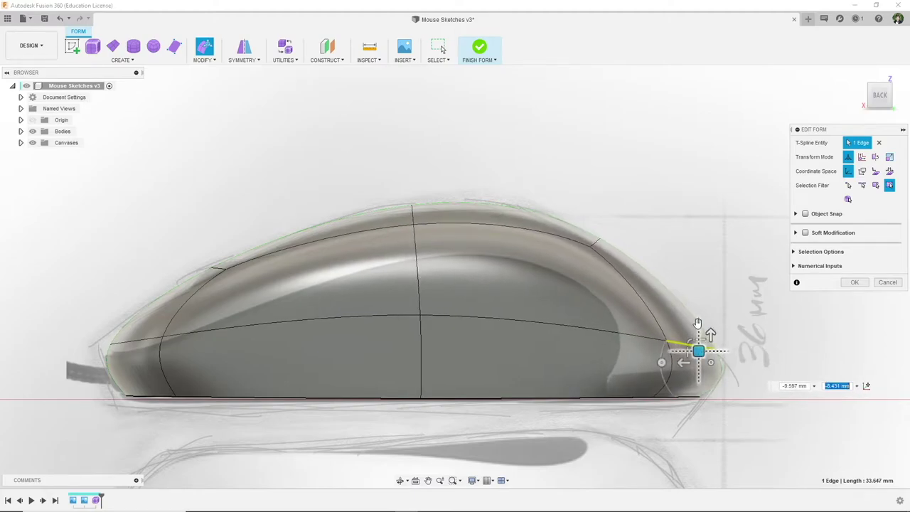
Step: Nudge the sloped rear face and lower rear edges to smooth the back curve
{"action": "left_click", "coordinate": [651, 289]}
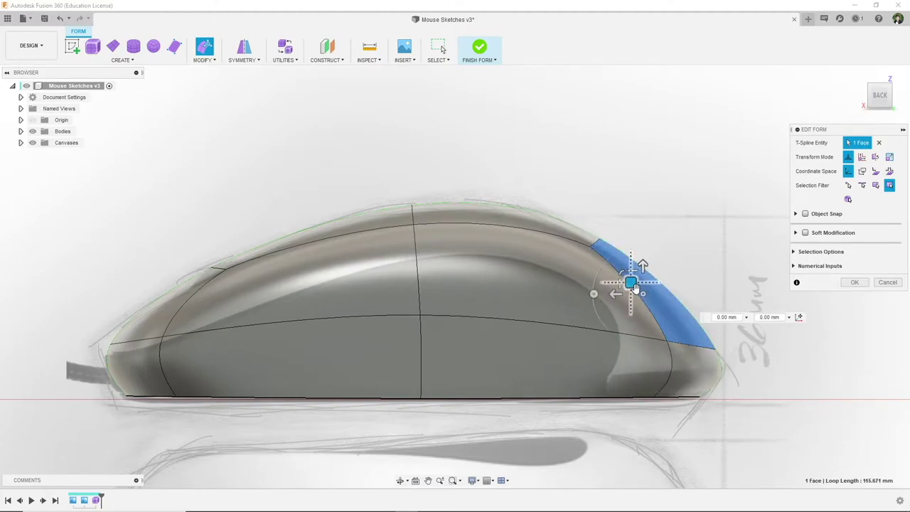
{"action": "left_click_drag", "start_coordinate": [622, 287], "coordinate": [619, 286]}
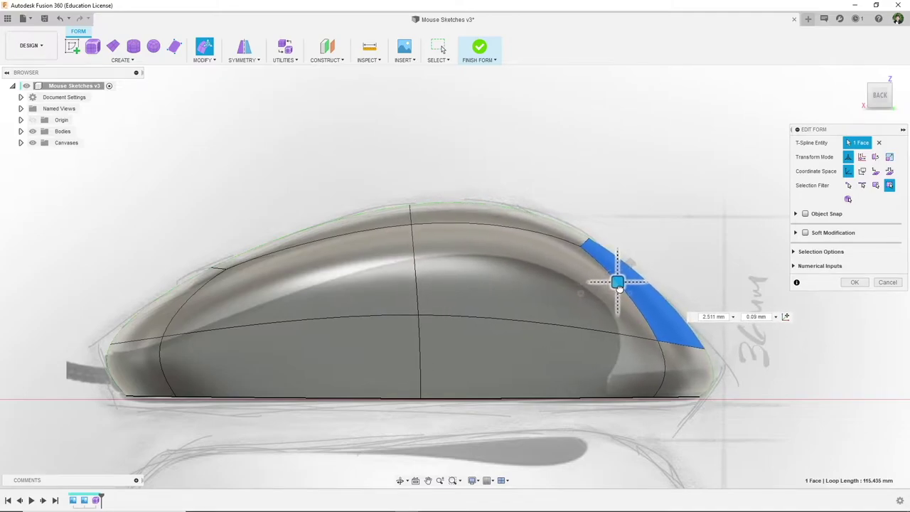
{"action": "left_click", "coordinate": [684, 346]}
{"action": "left_click_drag", "start_coordinate": [671, 333], "coordinate": [681, 338]}
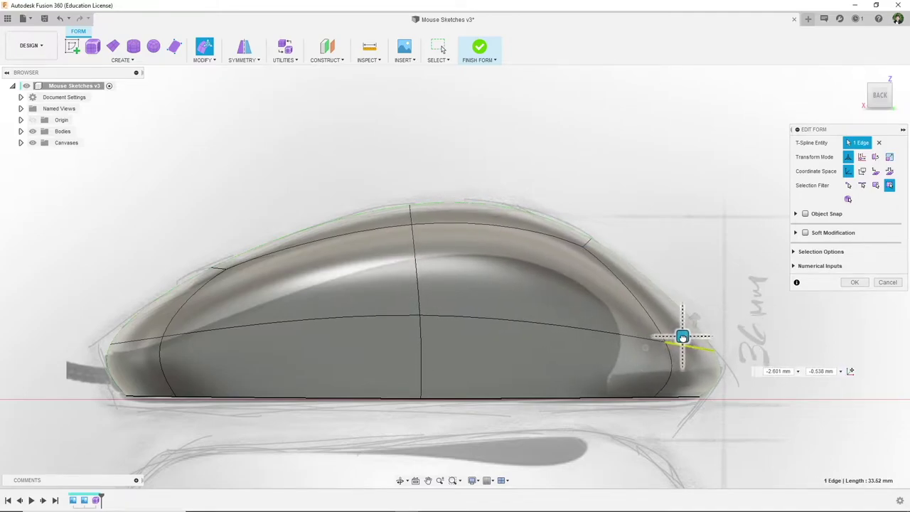
{"action": "left_click_drag", "start_coordinate": [676, 400], "coordinate": [649, 389]}
{"action": "left_click", "coordinate": [689, 350]}
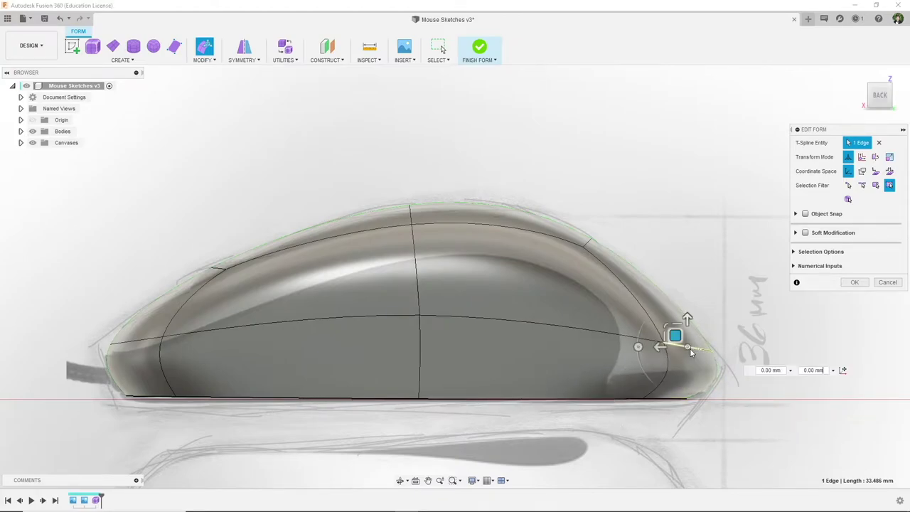
{"action": "mouse_move", "coordinate": [677, 342]}
{"action": "left_mouse_down"}
{"action": "mouse_move", "coordinate": [685, 342]}
{"action": "mouse_move", "coordinate": [677, 337]}
{"action": "left_mouse_up"}
Step: Fine-tune the top, front and rear edges and the front upper face toward the sketch
{"action": "left_click", "coordinate": [410, 216]}
{"action": "left_click_drag", "start_coordinate": [401, 205], "coordinate": [405, 212]}
{"action": "left_click", "coordinate": [219, 273]}
{"action": "left_click_drag", "start_coordinate": [203, 258], "coordinate": [216, 268]}
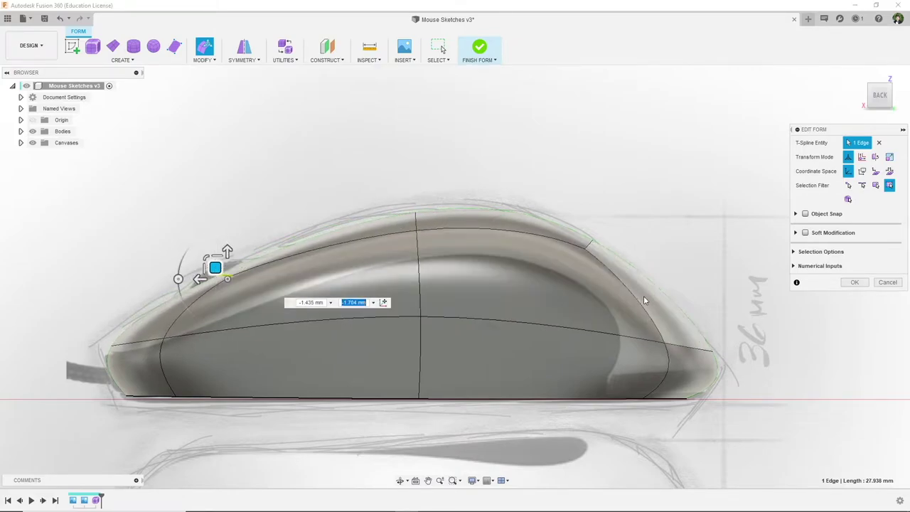
{"action": "left_click", "coordinate": [588, 244]}
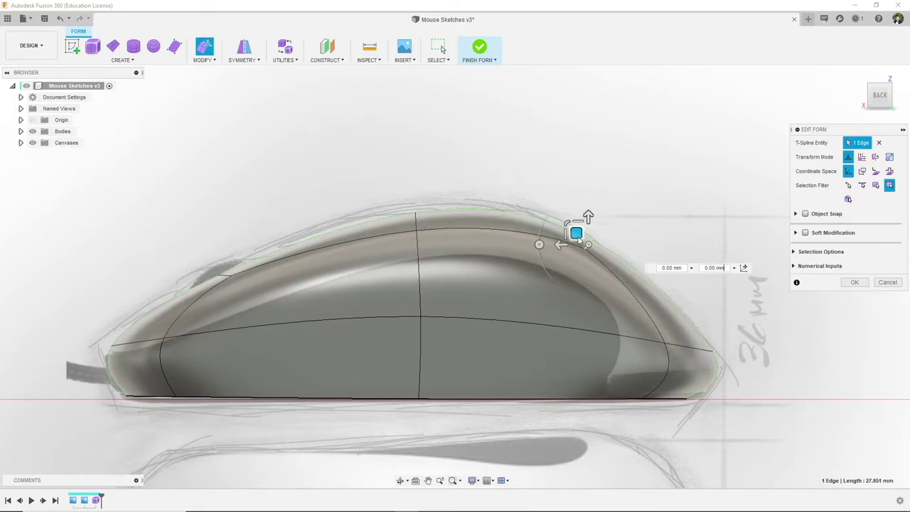
{"action": "left_click_drag", "start_coordinate": [575, 234], "coordinate": [570, 241]}
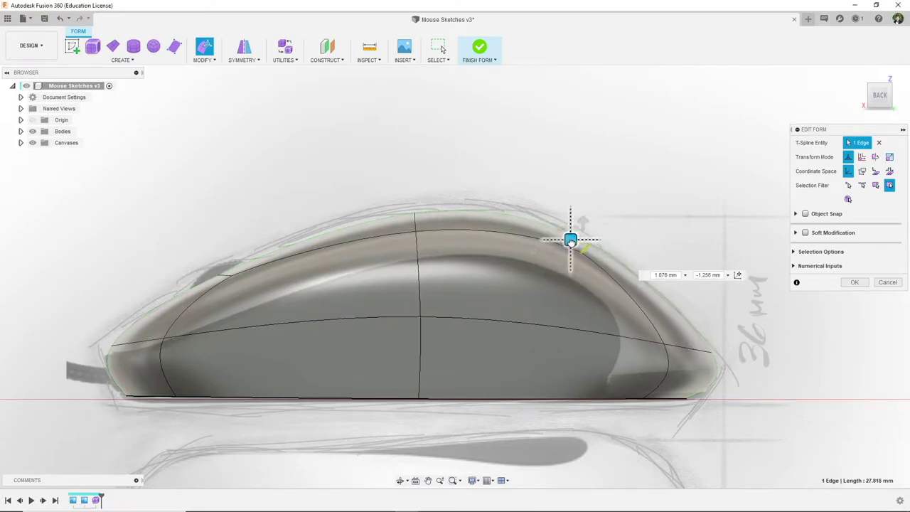
{"action": "left_click", "coordinate": [682, 350]}
{"action": "left_click_drag", "start_coordinate": [681, 333], "coordinate": [671, 337]}
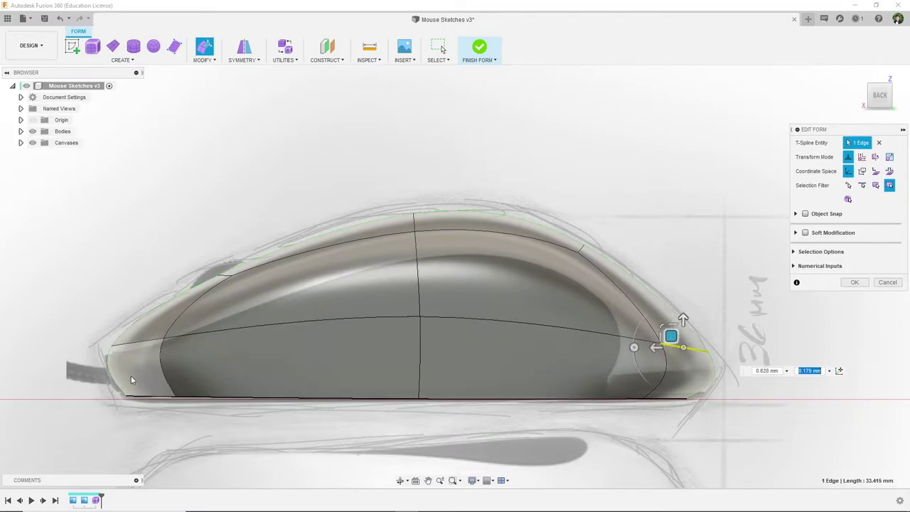
{"action": "left_click", "coordinate": [141, 325]}
{"action": "left_click_drag", "start_coordinate": [169, 297], "coordinate": [166, 306]}
Step: Orbit around the sculpted body, then view it from the TOP with no faces selected
{"action": "middle_click_drag", "start_coordinate": [361, 298], "coordinate": [478, 367], "text": "shift"}
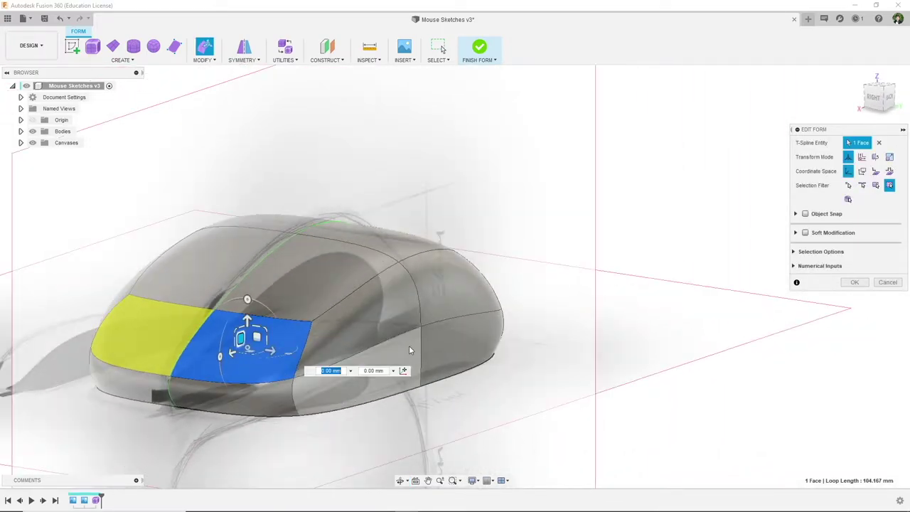
{"action": "middle_click_drag", "start_coordinate": [345, 289], "coordinate": [219, 183], "text": "shift"}
{"action": "mouse_move", "coordinate": [379, 395]}
{"action": "middle_mouse_down", "text": "shift"}
{"action": "mouse_move", "coordinate": [412, 319]}
{"action": "mouse_move", "coordinate": [379, 351]}
{"action": "mouse_move", "coordinate": [578, 246]}
{"action": "middle_mouse_up", "text": "shift"}
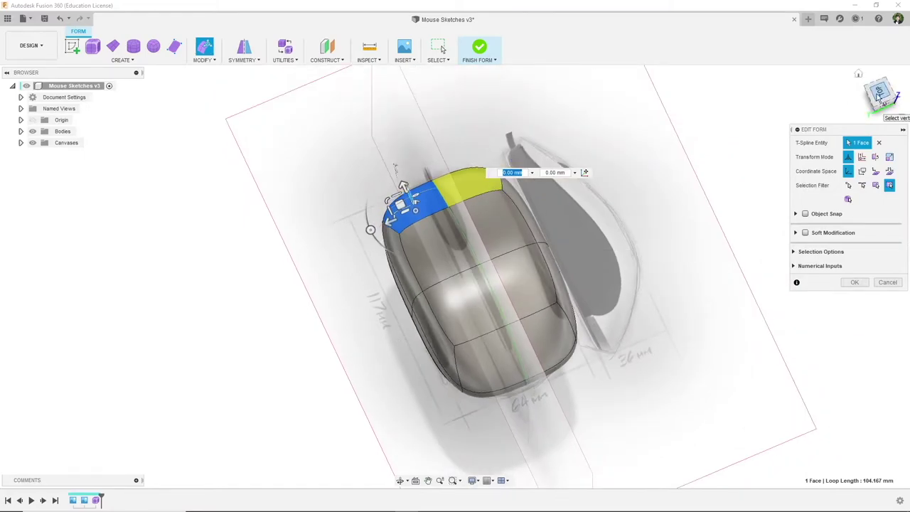
{"action": "left_click", "coordinate": [880, 95]}
{"action": "left_click", "coordinate": [675, 176]}
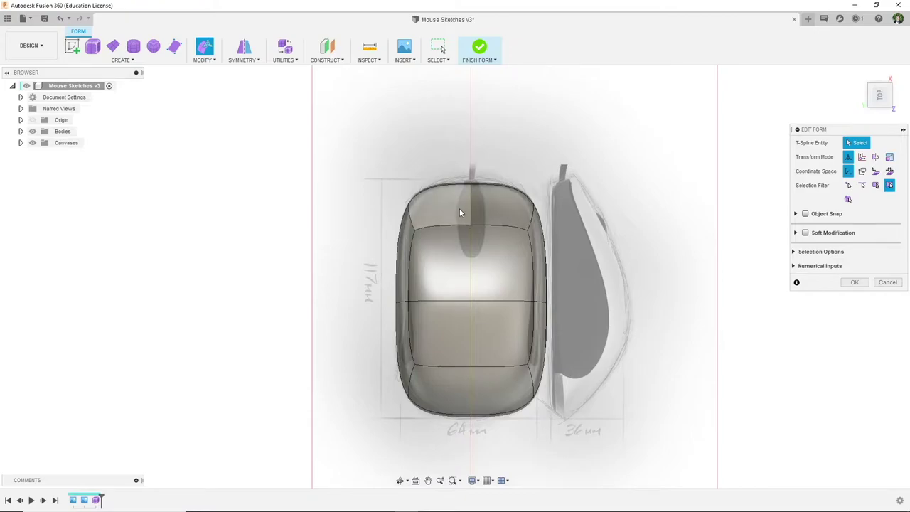
Step: Select the two front side edges and pull them inward in Top view to taper the body
{"action": "scroll", "coordinate": [456, 208], "scroll_direction": "up", "scroll_amount": 1}
{"action": "scroll", "coordinate": [408, 219], "scroll_direction": "up", "scroll_amount": 1}
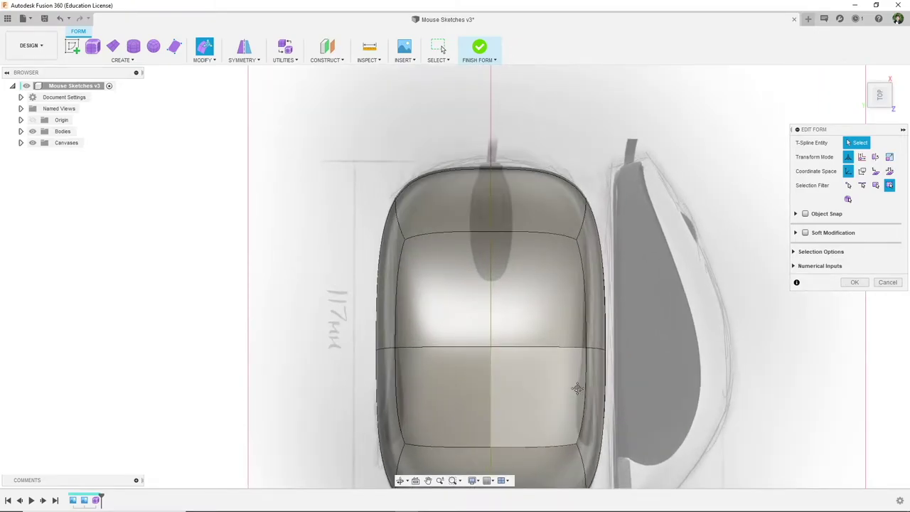
{"action": "scroll", "coordinate": [572, 409], "scroll_direction": "down", "scroll_amount": 1}
{"action": "middle_click_drag", "start_coordinate": [434, 256], "coordinate": [537, 266], "text": "shift"}
{"action": "scroll", "coordinate": [529, 315], "scroll_direction": "up", "scroll_amount": 2}
{"action": "scroll", "coordinate": [506, 297], "scroll_direction": "up", "scroll_amount": 3}
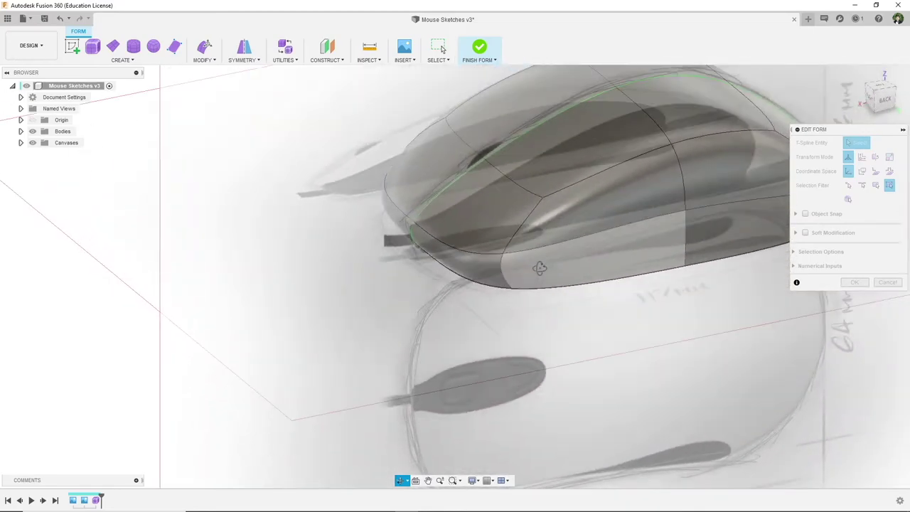
{"action": "left_click", "coordinate": [513, 245]}
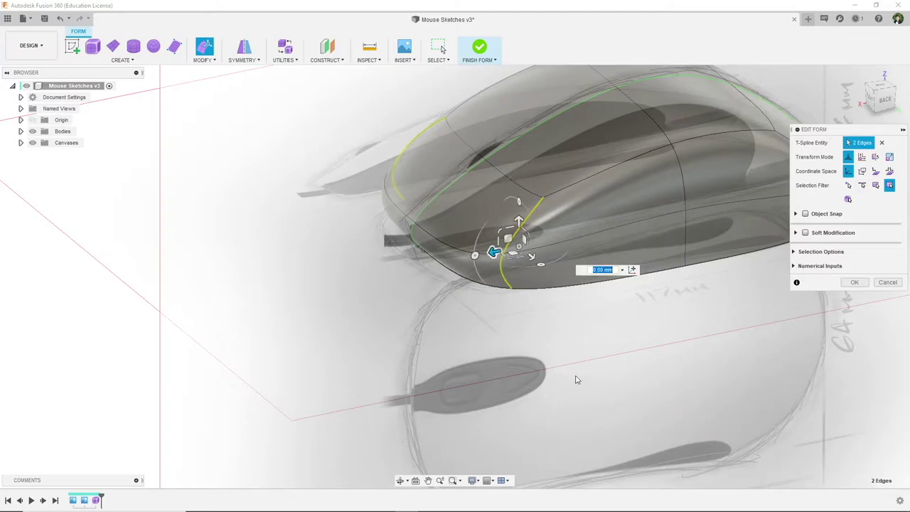
{"action": "middle_click_drag", "start_coordinate": [676, 337], "coordinate": [478, 304], "text": "shift"}
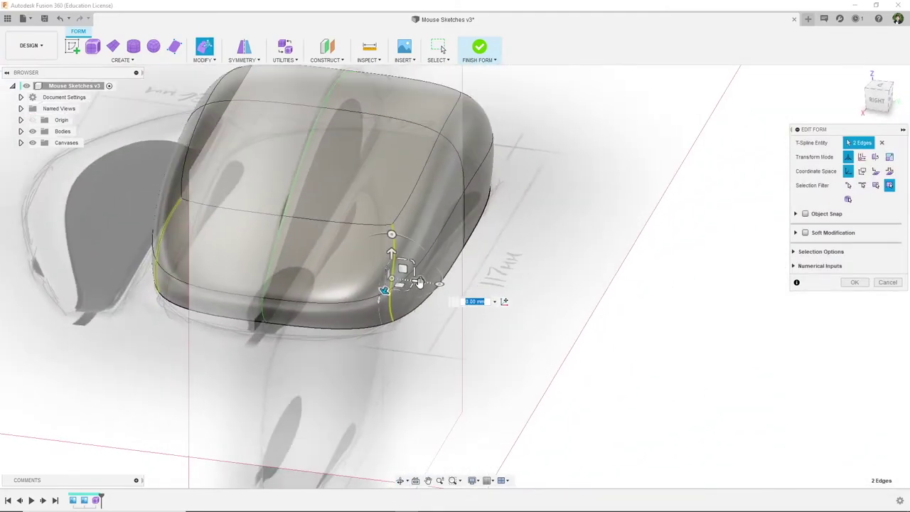
{"action": "left_click", "coordinate": [880, 87]}
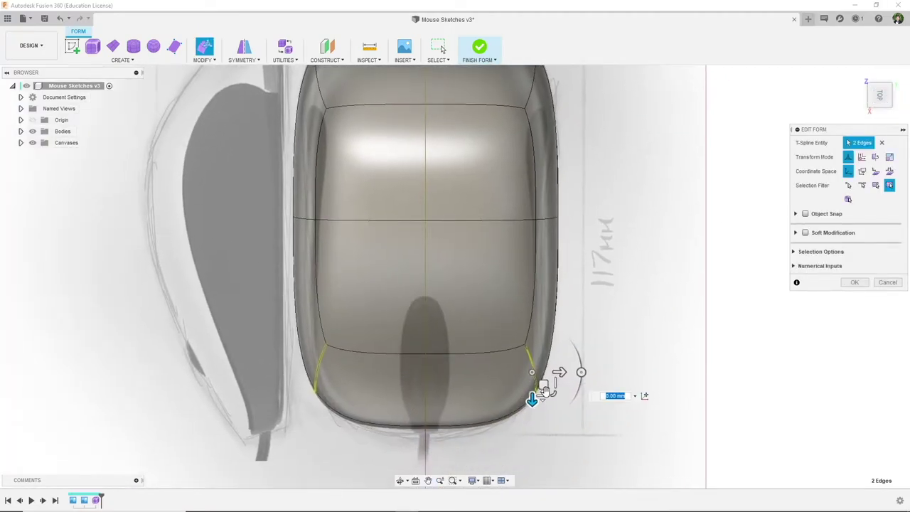
{"action": "left_click_drag", "start_coordinate": [544, 384], "coordinate": [524, 391]}
Step: Pull another side edge inward in Top view so the body follows the sketched outline
{"action": "middle_click_drag", "start_coordinate": [467, 401], "coordinate": [590, 394], "text": "shift"}
{"action": "left_click", "coordinate": [594, 398]}
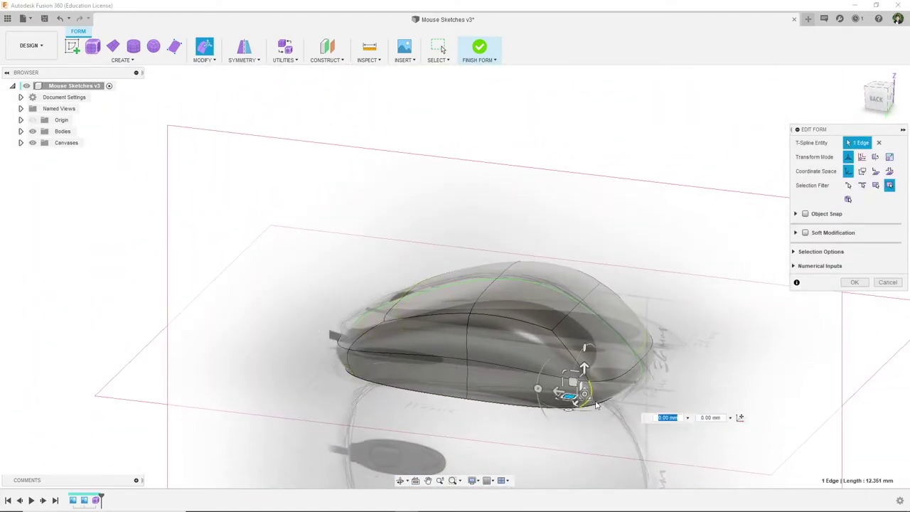
{"action": "middle_click_drag", "start_coordinate": [603, 407], "coordinate": [519, 336], "text": "shift"}
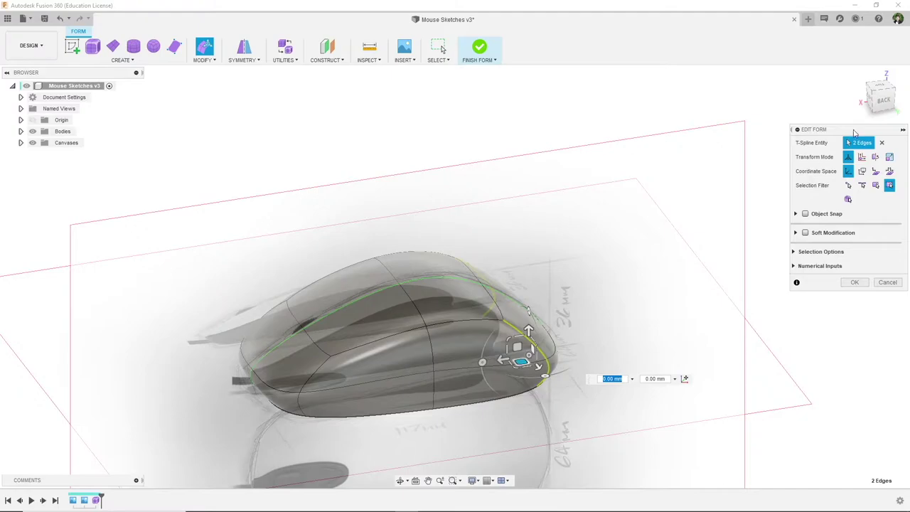
{"action": "left_click", "coordinate": [880, 87]}
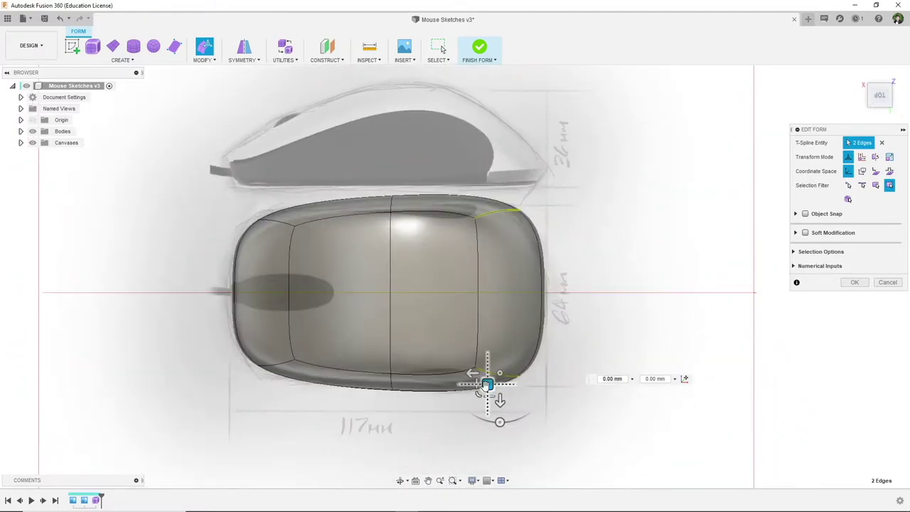
{"action": "mouse_move", "coordinate": [486, 384]}
{"action": "left_mouse_down"}
{"action": "mouse_move", "coordinate": [471, 349]}
{"action": "mouse_move", "coordinate": [479, 372]}
{"action": "left_mouse_up"}
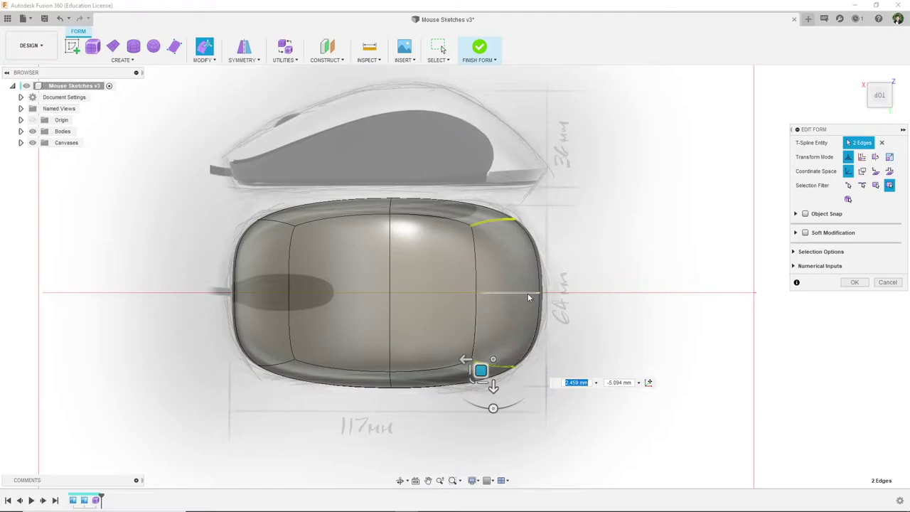
{"action": "left_click", "coordinate": [509, 293]}
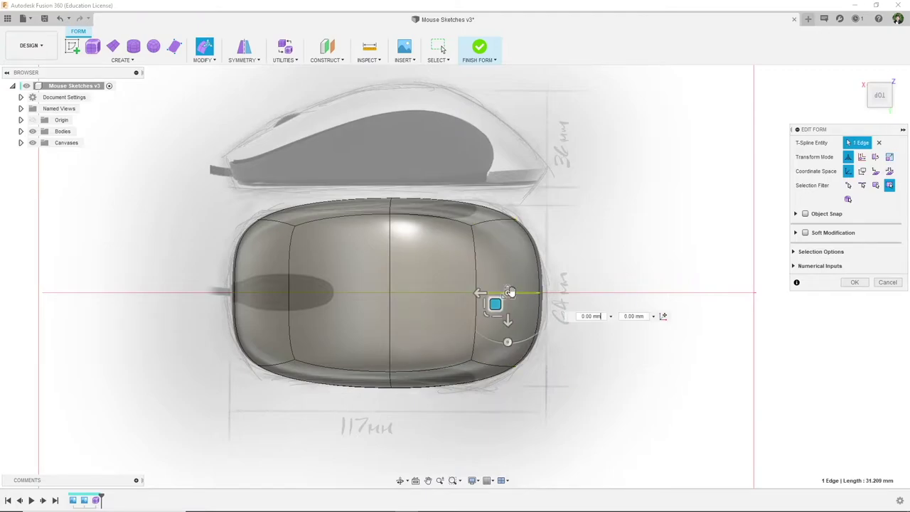
Step: Drag the right mid-side edge to reshape that side of the body
{"action": "mouse_move", "coordinate": [496, 306]}
{"action": "left_mouse_down"}
{"action": "mouse_move", "coordinate": [504, 305]}
{"action": "mouse_move", "coordinate": [478, 306]}
{"action": "mouse_move", "coordinate": [503, 309]}
{"action": "left_mouse_up"}
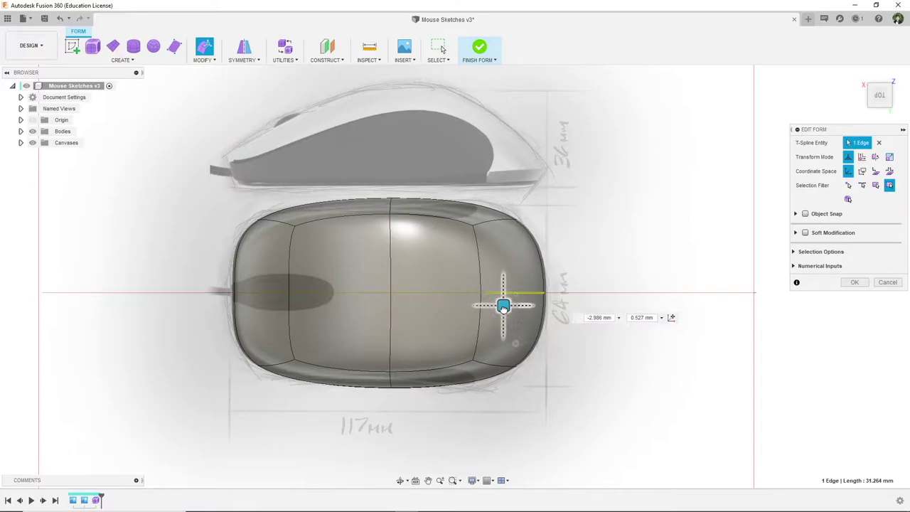
{"action": "middle_click_drag", "start_coordinate": [514, 396], "coordinate": [377, 264], "text": "shift"}
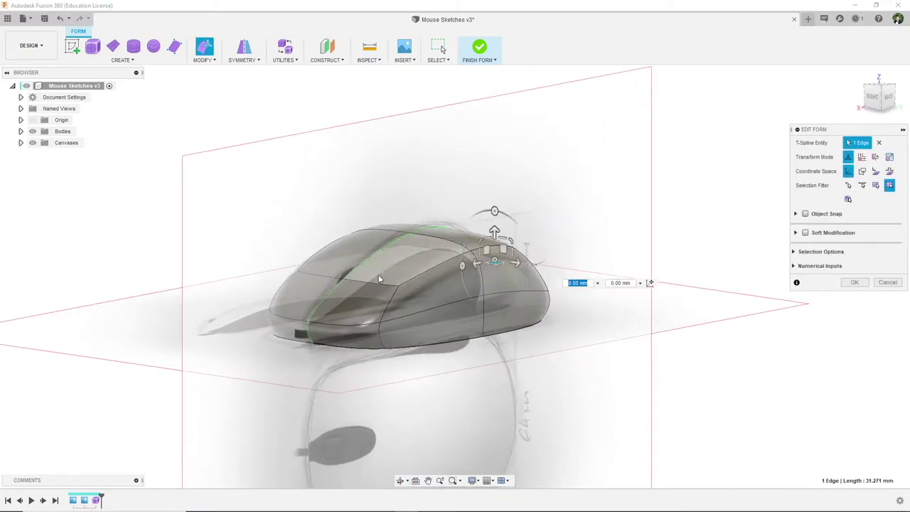
{"action": "middle_click_drag", "start_coordinate": [426, 343], "coordinate": [372, 382], "text": "shift"}
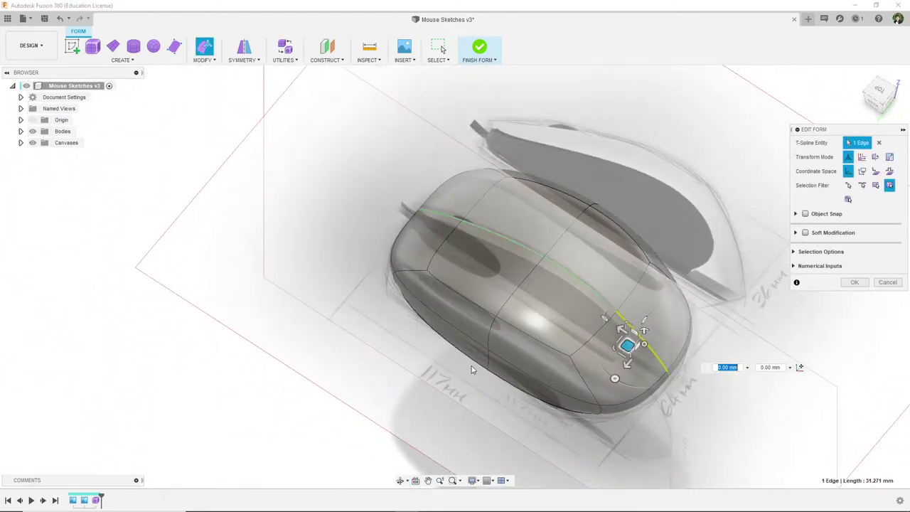
Step: Shift the two long-side edges about 3.46 mm, checking from the Top and Right views
{"action": "left_click", "coordinate": [490, 346]}
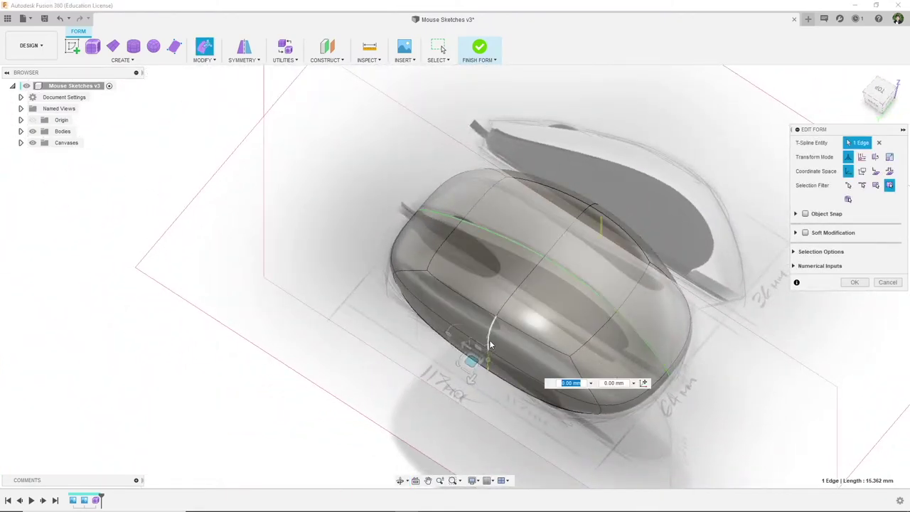
{"action": "left_click", "coordinate": [489, 346], "text": "shift"}
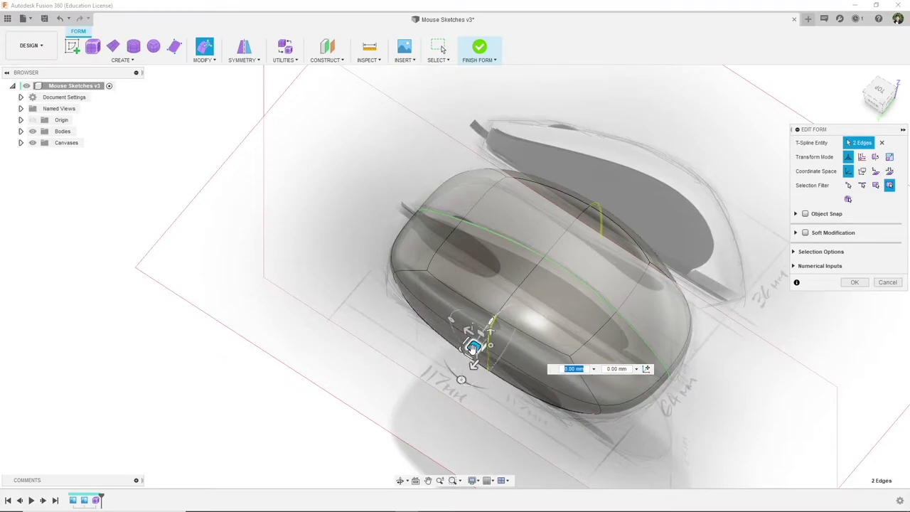
{"action": "left_click_drag", "start_coordinate": [473, 348], "coordinate": [480, 341]}
{"action": "left_click", "coordinate": [882, 96]}
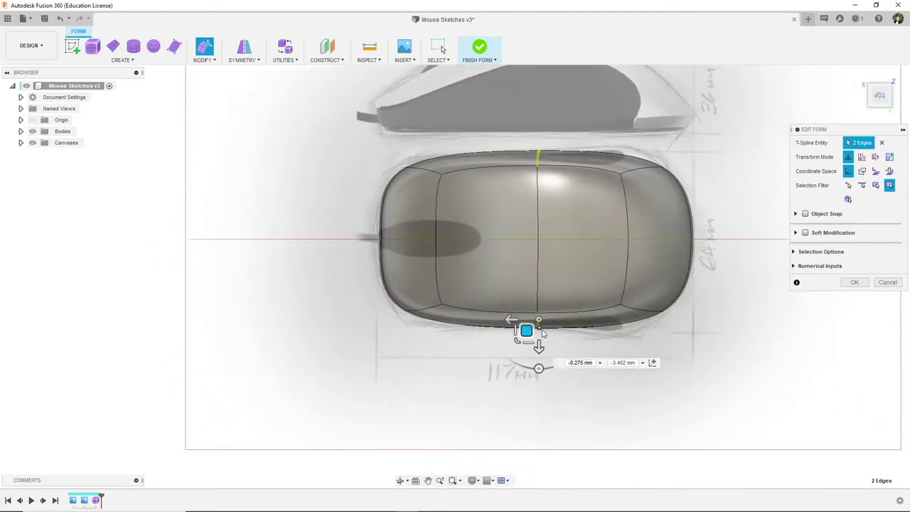
{"action": "left_click", "coordinate": [890, 96]}
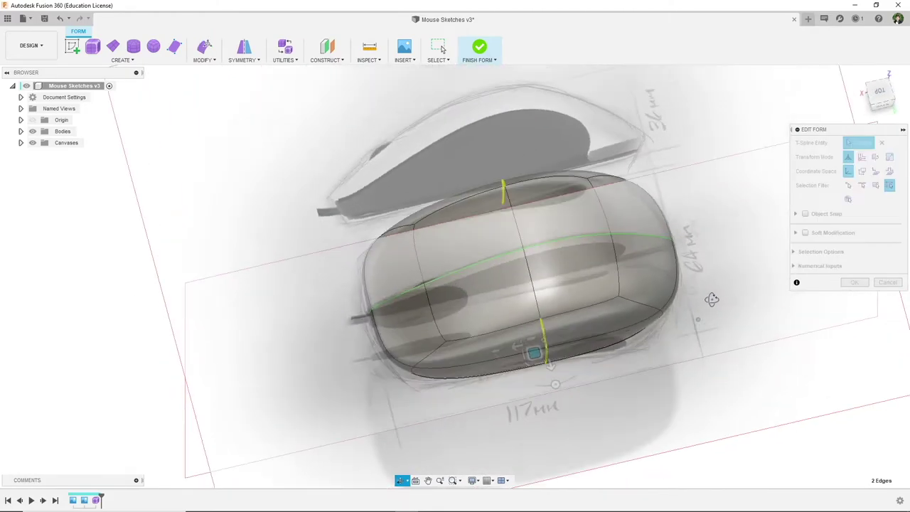
Step: Finish the current side-edge edit after checking the body from the side
{"action": "middle_click_drag", "start_coordinate": [685, 300], "coordinate": [687, 263], "text": "shift"}
{"action": "middle_click_drag", "start_coordinate": [734, 283], "coordinate": [503, 283], "text": "shift"}
{"action": "middle_click_drag", "start_coordinate": [574, 343], "coordinate": [565, 367], "text": "shift"}
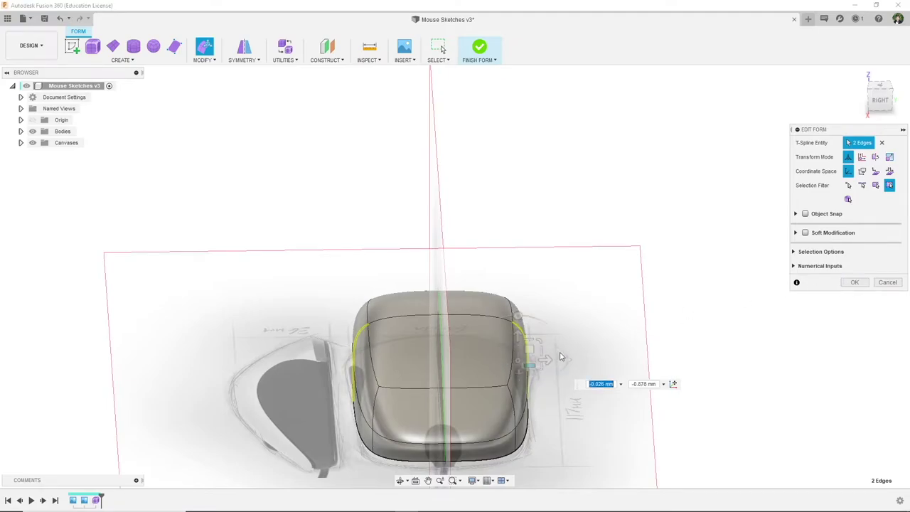
{"action": "middle_click_drag", "start_coordinate": [553, 361], "coordinate": [554, 351], "text": "shift"}
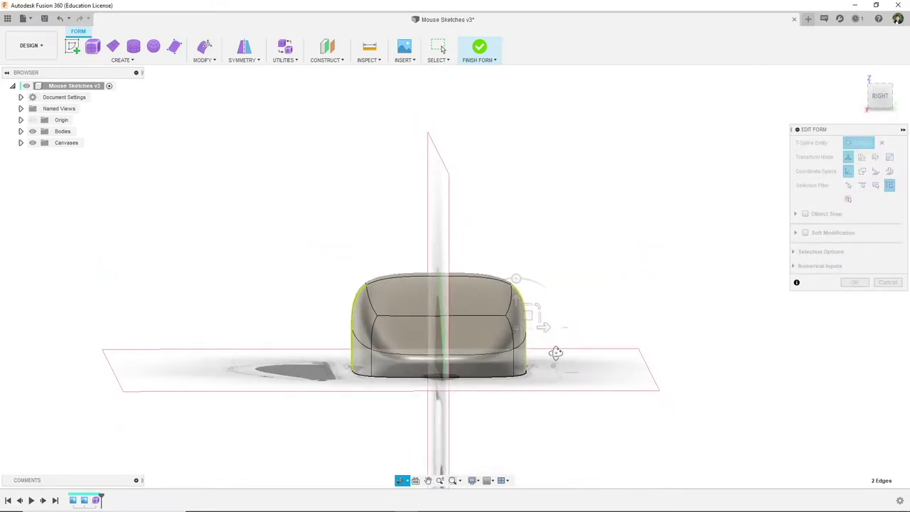
{"action": "left_click", "coordinate": [861, 283]}
Step: Use Edit Form to move the lengthwise top ridge edges slightly sideways and down
{"action": "middle_click_drag", "start_coordinate": [656, 299], "coordinate": [409, 364], "text": "shift"}
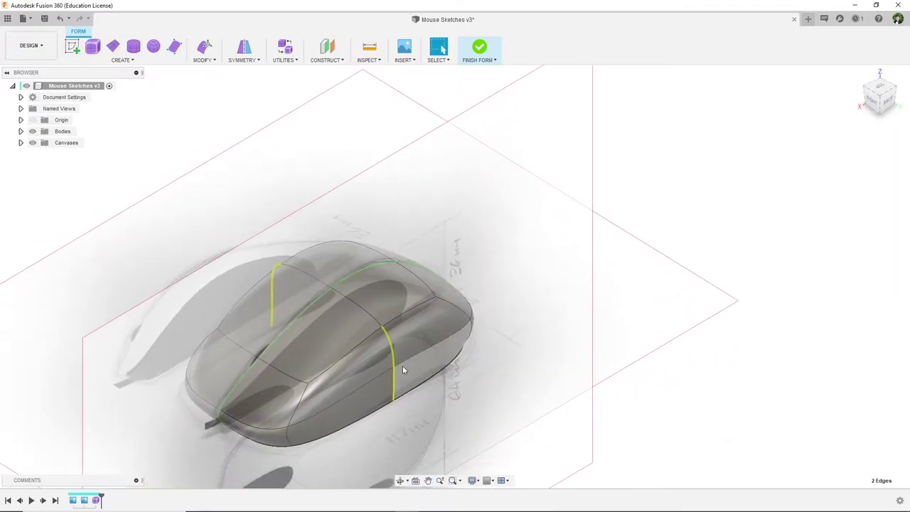
{"action": "left_click", "coordinate": [347, 351]}
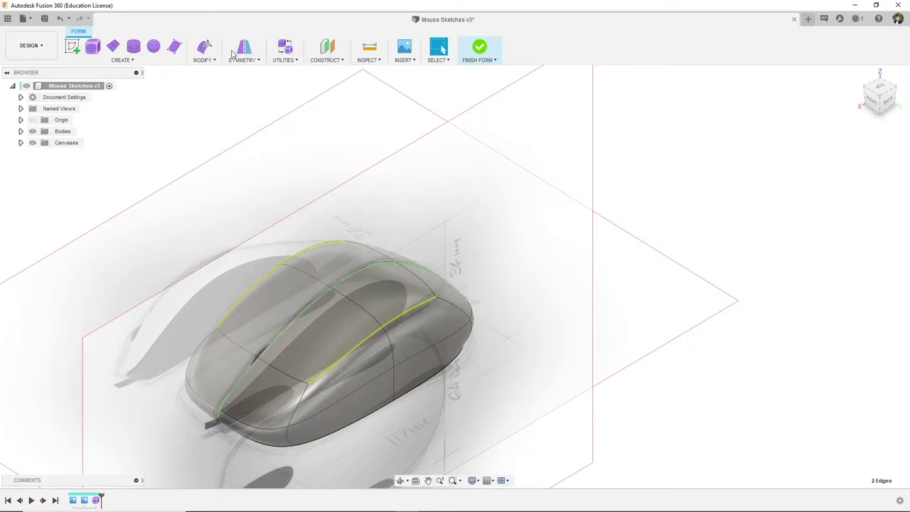
{"action": "left_click", "coordinate": [204, 47]}
{"action": "middle_click_drag", "start_coordinate": [376, 343], "coordinate": [412, 359], "text": "shift"}
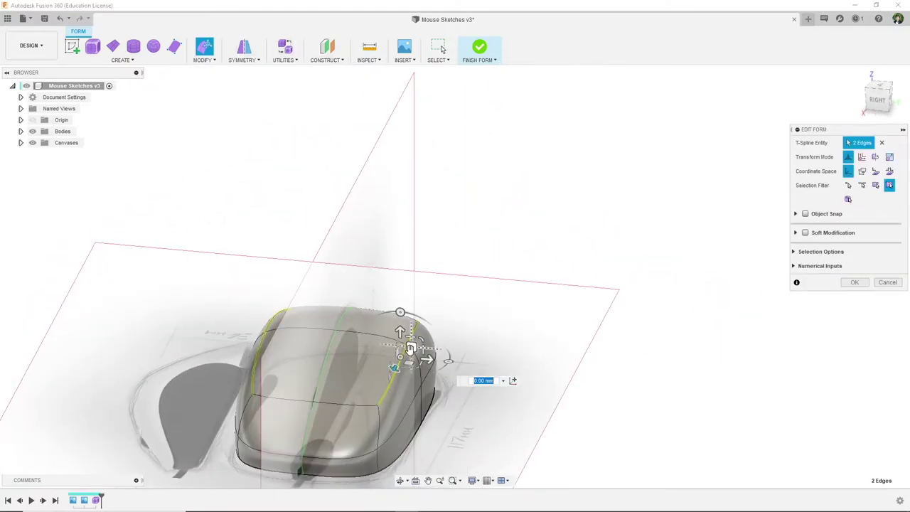
{"action": "left_click_drag", "start_coordinate": [409, 346], "coordinate": [395, 347]}
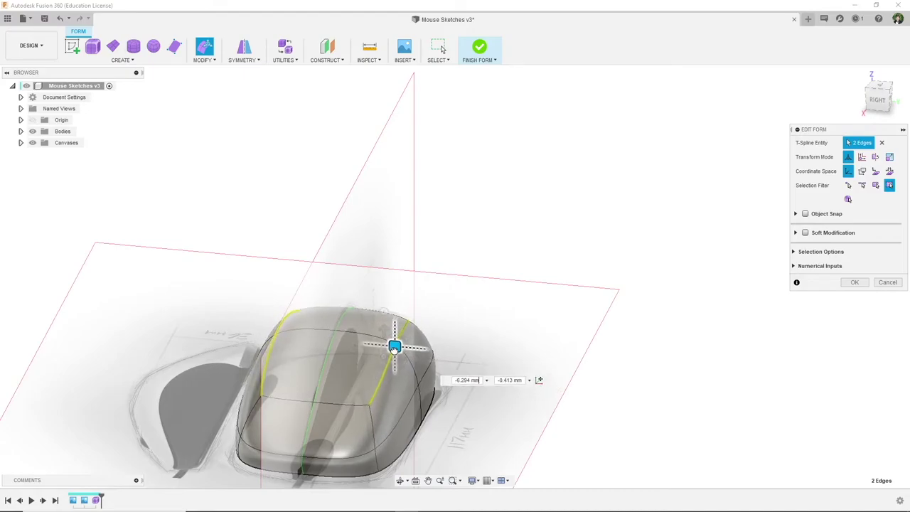
{"action": "left_click", "coordinate": [876, 100]}
{"action": "mouse_move", "coordinate": [426, 359]}
{"action": "left_mouse_down"}
{"action": "mouse_move", "coordinate": [425, 375]}
{"action": "mouse_move", "coordinate": [418, 373]}
{"action": "left_mouse_up"}
{"action": "mouse_move", "coordinate": [529, 389]}
{"action": "middle_mouse_down", "text": "shift"}
{"action": "mouse_move", "coordinate": [518, 391]}
{"action": "mouse_move", "coordinate": [528, 383]}
{"action": "middle_mouse_up", "text": "shift"}
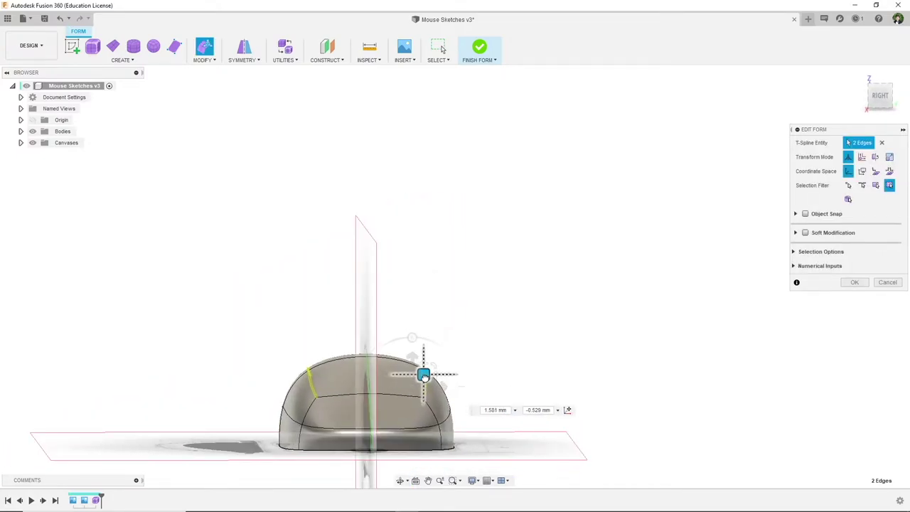
{"action": "middle_click_drag", "start_coordinate": [427, 376], "coordinate": [569, 366], "text": "shift"}
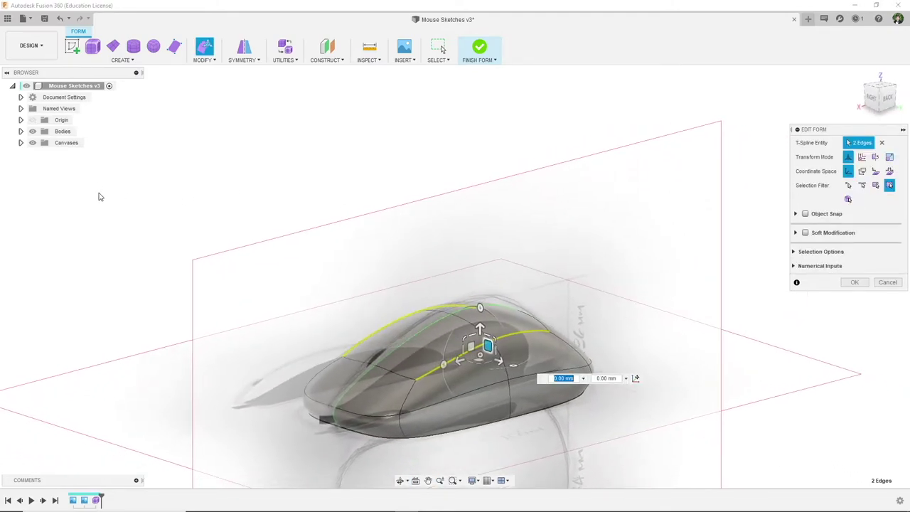
Step: Hide the sketch canvases and confirm the ridge edge changes
{"action": "left_click", "coordinate": [32, 142]}
{"action": "middle_click_drag", "start_coordinate": [445, 323], "coordinate": [489, 336], "text": "shift"}
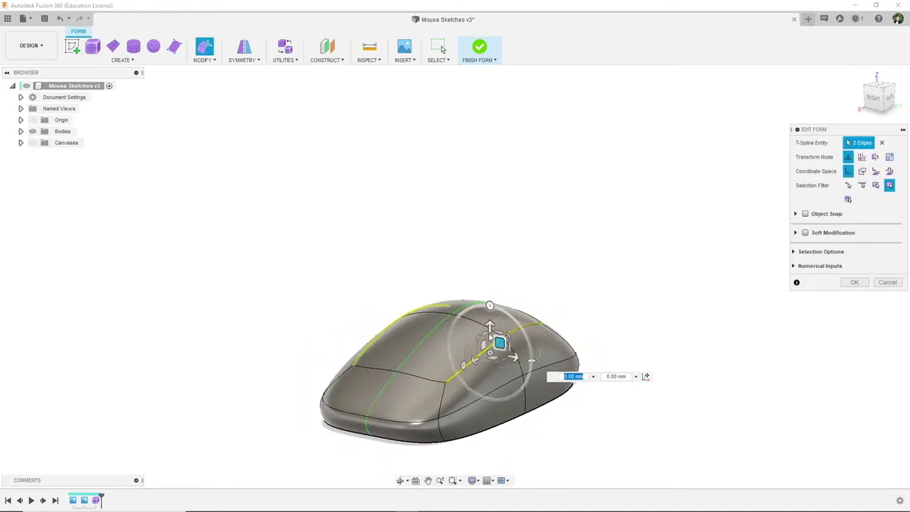
{"action": "left_click", "coordinate": [854, 283]}
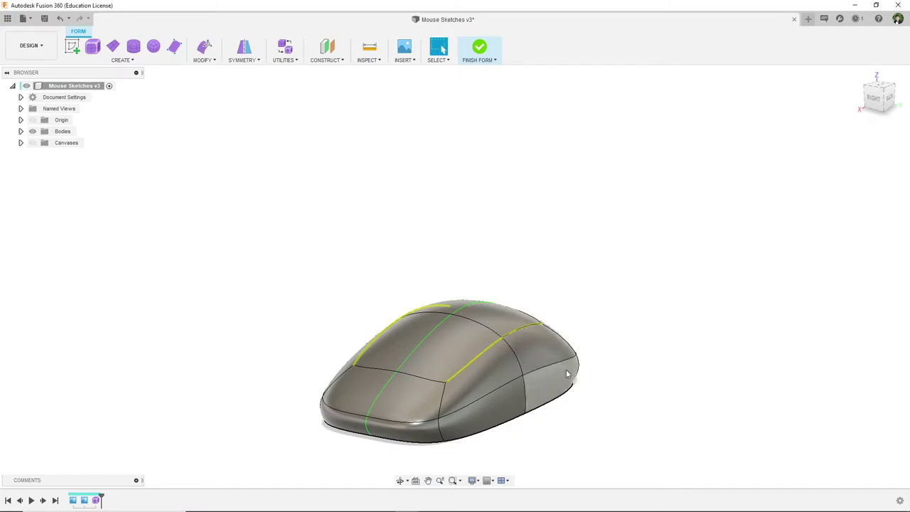
Step: Clear the edge selection and orbit around the tapered body, including its flat creased base
{"action": "left_click", "coordinate": [204, 61]}
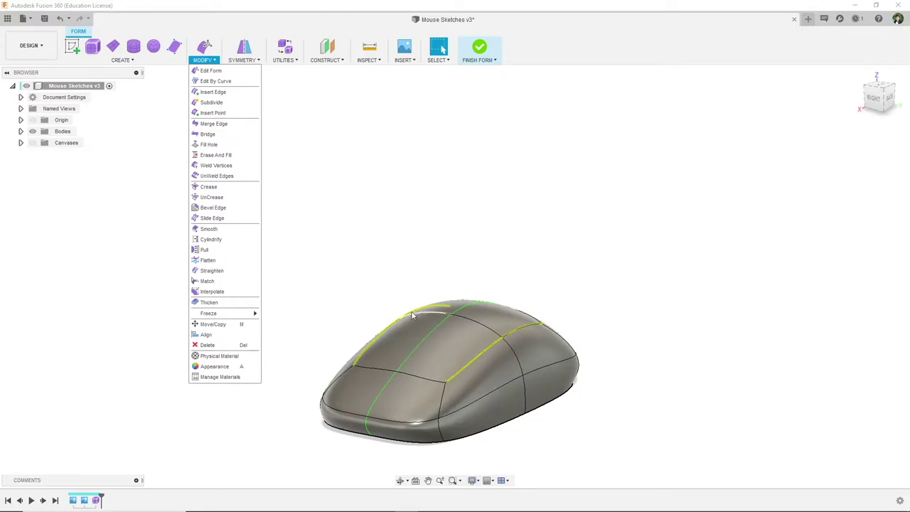
{"action": "left_click", "coordinate": [324, 183]}
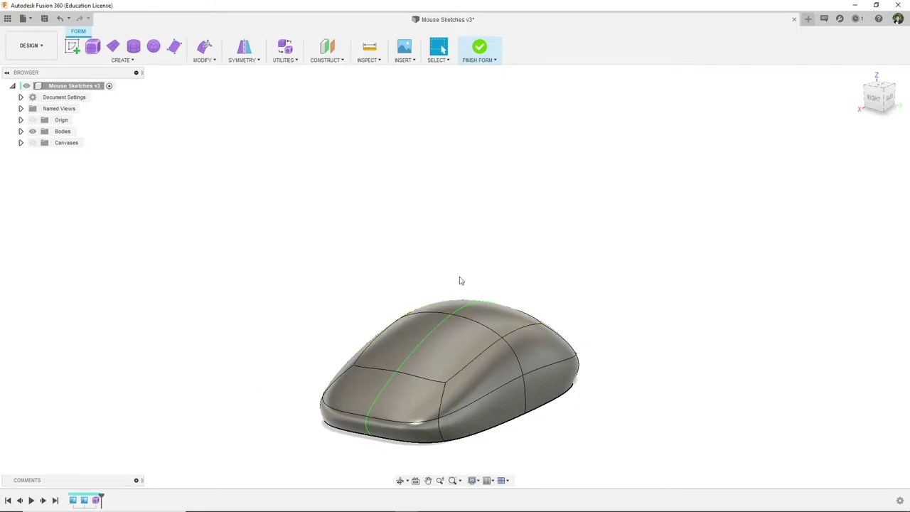
{"action": "middle_click_drag", "start_coordinate": [510, 345], "coordinate": [504, 382], "text": "shift"}
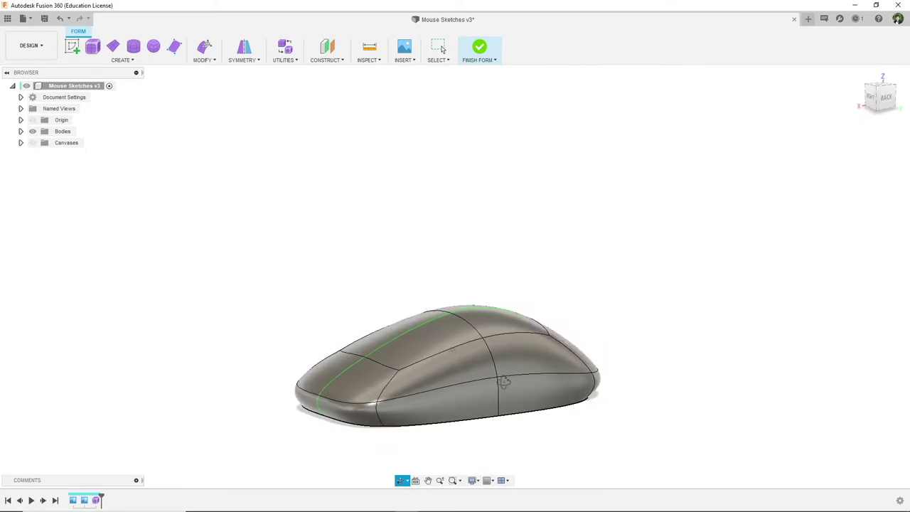
{"action": "middle_click_drag", "start_coordinate": [501, 419], "coordinate": [506, 381], "text": "shift"}
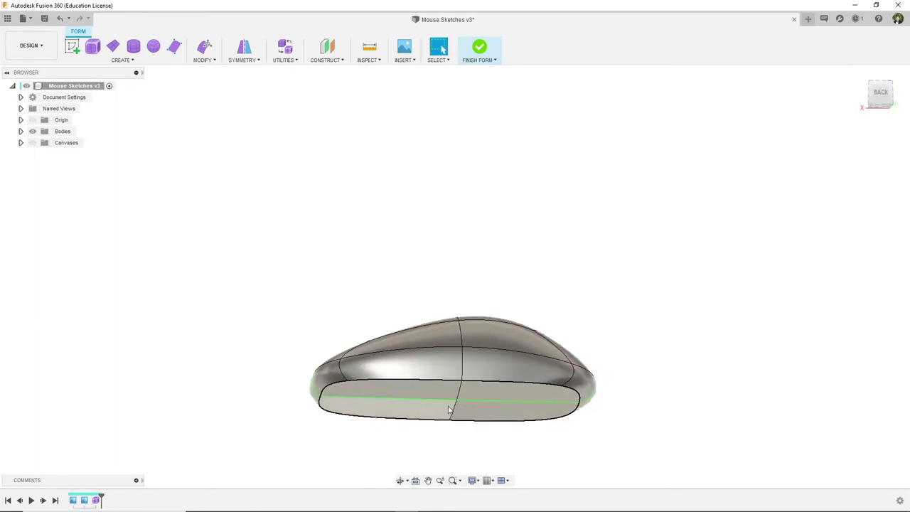
{"action": "middle_click_drag", "start_coordinate": [639, 305], "coordinate": [651, 331], "text": "shift"}
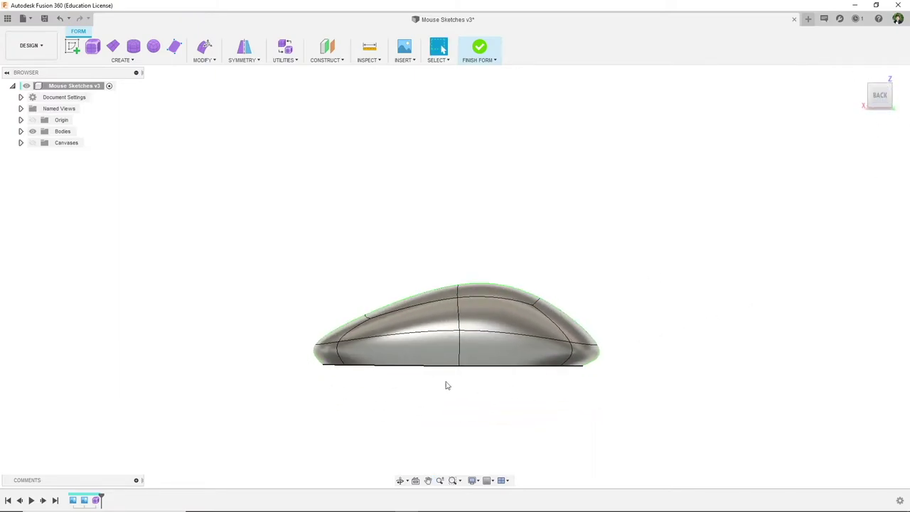
{"action": "middle_click_drag", "start_coordinate": [397, 357], "coordinate": [480, 369], "text": "shift"}
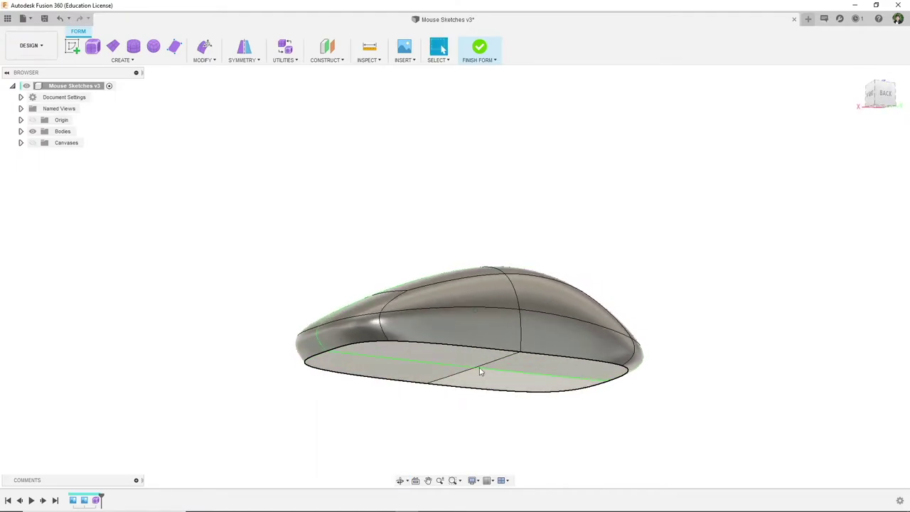
{"action": "left_click", "coordinate": [244, 59]}
{"action": "left_click", "coordinate": [204, 60]}
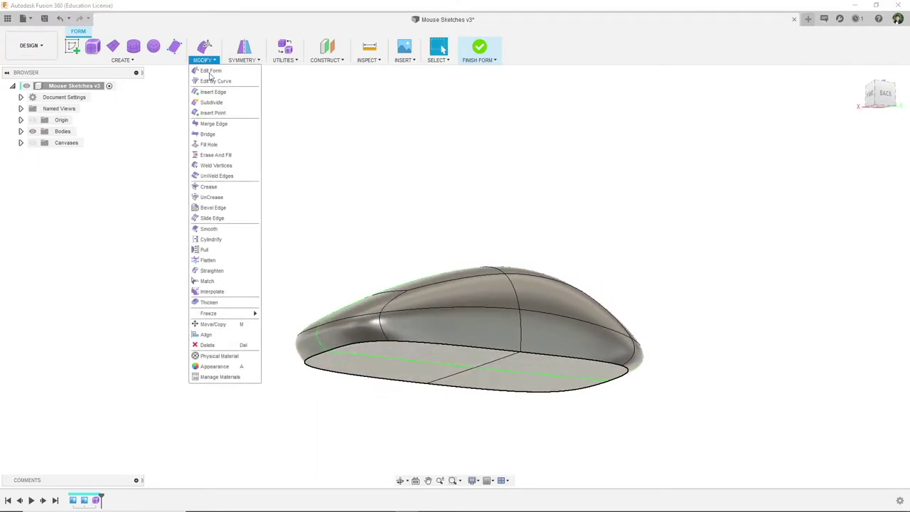
Step: Flatten the nine bottom-edge vertices onto the base plane using the Select Plane direction
{"action": "left_click", "coordinate": [219, 262]}
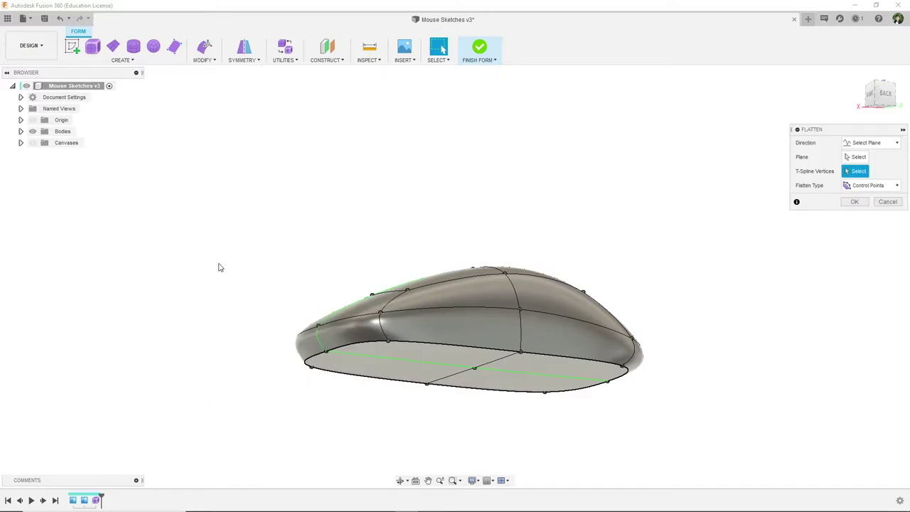
{"action": "left_click", "coordinate": [390, 346]}
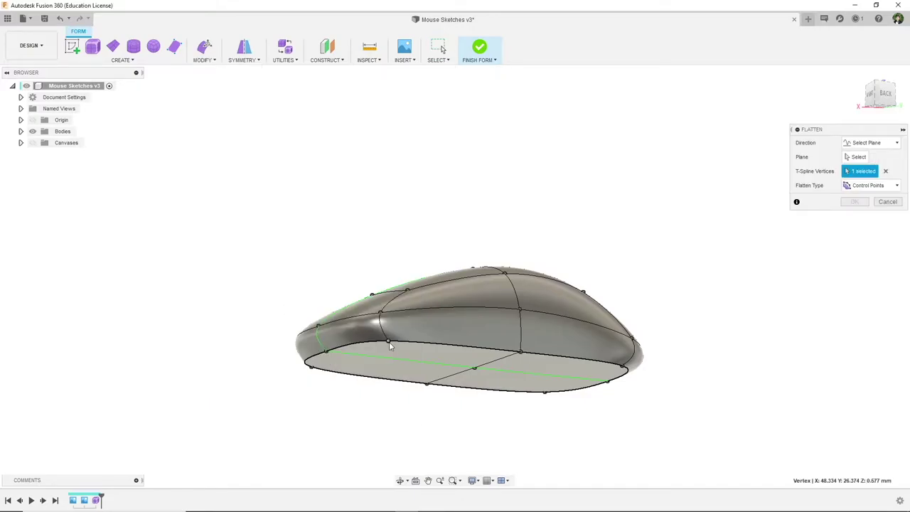
{"action": "left_click", "coordinate": [519, 353]}
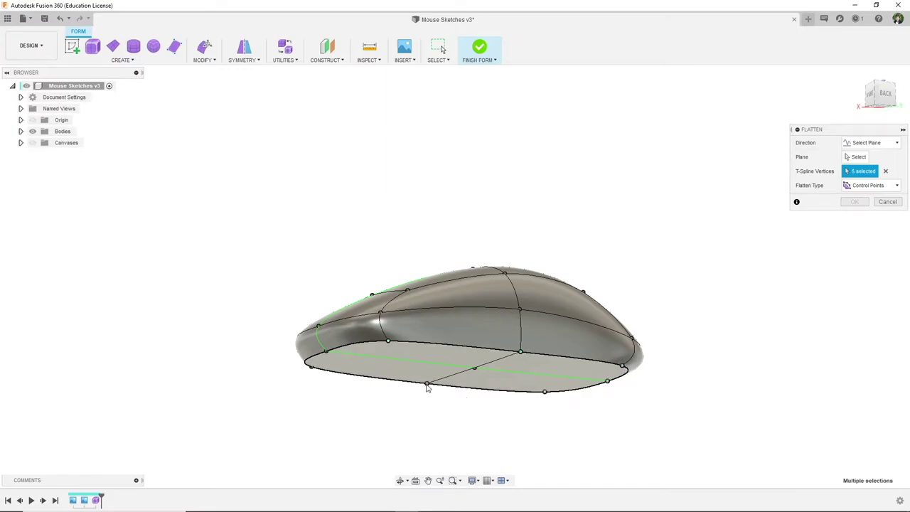
{"action": "left_click", "coordinate": [311, 366]}
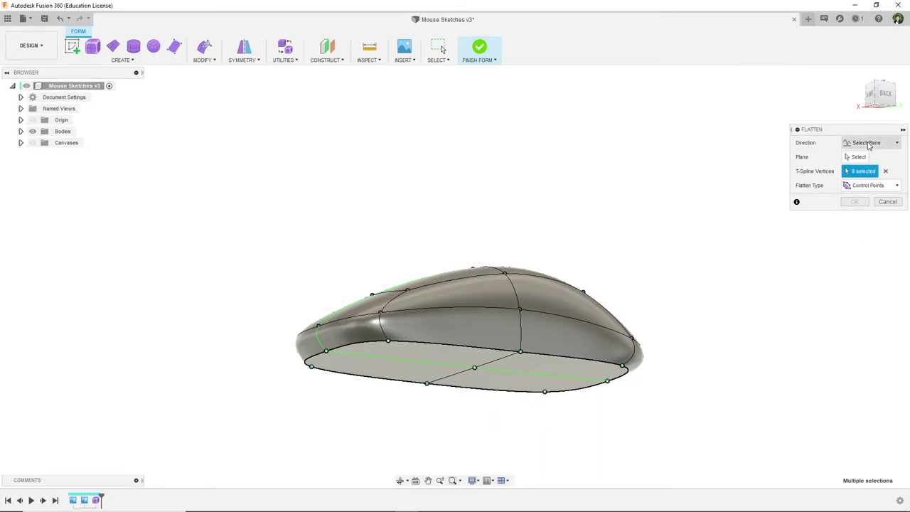
{"action": "left_click", "coordinate": [871, 143]}
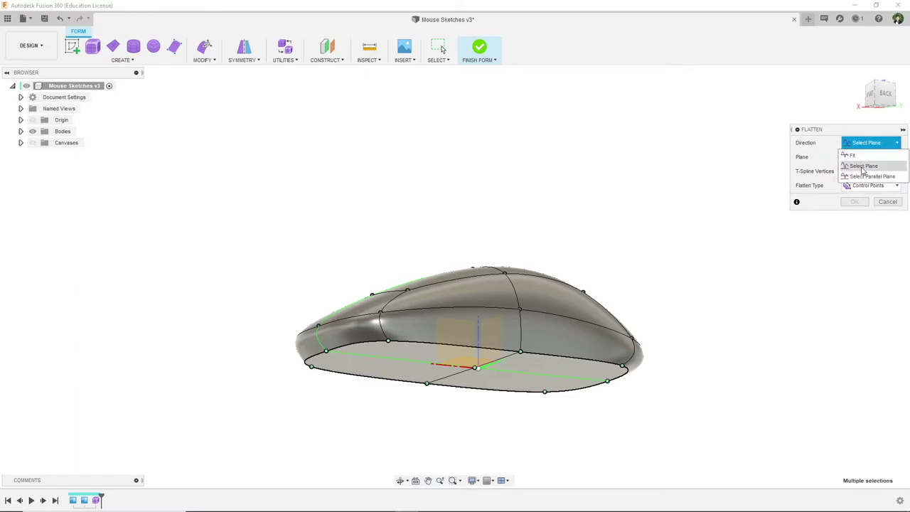
{"action": "left_click", "coordinate": [862, 166]}
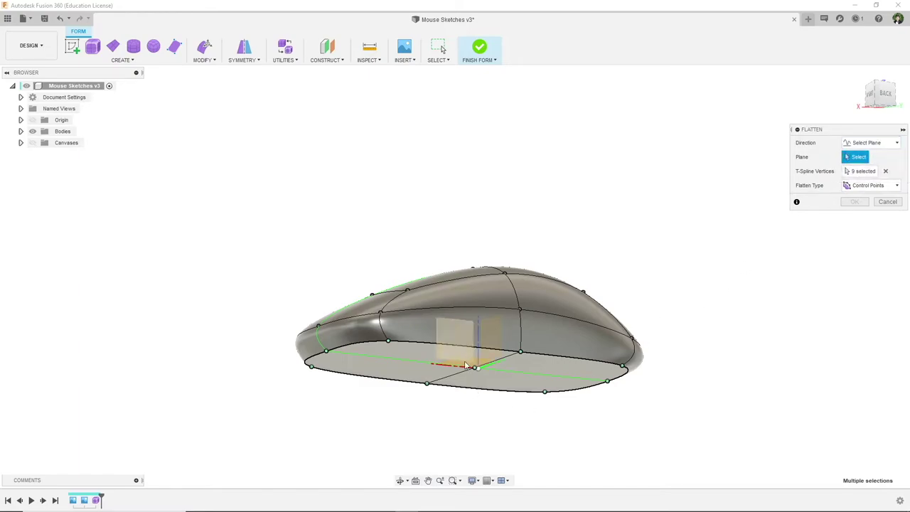
{"action": "mouse_move", "coordinate": [551, 404]}
{"action": "middle_mouse_down", "text": "shift"}
{"action": "mouse_move", "coordinate": [532, 412]}
{"action": "mouse_move", "coordinate": [544, 406]}
{"action": "middle_mouse_up", "text": "shift"}
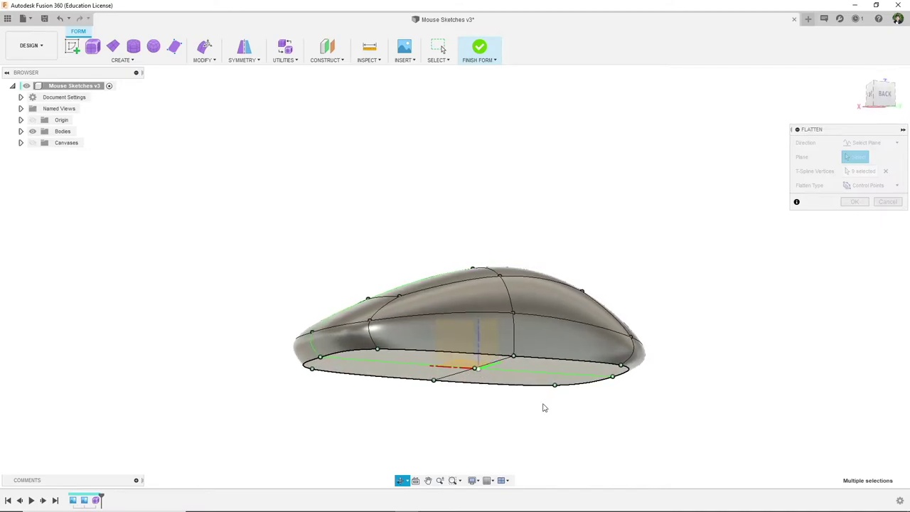
{"action": "left_click", "coordinate": [466, 369]}
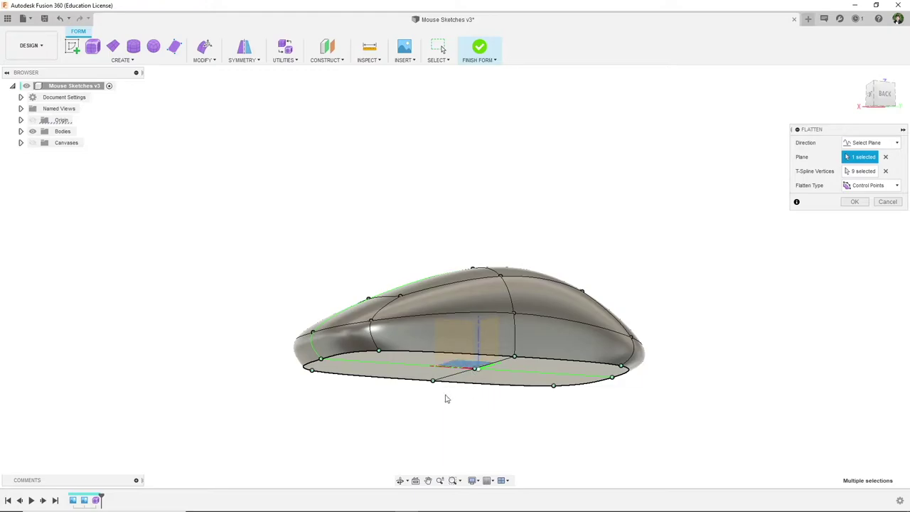
{"action": "middle_click_drag", "start_coordinate": [408, 374], "coordinate": [502, 404], "text": "shift"}
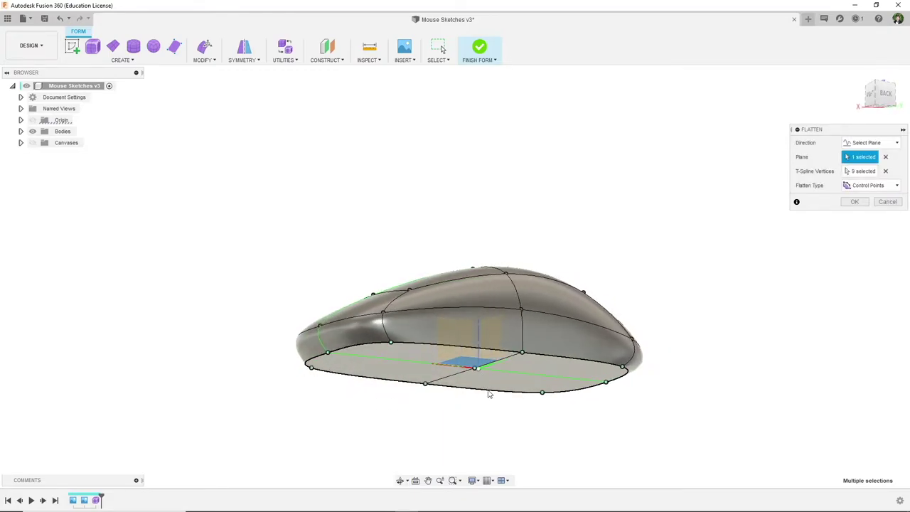
{"action": "middle_click_drag", "start_coordinate": [446, 368], "coordinate": [517, 369], "text": "shift"}
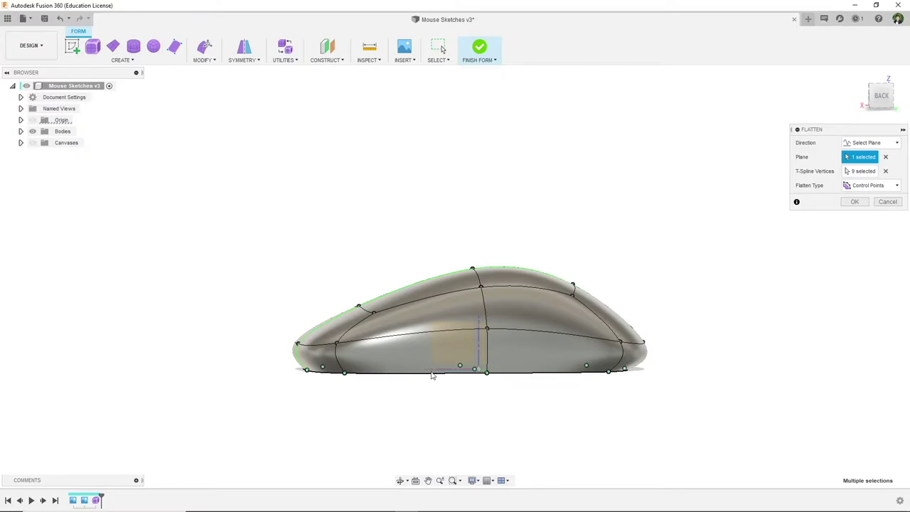
{"action": "left_click", "coordinate": [856, 202]}
{"action": "mouse_move", "coordinate": [484, 396]}
{"action": "middle_mouse_down", "text": "shift"}
{"action": "mouse_move", "coordinate": [545, 379]}
{"action": "mouse_move", "coordinate": [571, 408]}
{"action": "mouse_move", "coordinate": [500, 403]}
{"action": "middle_mouse_up", "text": "shift"}
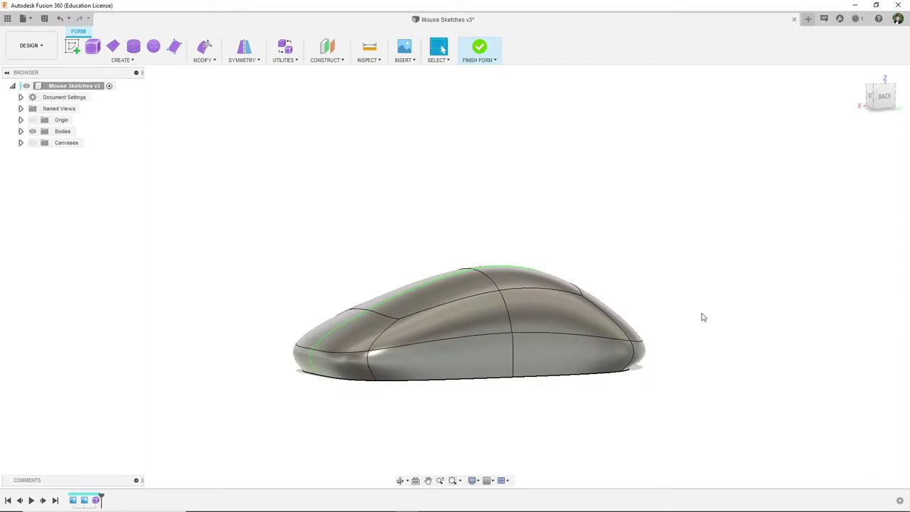
{"action": "middle_click_drag", "start_coordinate": [575, 356], "coordinate": [289, 329], "text": "shift"}
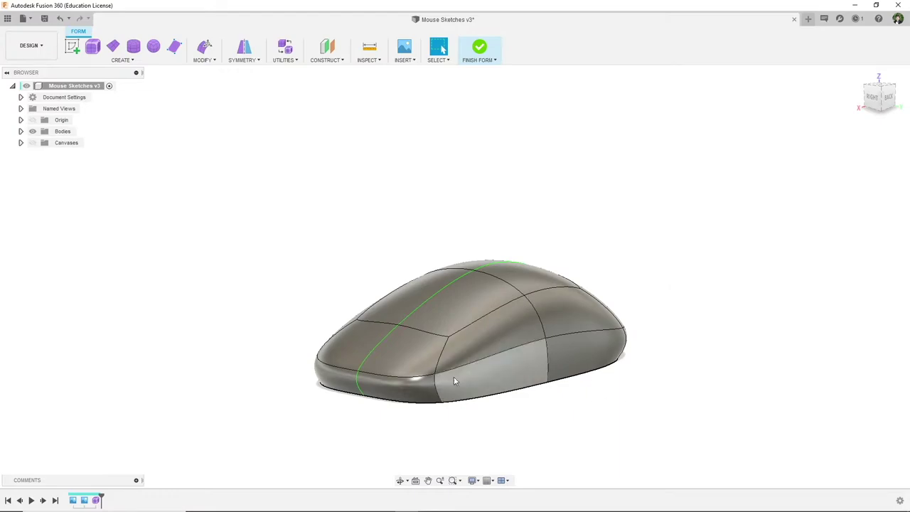
{"action": "middle_click_drag", "start_coordinate": [518, 398], "coordinate": [351, 398], "text": "shift"}
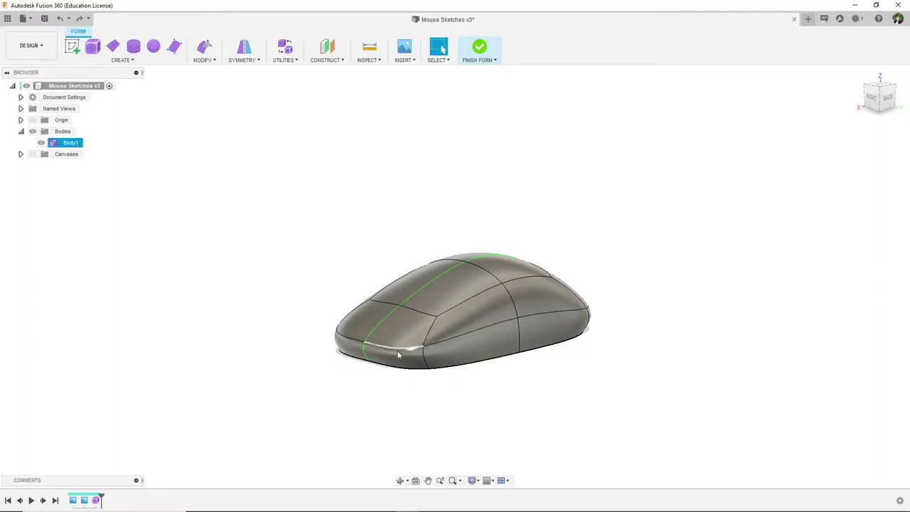
{"action": "middle_click_drag", "start_coordinate": [416, 379], "coordinate": [364, 307], "text": "shift"}
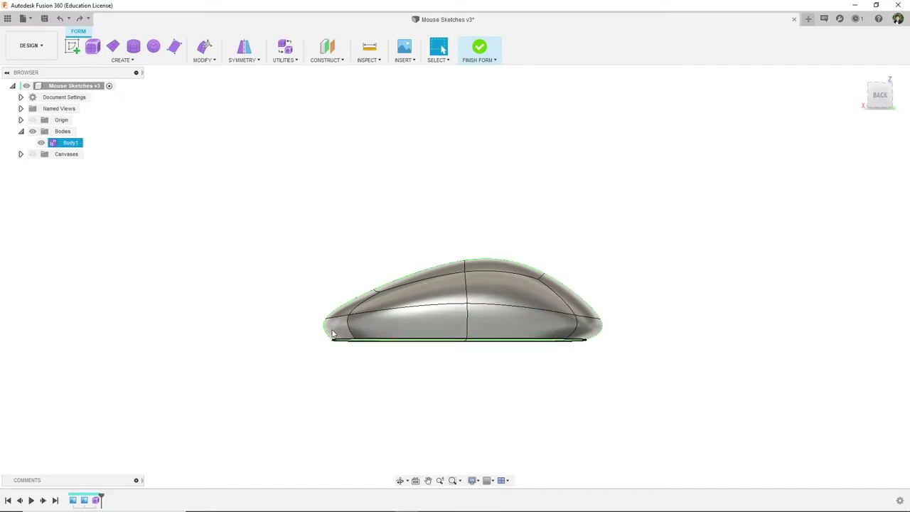
{"action": "left_click_drag", "start_coordinate": [304, 326], "coordinate": [668, 331]}
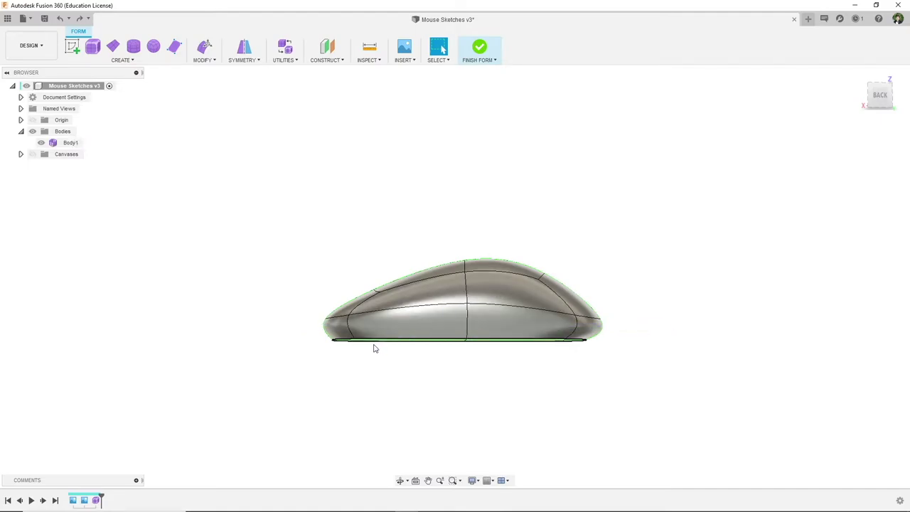
Step: Finish Form to make the mouse a solid body, then start Draft Analysis
{"action": "left_click", "coordinate": [482, 49]}
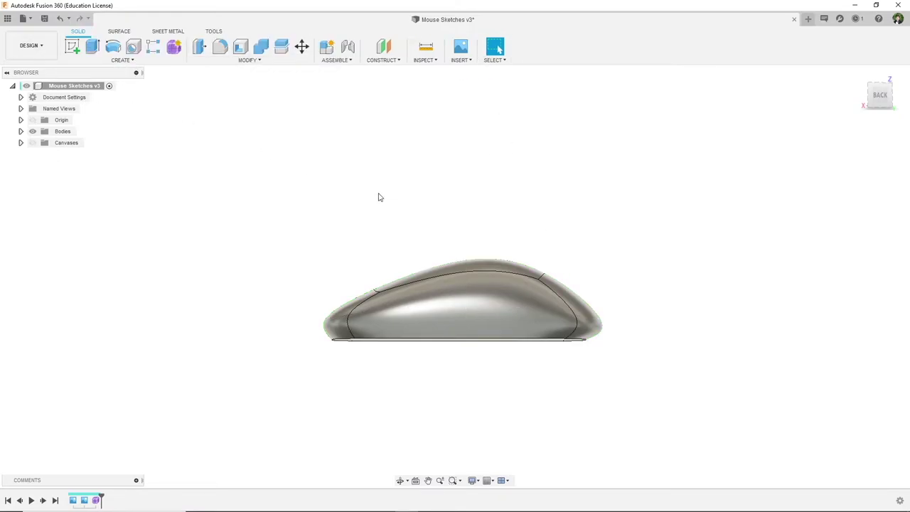
{"action": "left_click", "coordinate": [423, 60]}
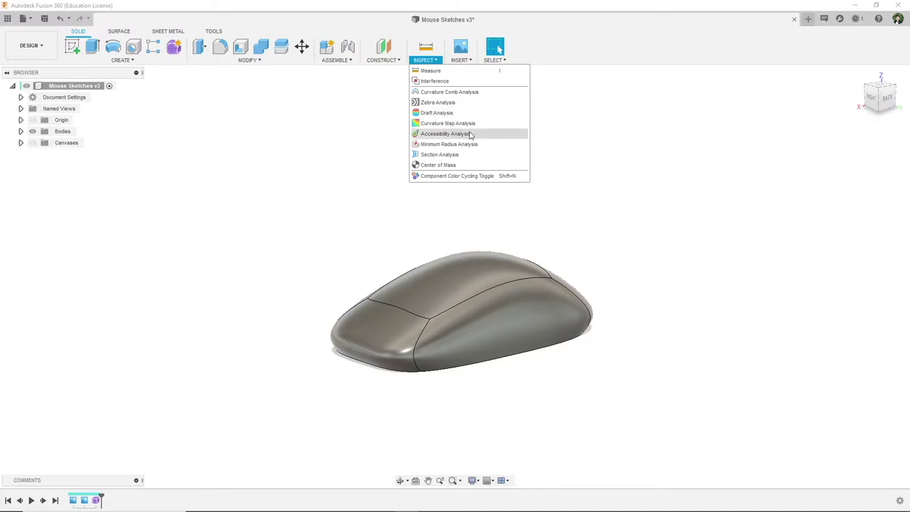
{"action": "left_click", "coordinate": [452, 114]}
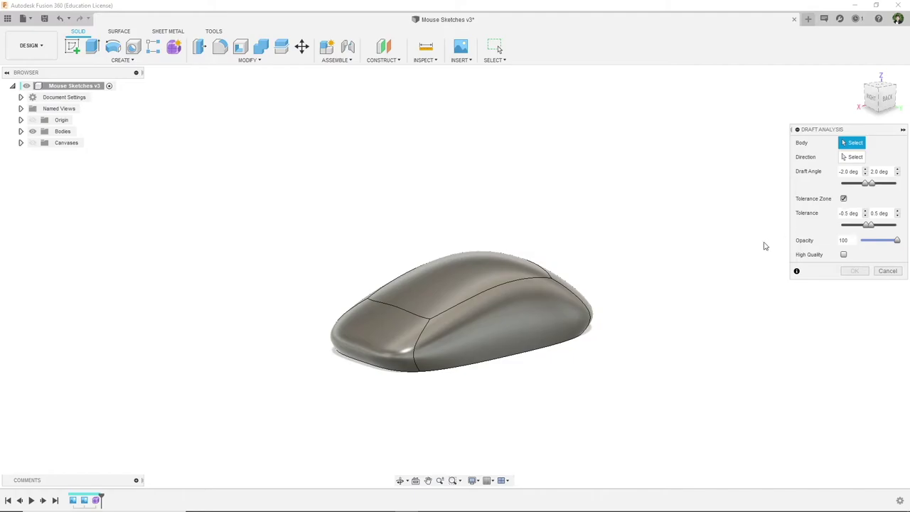
Step: Set the draft analysis to Body1 with the base plane as the direction
{"action": "left_click", "coordinate": [508, 311]}
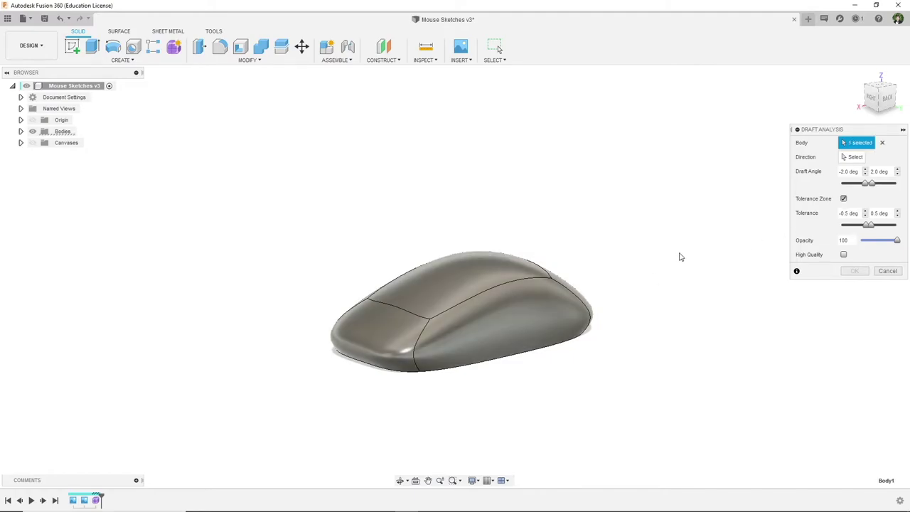
{"action": "left_click", "coordinate": [855, 157]}
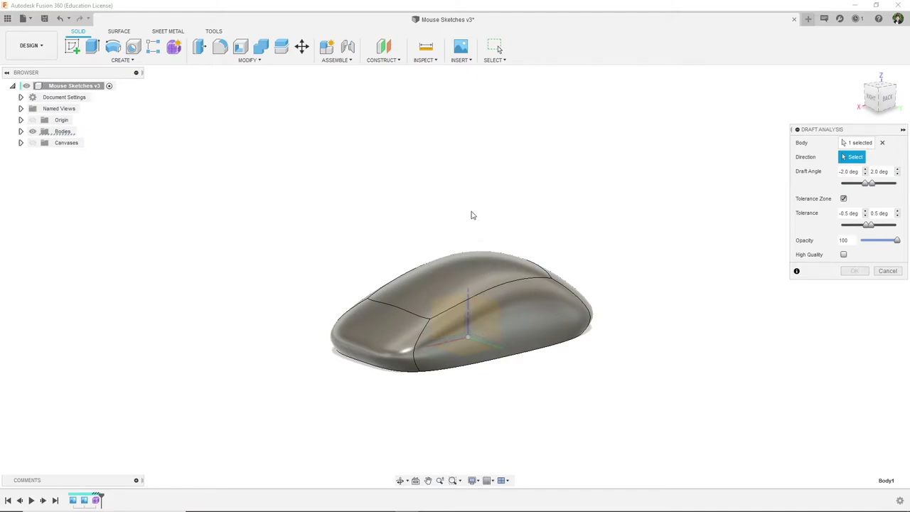
{"action": "left_click", "coordinate": [468, 299]}
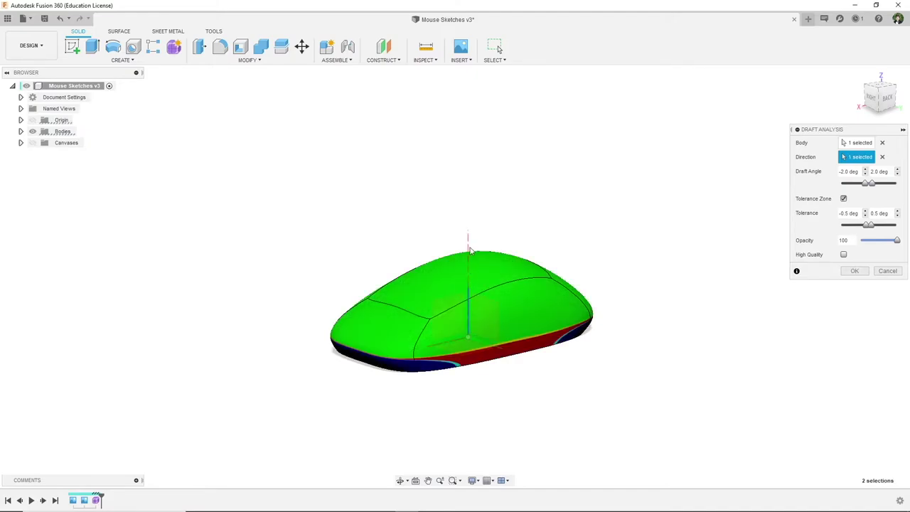
Step: Orbit around the body to inspect the green, red and blue draft colouring
{"action": "middle_click_drag", "start_coordinate": [563, 392], "coordinate": [526, 321], "text": "shift"}
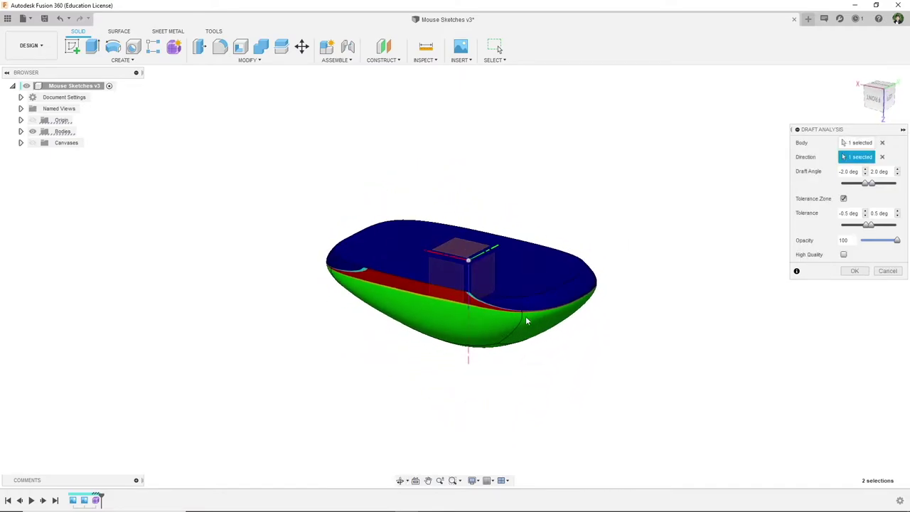
{"action": "middle_click_drag", "start_coordinate": [442, 306], "coordinate": [507, 274], "text": "shift"}
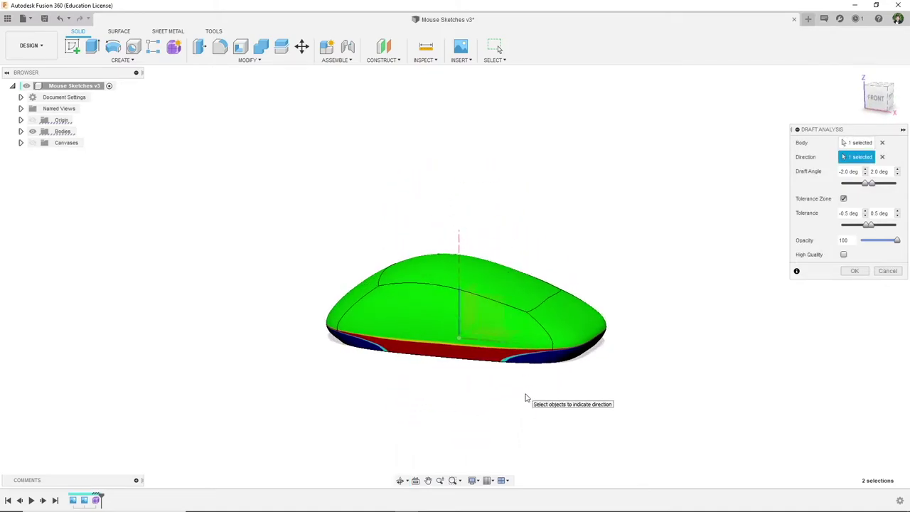
{"action": "middle_click_drag", "start_coordinate": [516, 386], "coordinate": [419, 375], "text": "shift"}
{"action": "scroll", "coordinate": [490, 342], "scroll_direction": "up", "scroll_amount": 10}
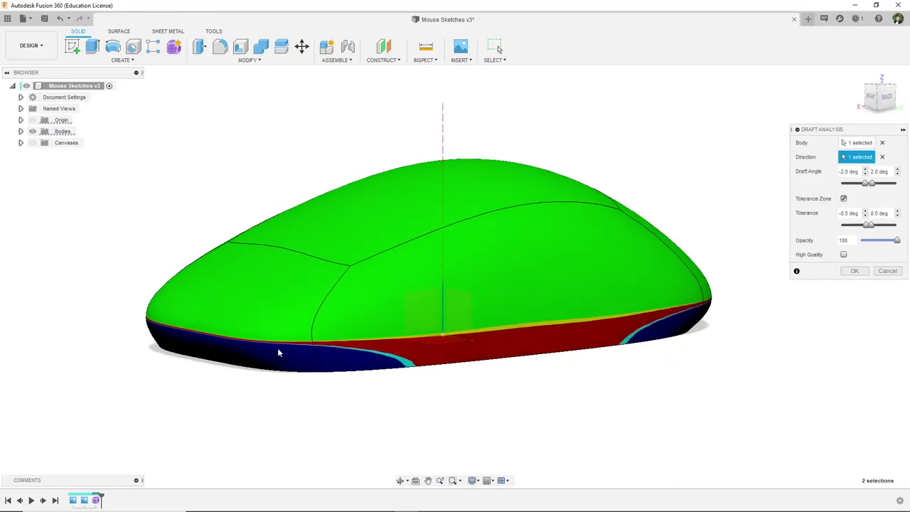
{"action": "middle_click_drag", "start_coordinate": [570, 431], "coordinate": [610, 420], "text": "shift"}
{"action": "middle_click_drag", "start_coordinate": [615, 341], "coordinate": [603, 361], "text": "shift"}
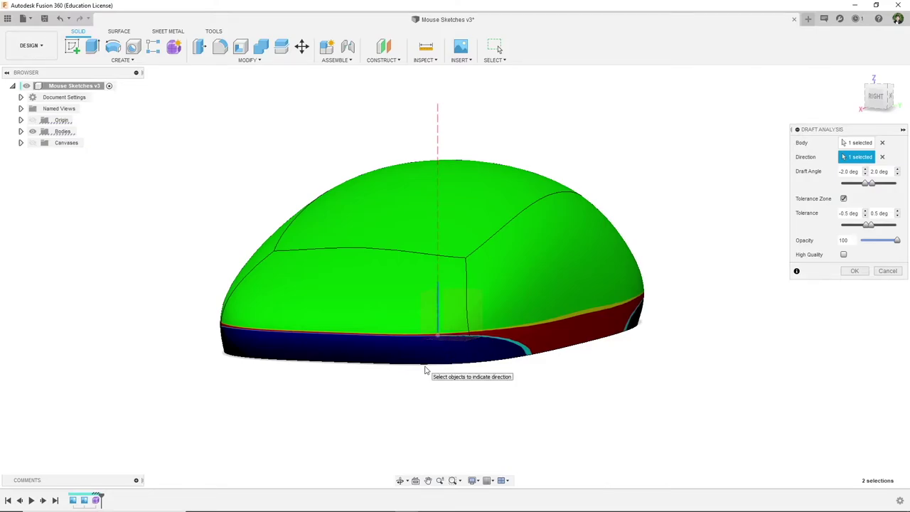
{"action": "middle_click_drag", "start_coordinate": [600, 414], "coordinate": [615, 403], "text": "shift"}
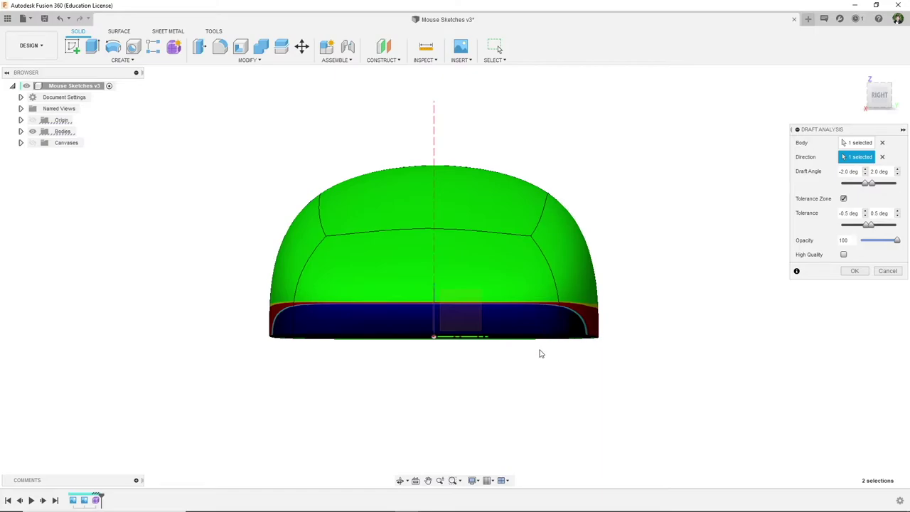
{"action": "middle_click_drag", "start_coordinate": [595, 377], "coordinate": [536, 391], "text": "shift"}
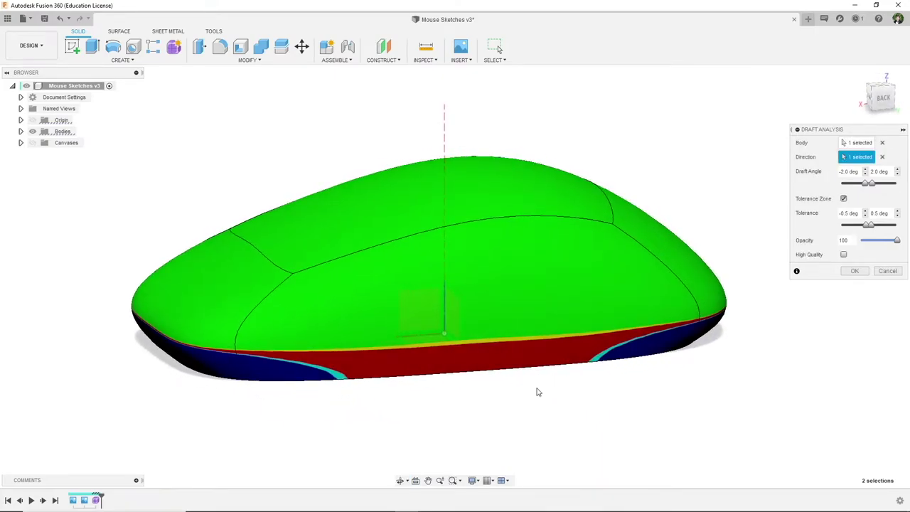
{"action": "middle_click_drag", "start_coordinate": [581, 390], "coordinate": [560, 366], "text": "shift"}
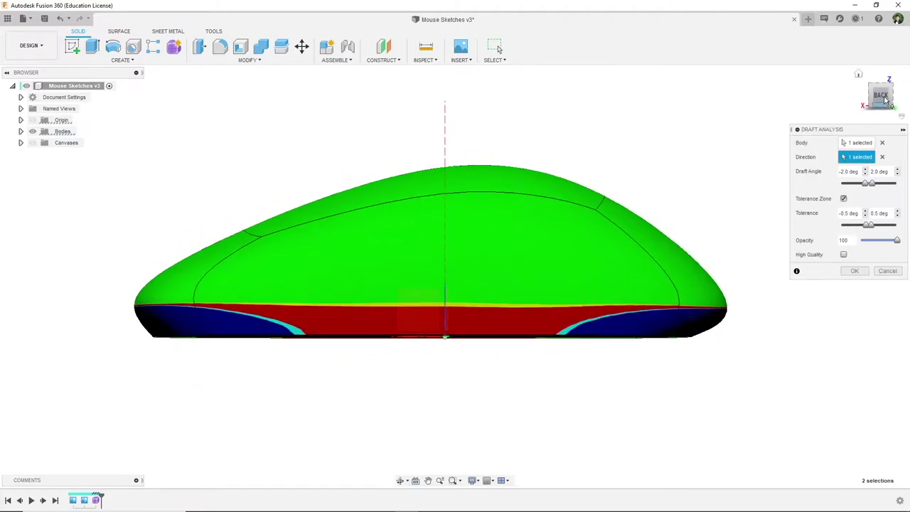
{"action": "left_click", "coordinate": [880, 95]}
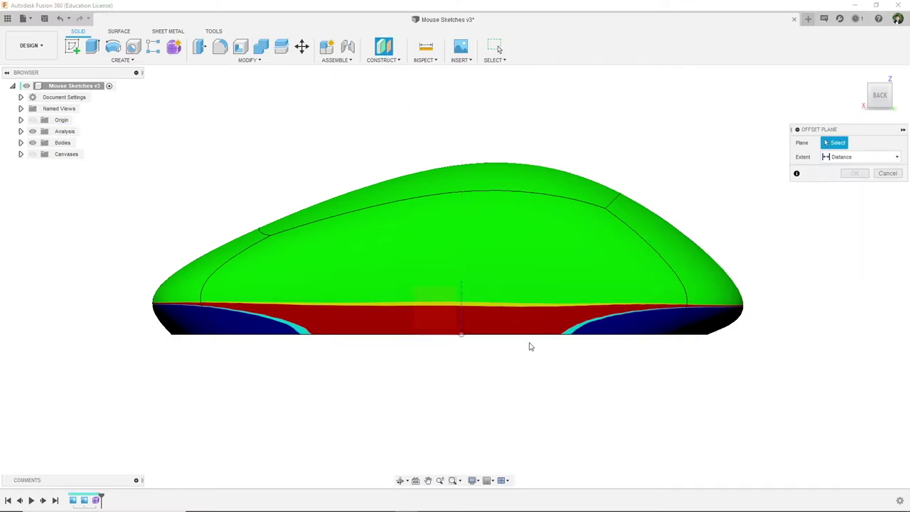
Step: Start an offset plane from the body's base face, raising it to 6.00 mm
{"action": "middle_click_drag", "start_coordinate": [530, 347], "coordinate": [549, 307], "text": "shift"}
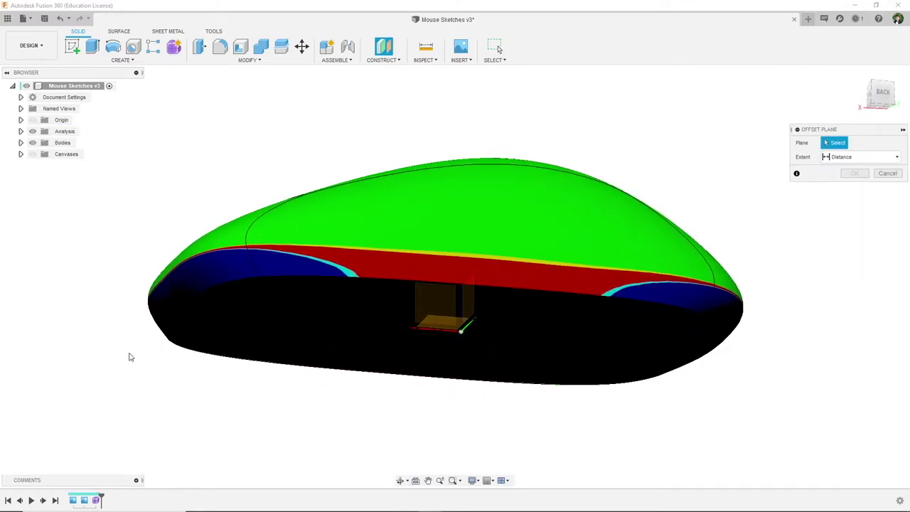
{"action": "left_click", "coordinate": [384, 60]}
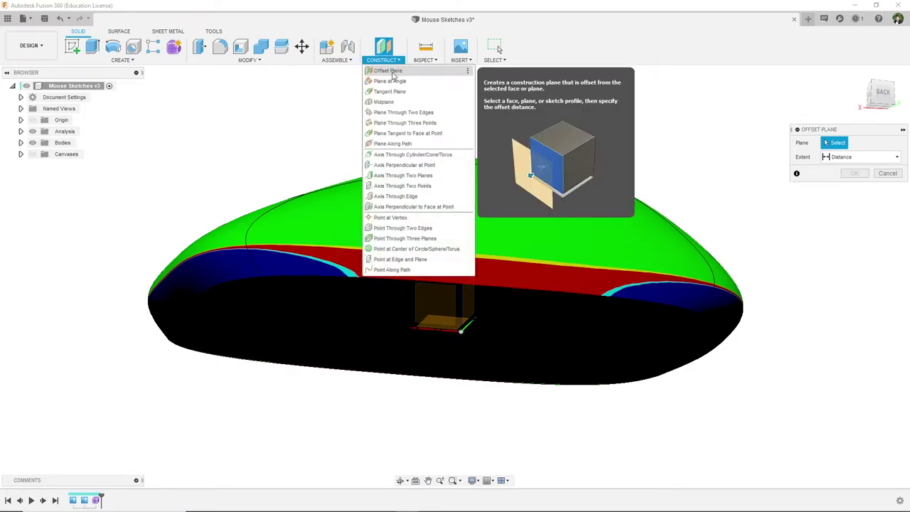
{"action": "left_click", "coordinate": [392, 77]}
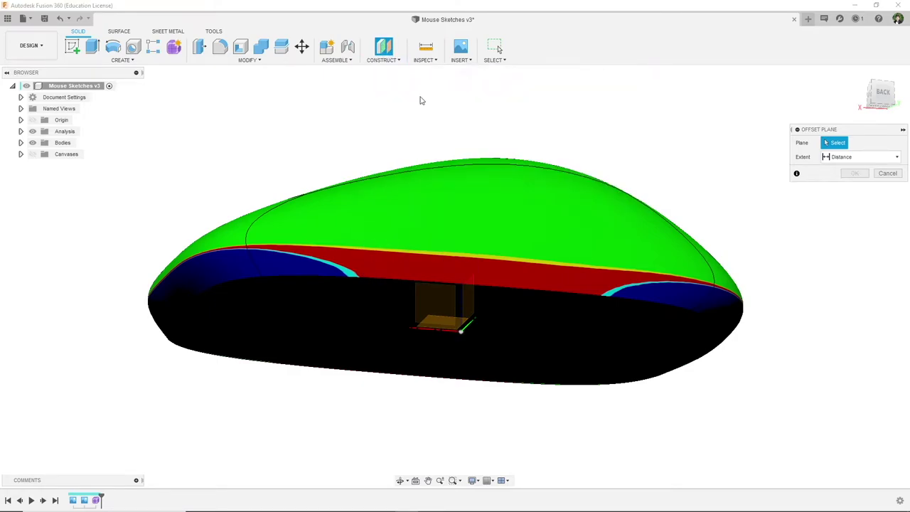
{"action": "left_click", "coordinate": [449, 325]}
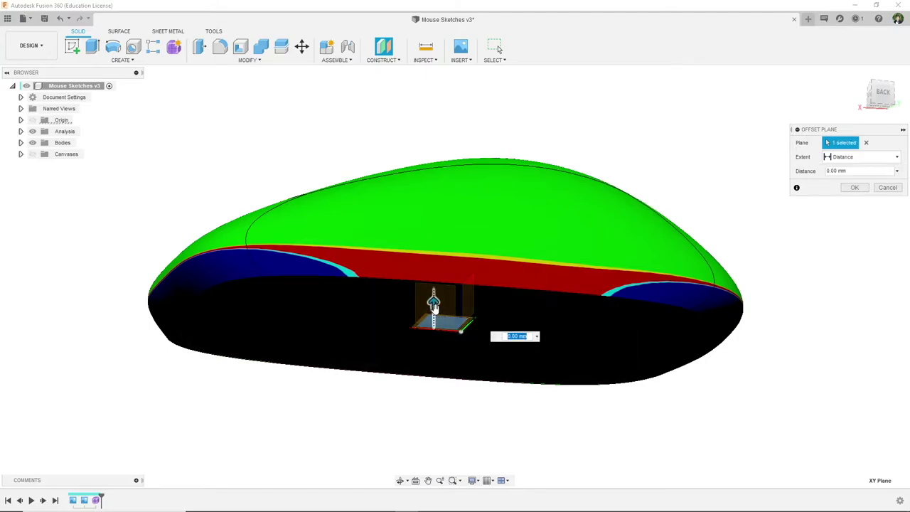
{"action": "left_click_drag", "start_coordinate": [439, 286], "coordinate": [440, 283]}
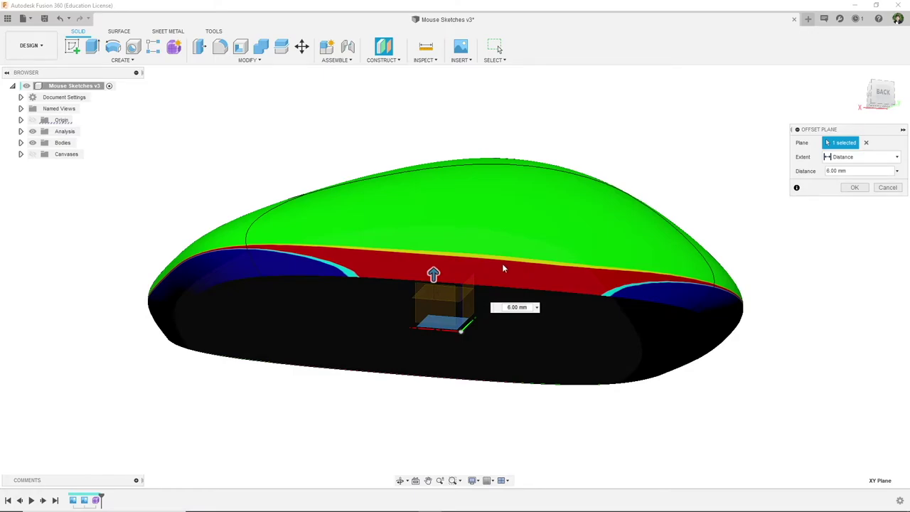
Step: Adjust the offset plane to 7.00 mm, checking Back and Right views, and confirm
{"action": "left_click", "coordinate": [882, 94]}
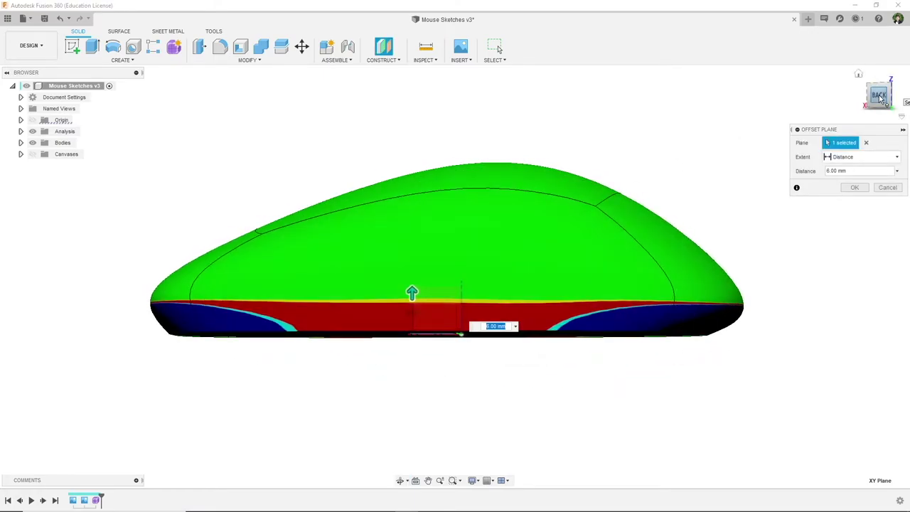
{"action": "scroll", "coordinate": [371, 308], "scroll_direction": "up", "scroll_amount": 3}
{"action": "left_click_drag", "start_coordinate": [415, 298], "coordinate": [408, 281]}
{"action": "scroll", "coordinate": [453, 270], "scroll_direction": "up", "scroll_amount": 1}
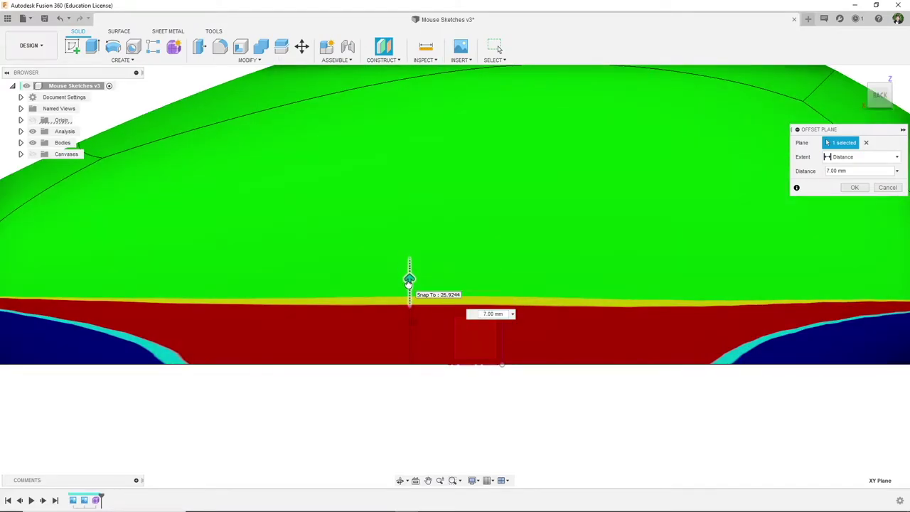
{"action": "scroll", "coordinate": [406, 281], "scroll_direction": "up", "scroll_amount": 2}
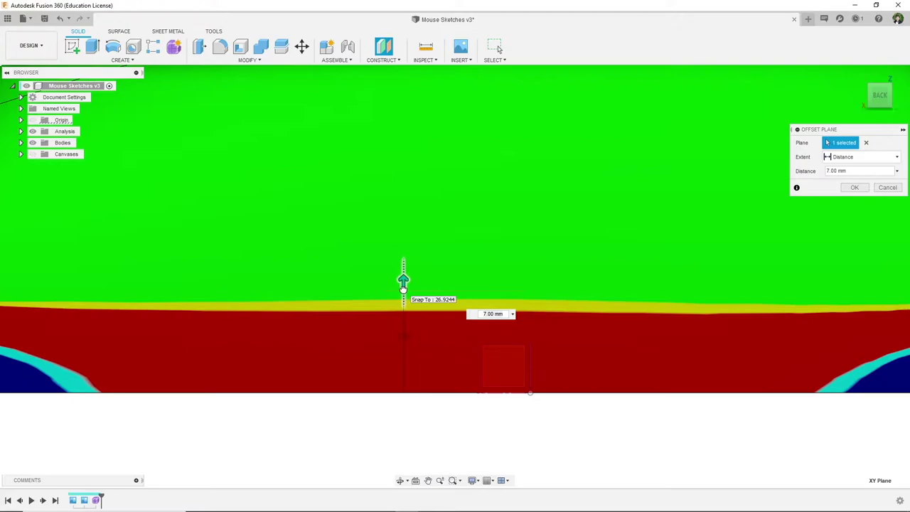
{"action": "scroll", "coordinate": [400, 340], "scroll_direction": "down", "scroll_amount": 3}
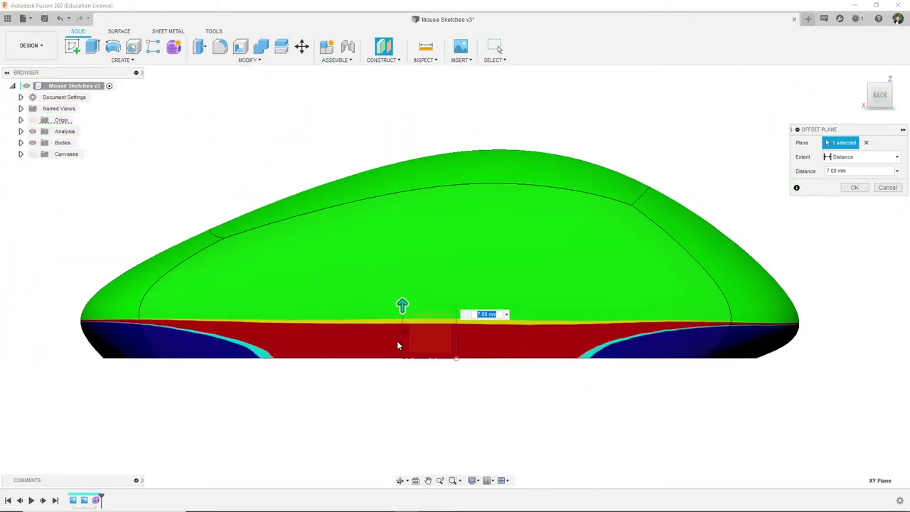
{"action": "left_click", "coordinate": [862, 97]}
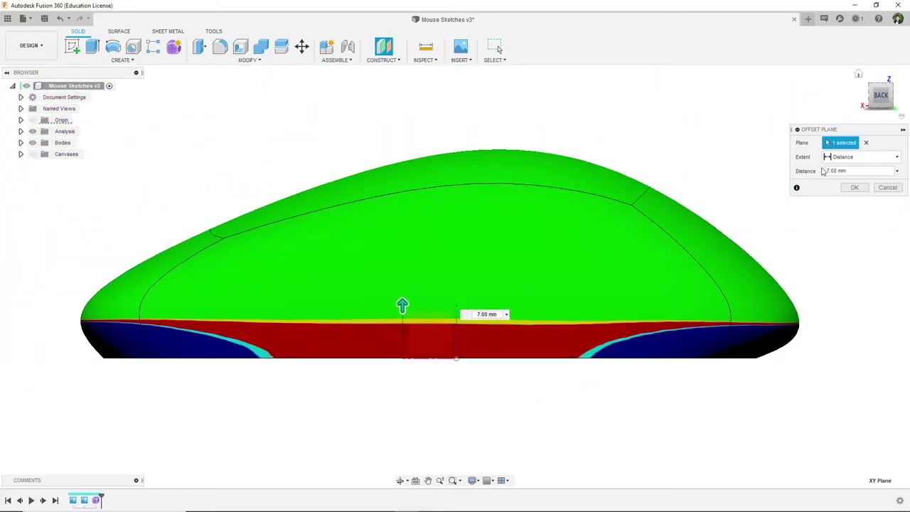
{"action": "scroll", "coordinate": [272, 319], "scroll_direction": "up", "scroll_amount": 3}
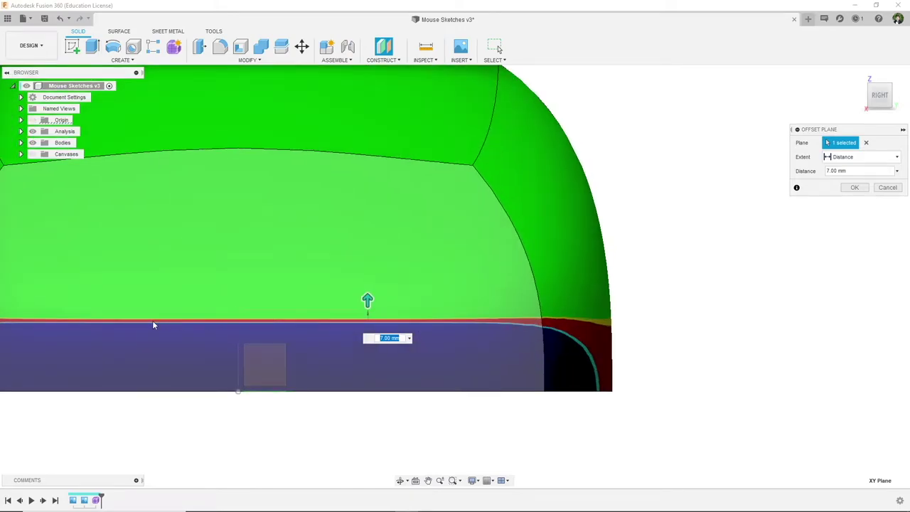
{"action": "scroll", "coordinate": [246, 362], "scroll_direction": "down", "scroll_amount": 4}
{"action": "middle_click_drag", "start_coordinate": [249, 380], "coordinate": [404, 374], "text": "shift"}
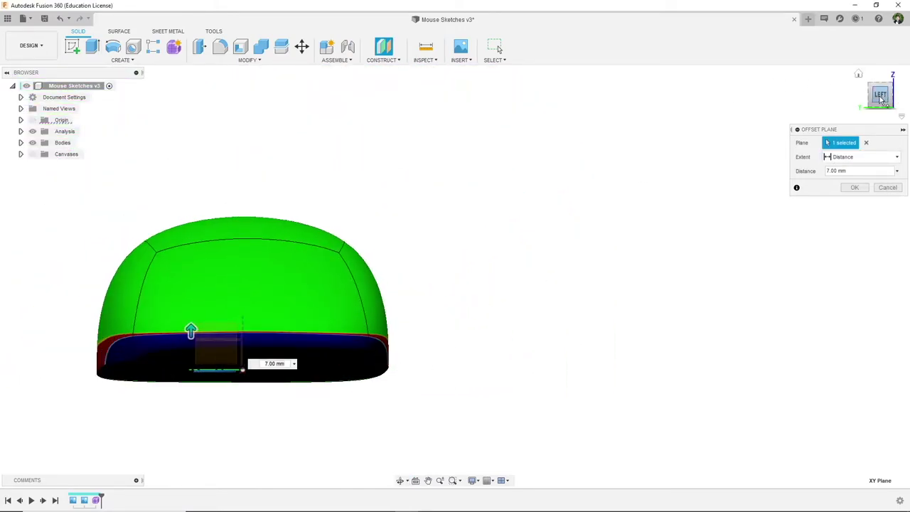
{"action": "scroll", "coordinate": [202, 358], "scroll_direction": "up", "scroll_amount": 8}
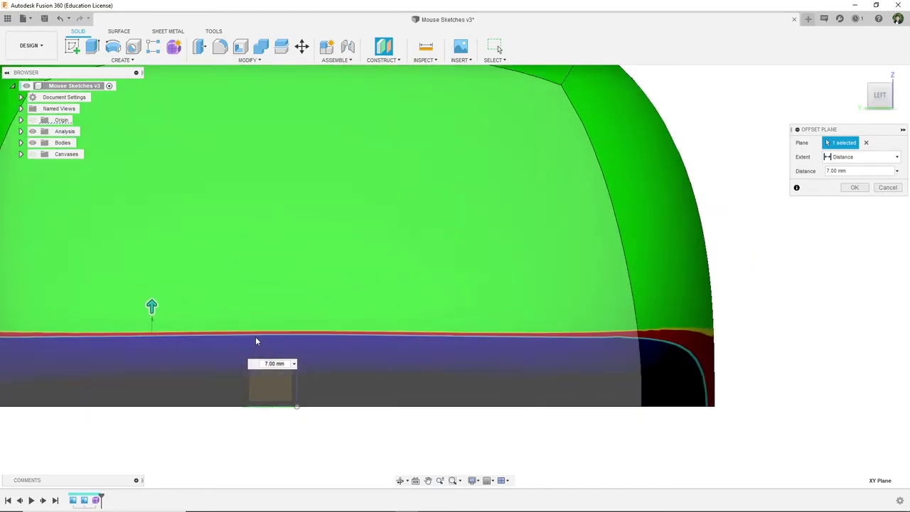
{"action": "scroll", "coordinate": [262, 342], "scroll_direction": "down", "scroll_amount": 4}
{"action": "middle_click_drag", "start_coordinate": [233, 410], "coordinate": [380, 377], "text": "shift"}
{"action": "left_click", "coordinate": [856, 189]}
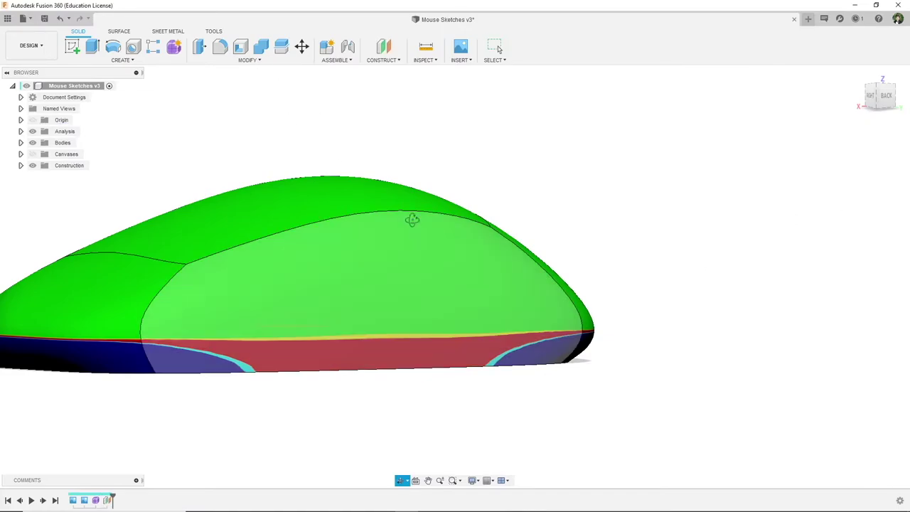
{"action": "middle_click_drag", "start_coordinate": [412, 218], "coordinate": [354, 327], "text": "shift"}
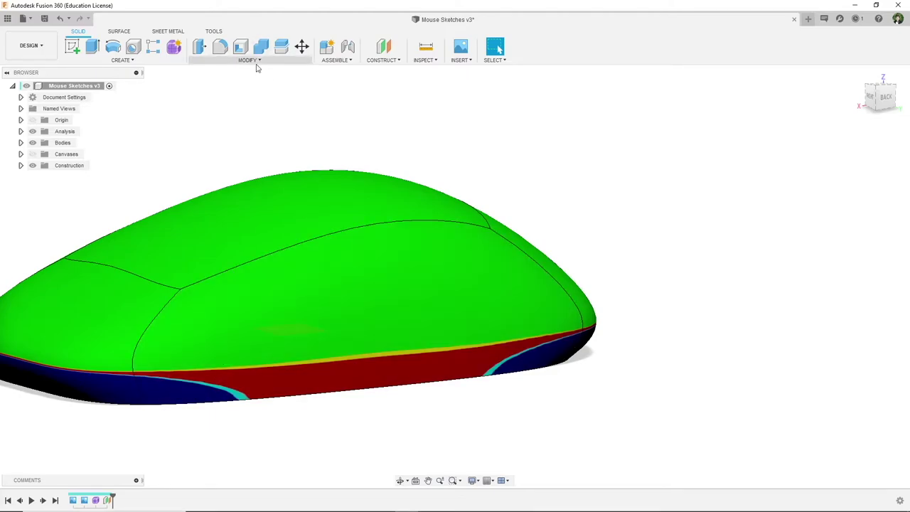
Step: Split the mouse body with Plane1, picked from the stacked selection list
{"action": "left_click", "coordinate": [251, 61]}
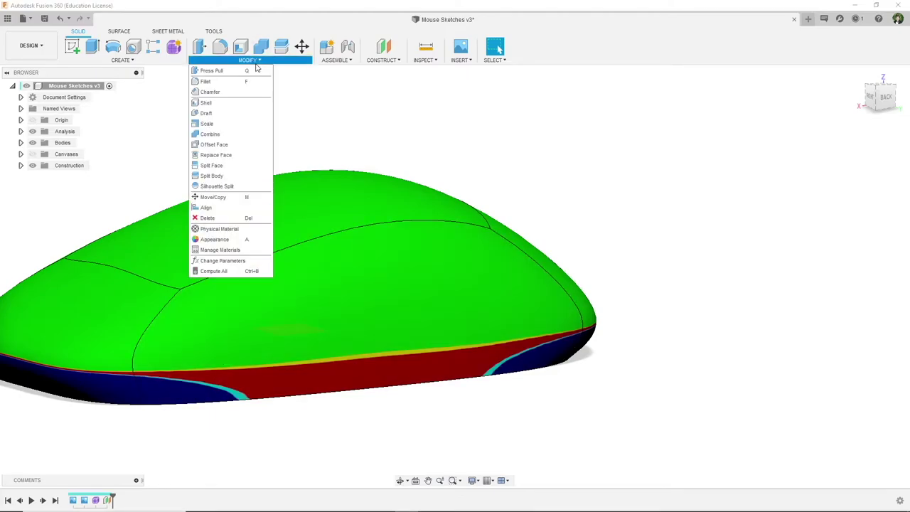
{"action": "left_click", "coordinate": [214, 176]}
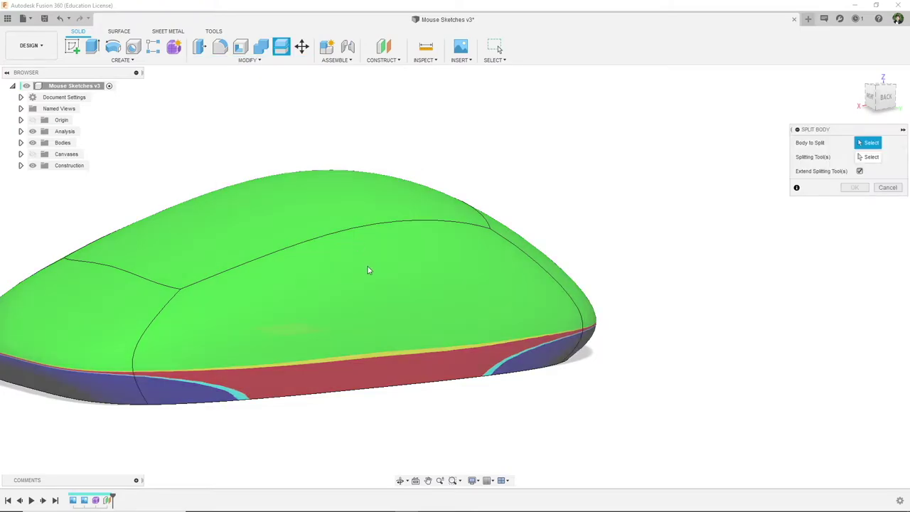
{"action": "left_click", "coordinate": [338, 291]}
{"action": "left_click", "coordinate": [874, 158]}
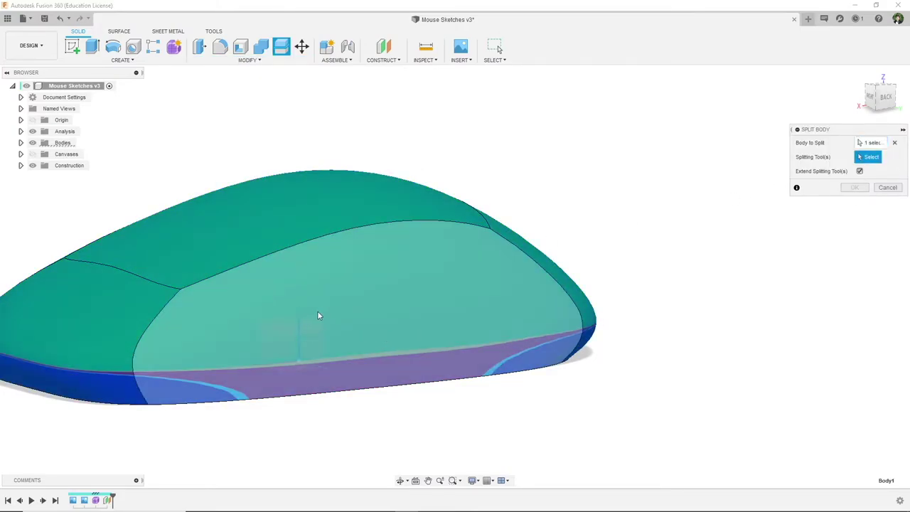
{"action": "mouse_move", "coordinate": [396, 395]}
{"action": "middle_mouse_down", "text": "shift"}
{"action": "mouse_move", "coordinate": [362, 399]}
{"action": "mouse_move", "coordinate": [399, 402]}
{"action": "mouse_move", "coordinate": [387, 400]}
{"action": "middle_mouse_up", "text": "shift"}
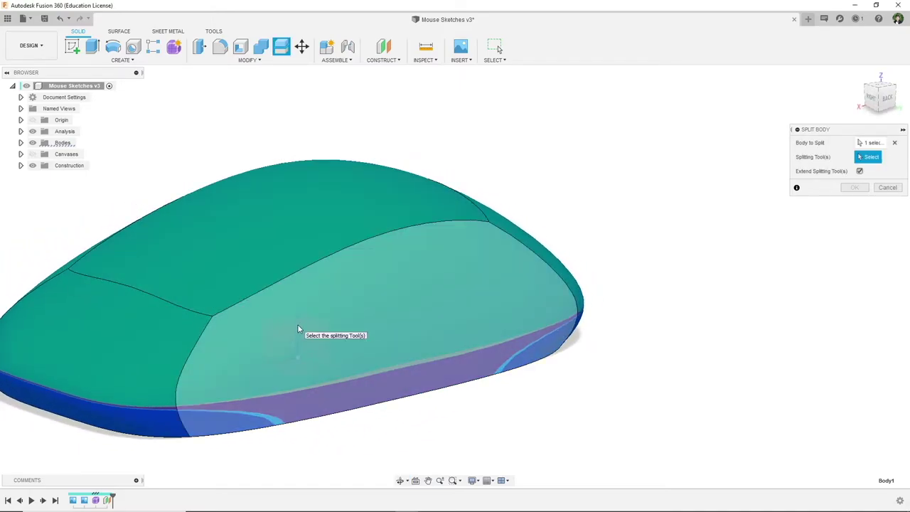
{"action": "left_click", "coordinate": [299, 329]}
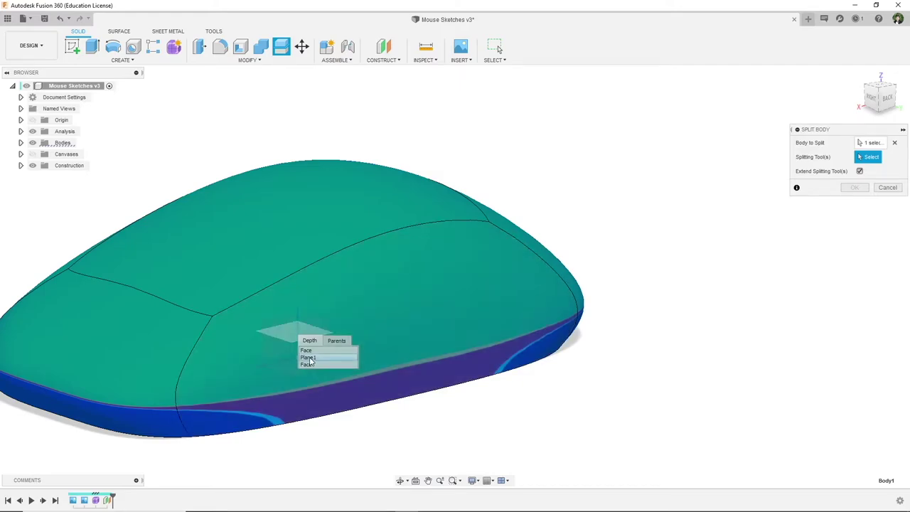
{"action": "left_click", "coordinate": [309, 358]}
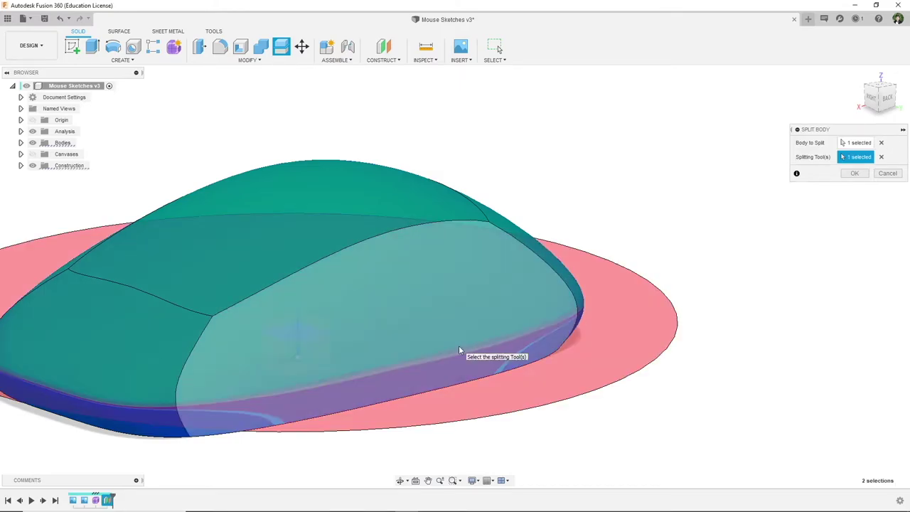
{"action": "middle_click_drag", "start_coordinate": [471, 337], "coordinate": [519, 334], "text": "shift"}
{"action": "scroll", "coordinate": [224, 360], "scroll_direction": "up", "scroll_amount": 5}
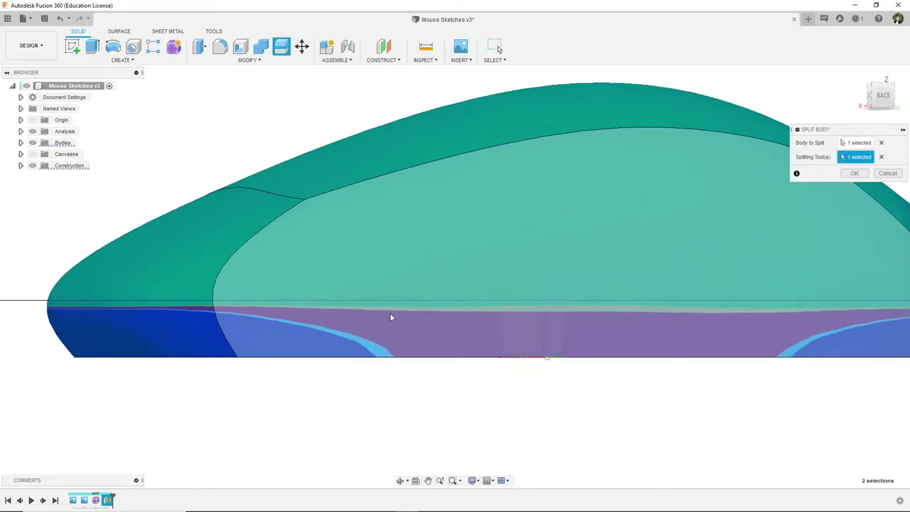
{"action": "scroll", "coordinate": [350, 333], "scroll_direction": "down", "scroll_amount": 3}
{"action": "middle_click_drag", "start_coordinate": [351, 333], "coordinate": [668, 319], "text": "shift"}
{"action": "left_click", "coordinate": [855, 174]}
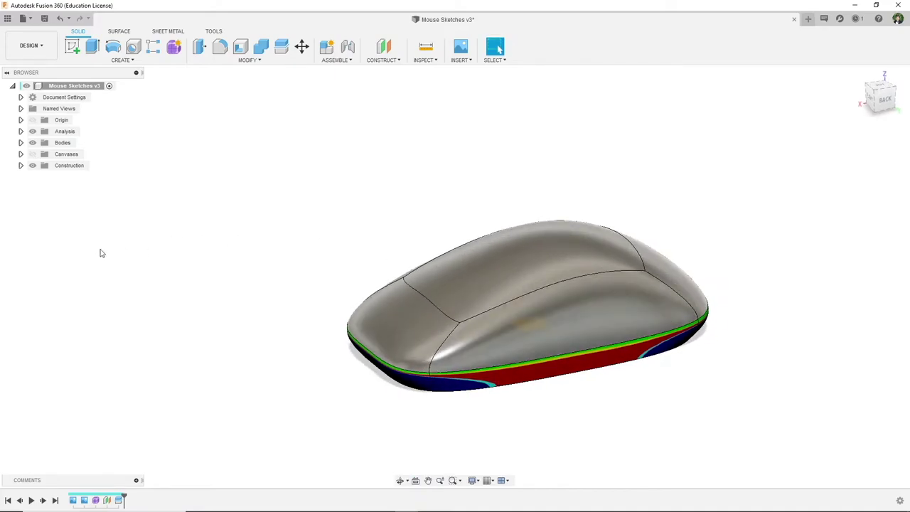
Step: Rename Body1 to 'Base' and Body2 to 'Top' in the Bodies folder
{"action": "left_click", "coordinate": [21, 142]}
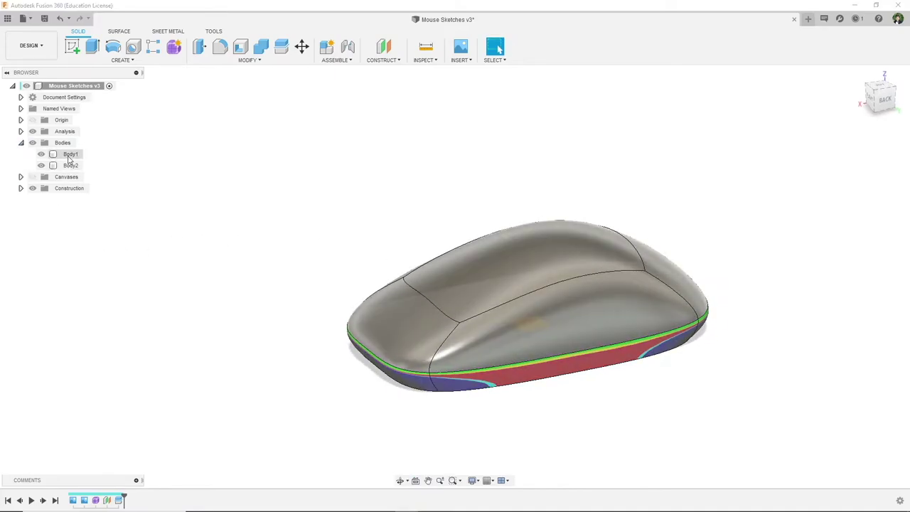
{"action": "left_click", "coordinate": [71, 153]}
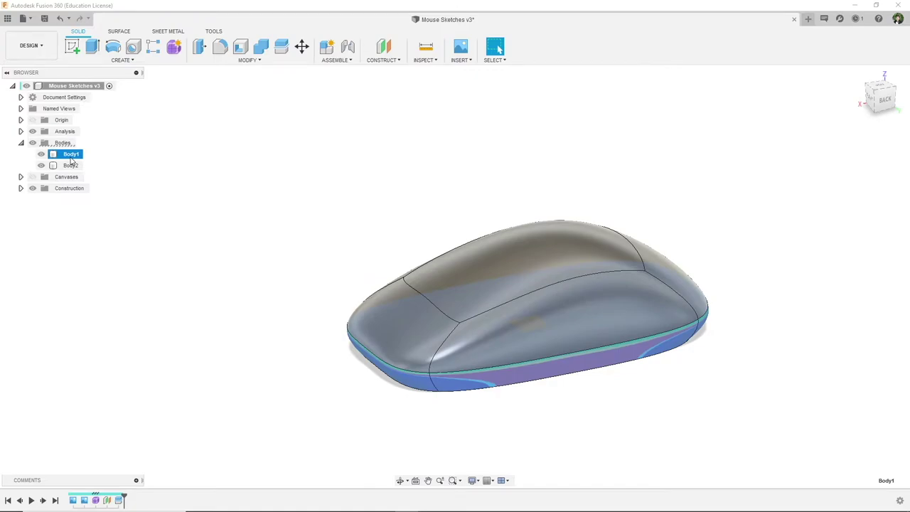
{"action": "left_click", "coordinate": [71, 165], "text": "ctrl"}
{"action": "left_click", "coordinate": [72, 155], "text": "ctrl"}
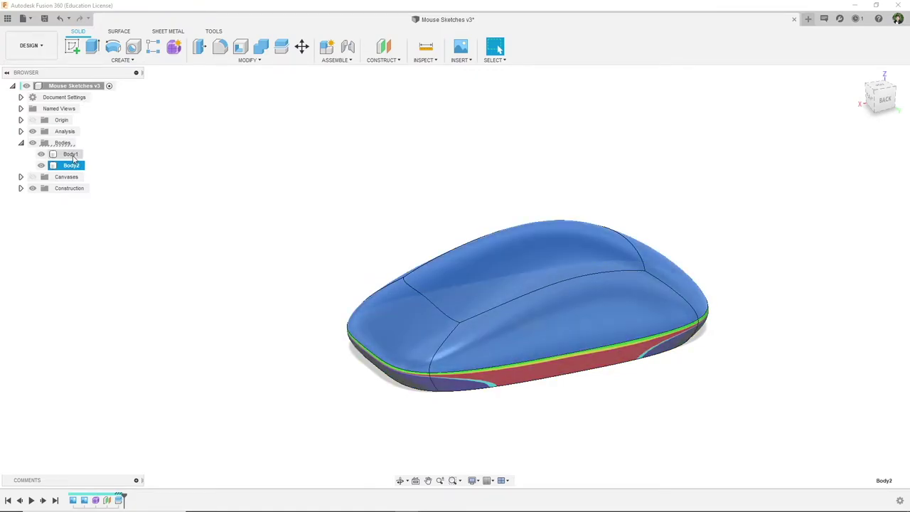
{"action": "left_click", "coordinate": [72, 155]}
{"action": "double_click", "coordinate": [72, 154]}
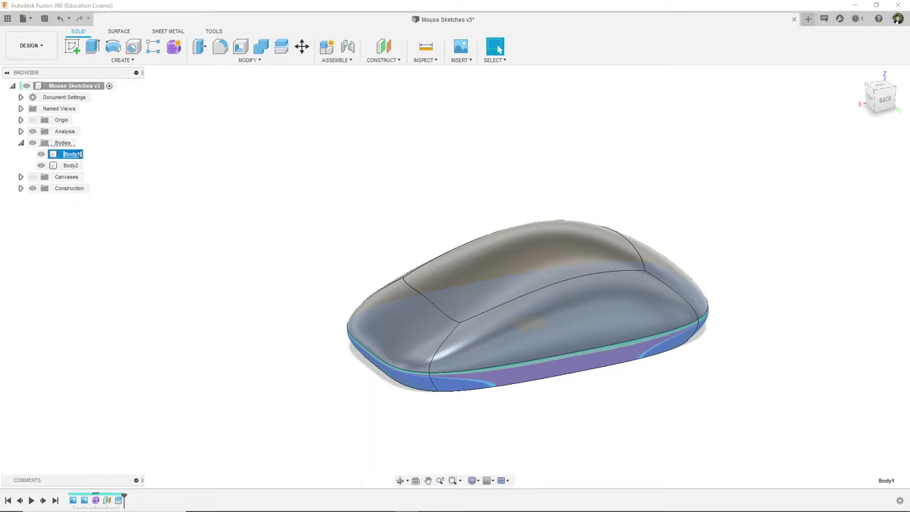
{"action": "type", "text": "Basew"}
{"action": "key", "text": "Return"}
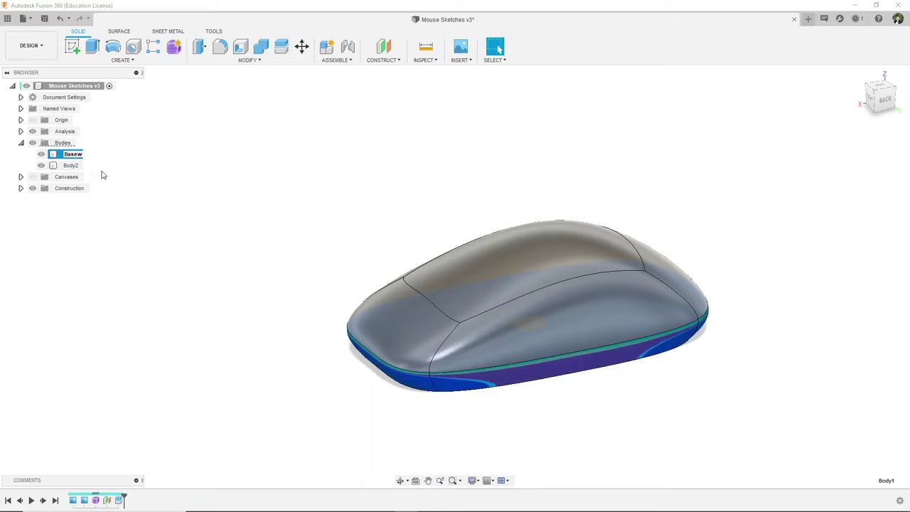
{"action": "left_click", "coordinate": [71, 166]}
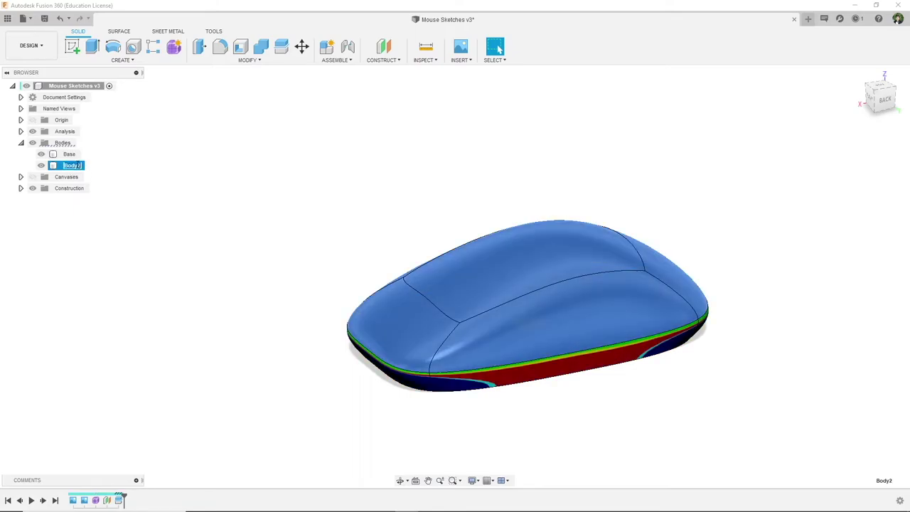
{"action": "double_click", "coordinate": [74, 165]}
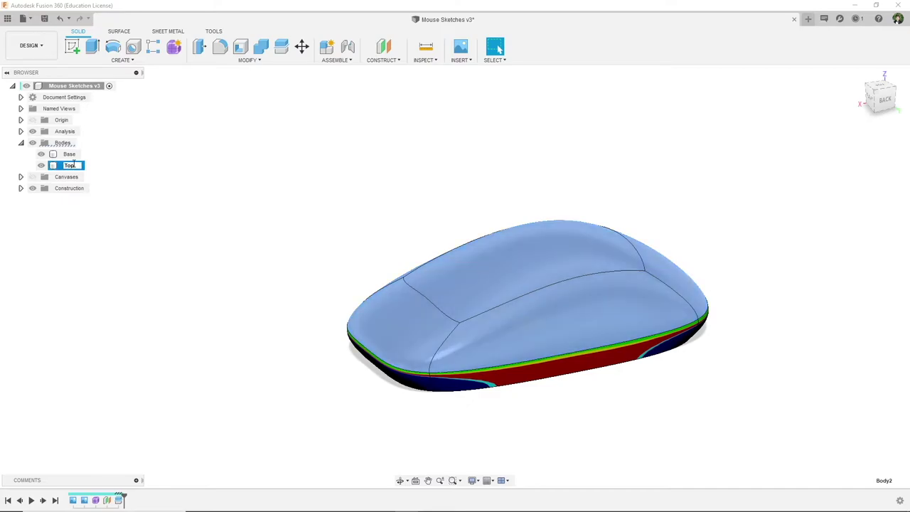
{"action": "key", "text": "Return"}
Step: Hide the Base body so only the Top shell shows
{"action": "left_click", "coordinate": [97, 194]}
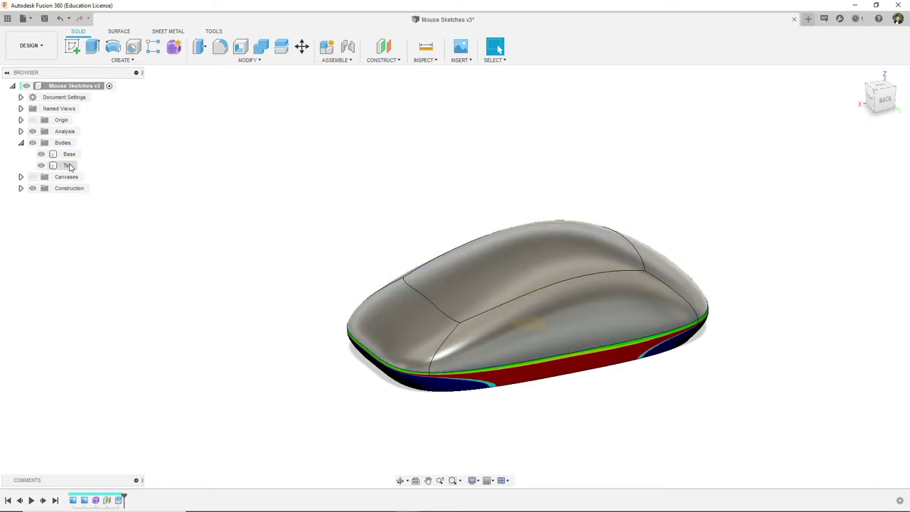
{"action": "left_click", "coordinate": [41, 153]}
{"action": "middle_click_drag", "start_coordinate": [516, 402], "coordinate": [524, 315], "text": "shift"}
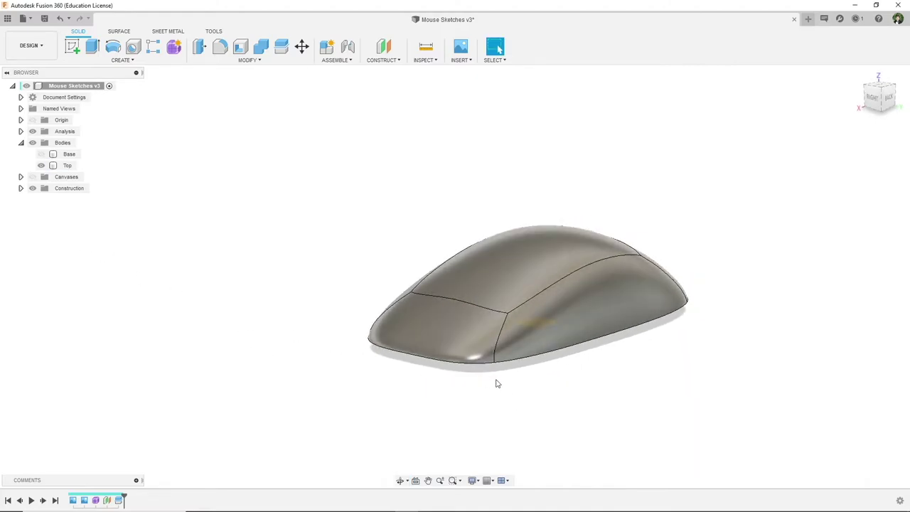
{"action": "middle_click_drag", "start_coordinate": [498, 384], "coordinate": [483, 384], "text": "shift"}
{"action": "left_click", "coordinate": [67, 165]}
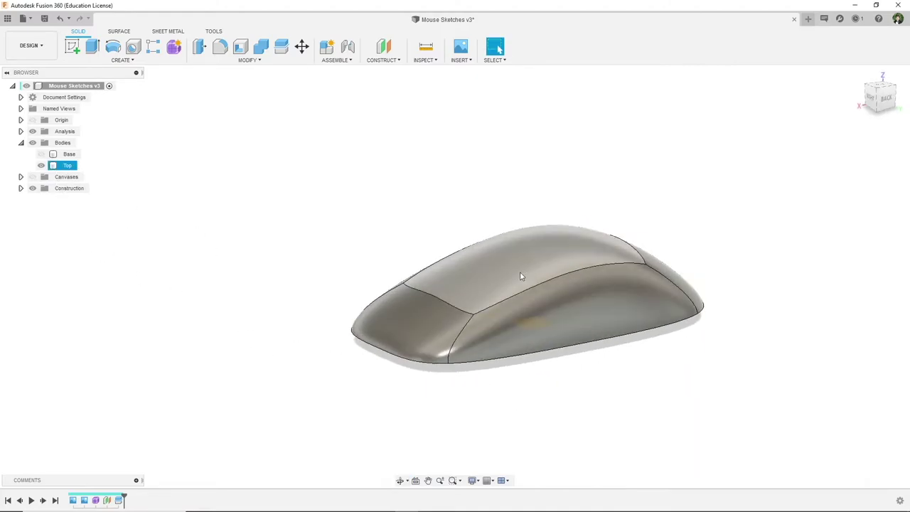
{"action": "left_click", "coordinate": [310, 231]}
{"action": "left_click", "coordinate": [425, 60]}
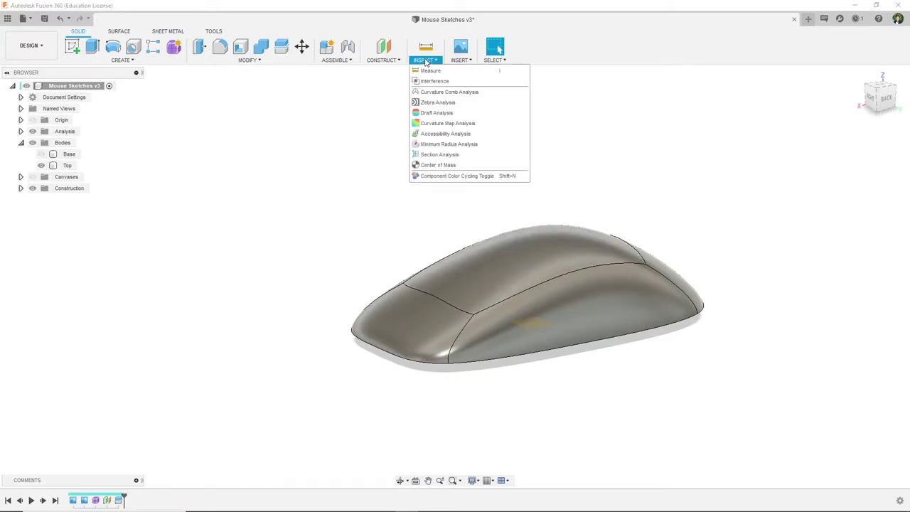
Step: Run a ±2° draft analysis on the Top body, then hide the analysis colouring
{"action": "left_click", "coordinate": [444, 114]}
{"action": "left_click", "coordinate": [530, 281]}
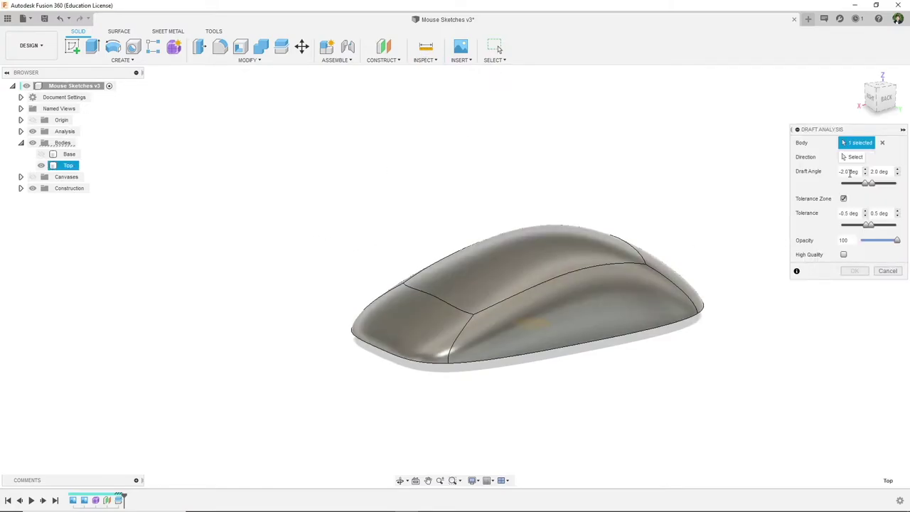
{"action": "mouse_move", "coordinate": [542, 374]}
{"action": "middle_mouse_down", "text": "shift"}
{"action": "mouse_move", "coordinate": [553, 355]}
{"action": "mouse_move", "coordinate": [537, 339]}
{"action": "middle_mouse_up", "text": "shift"}
{"action": "left_click", "coordinate": [536, 338]}
{"action": "middle_click_drag", "start_coordinate": [656, 366], "coordinate": [437, 389], "text": "shift"}
{"action": "left_click", "coordinate": [852, 270]}
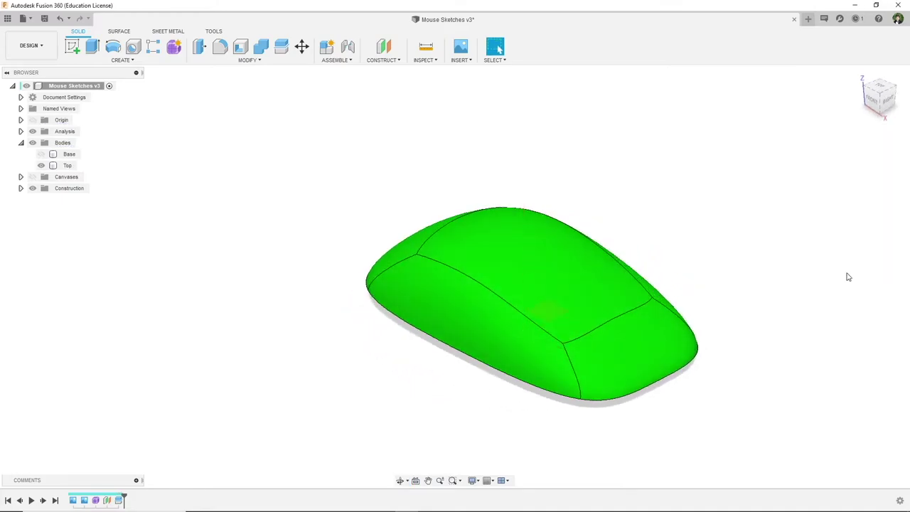
{"action": "left_click", "coordinate": [32, 133]}
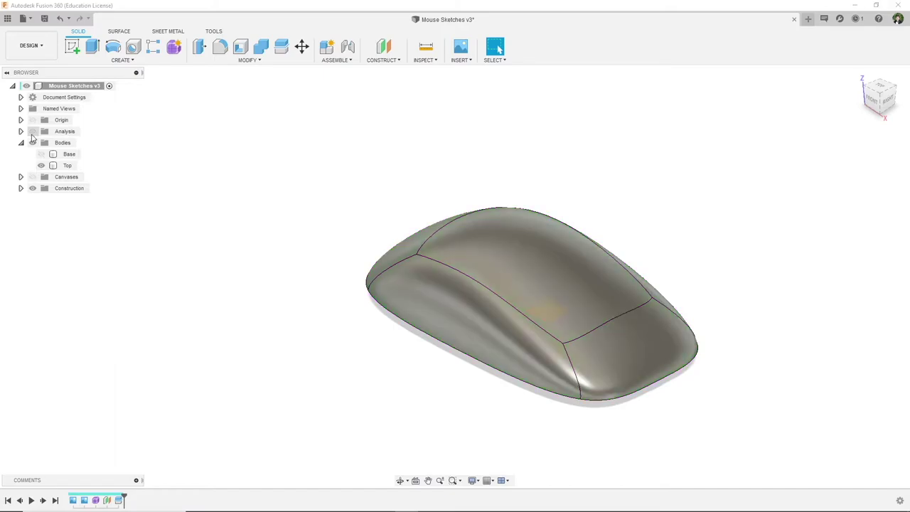
Step: Orbit the Top body until its flat cut face is in view, then start the Shell command
{"action": "left_click", "coordinate": [21, 133]}
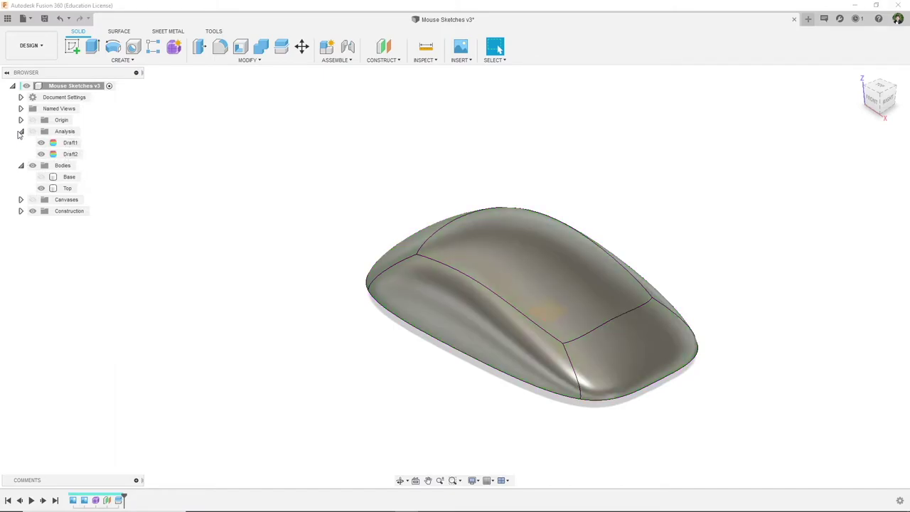
{"action": "left_click", "coordinate": [21, 133]}
{"action": "middle_click_drag", "start_coordinate": [720, 325], "coordinate": [536, 351], "text": "shift"}
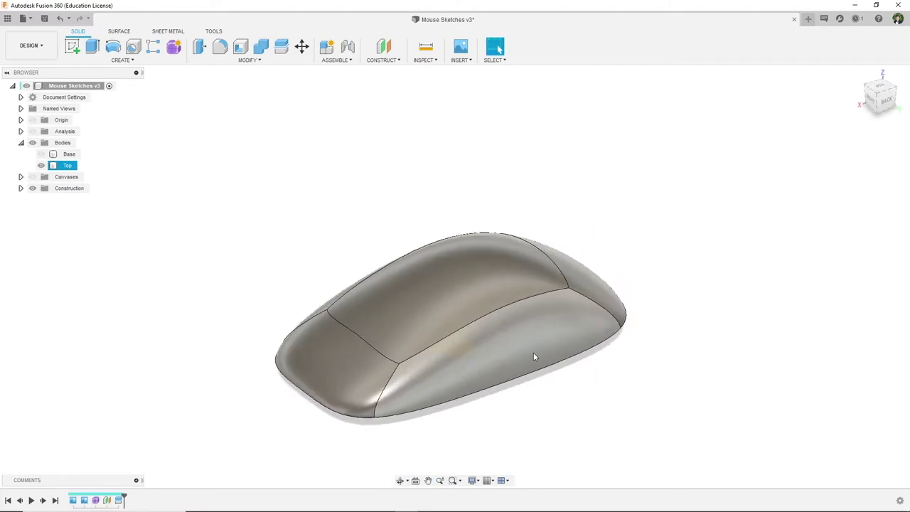
{"action": "left_click", "coordinate": [652, 367]}
{"action": "middle_click_drag", "start_coordinate": [652, 367], "coordinate": [661, 219], "text": "shift"}
{"action": "left_click", "coordinate": [360, 239]}
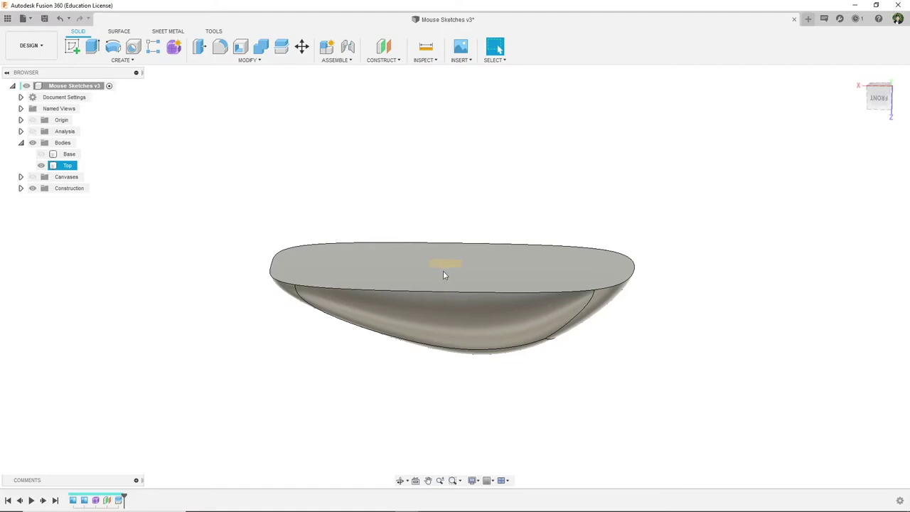
{"action": "left_click", "coordinate": [379, 264]}
{"action": "left_click", "coordinate": [240, 46]}
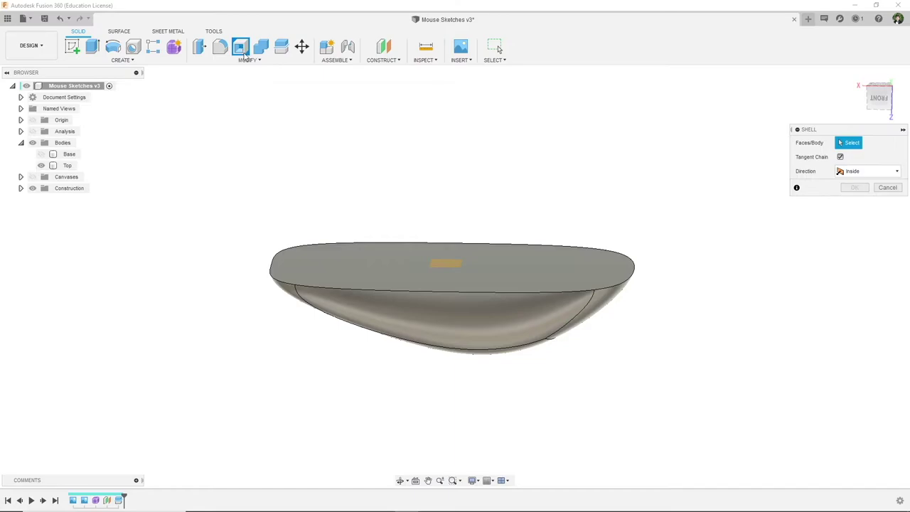
Step: Shell the Top body 2 mm thick, leaving its flat cut face open
{"action": "left_click", "coordinate": [396, 266]}
{"action": "left_click", "coordinate": [388, 270]}
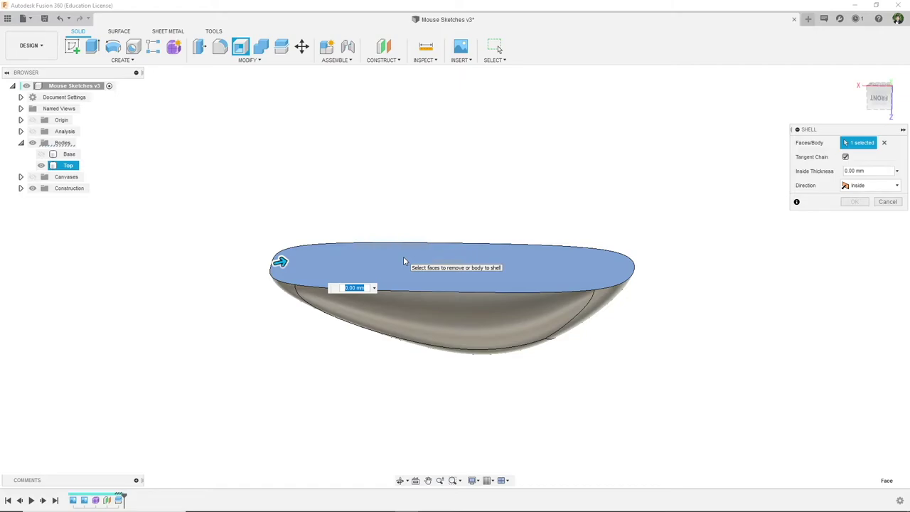
{"action": "type", "text": "2"}
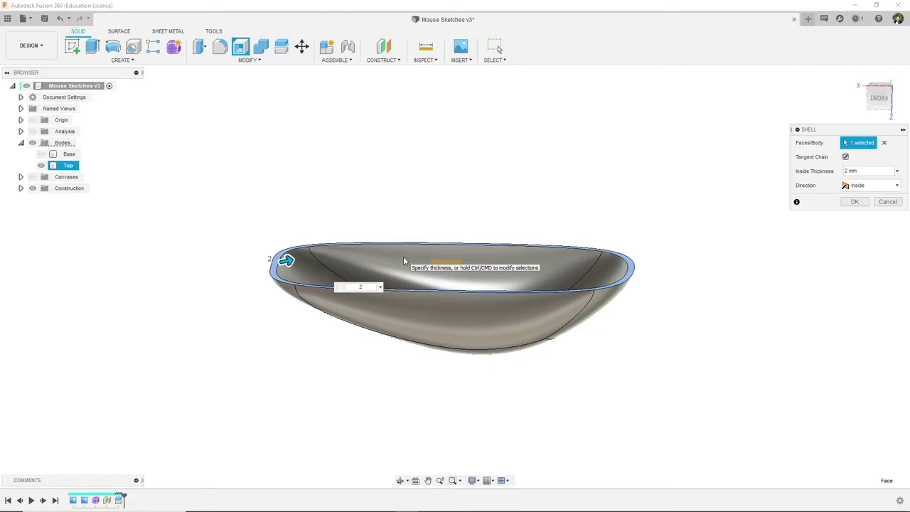
{"action": "key", "text": "Return"}
{"action": "middle_click_drag", "start_coordinate": [488, 328], "coordinate": [646, 339], "text": "shift"}
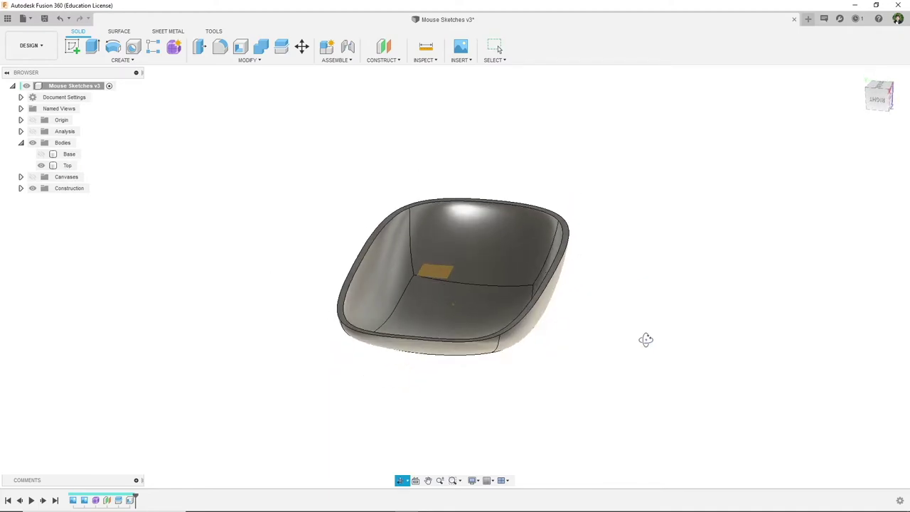
{"action": "middle_click_drag", "start_coordinate": [545, 335], "coordinate": [564, 313], "text": "shift"}
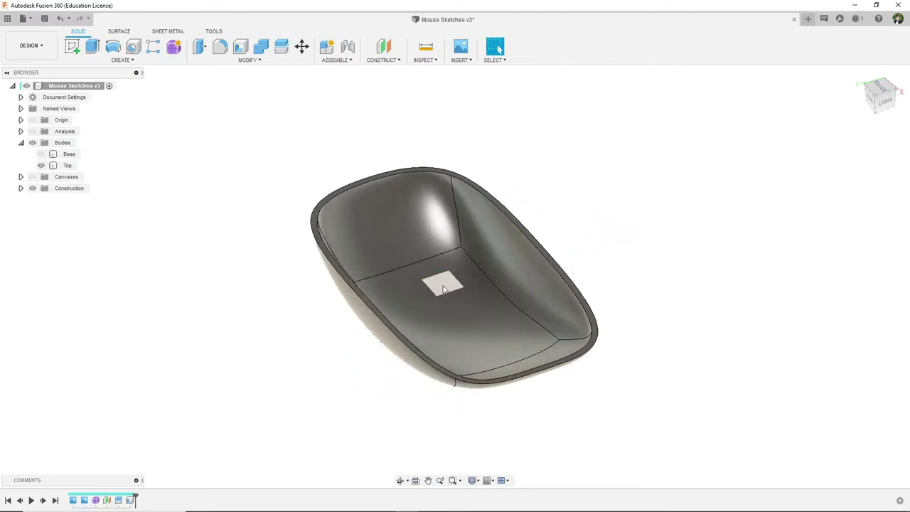
Step: Hide Plane1 under Construction and inspect the inside of the hollow shell
{"action": "left_click", "coordinate": [20, 187]}
{"action": "left_click", "coordinate": [41, 199]}
{"action": "middle_click_drag", "start_coordinate": [586, 395], "coordinate": [705, 135], "text": "shift"}
{"action": "middle_click_drag", "start_coordinate": [537, 384], "coordinate": [569, 354], "text": "shift"}
{"action": "key", "text": "Escape"}
{"action": "left_click", "coordinate": [375, 322]}
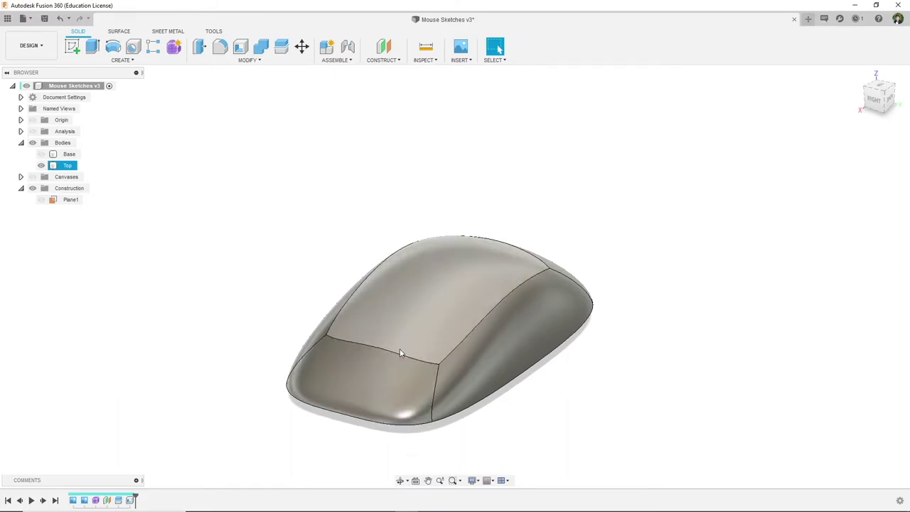
Step: Make Plane1 visible again on the shelled mouse
{"action": "middle_click_drag", "start_coordinate": [476, 379], "coordinate": [493, 355], "text": "shift"}
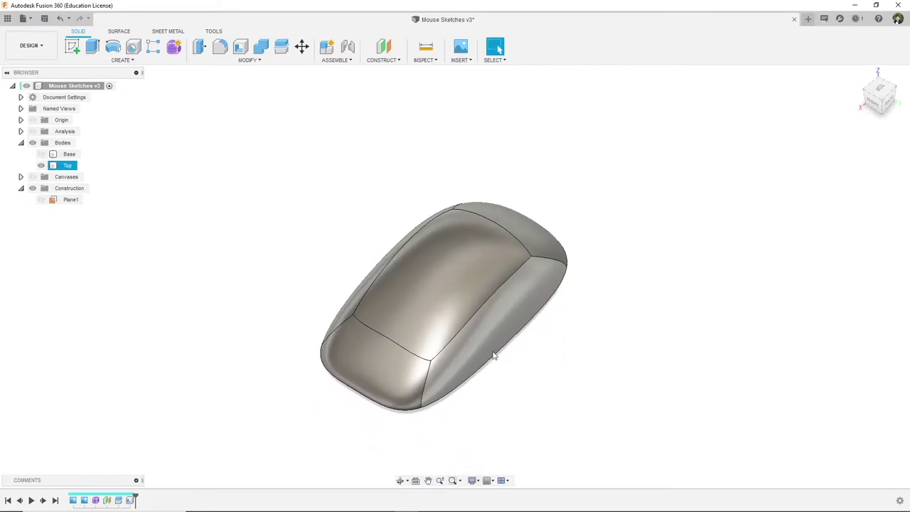
{"action": "middle_click_drag", "start_coordinate": [364, 411], "coordinate": [323, 390], "text": "shift"}
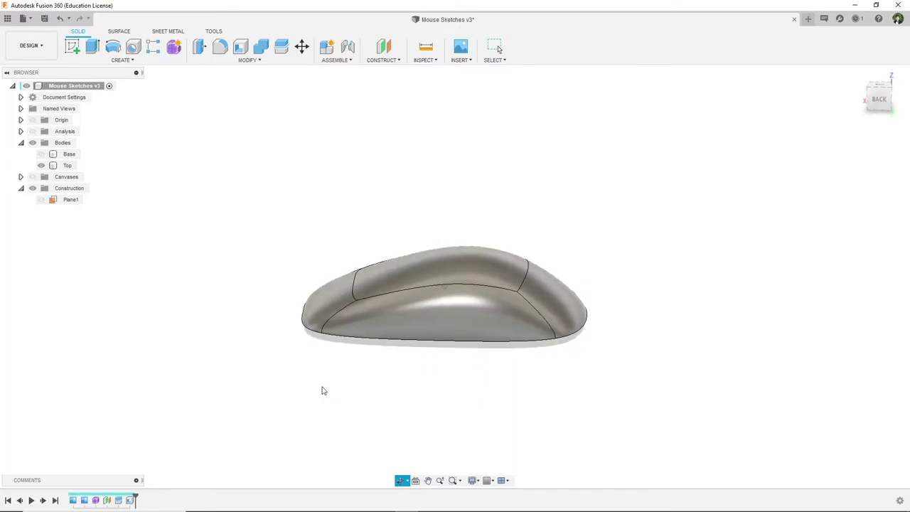
{"action": "left_click", "coordinate": [362, 280]}
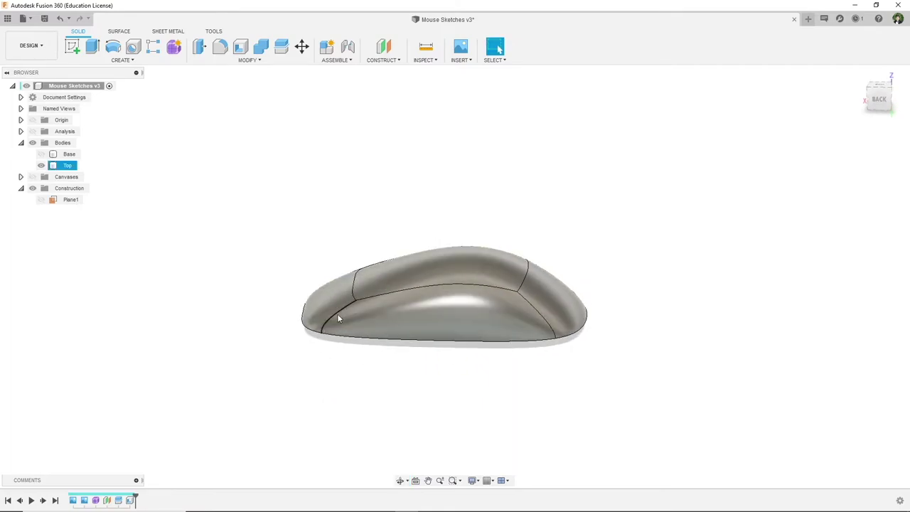
{"action": "left_click", "coordinate": [367, 351]}
{"action": "middle_click_drag", "start_coordinate": [368, 351], "coordinate": [467, 377], "text": "shift"}
{"action": "middle_click_drag", "start_coordinate": [404, 312], "coordinate": [412, 349], "text": "shift"}
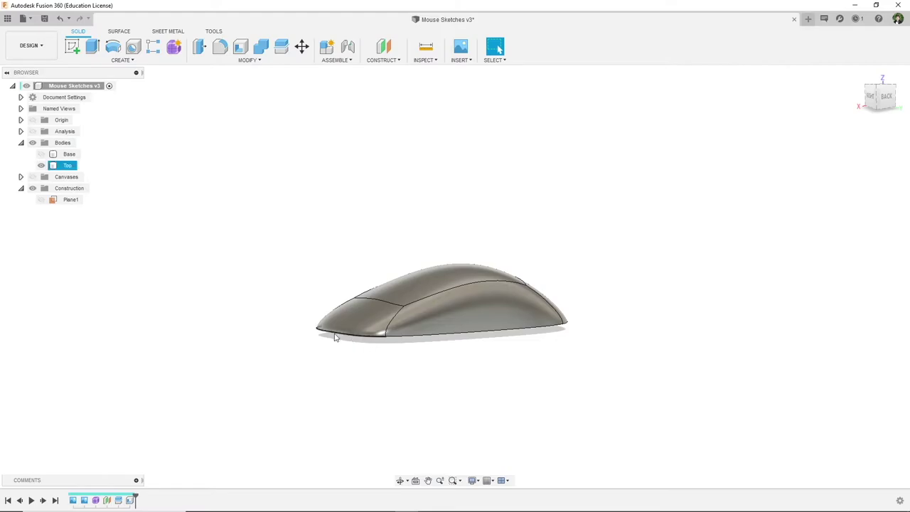
{"action": "left_click", "coordinate": [41, 199]}
Step: Show the origin planes and axes and set the model to the back view
{"action": "middle_click_drag", "start_coordinate": [260, 270], "coordinate": [247, 280], "text": "shift"}
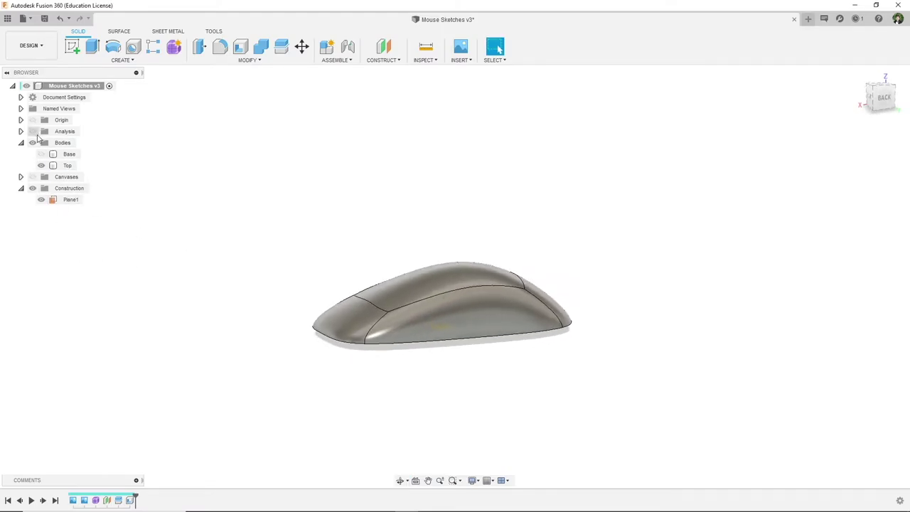
{"action": "left_click", "coordinate": [32, 120]}
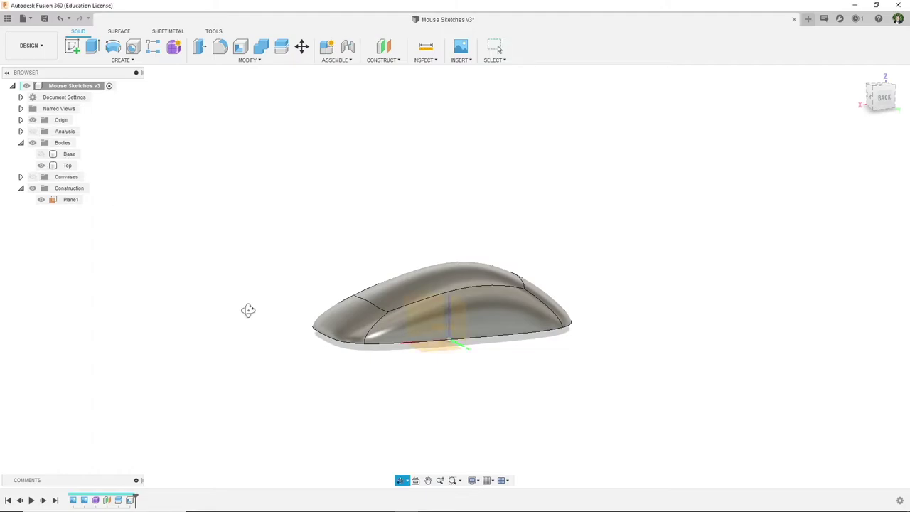
{"action": "middle_click_drag", "start_coordinate": [248, 311], "coordinate": [262, 306], "text": "shift"}
{"action": "middle_click_drag", "start_coordinate": [440, 376], "coordinate": [409, 369], "text": "shift"}
{"action": "left_click", "coordinate": [880, 97]}
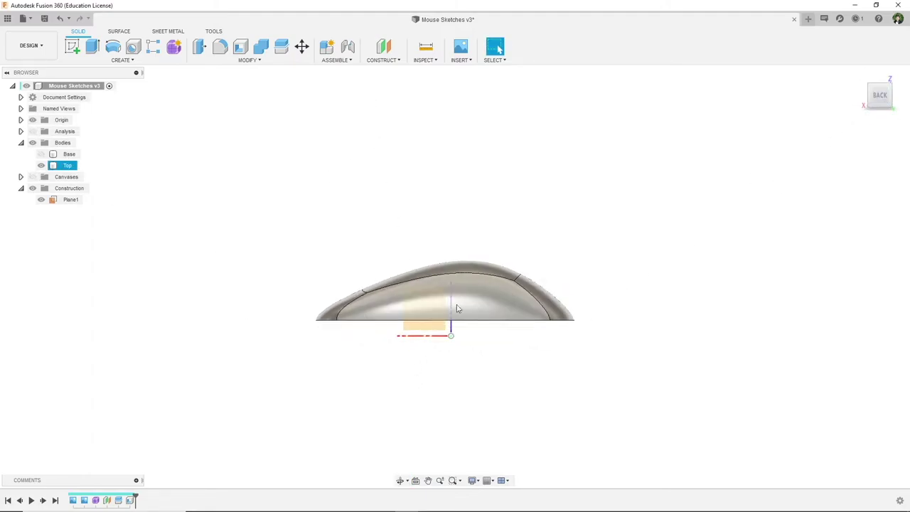
{"action": "left_click", "coordinate": [359, 297]}
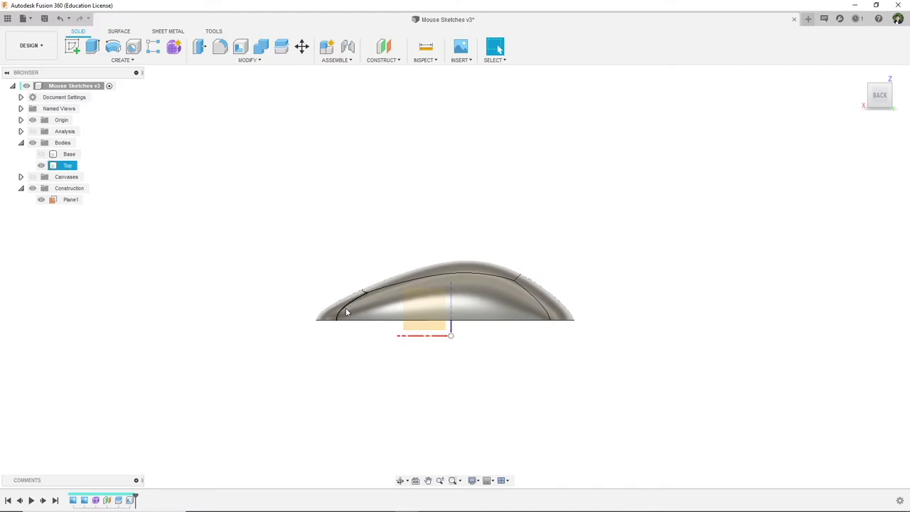
{"action": "left_click", "coordinate": [419, 341]}
{"action": "middle_click_drag", "start_coordinate": [416, 346], "coordinate": [444, 341], "text": "shift"}
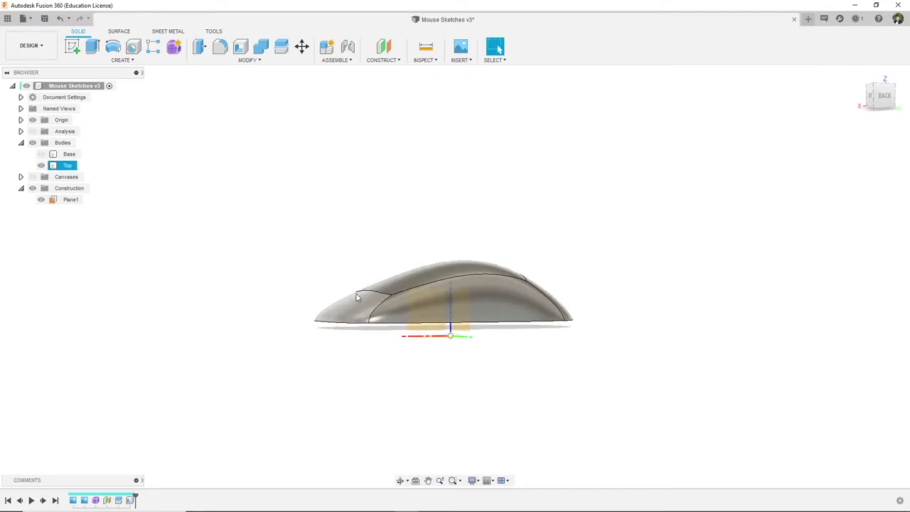
{"action": "middle_click_drag", "start_coordinate": [452, 363], "coordinate": [446, 379], "text": "shift"}
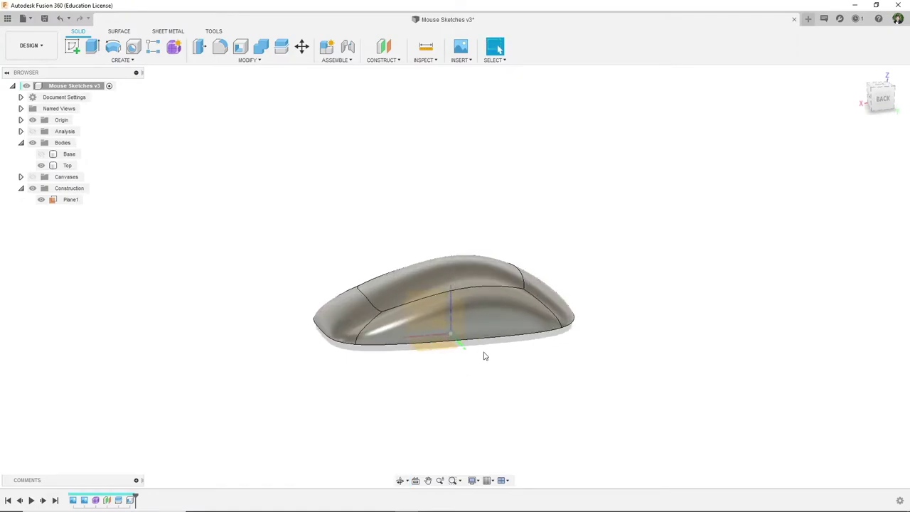
{"action": "left_click", "coordinate": [393, 62]}
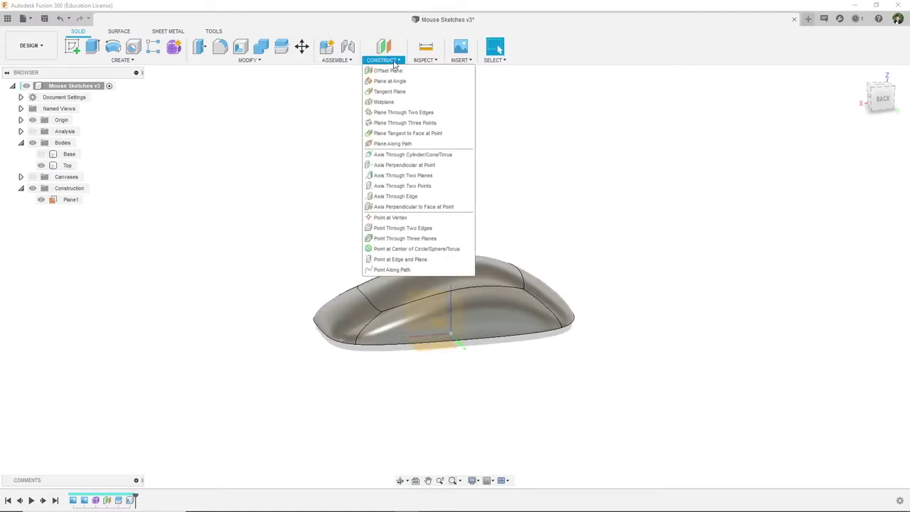
Step: Create Plane2 as a plane tilted 20° about the Y axis
{"action": "left_click", "coordinate": [417, 83]}
{"action": "middle_click_drag", "start_coordinate": [510, 357], "coordinate": [502, 375], "text": "shift"}
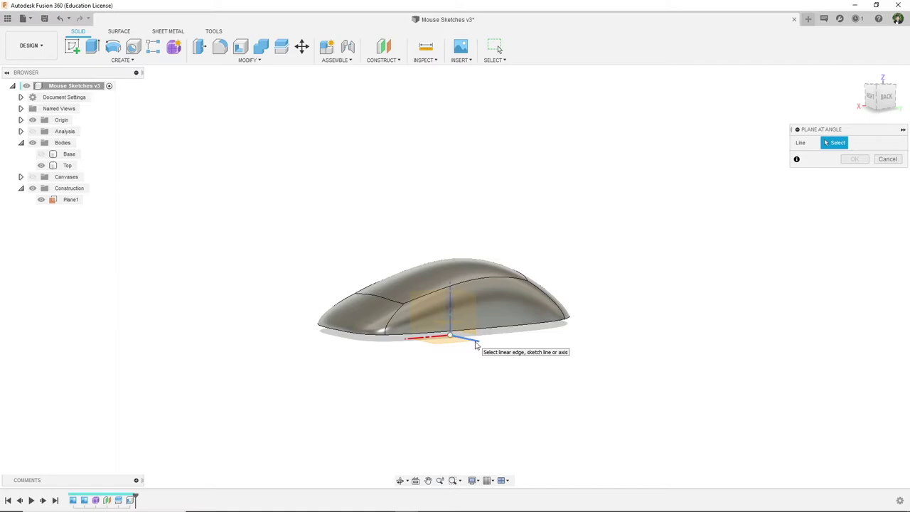
{"action": "left_click", "coordinate": [474, 344]}
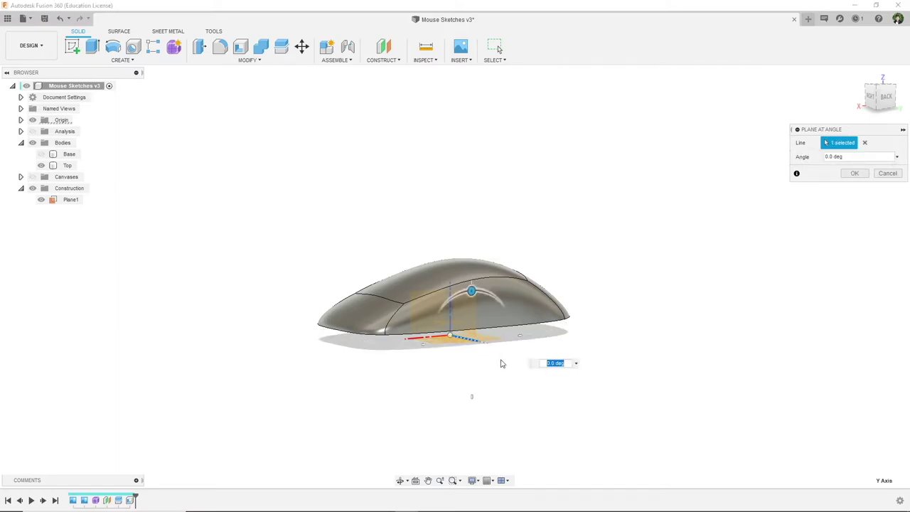
{"action": "left_click_drag", "start_coordinate": [471, 291], "coordinate": [441, 307]}
{"action": "left_click", "coordinate": [885, 107]}
{"action": "left_click_drag", "start_coordinate": [371, 291], "coordinate": [395, 279]}
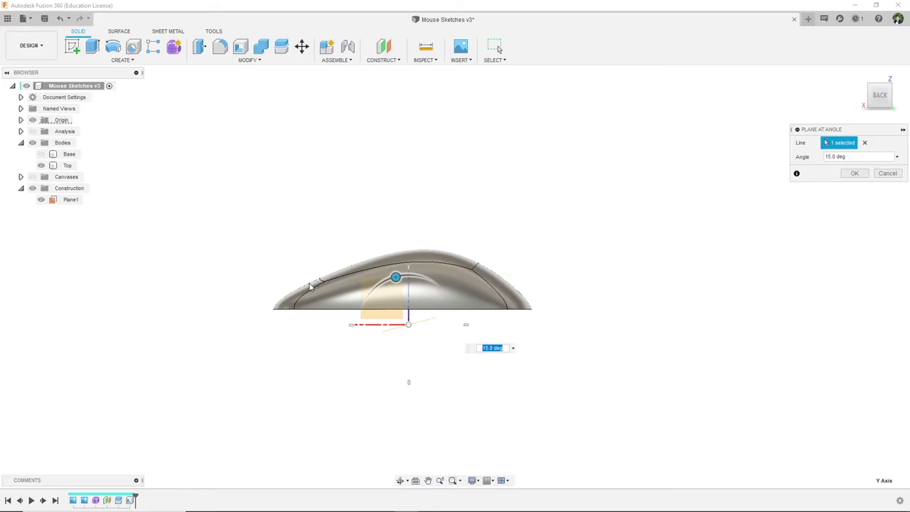
{"action": "left_click_drag", "start_coordinate": [396, 284], "coordinate": [391, 278]}
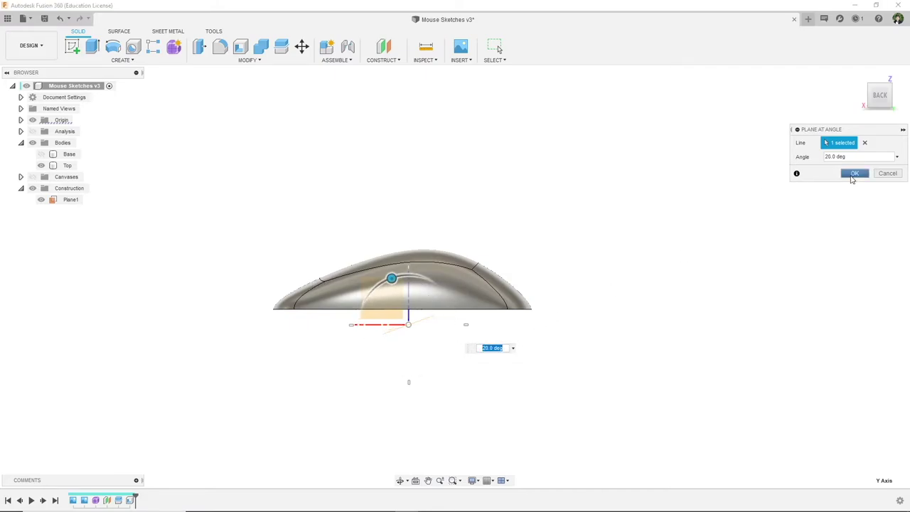
{"action": "left_click", "coordinate": [852, 178]}
{"action": "middle_click_drag", "start_coordinate": [578, 399], "coordinate": [607, 400], "text": "shift"}
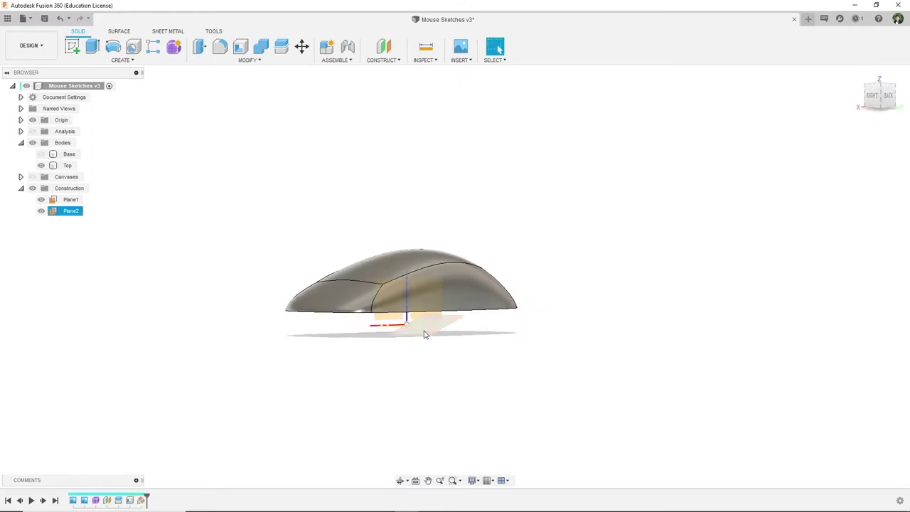
{"action": "left_click", "coordinate": [389, 50]}
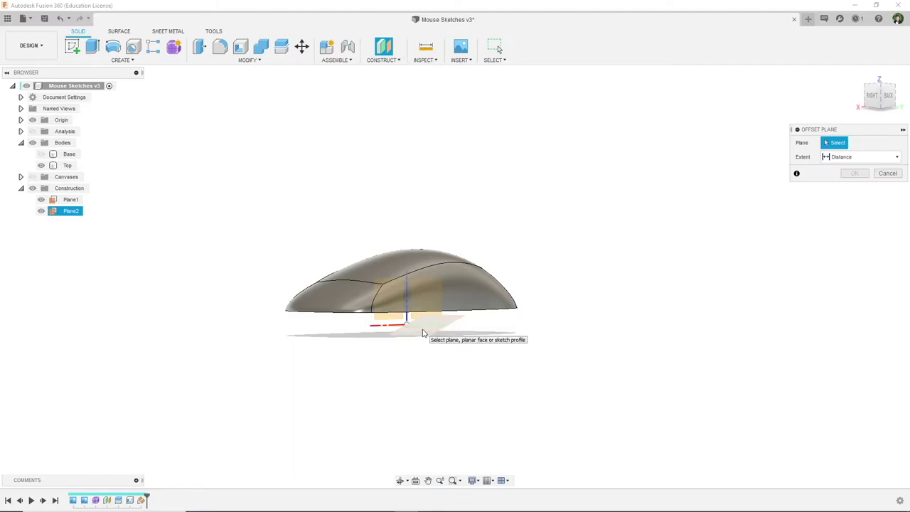
Step: Create Plane3 offset 35 mm from Plane2, then hide Plane2
{"action": "left_click", "coordinate": [422, 332]}
{"action": "left_click_drag", "start_coordinate": [416, 319], "coordinate": [404, 257]}
{"action": "left_click", "coordinate": [889, 95]}
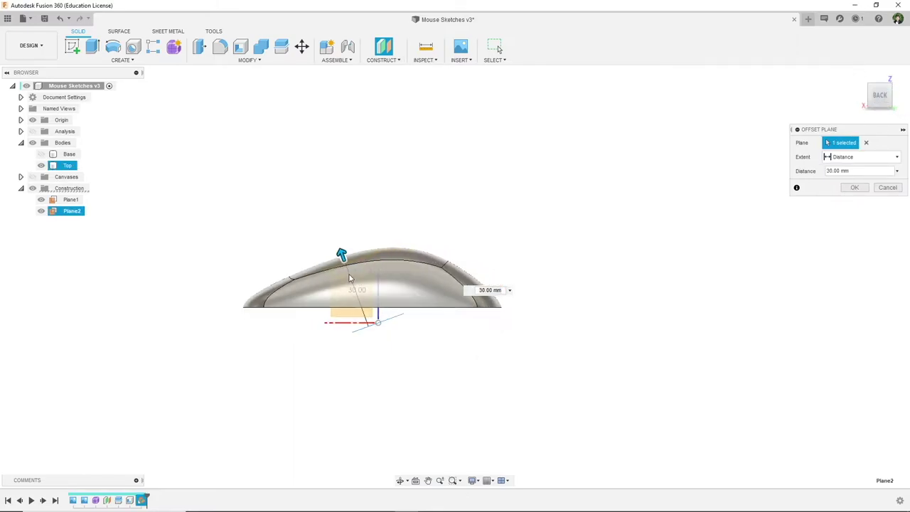
{"action": "left_click_drag", "start_coordinate": [340, 255], "coordinate": [337, 242]}
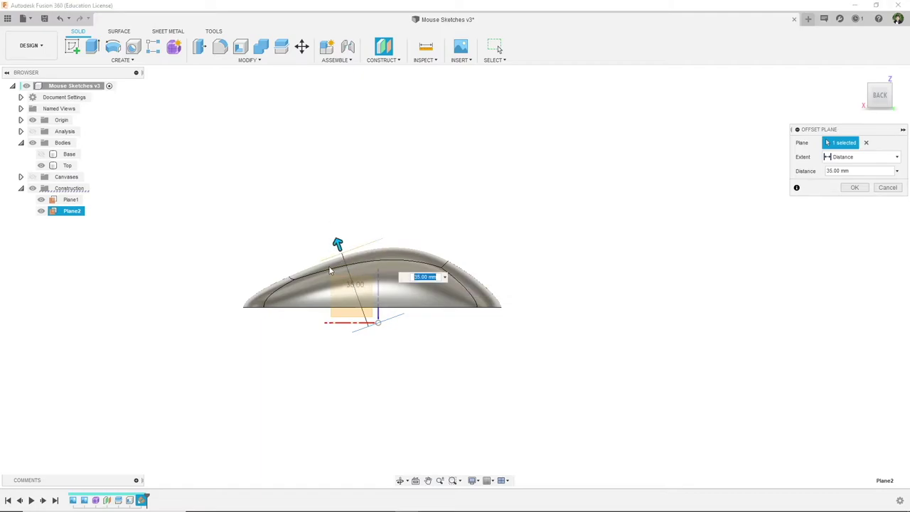
{"action": "left_click", "coordinate": [854, 187]}
{"action": "middle_click_drag", "start_coordinate": [497, 335], "coordinate": [144, 243], "text": "shift"}
{"action": "left_click", "coordinate": [40, 211]}
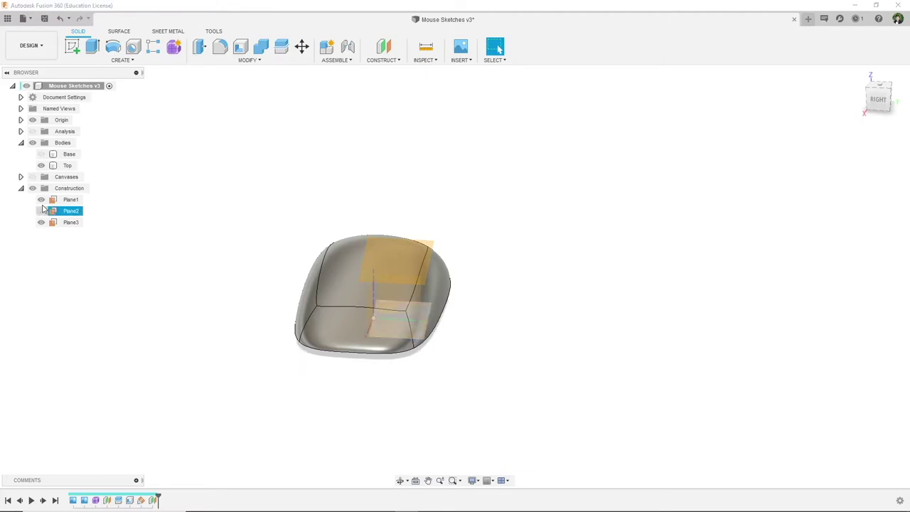
Step: Hide Plane1 and open a new sketch on Plane3 from a front-top view
{"action": "left_click", "coordinate": [40, 199]}
{"action": "middle_click_drag", "start_coordinate": [484, 372], "coordinate": [139, 244], "text": "shift"}
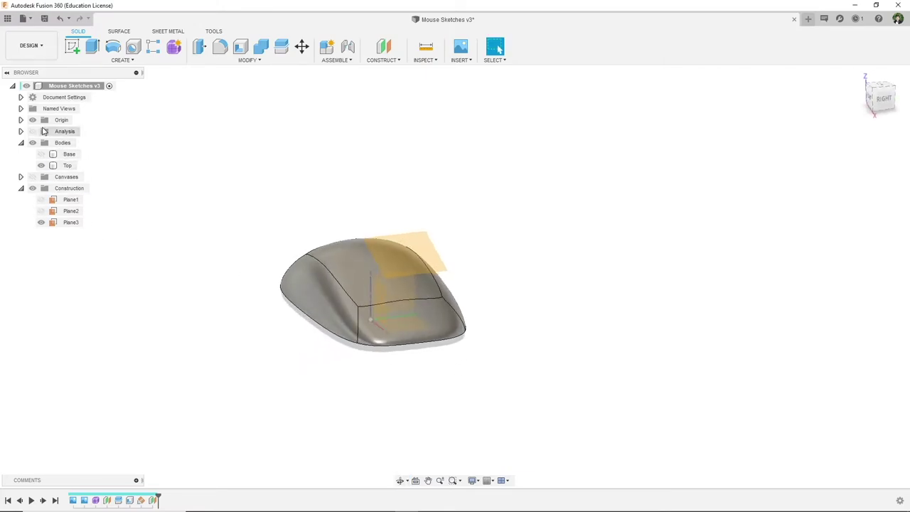
{"action": "middle_click_drag", "start_coordinate": [501, 331], "coordinate": [487, 345], "text": "shift"}
{"action": "left_click", "coordinate": [72, 46]}
{"action": "left_click", "coordinate": [413, 267]}
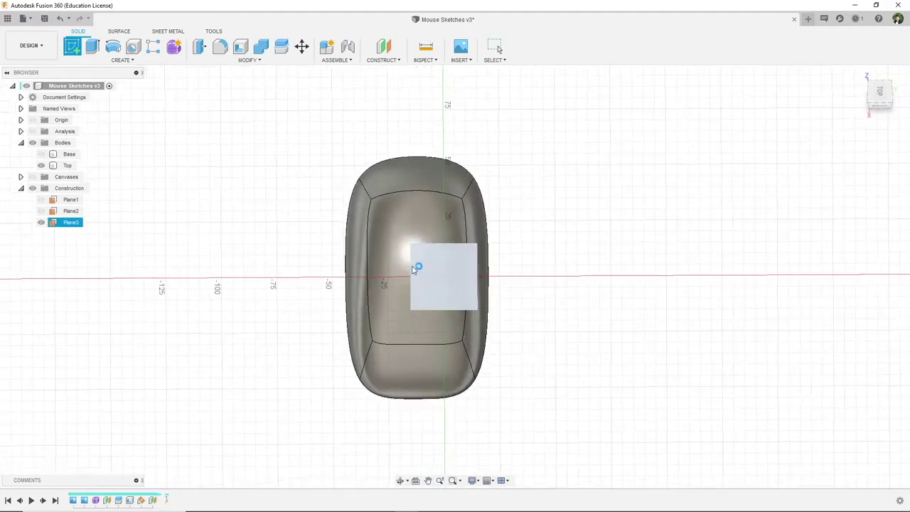
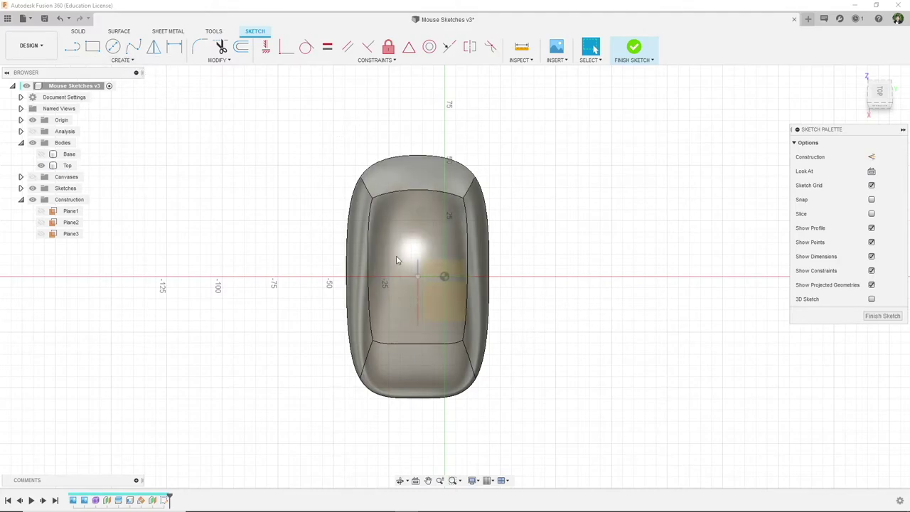
Step: Project the origin point into the active mouse sketch with Project / Include > Project
{"action": "left_click", "coordinate": [121, 60]}
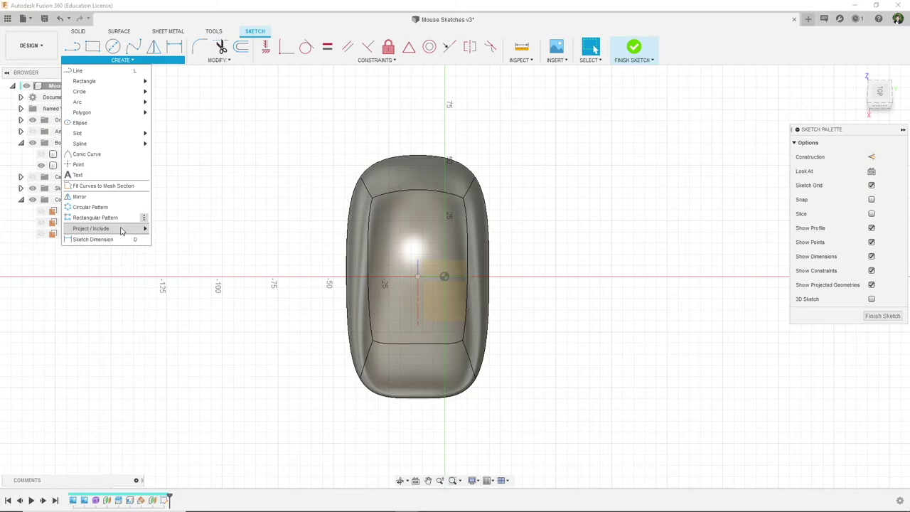
{"action": "mouse_move", "coordinate": [121, 228]}
{"action": "left_click", "coordinate": [171, 229]}
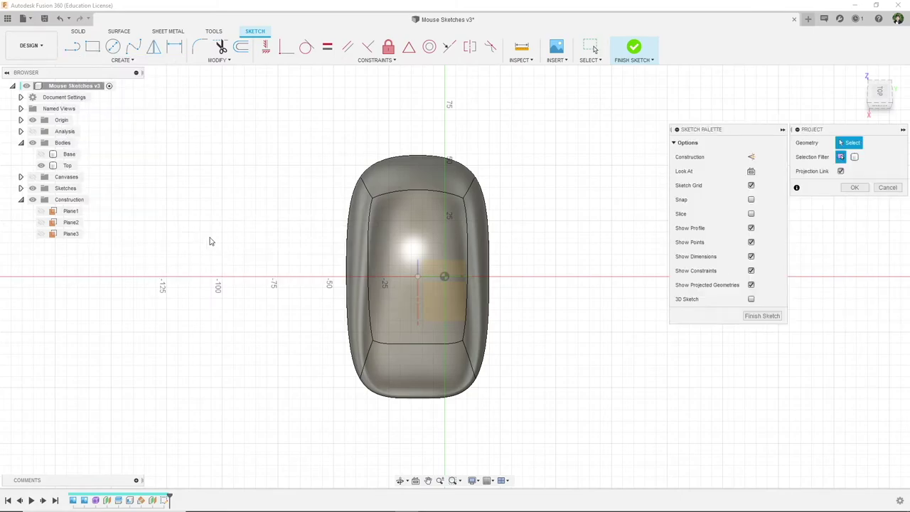
{"action": "middle_click_drag", "start_coordinate": [258, 321], "coordinate": [384, 334], "text": "shift"}
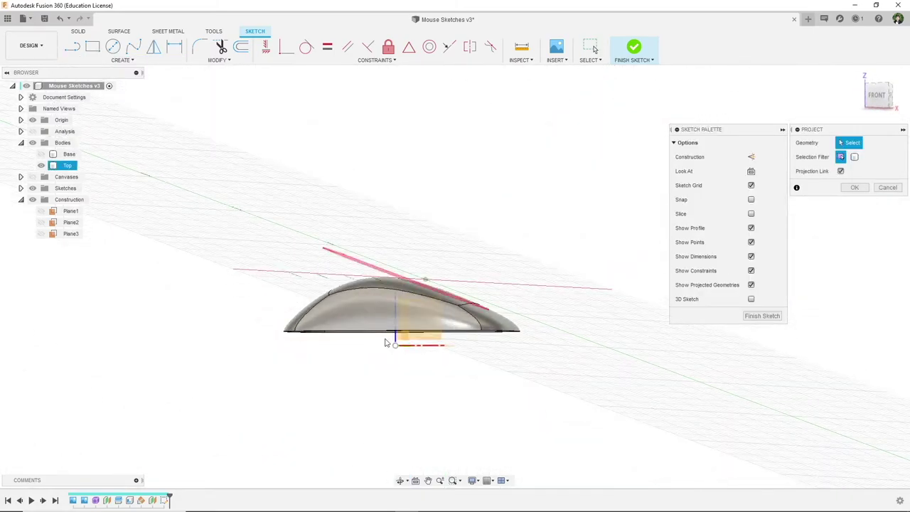
{"action": "left_click", "coordinate": [395, 345]}
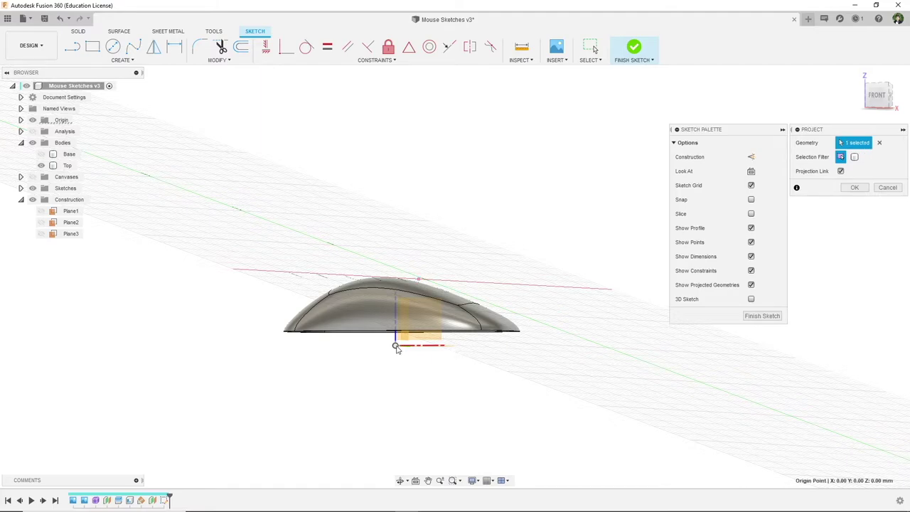
{"action": "middle_click_drag", "start_coordinate": [448, 366], "coordinate": [389, 391], "text": "shift"}
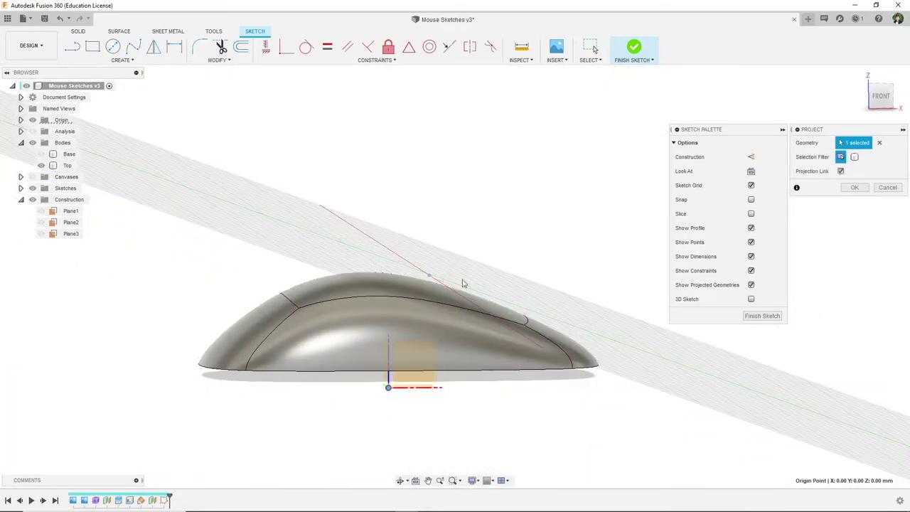
{"action": "middle_click_drag", "start_coordinate": [493, 329], "coordinate": [479, 435], "text": "shift"}
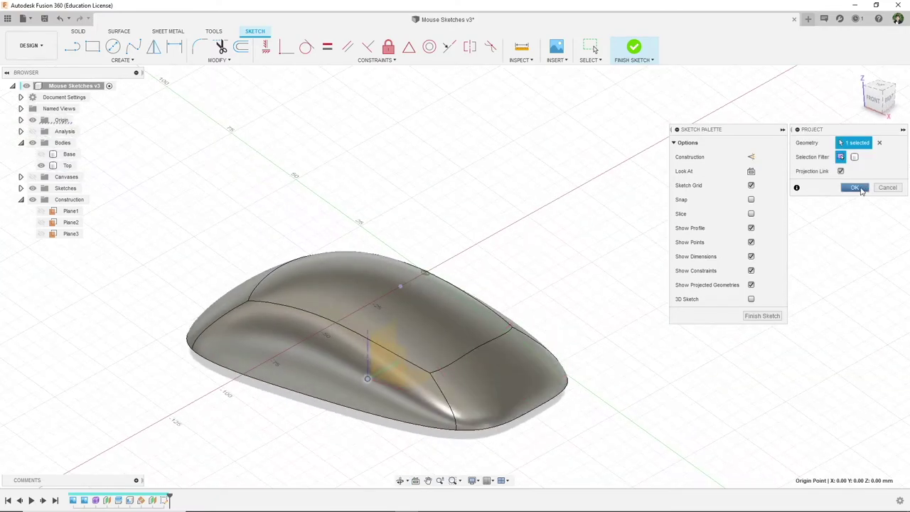
{"action": "left_click", "coordinate": [855, 188]}
Step: Turn the view to face Plane3 head-on, then clear the plane selection
{"action": "middle_click_drag", "start_coordinate": [697, 268], "coordinate": [377, 232], "text": "shift"}
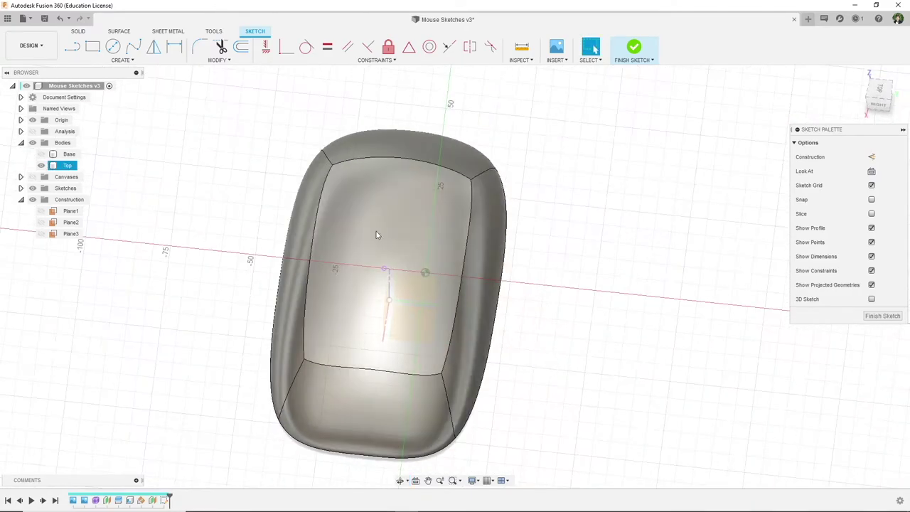
{"action": "left_click", "coordinate": [879, 88]}
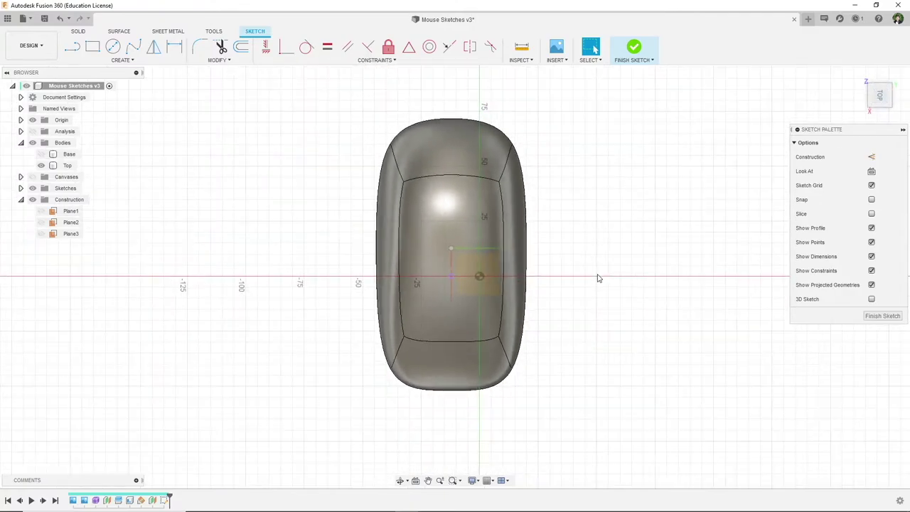
{"action": "middle_click_drag", "start_coordinate": [596, 274], "coordinate": [590, 251]}
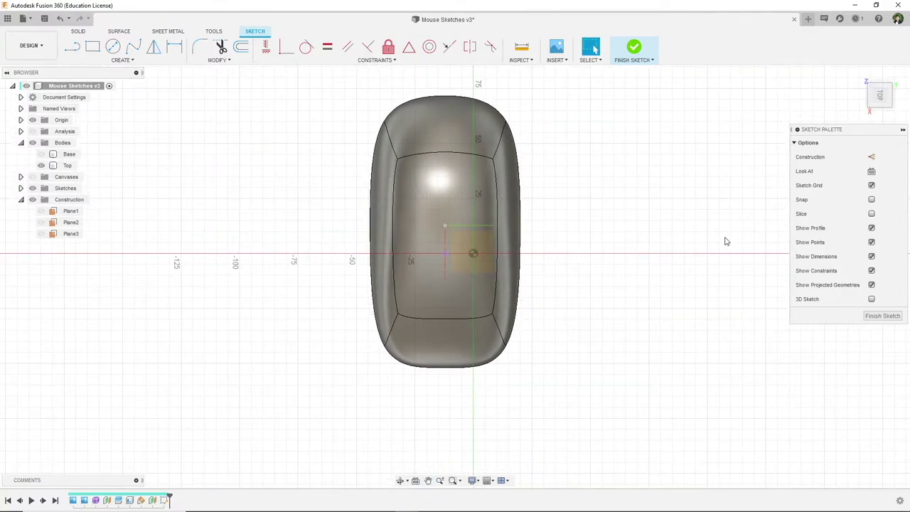
{"action": "middle_click_drag", "start_coordinate": [569, 442], "coordinate": [540, 394], "text": "shift"}
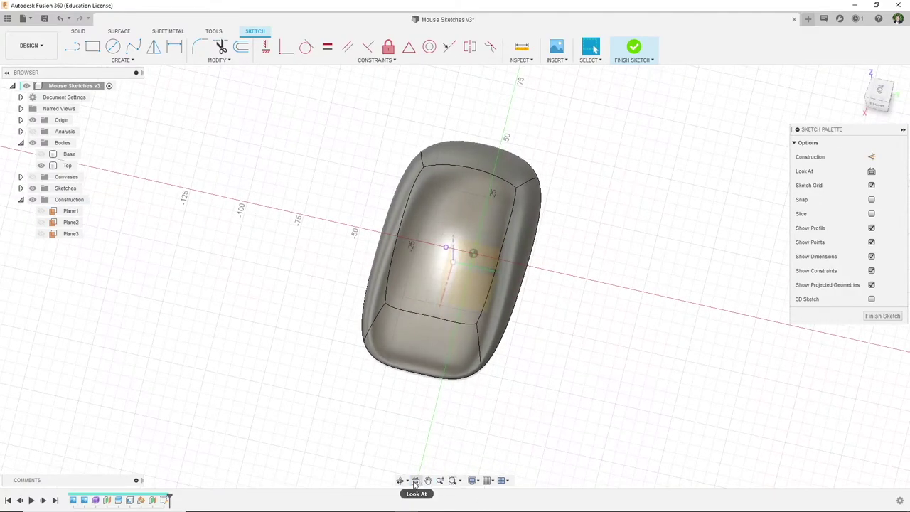
{"action": "left_click", "coordinate": [416, 481]}
{"action": "middle_click_drag", "start_coordinate": [561, 351], "coordinate": [535, 334], "text": "shift"}
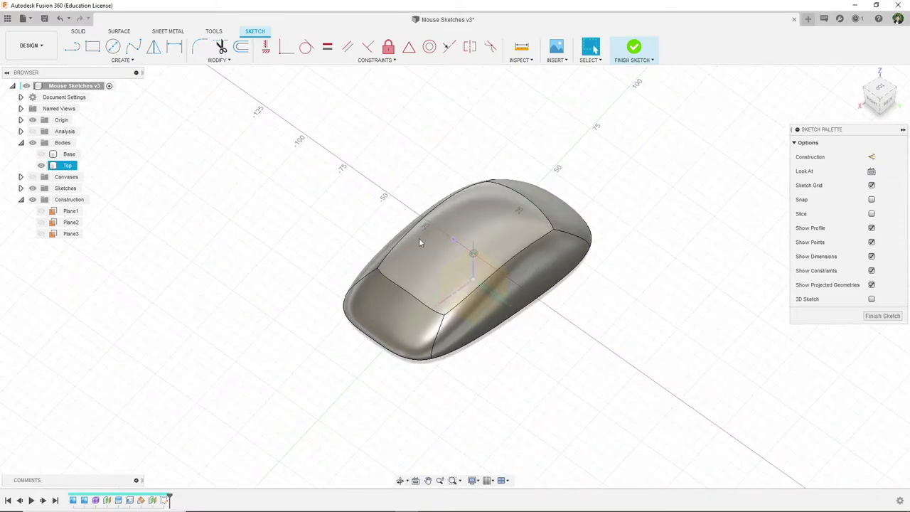
{"action": "left_click", "coordinate": [71, 233]}
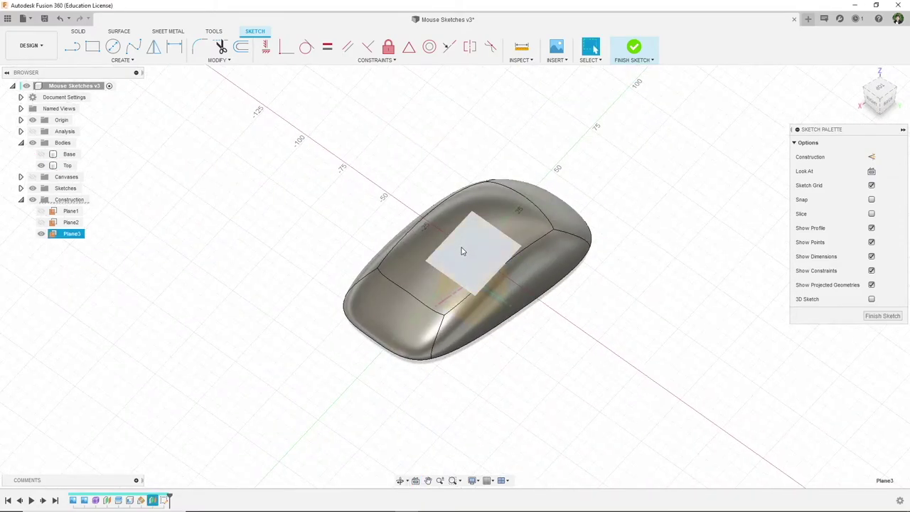
{"action": "left_click", "coordinate": [417, 481]}
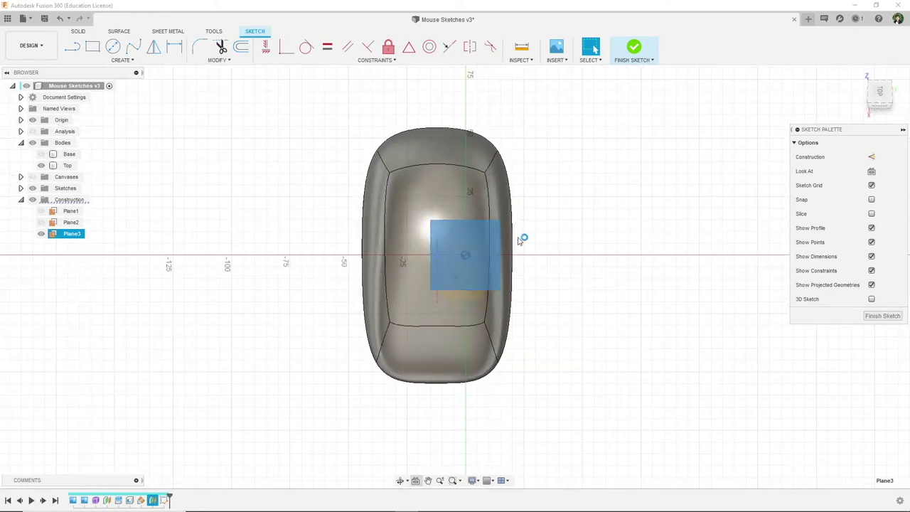
{"action": "left_click", "coordinate": [613, 272]}
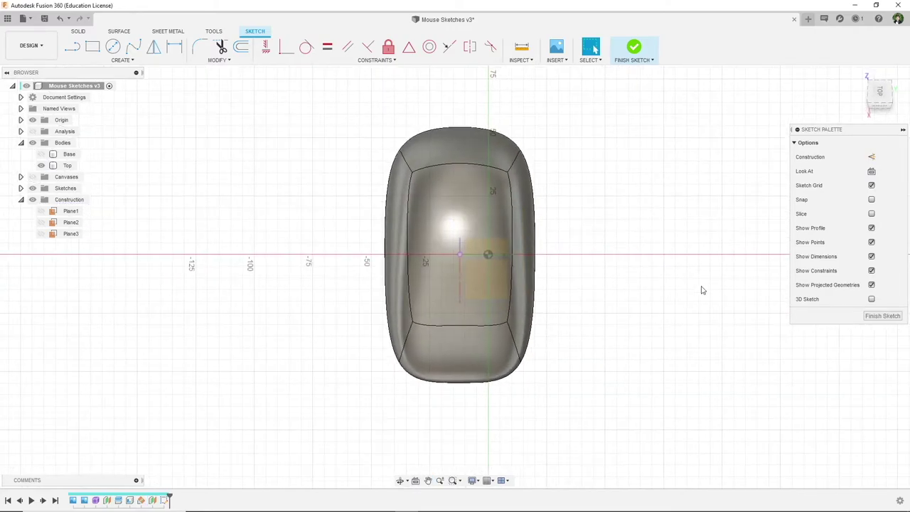
Step: Draw a vertical construction line from the sketch origin down past the mouse outline
{"action": "key", "text": "l"}
{"action": "left_click", "coordinate": [872, 157]}
{"action": "left_click", "coordinate": [459, 254]}
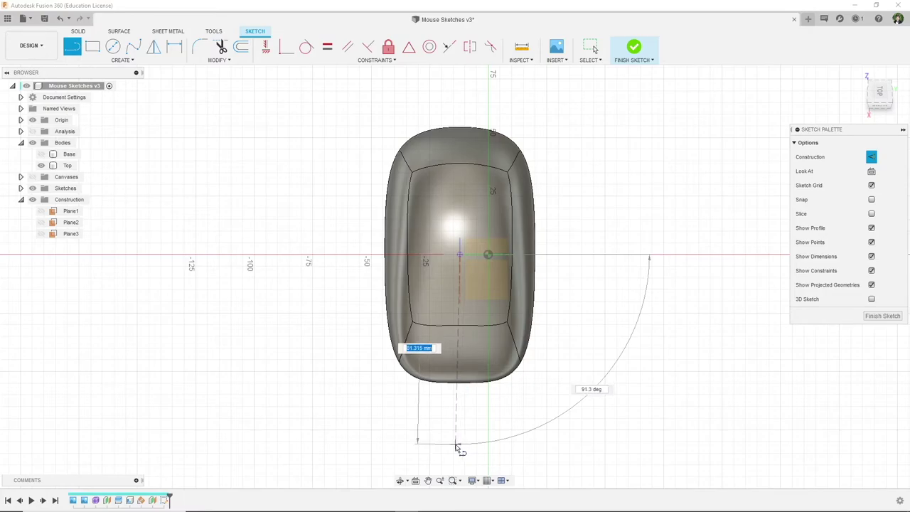
{"action": "left_click", "coordinate": [461, 444]}
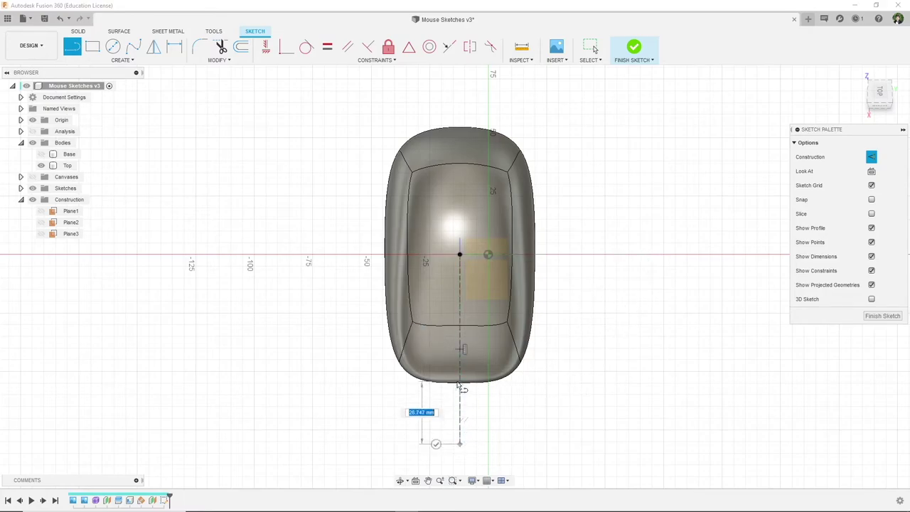
{"action": "left_click", "coordinate": [464, 351]}
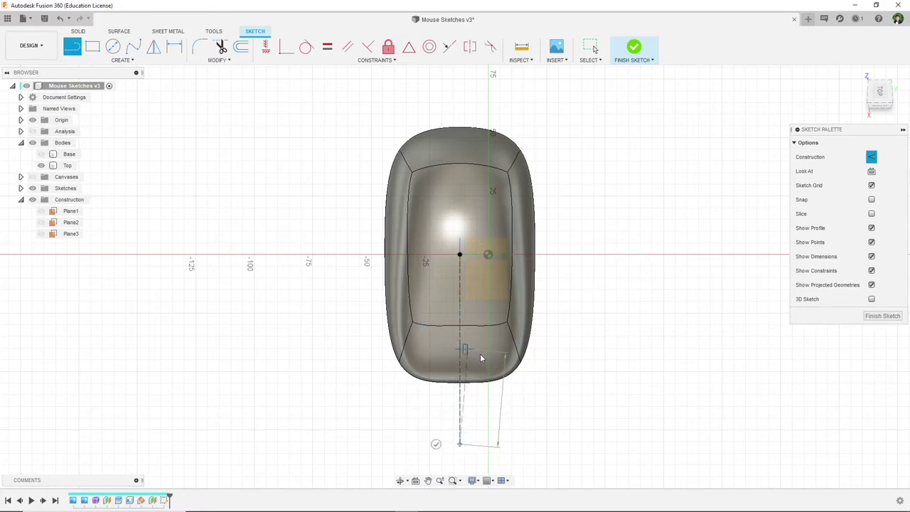
{"action": "key", "text": "Escape"}
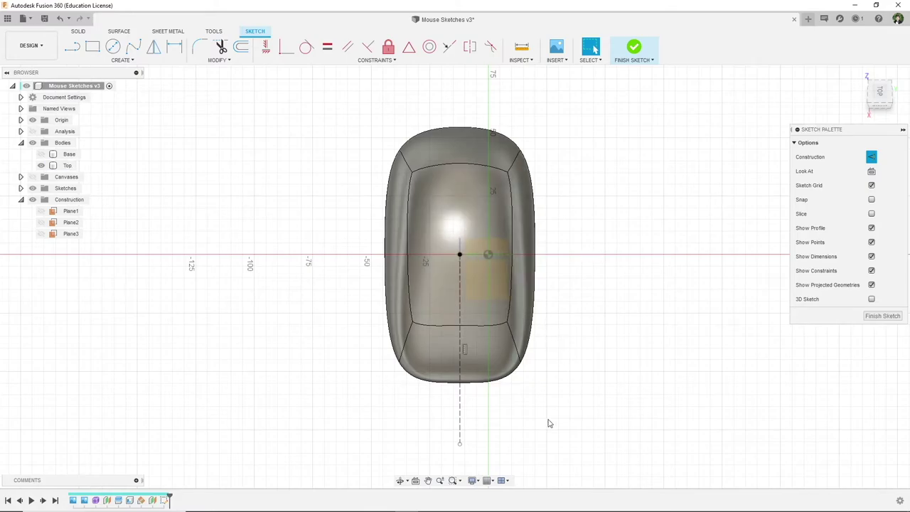
Step: Draw a center-to-center slot on the construction line, 15 mm long and 6 mm wide
{"action": "left_click", "coordinate": [122, 60]}
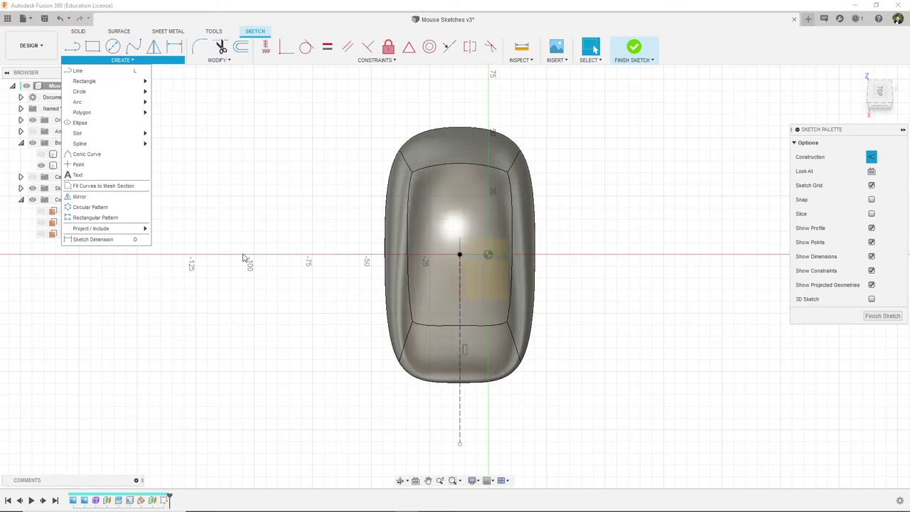
{"action": "mouse_move", "coordinate": [86, 137]}
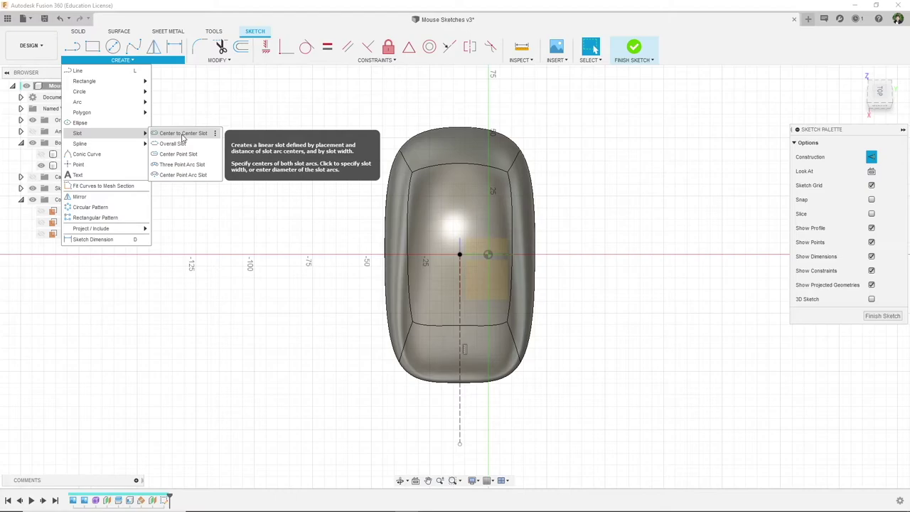
{"action": "left_click", "coordinate": [182, 133]}
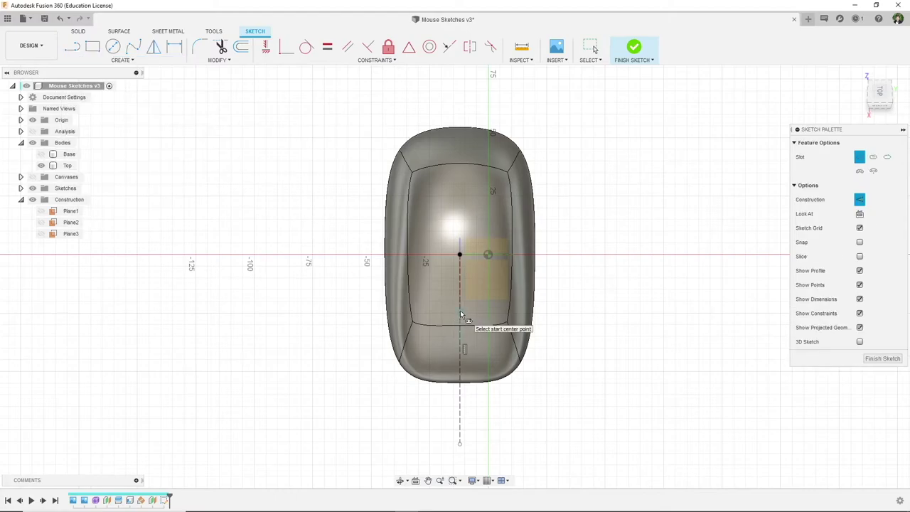
{"action": "left_click", "coordinate": [460, 310]}
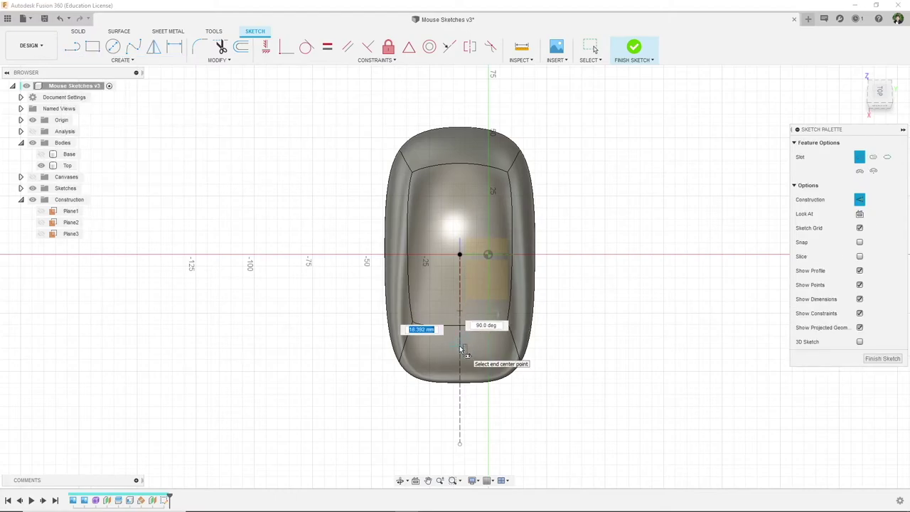
{"action": "type", "text": "15"}
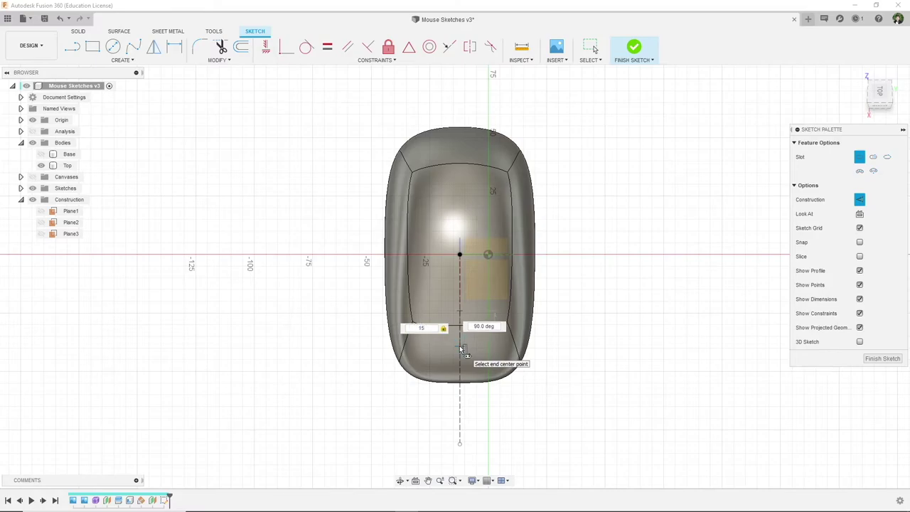
{"action": "key", "text": "Return"}
{"action": "scroll", "coordinate": [466, 349], "scroll_direction": "up", "scroll_amount": 3}
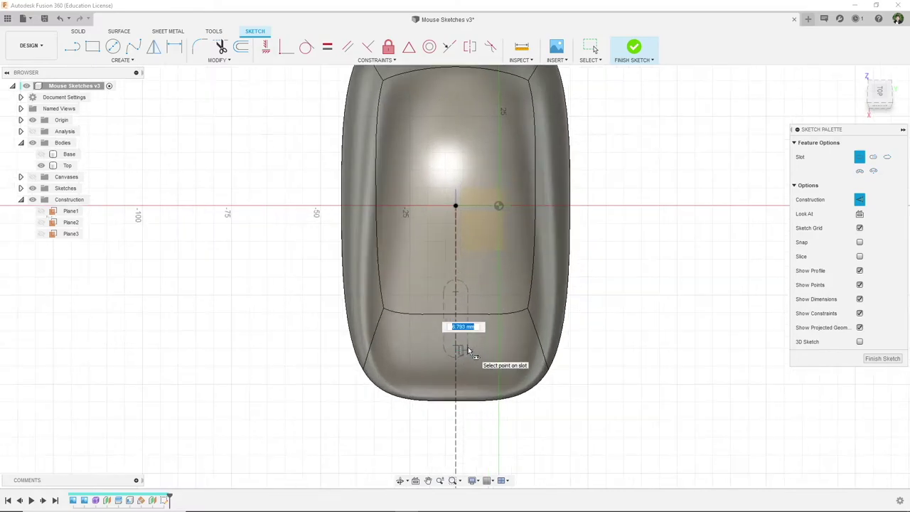
{"action": "scroll", "coordinate": [468, 350], "scroll_direction": "up", "scroll_amount": 2}
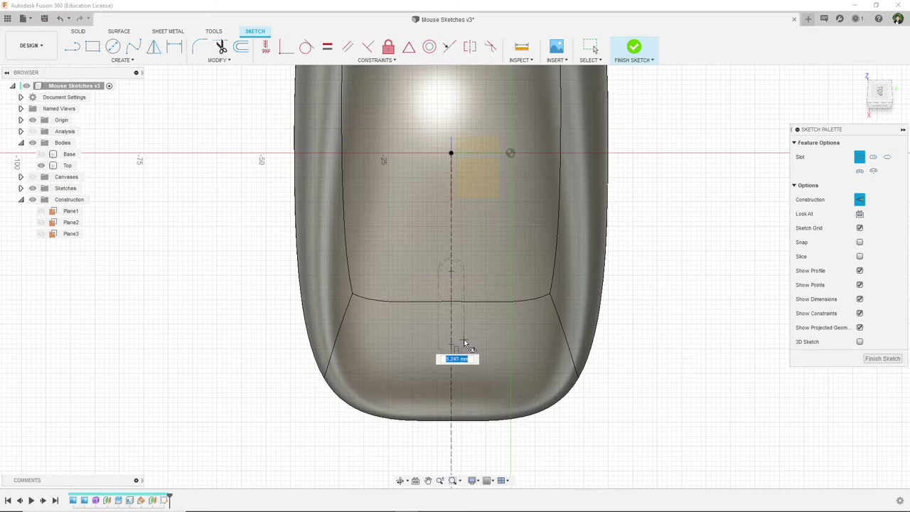
{"action": "type", "text": "6"}
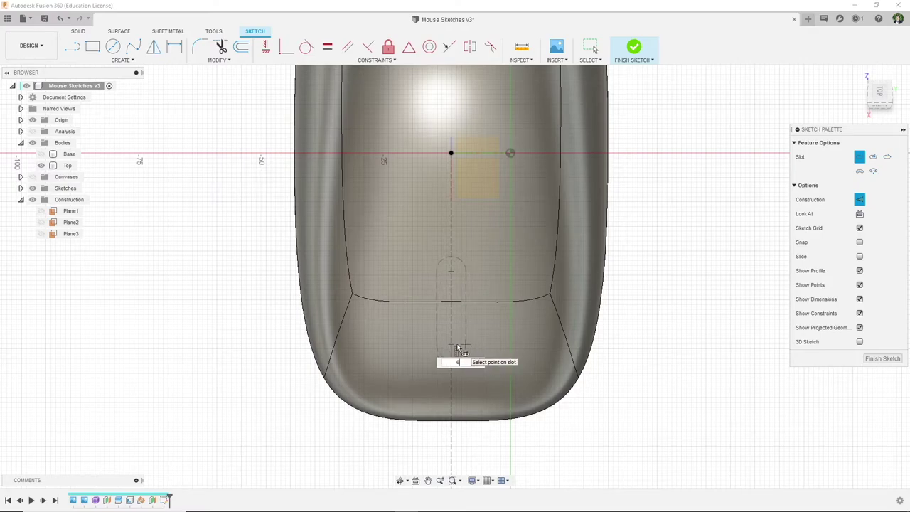
{"action": "key", "text": "Return"}
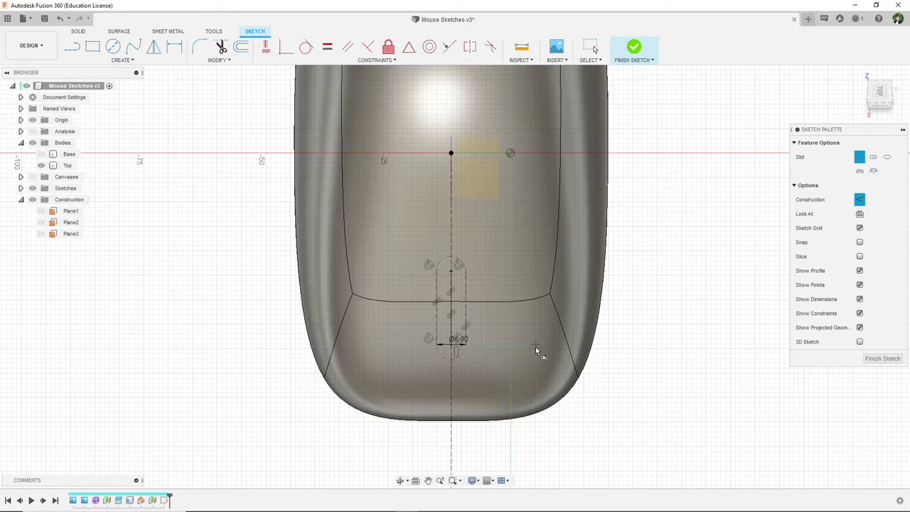
{"action": "scroll", "coordinate": [536, 346], "scroll_direction": "up", "scroll_amount": 3}
{"action": "key", "text": "Escape"}
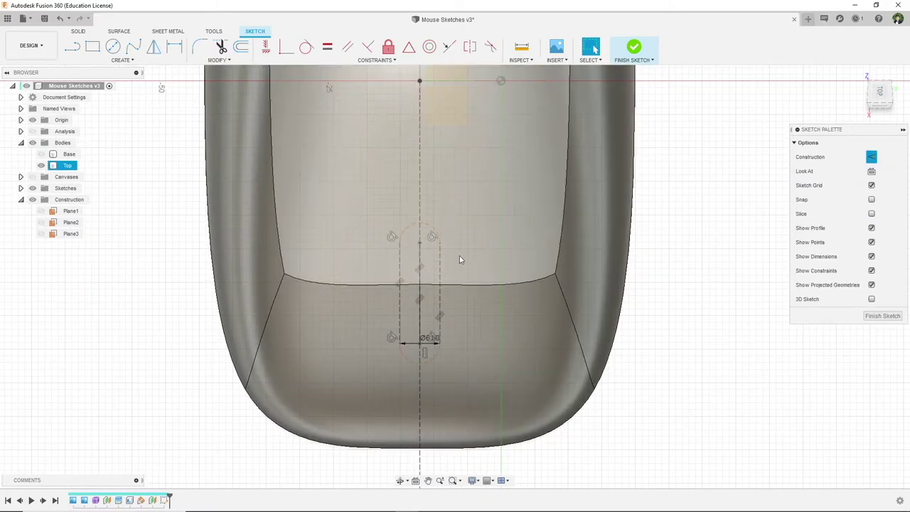
Step: Convert the slot's curves and centre point from construction to regular sketch geometry
{"action": "left_click", "coordinate": [439, 270]}
{"action": "left_click", "coordinate": [399, 261], "text": "shift"}
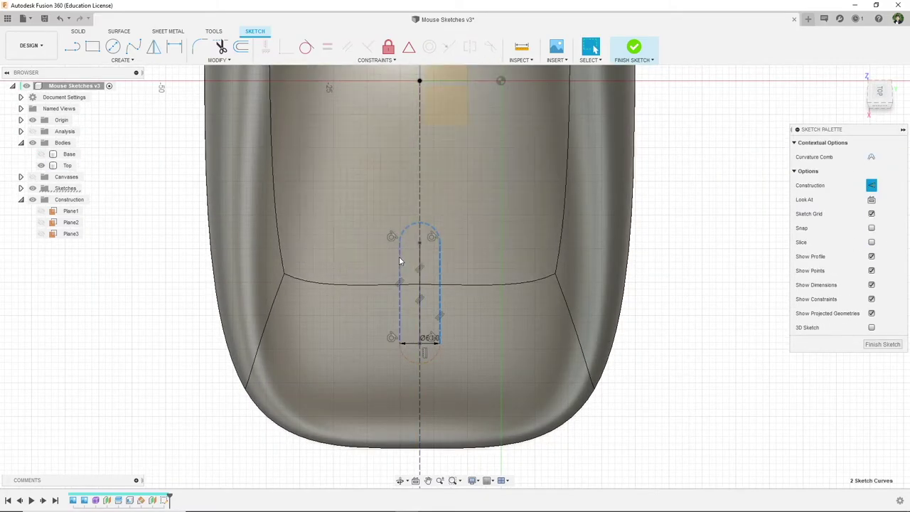
{"action": "left_click", "coordinate": [420, 343], "text": "shift"}
{"action": "left_click", "coordinate": [872, 186]}
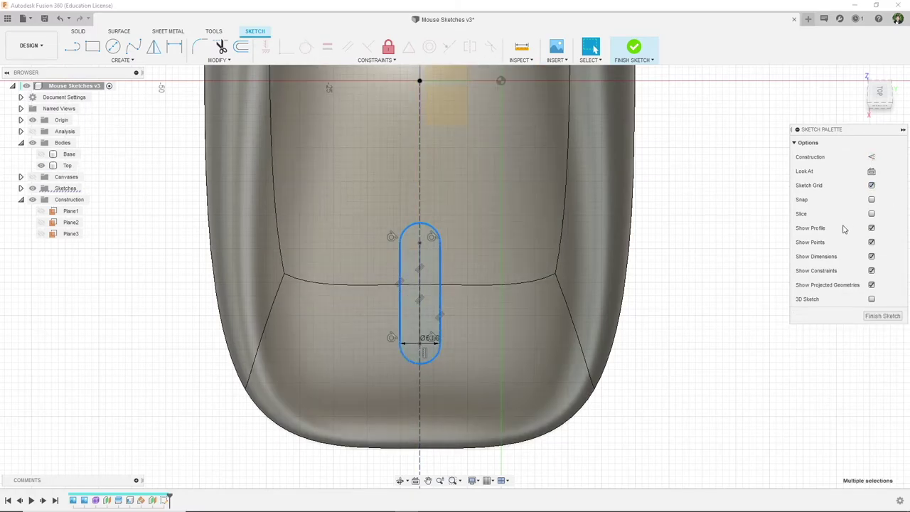
{"action": "scroll", "coordinate": [640, 384], "scroll_direction": "down", "scroll_amount": 3}
{"action": "left_click", "coordinate": [715, 365]}
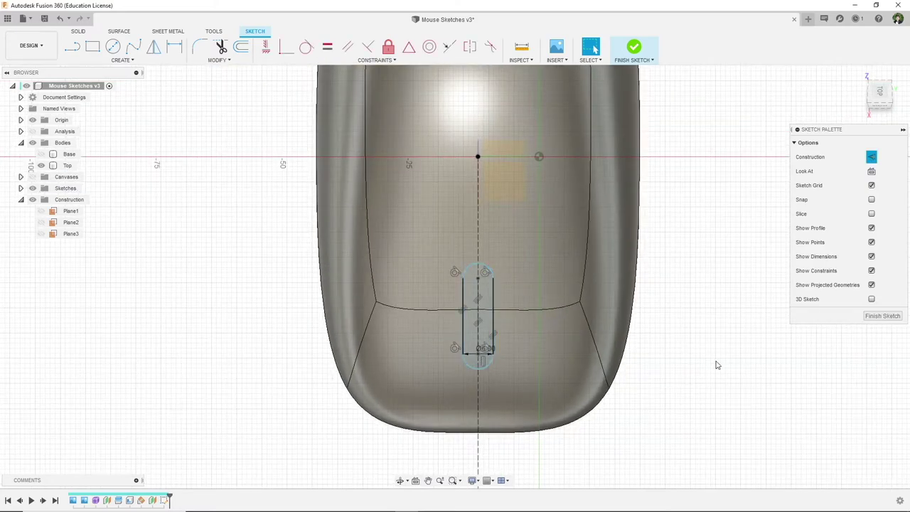
{"action": "middle_click_drag", "start_coordinate": [573, 421], "coordinate": [489, 364], "text": "shift"}
Step: Finish the sketch and extrude the slot profile as a cut with extent All
{"action": "middle_click_drag", "start_coordinate": [443, 282], "coordinate": [491, 334], "text": "shift"}
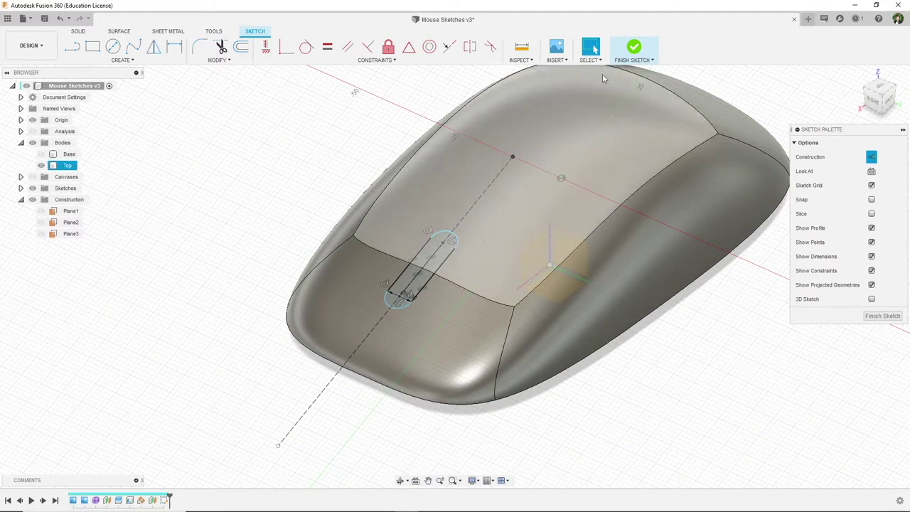
{"action": "left_click", "coordinate": [634, 47]}
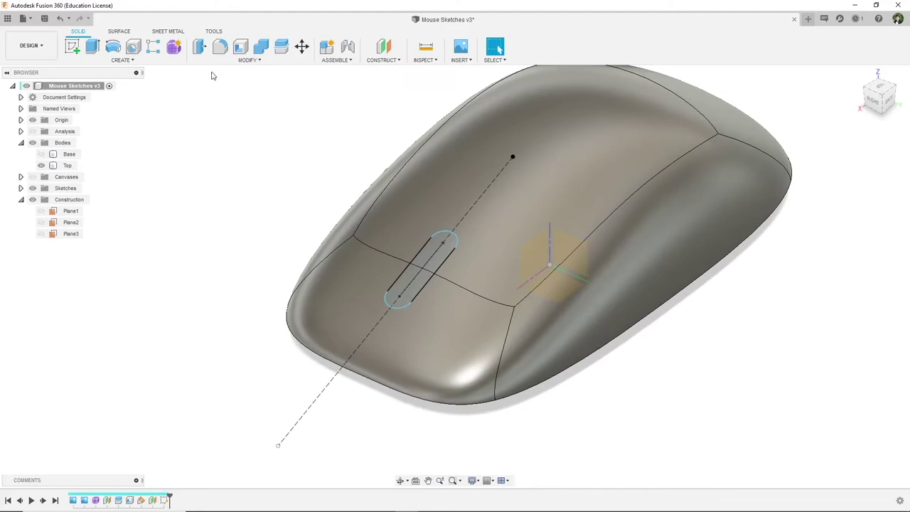
{"action": "left_click", "coordinate": [92, 46]}
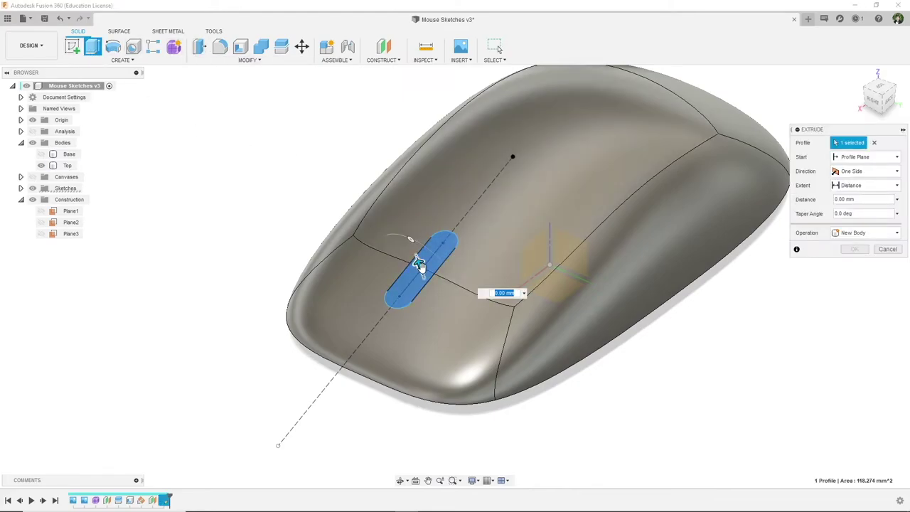
{"action": "left_click_drag", "start_coordinate": [418, 263], "coordinate": [429, 285]}
{"action": "left_click", "coordinate": [871, 185]}
{"action": "left_click", "coordinate": [873, 220]}
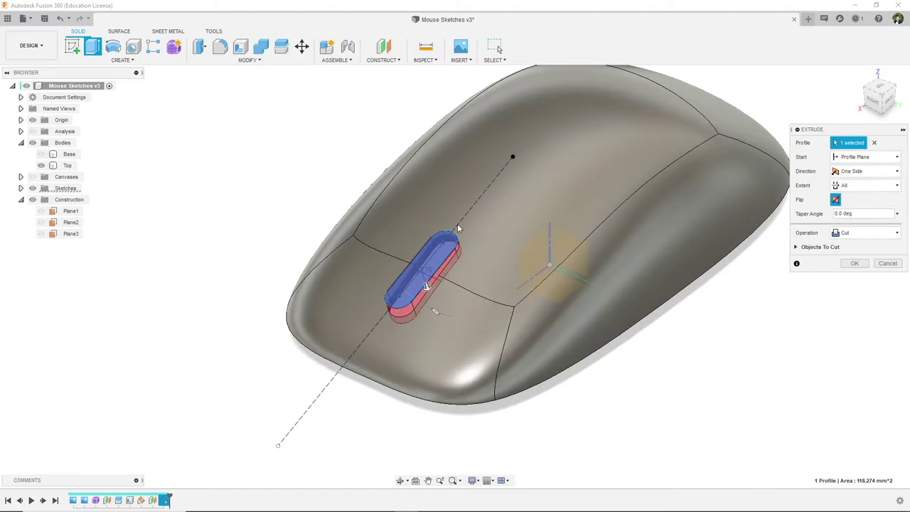
{"action": "middle_click_drag", "start_coordinate": [593, 406], "coordinate": [732, 376], "text": "shift"}
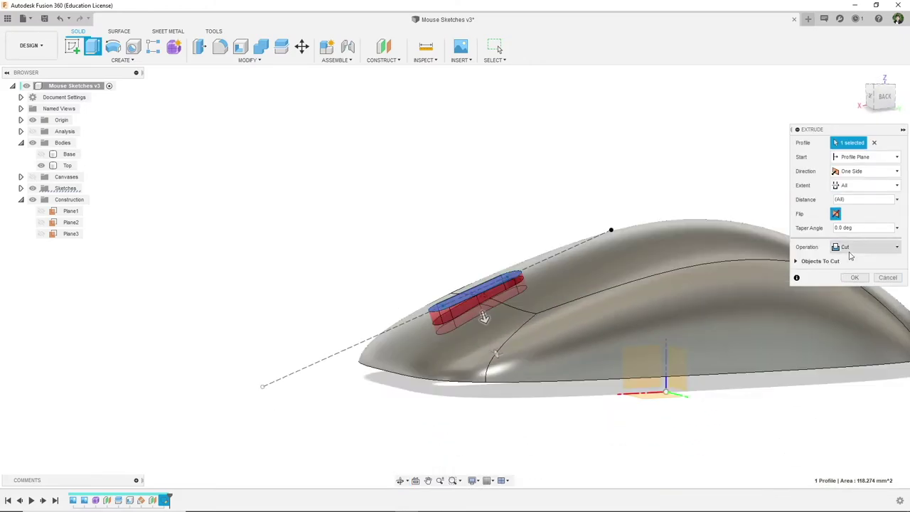
{"action": "left_click", "coordinate": [854, 278]}
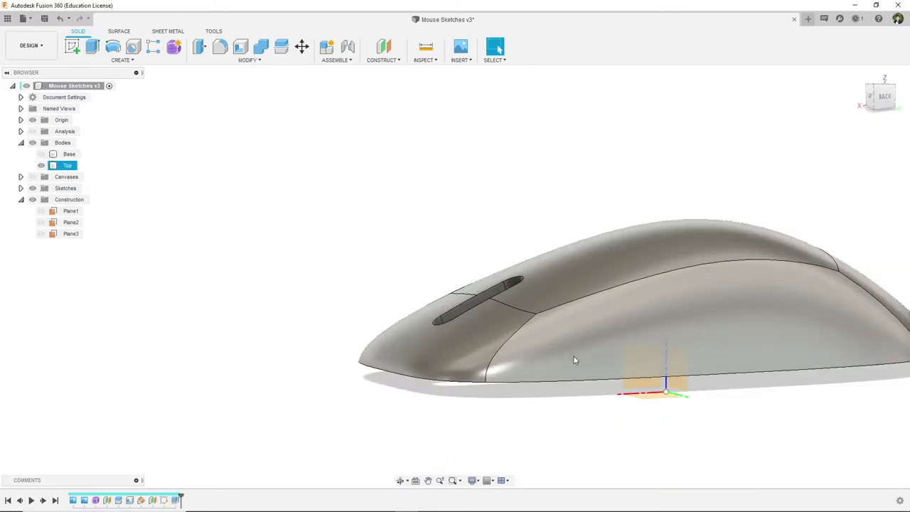
Step: Inspect the slot from above, then reopen Sketch2 for editing from the timeline
{"action": "middle_click_drag", "start_coordinate": [537, 371], "coordinate": [557, 382], "text": "shift"}
{"action": "scroll", "coordinate": [483, 318], "scroll_direction": "up", "scroll_amount": 5}
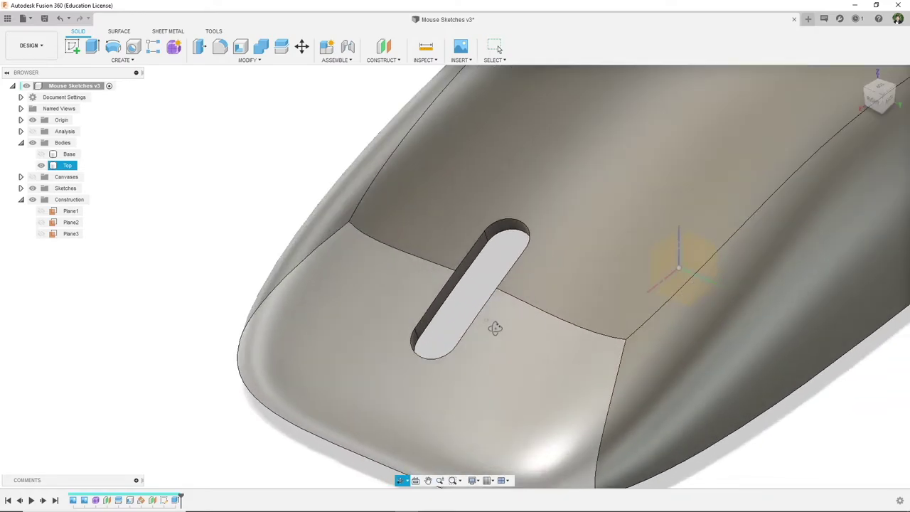
{"action": "scroll", "coordinate": [494, 325], "scroll_direction": "down", "scroll_amount": 5}
{"action": "middle_click_drag", "start_coordinate": [521, 343], "coordinate": [440, 319], "text": "shift"}
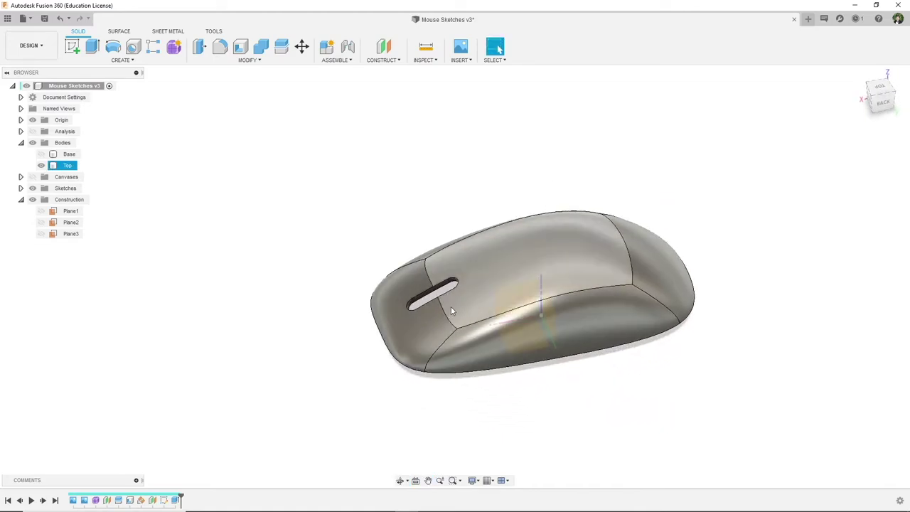
{"action": "scroll", "coordinate": [450, 307], "scroll_direction": "up", "scroll_amount": 3}
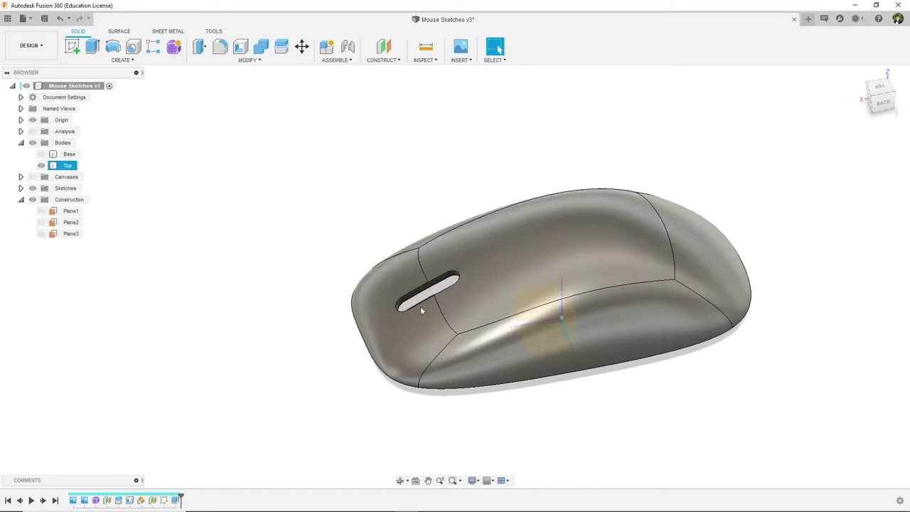
{"action": "right_click", "coordinate": [165, 500]}
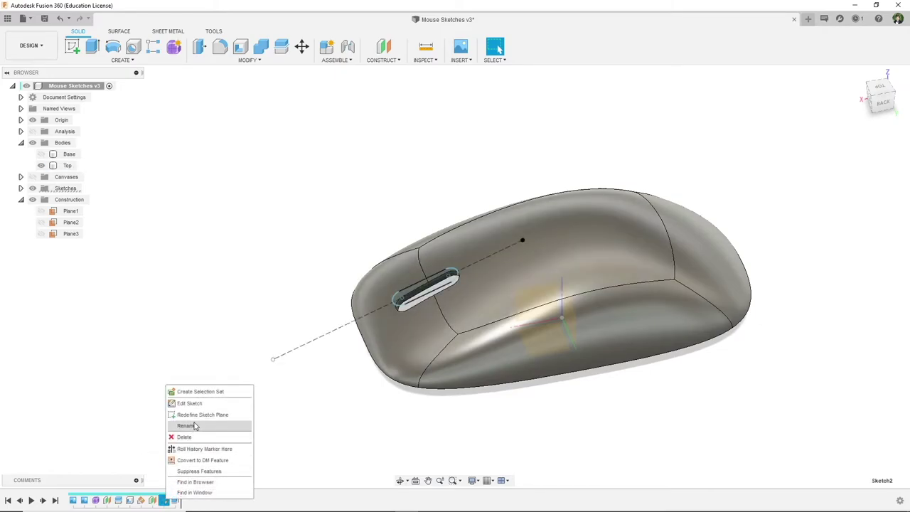
{"action": "left_click", "coordinate": [186, 403]}
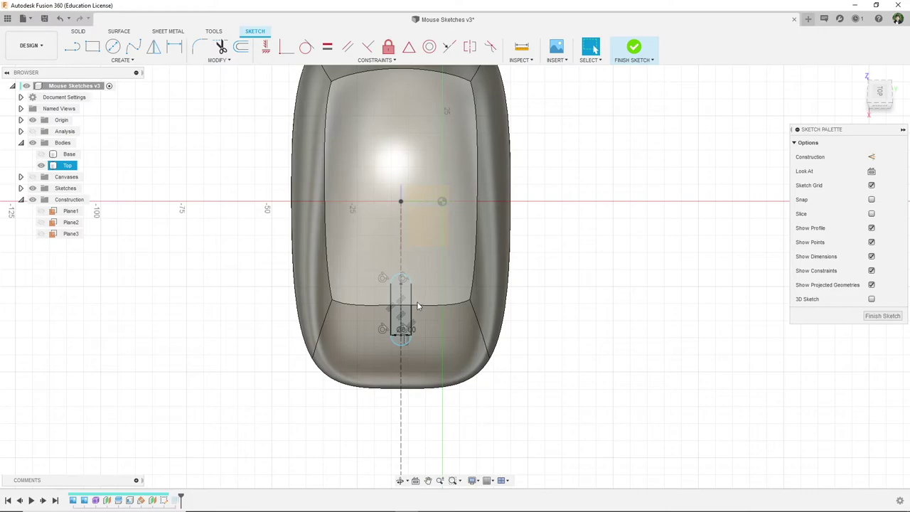
Step: Finish Sketch2 unchanged and zoom in to check the slot opening
{"action": "left_click", "coordinate": [412, 313]}
{"action": "left_click", "coordinate": [881, 317]}
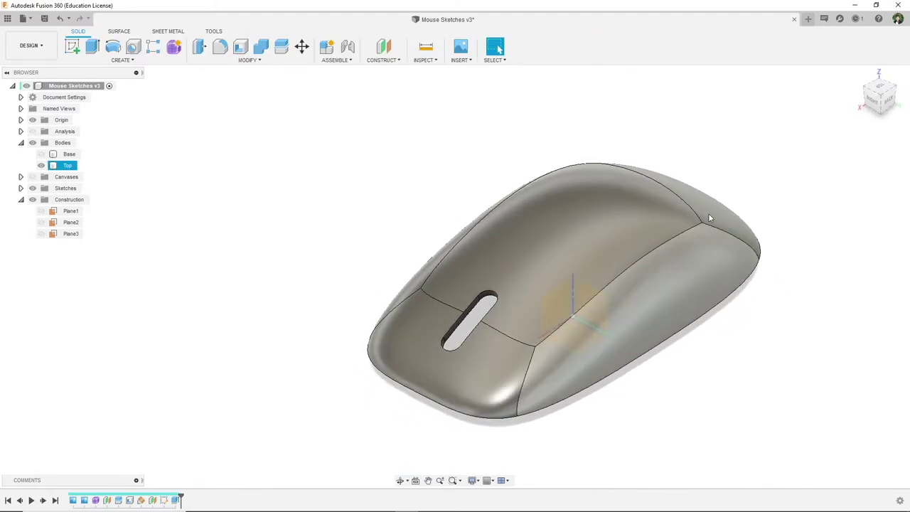
{"action": "middle_click_drag", "start_coordinate": [552, 327], "coordinate": [480, 290], "text": "shift"}
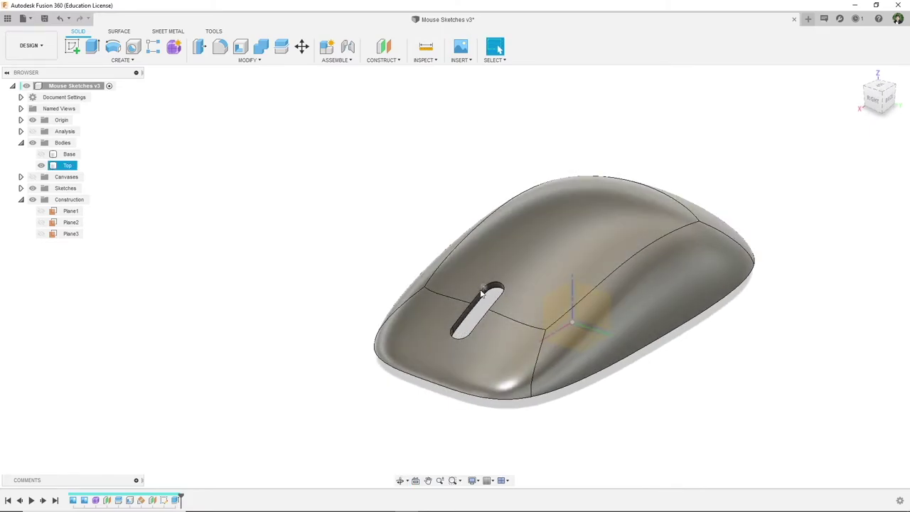
{"action": "scroll", "coordinate": [485, 295], "scroll_direction": "up", "scroll_amount": 5}
{"action": "middle_click_drag", "start_coordinate": [494, 300], "coordinate": [427, 299], "text": "shift"}
Step: Show the Analysis folder's draft shading and orbit around the body to check the slot walls
{"action": "left_click", "coordinate": [425, 60]}
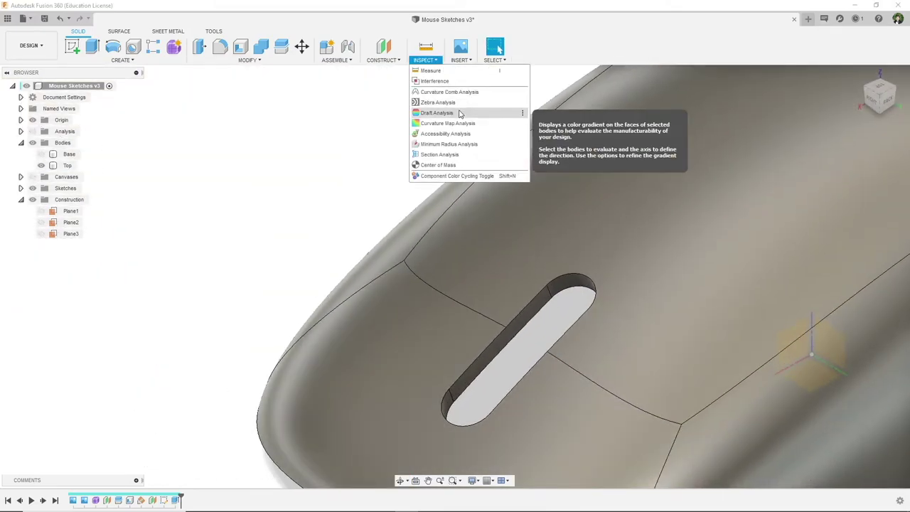
{"action": "left_click", "coordinate": [461, 114]}
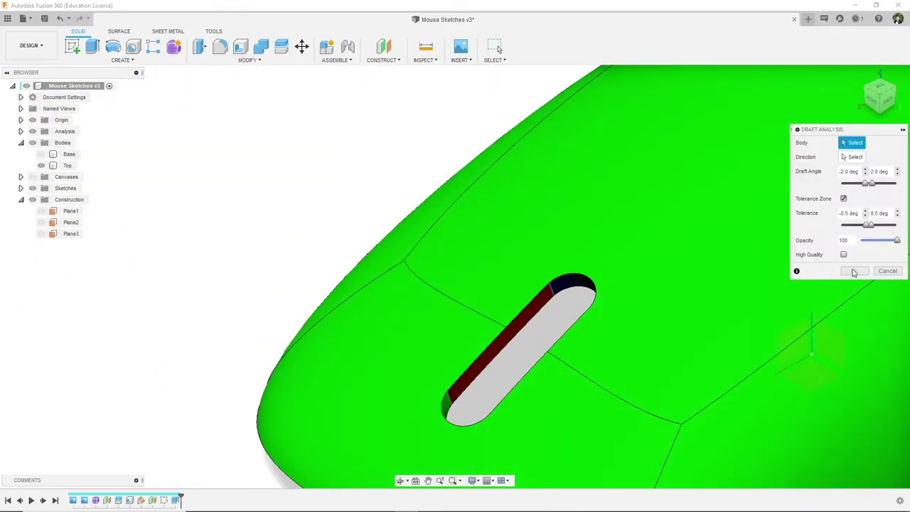
{"action": "scroll", "coordinate": [483, 285], "scroll_direction": "down", "scroll_amount": 1}
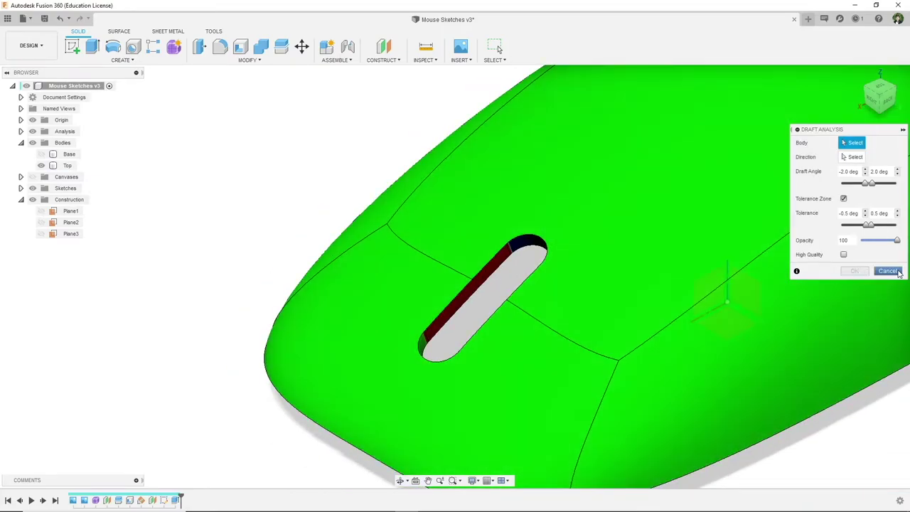
{"action": "left_click", "coordinate": [888, 271]}
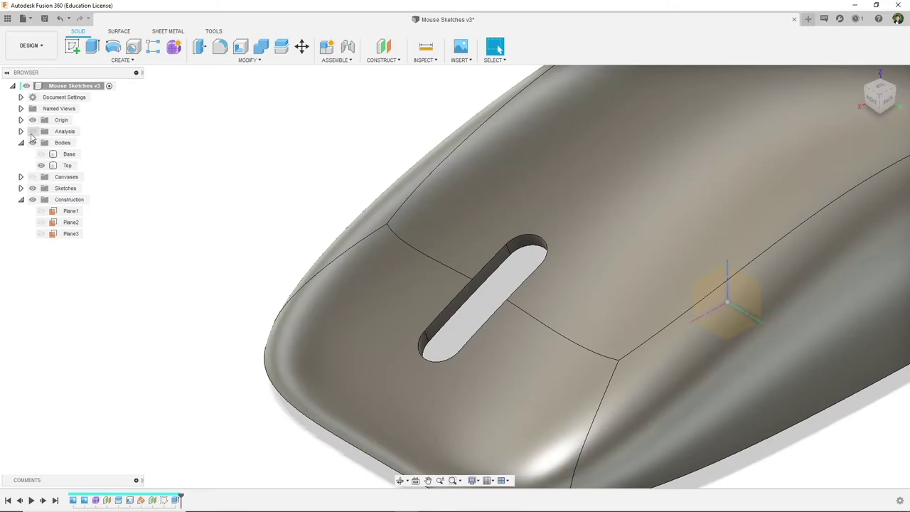
{"action": "left_click", "coordinate": [32, 132]}
{"action": "middle_click_drag", "start_coordinate": [496, 327], "coordinate": [497, 47], "text": "shift"}
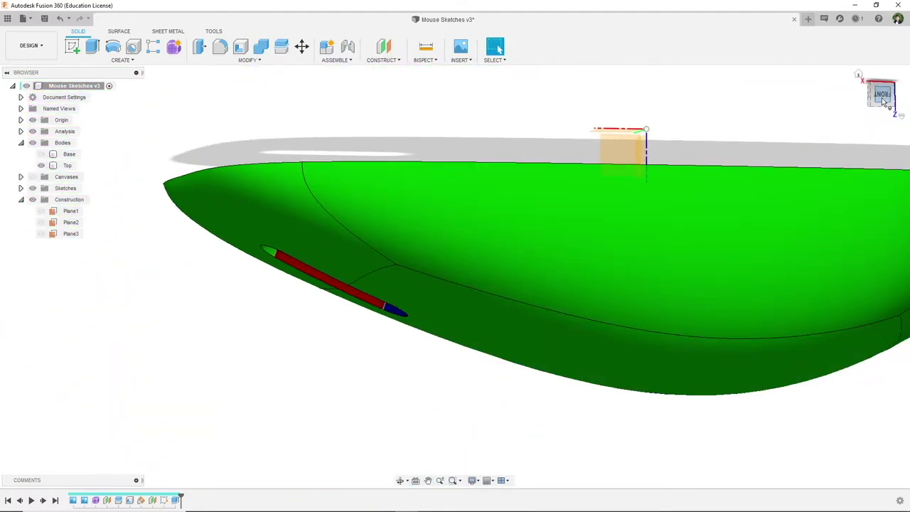
{"action": "left_click", "coordinate": [884, 101]}
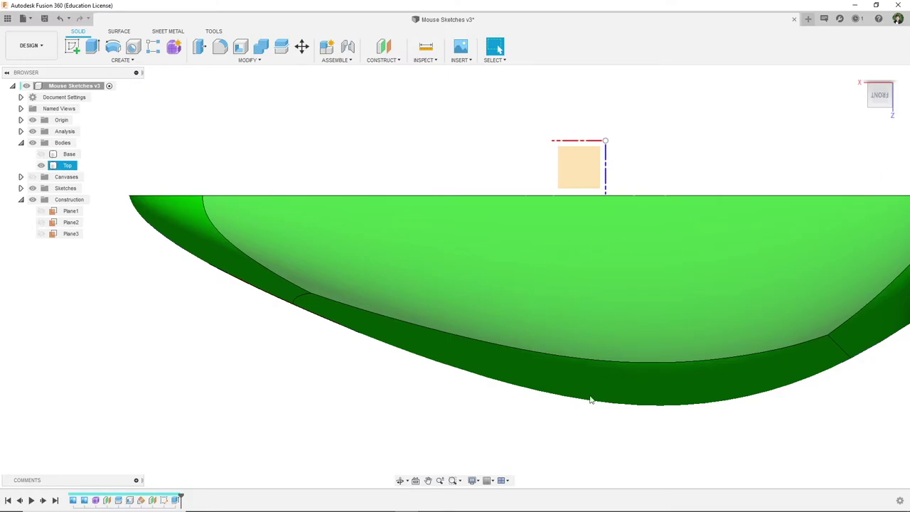
{"action": "middle_click_drag", "start_coordinate": [554, 420], "coordinate": [866, 317], "text": "shift"}
{"action": "middle_click_drag", "start_coordinate": [802, 342], "coordinate": [483, 364], "text": "shift"}
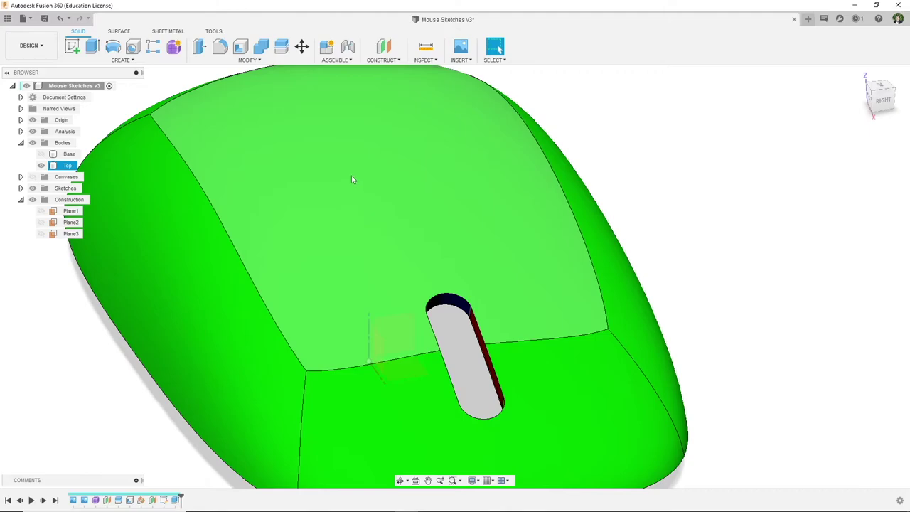
{"action": "middle_click_drag", "start_coordinate": [353, 179], "coordinate": [511, 342], "text": "shift"}
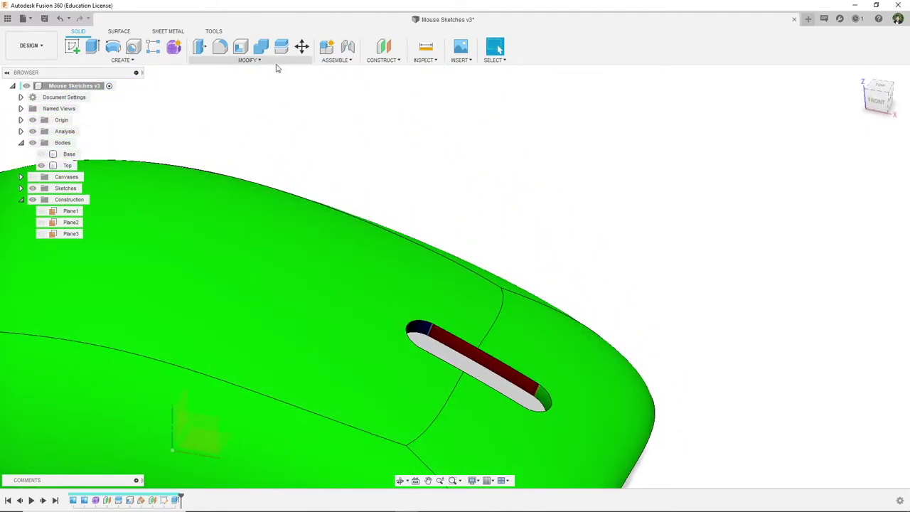
{"action": "left_click", "coordinate": [213, 61]}
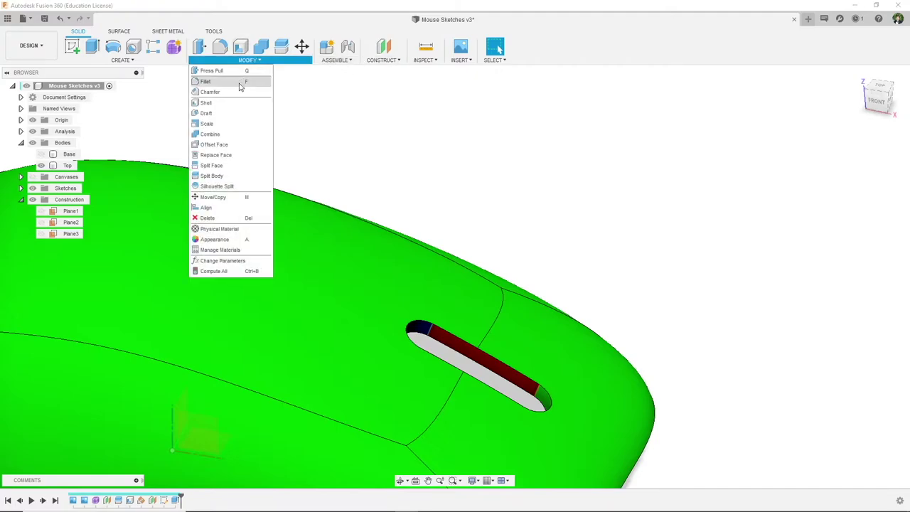
Step: Chamfer the slot's top edge with a 1.00 mm distance
{"action": "left_click", "coordinate": [238, 93]}
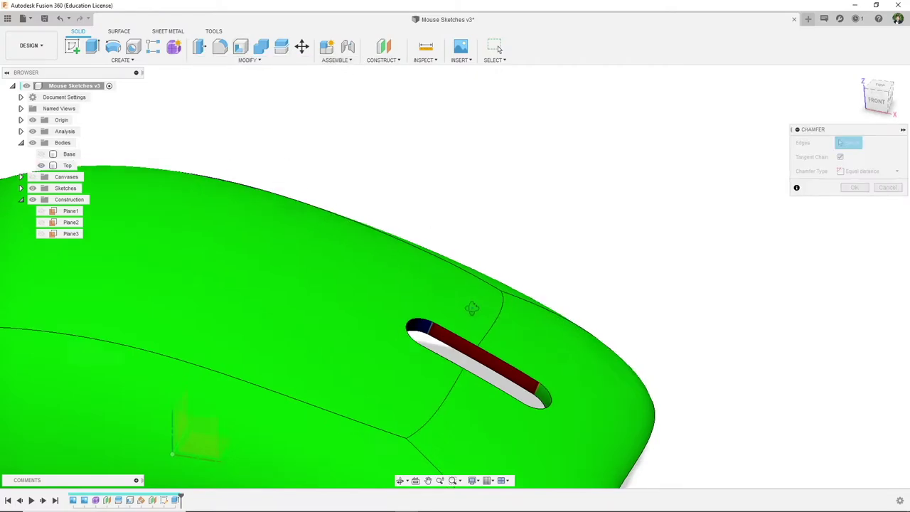
{"action": "middle_click_drag", "start_coordinate": [472, 313], "coordinate": [502, 218], "text": "shift"}
{"action": "left_click", "coordinate": [482, 215]}
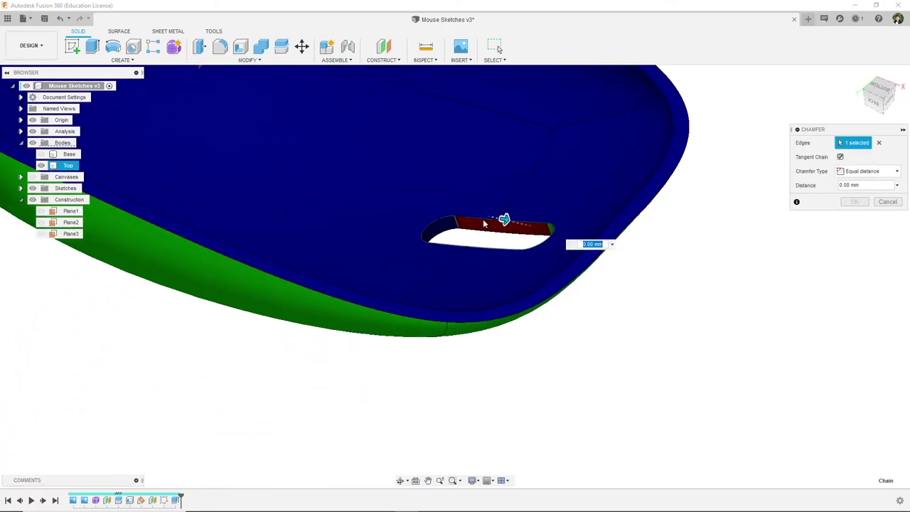
{"action": "left_click_drag", "start_coordinate": [502, 218], "coordinate": [508, 220]}
{"action": "middle_click_drag", "start_coordinate": [513, 239], "coordinate": [554, 227], "text": "shift"}
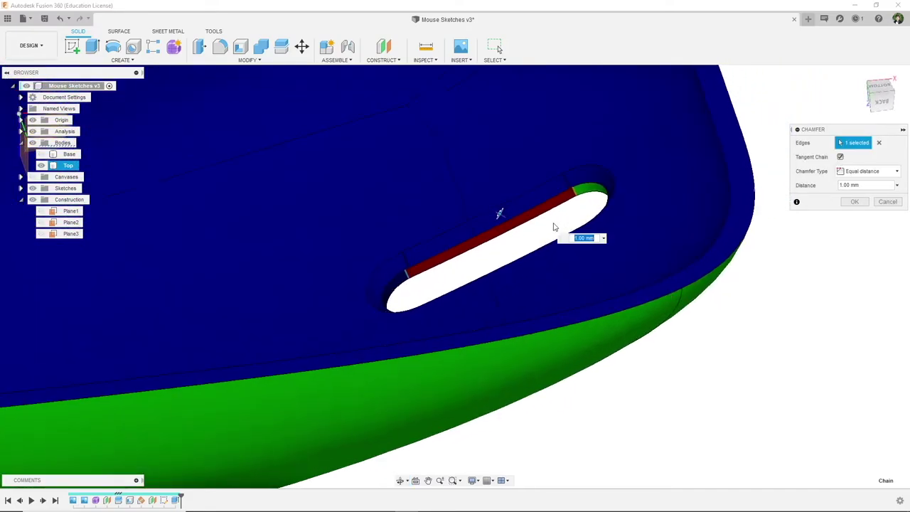
{"action": "mouse_move", "coordinate": [418, 323]}
{"action": "middle_mouse_down", "text": "shift"}
{"action": "mouse_move", "coordinate": [504, 309]}
{"action": "mouse_move", "coordinate": [431, 312]}
{"action": "middle_mouse_up", "text": "shift"}
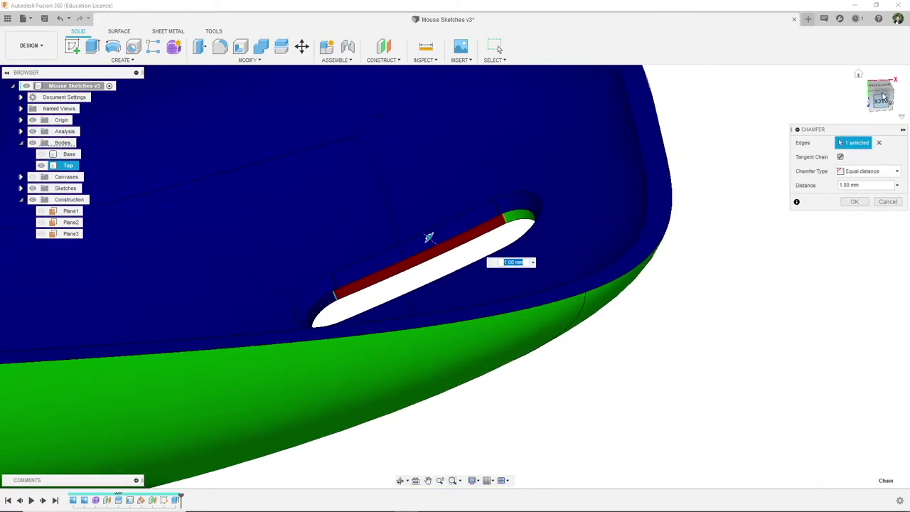
{"action": "scroll", "coordinate": [577, 282], "scroll_direction": "up", "scroll_amount": 2}
{"action": "scroll", "coordinate": [569, 276], "scroll_direction": "down", "scroll_amount": 1}
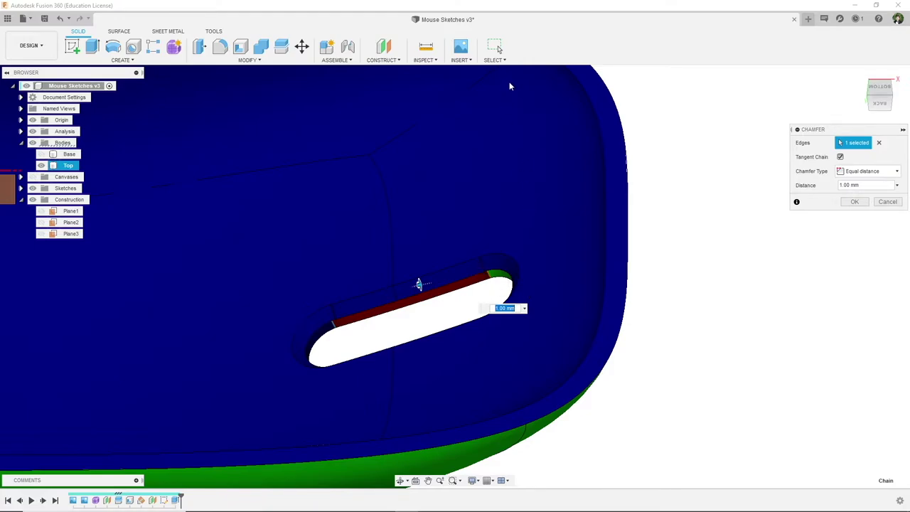
{"action": "middle_click_drag", "start_coordinate": [486, 282], "coordinate": [581, 303], "text": "shift"}
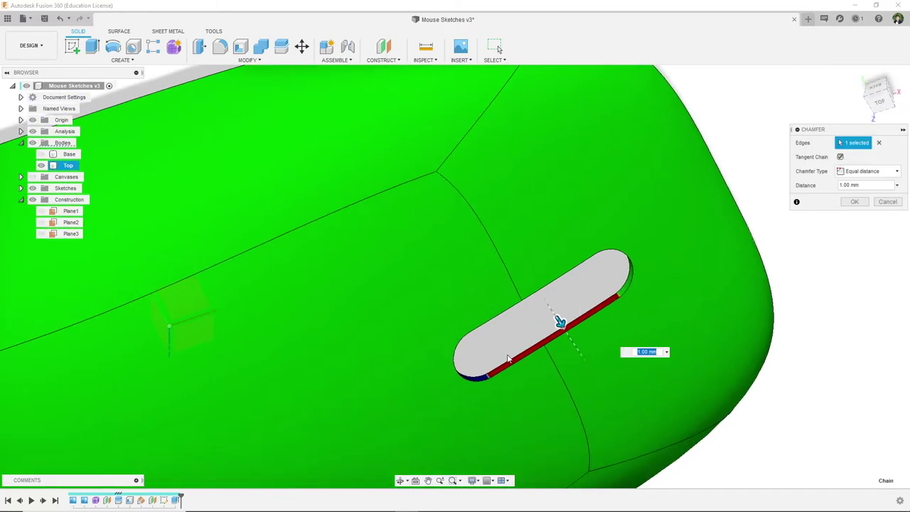
{"action": "left_click", "coordinate": [854, 201]}
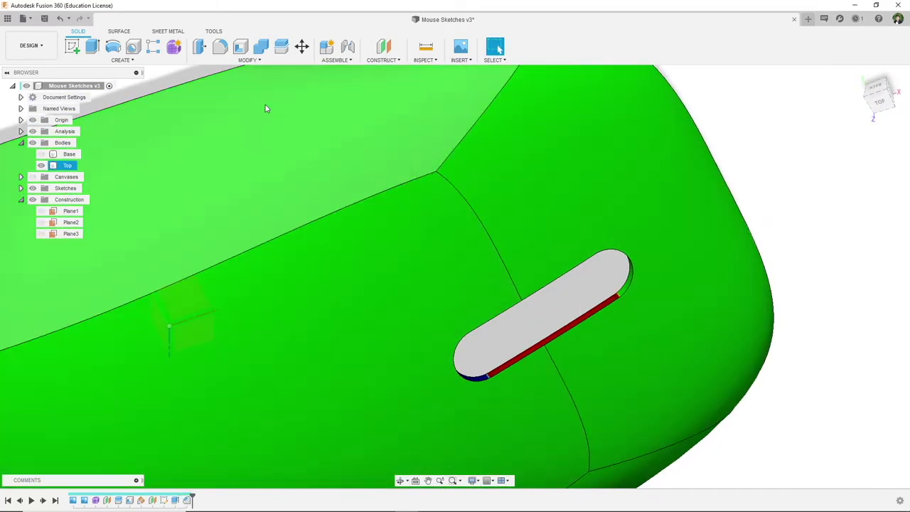
Step: Apply a second 1.00 mm chamfer to the remaining slot edge and inspect the underside
{"action": "left_click", "coordinate": [243, 60]}
{"action": "left_click", "coordinate": [224, 90]}
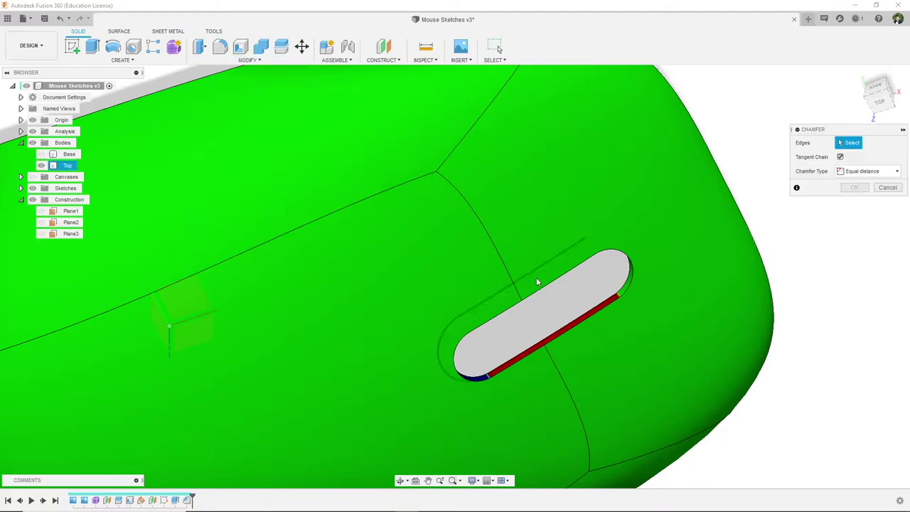
{"action": "left_click", "coordinate": [549, 288]}
{"action": "mouse_move", "coordinate": [548, 291]}
{"action": "middle_mouse_down", "text": "shift"}
{"action": "mouse_move", "coordinate": [532, 288]}
{"action": "mouse_move", "coordinate": [551, 286]}
{"action": "middle_mouse_up", "text": "shift"}
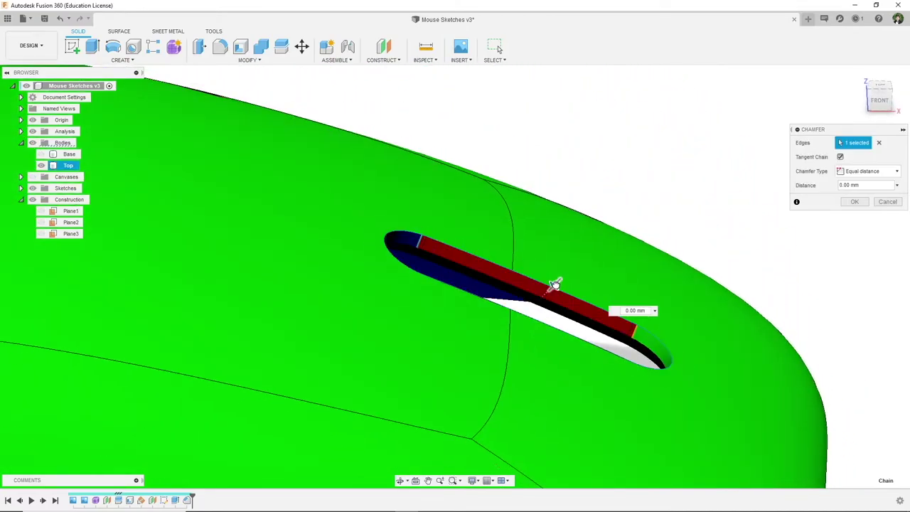
{"action": "middle_click_drag", "start_coordinate": [556, 331], "coordinate": [542, 310], "text": "shift"}
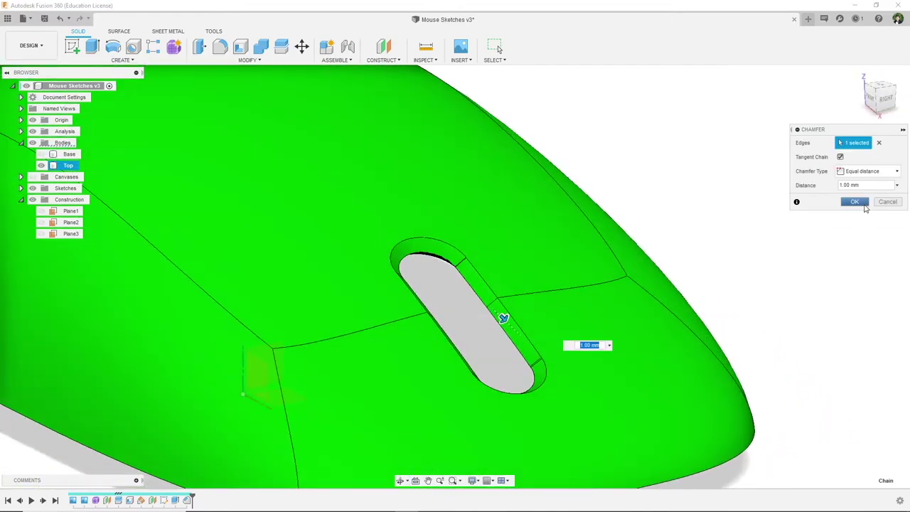
{"action": "left_click", "coordinate": [854, 202]}
{"action": "scroll", "coordinate": [514, 314], "scroll_direction": "down", "scroll_amount": 5}
{"action": "middle_click_drag", "start_coordinate": [514, 315], "coordinate": [441, 401], "text": "shift"}
{"action": "left_click", "coordinate": [603, 381]}
{"action": "middle_click_drag", "start_coordinate": [652, 399], "coordinate": [630, 425], "text": "shift"}
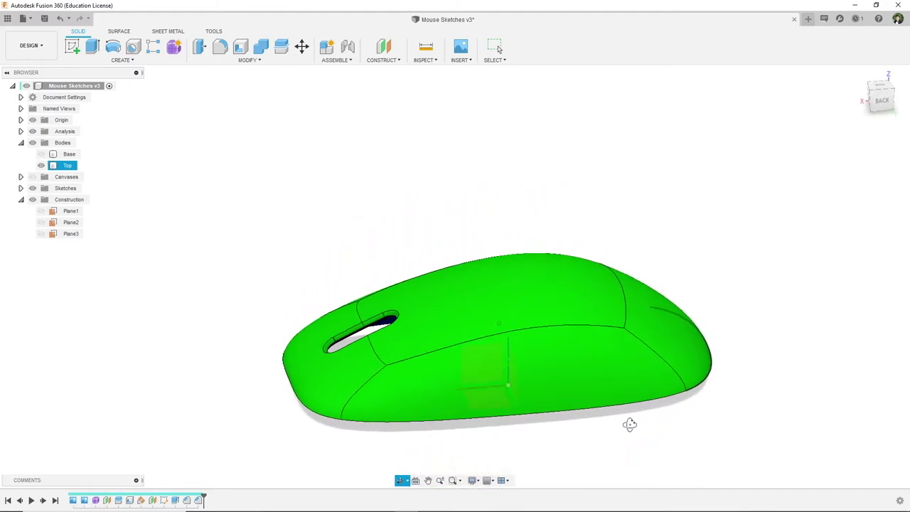
Step: Save the design as a new version with the description 'Pattern Created'
{"action": "key", "text": "Escape"}
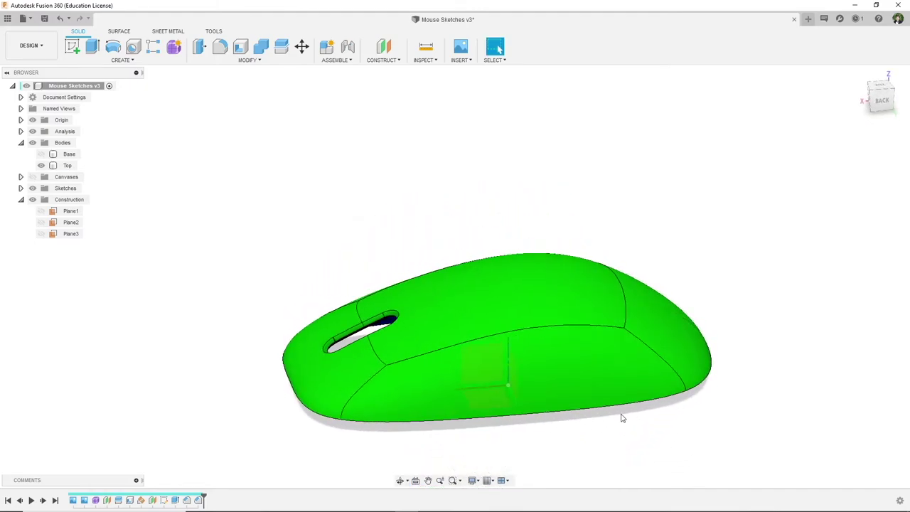
{"action": "left_click", "coordinate": [44, 19]}
{"action": "left_click_drag", "start_coordinate": [465, 246], "coordinate": [416, 247]}
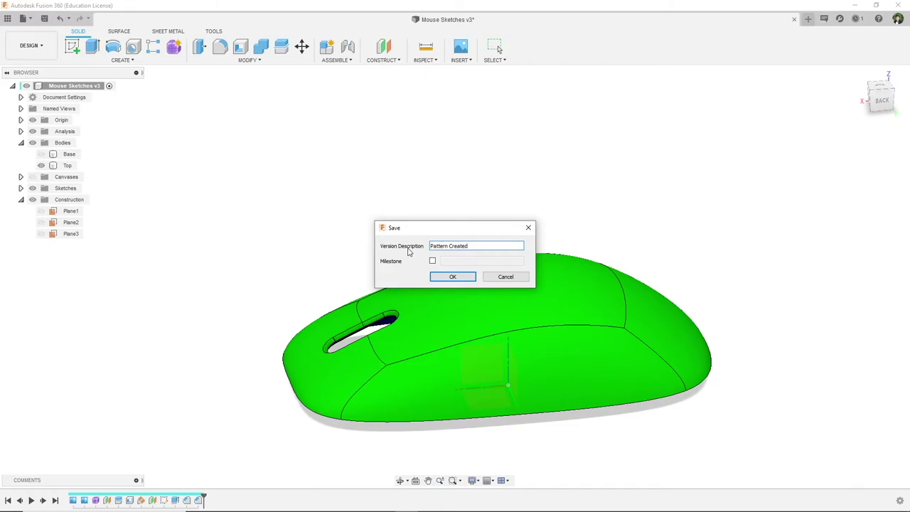
{"action": "left_click", "coordinate": [455, 277]}
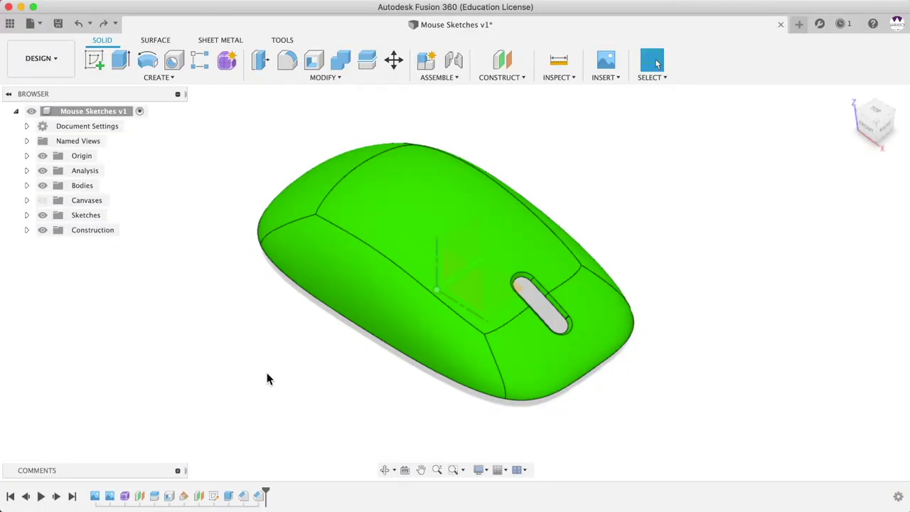
Step: Make the Canvases folder visible so the Top View canvas shows, with Side View turned off
{"action": "middle_click_drag", "start_coordinate": [283, 366], "coordinate": [267, 348], "text": "shift"}
{"action": "middle_click_drag", "start_coordinate": [278, 332], "coordinate": [256, 391], "text": "shift"}
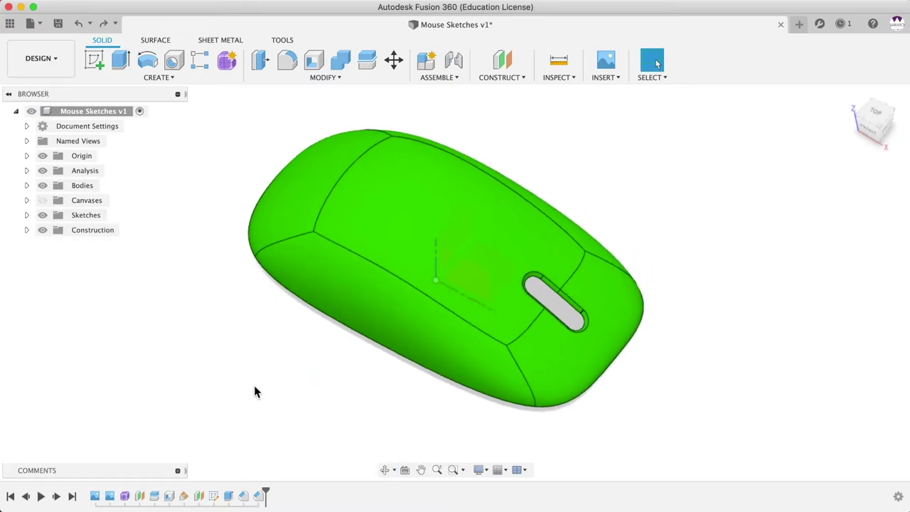
{"action": "left_click", "coordinate": [26, 200]}
{"action": "left_click", "coordinate": [53, 230]}
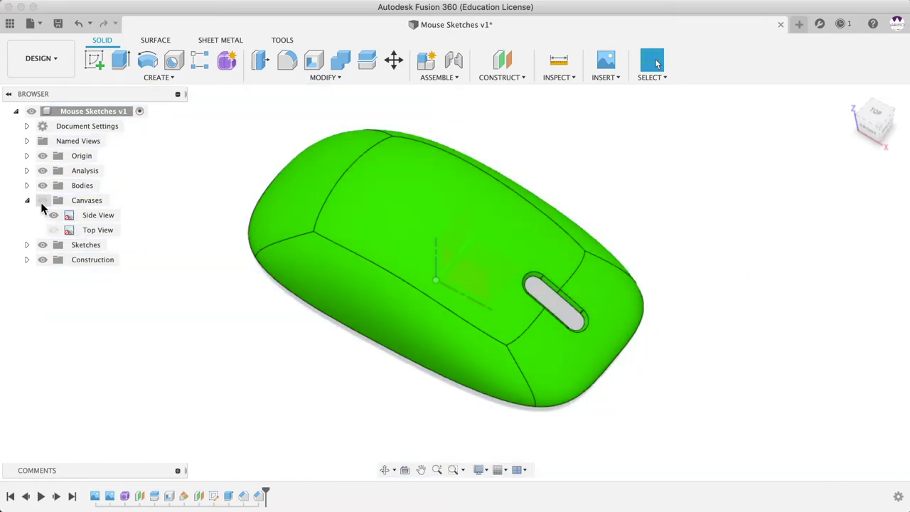
{"action": "left_click", "coordinate": [42, 200]}
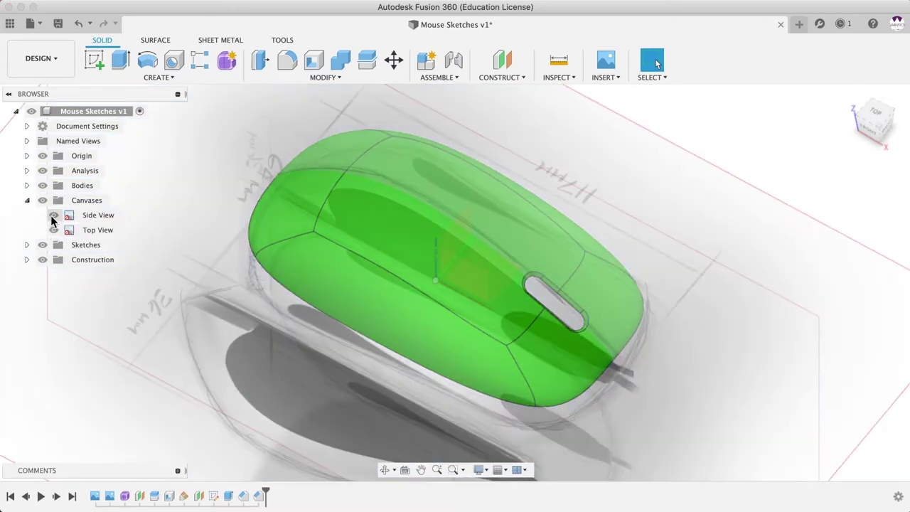
{"action": "left_click", "coordinate": [54, 215]}
{"action": "left_click", "coordinate": [54, 215]}
{"action": "middle_click_drag", "start_coordinate": [187, 270], "coordinate": [192, 291], "text": "shift"}
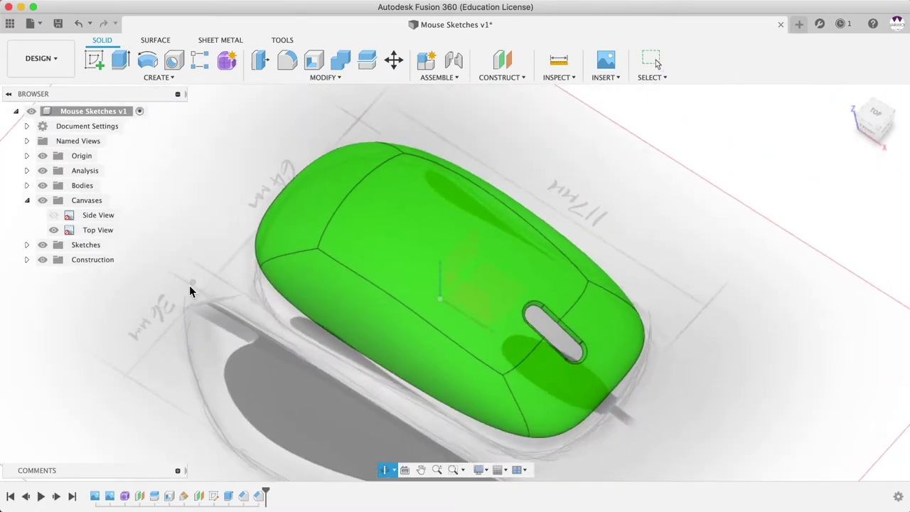
{"action": "key", "text": "F6"}
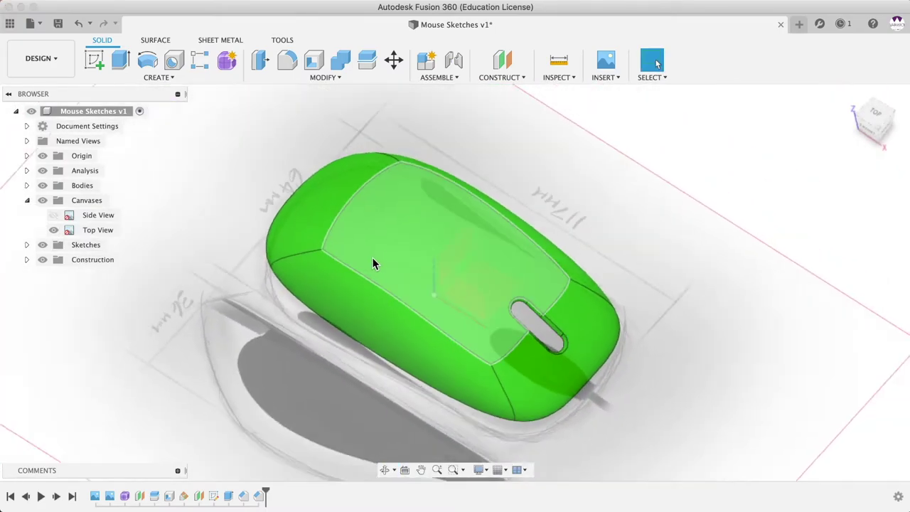
{"action": "left_click", "coordinate": [27, 199]}
{"action": "mouse_move", "coordinate": [372, 275]}
{"action": "middle_mouse_down", "text": "shift"}
{"action": "mouse_move", "coordinate": [278, 249]}
{"action": "mouse_move", "coordinate": [270, 263]}
{"action": "mouse_move", "coordinate": [339, 287]}
{"action": "mouse_move", "coordinate": [384, 260]}
{"action": "mouse_move", "coordinate": [336, 287]}
{"action": "mouse_move", "coordinate": [372, 271]}
{"action": "mouse_move", "coordinate": [362, 265]}
{"action": "middle_mouse_up", "text": "shift"}
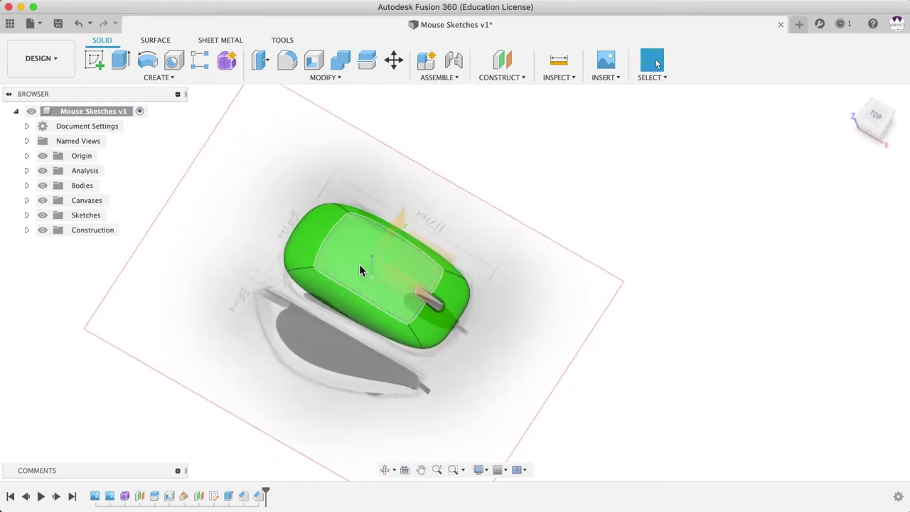
Step: Start a new sketch on the top origin plane
{"action": "left_click", "coordinate": [95, 61]}
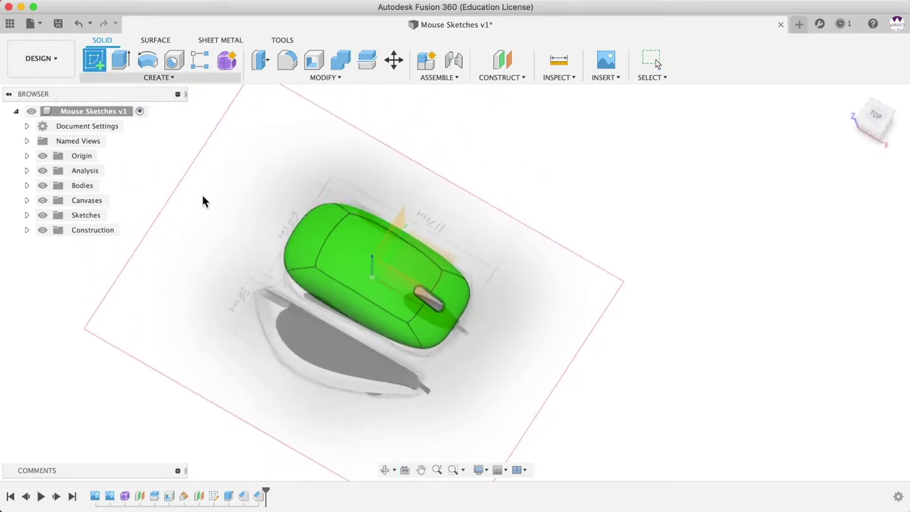
{"action": "left_click", "coordinate": [431, 263]}
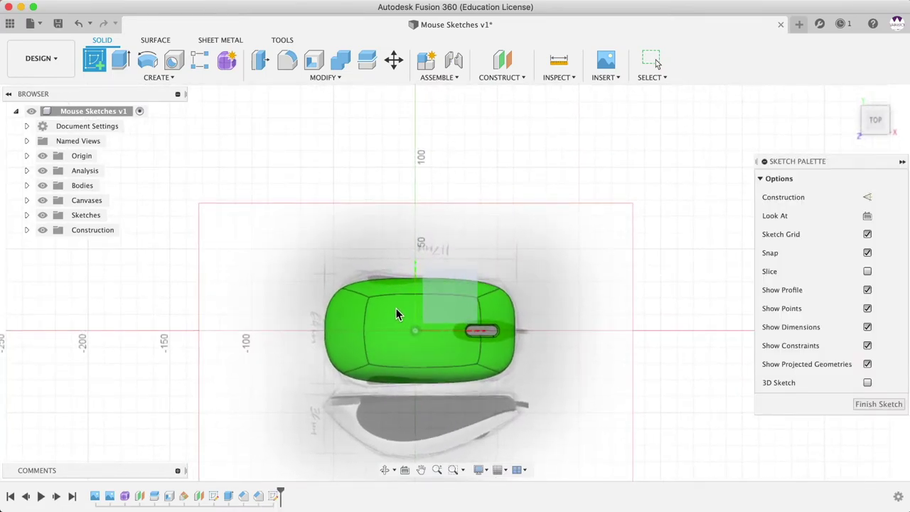
{"action": "scroll", "coordinate": [407, 323], "scroll_direction": "up", "scroll_amount": 5}
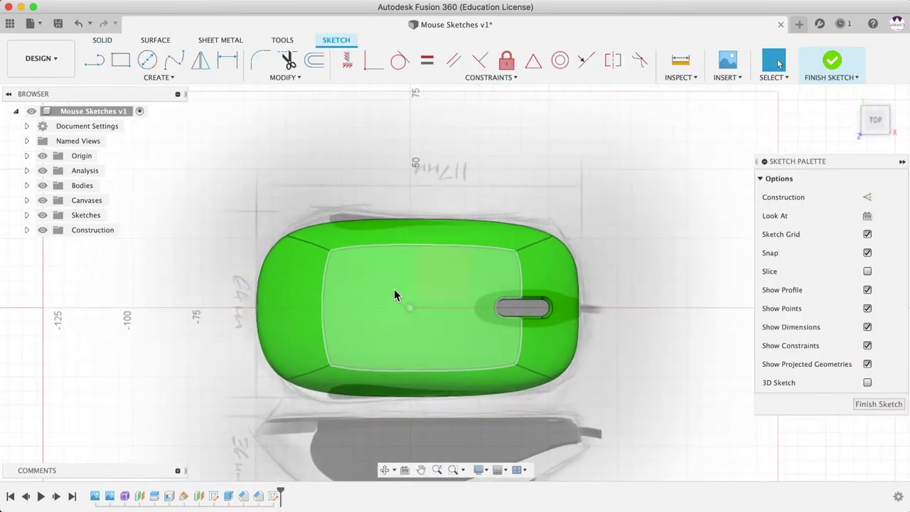
{"action": "scroll", "coordinate": [393, 291], "scroll_direction": "up", "scroll_amount": 3}
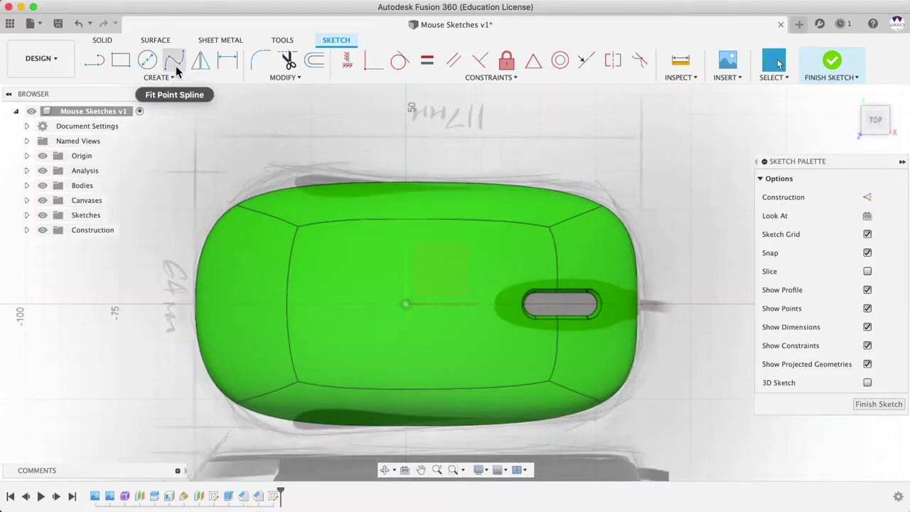
Step: Abandon a trial spline and project the mouse's top face into the sketch
{"action": "left_click", "coordinate": [175, 63]}
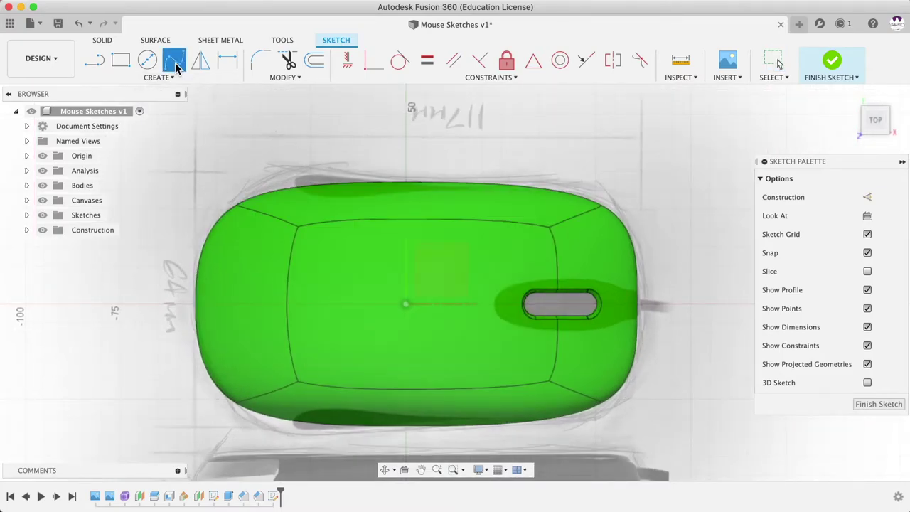
{"action": "left_click", "coordinate": [278, 170]}
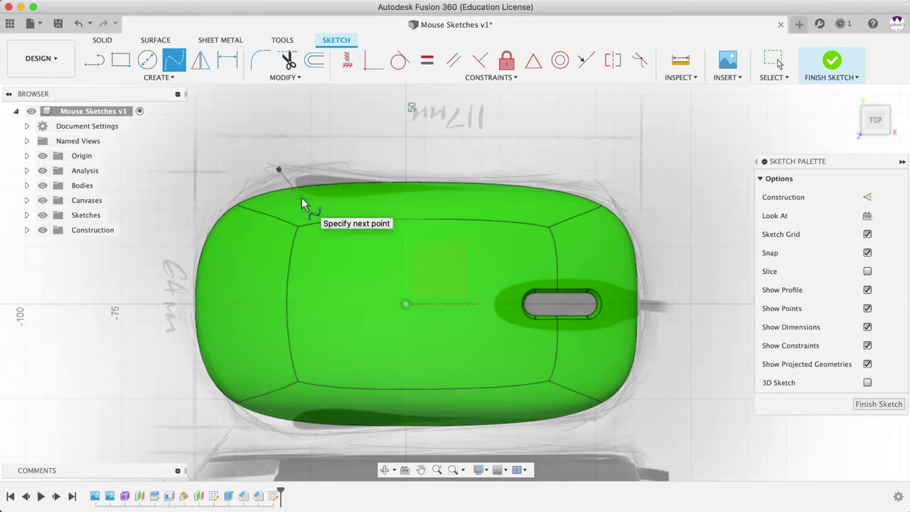
{"action": "left_click", "coordinate": [302, 199]}
{"action": "left_click", "coordinate": [369, 202]}
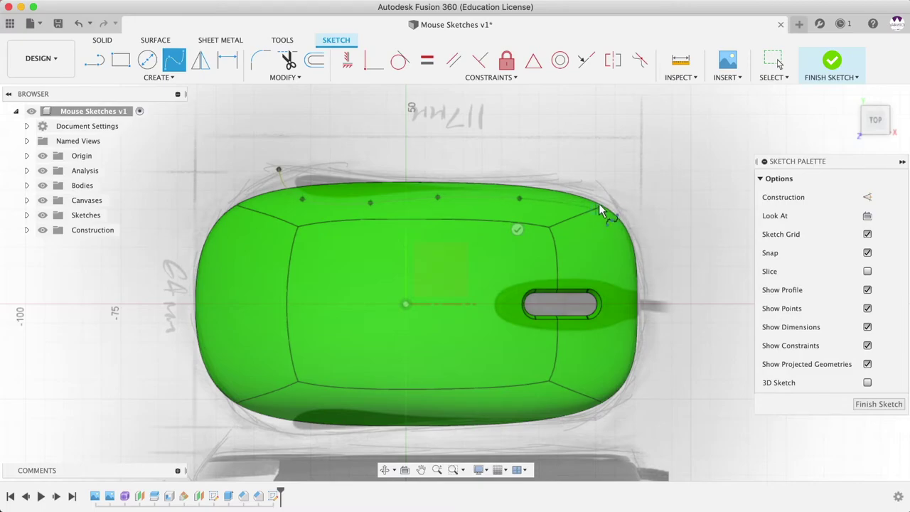
{"action": "key", "text": "Escape"}
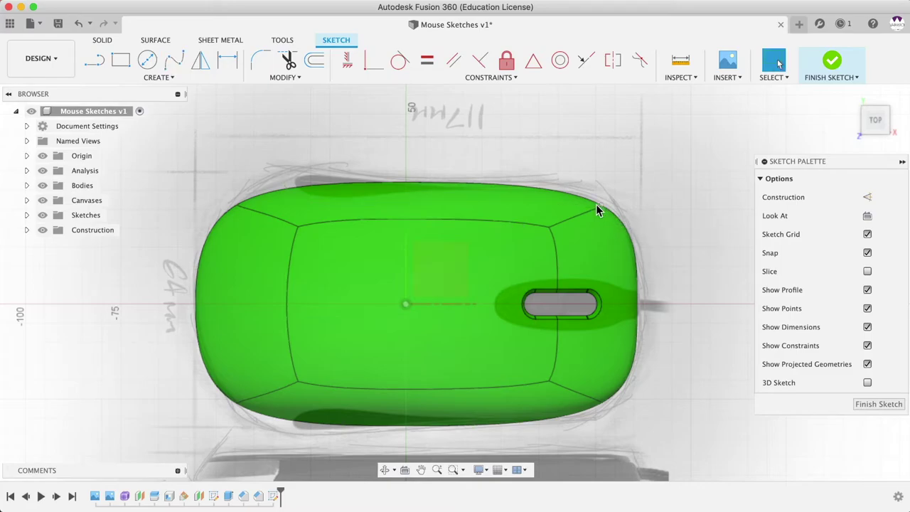
{"action": "key", "text": "p"}
{"action": "left_click", "coordinate": [538, 208]}
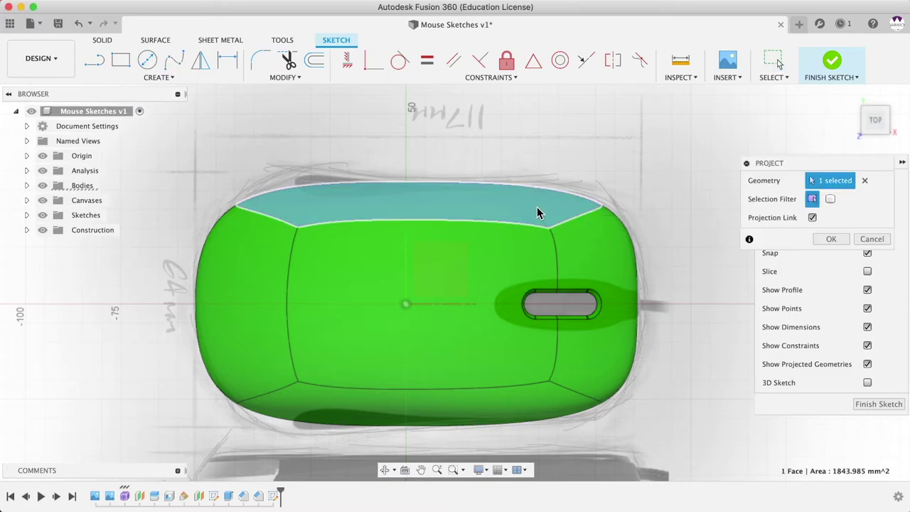
{"action": "left_click", "coordinate": [831, 239]}
Step: Draw a fit-point spline through five points along the mouse's top edge
{"action": "left_click", "coordinate": [175, 60]}
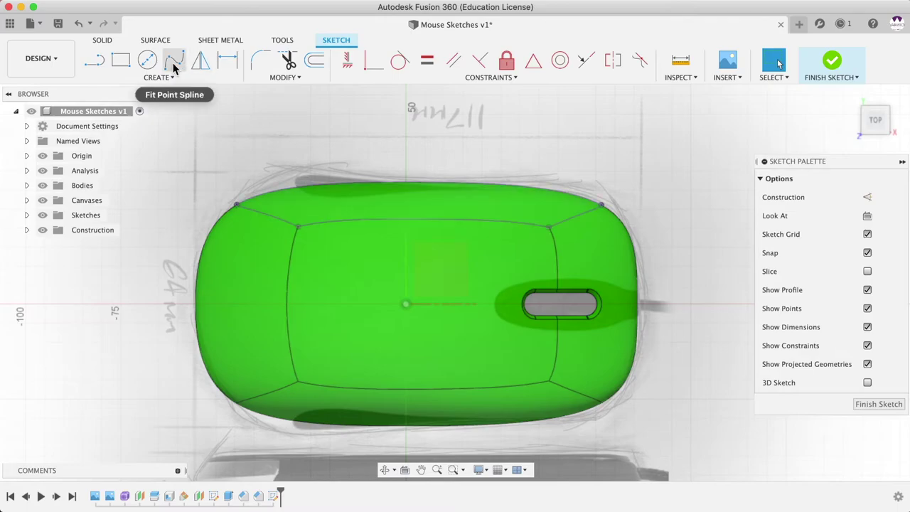
{"action": "left_click", "coordinate": [280, 164]}
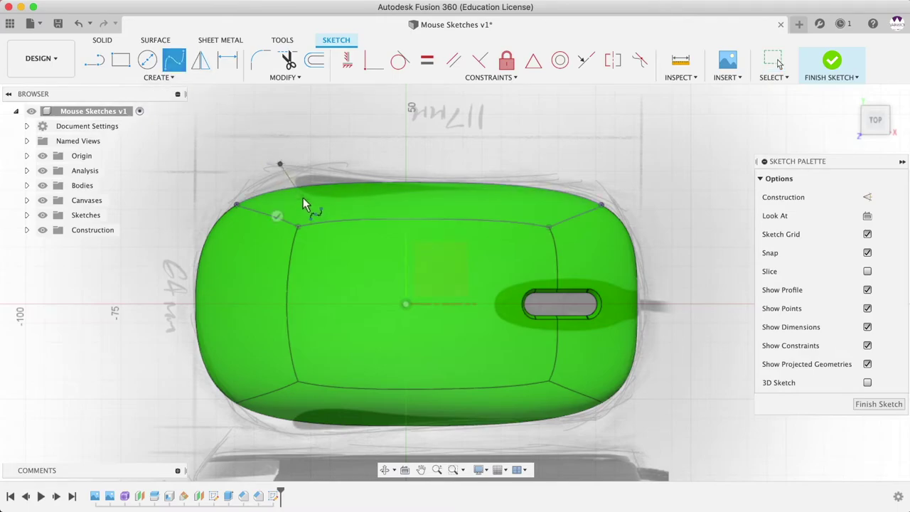
{"action": "left_click", "coordinate": [358, 202]}
{"action": "left_click", "coordinate": [450, 195]}
{"action": "left_click", "coordinate": [540, 202]}
{"action": "left_click", "coordinate": [601, 206]}
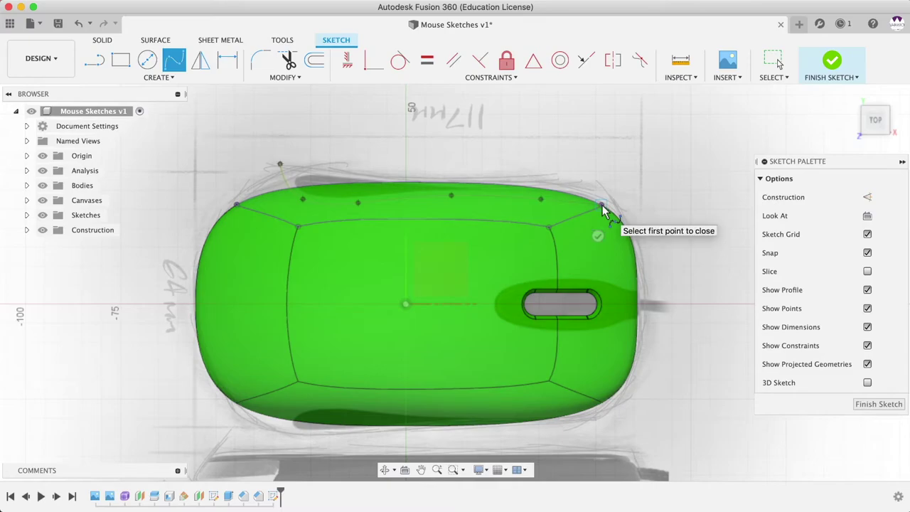
{"action": "left_click", "coordinate": [601, 206]}
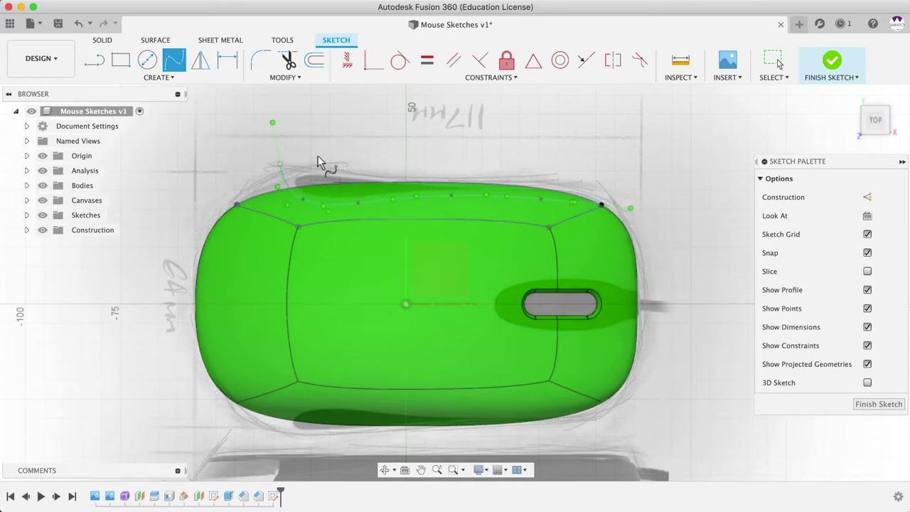
{"action": "left_click", "coordinate": [201, 60]}
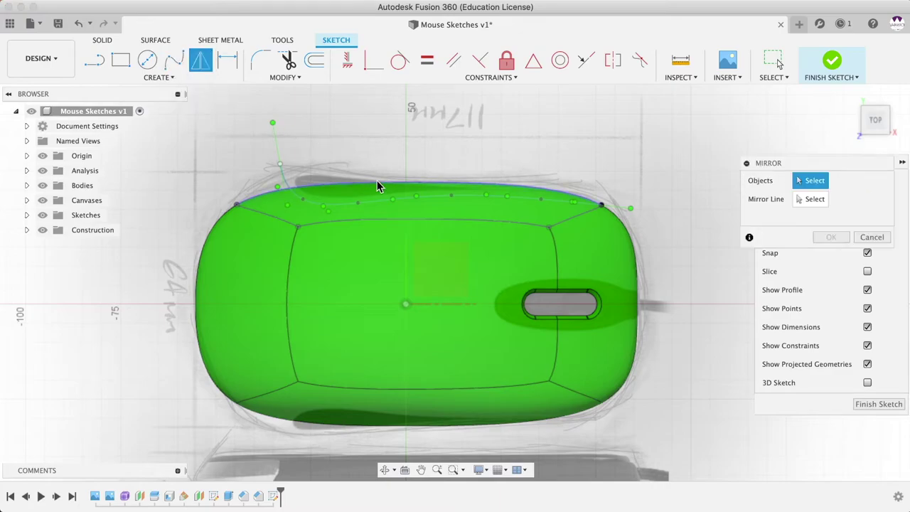
Step: Mirror the top spline across the horizontal axis onto the lower edge, then finish the sketch
{"action": "left_click", "coordinate": [374, 199]}
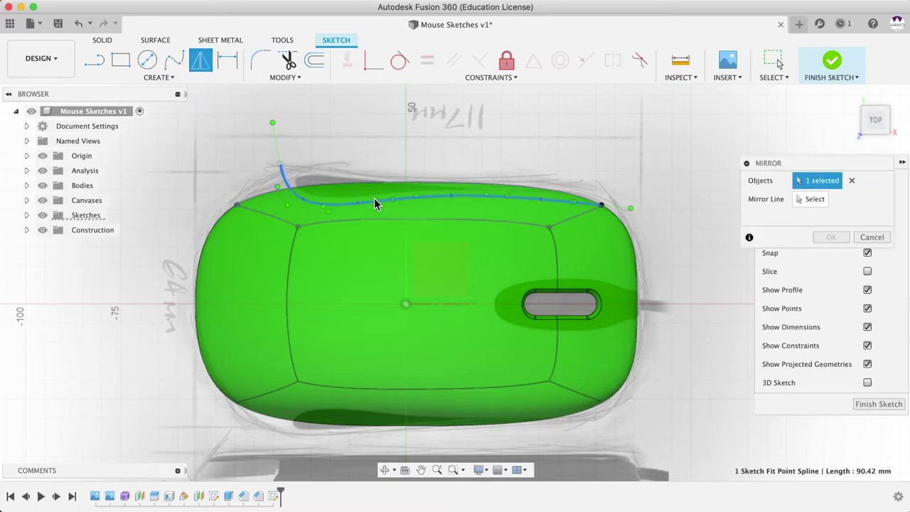
{"action": "left_click", "coordinate": [807, 202]}
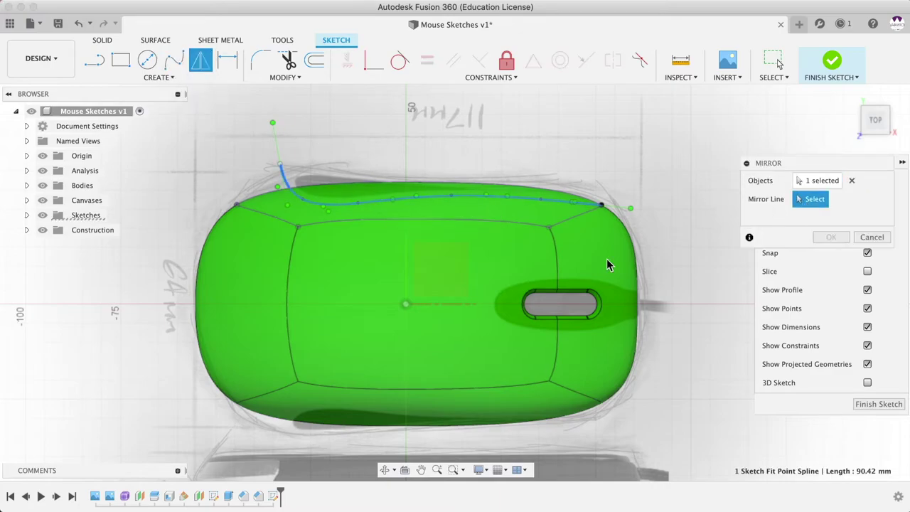
{"action": "left_click", "coordinate": [447, 308]}
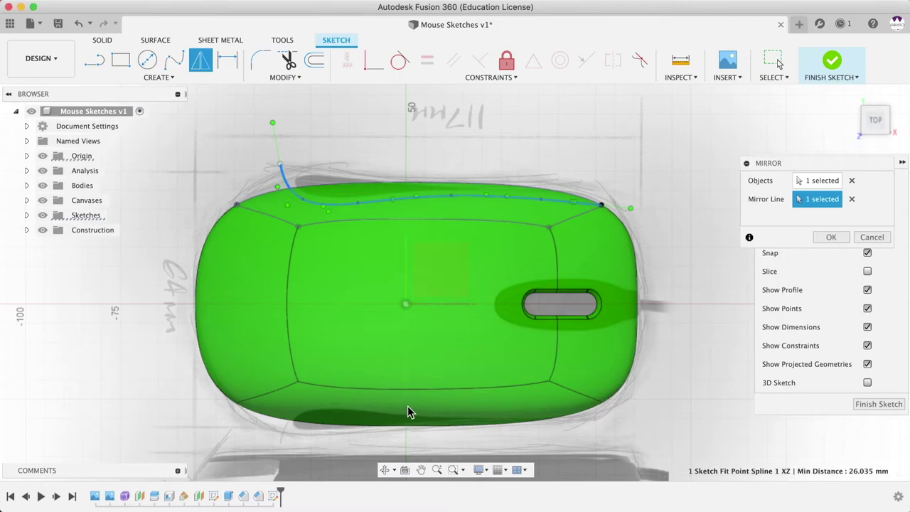
{"action": "left_click", "coordinate": [821, 237]}
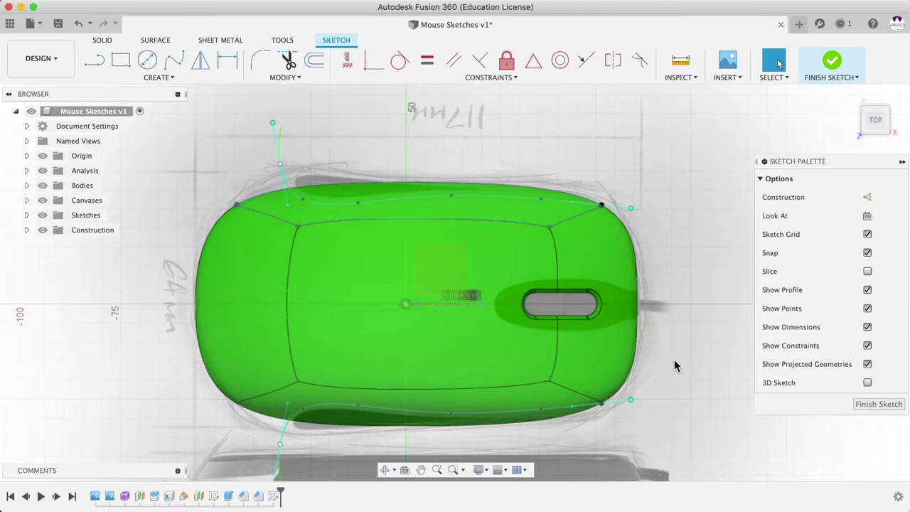
{"action": "mouse_move", "coordinate": [675, 366]}
{"action": "middle_mouse_down", "text": "shift"}
{"action": "mouse_move", "coordinate": [645, 346]}
{"action": "mouse_move", "coordinate": [513, 311]}
{"action": "middle_mouse_up", "text": "shift"}
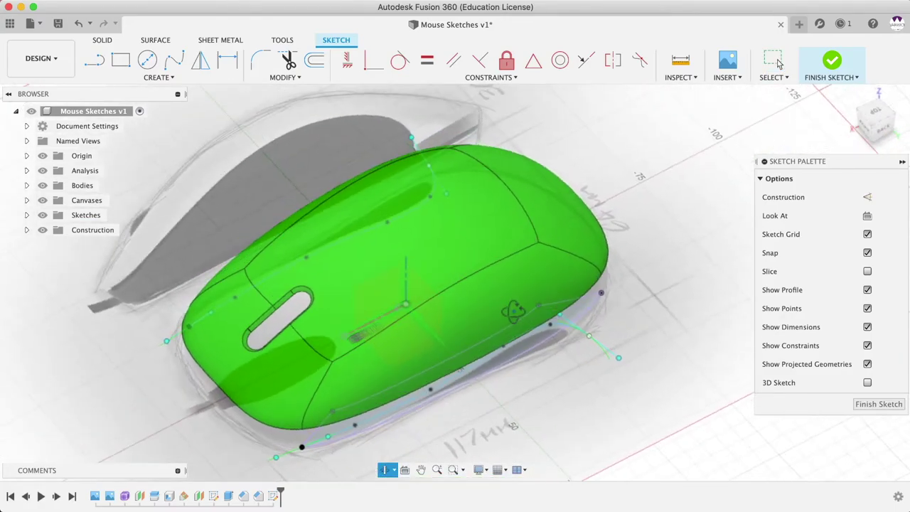
{"action": "left_click", "coordinate": [832, 61]}
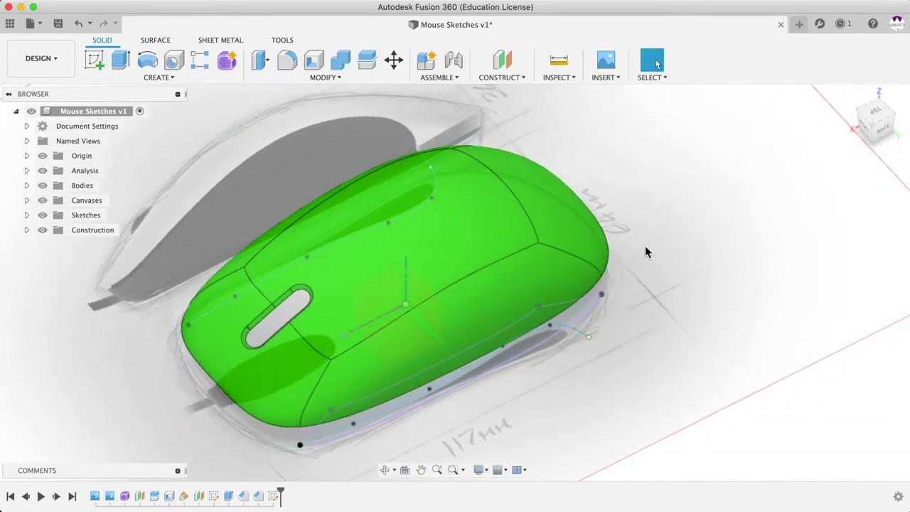
{"action": "middle_click_drag", "start_coordinate": [329, 177], "coordinate": [411, 178]}
{"action": "left_click", "coordinate": [324, 77]}
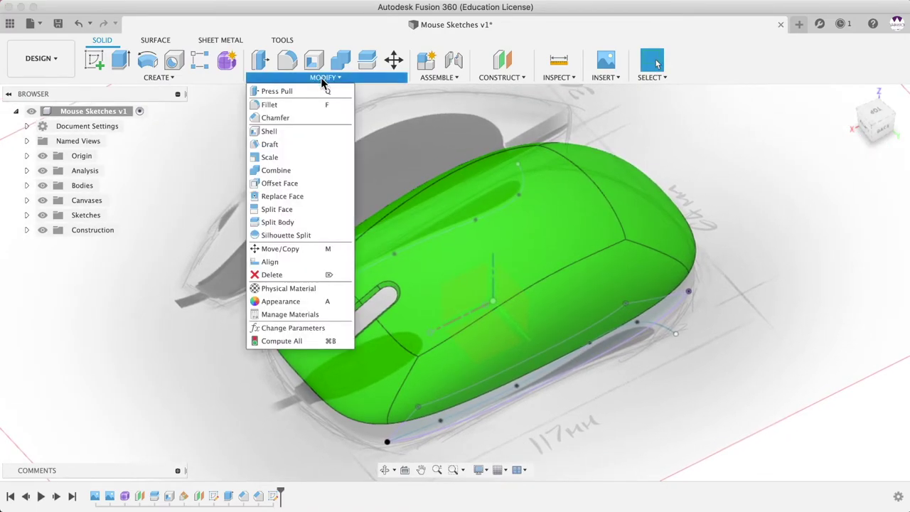
Step: Split one side face of the mouse using the lower sketch curve
{"action": "left_click", "coordinate": [297, 209]}
{"action": "left_click", "coordinate": [545, 301]}
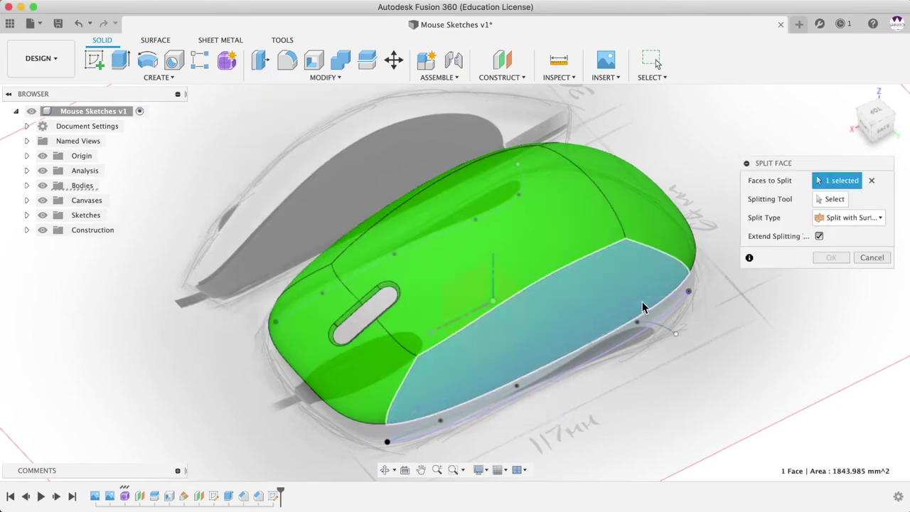
{"action": "left_click", "coordinate": [831, 199]}
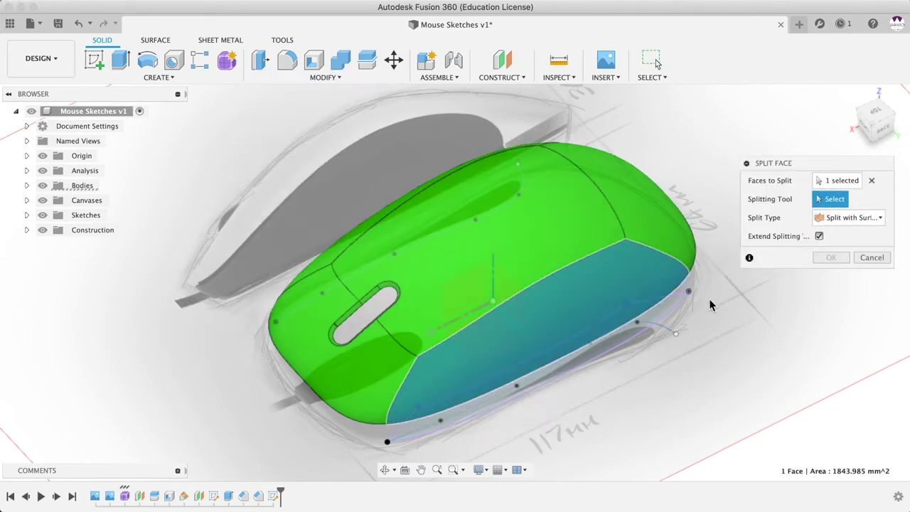
{"action": "left_click", "coordinate": [656, 331]}
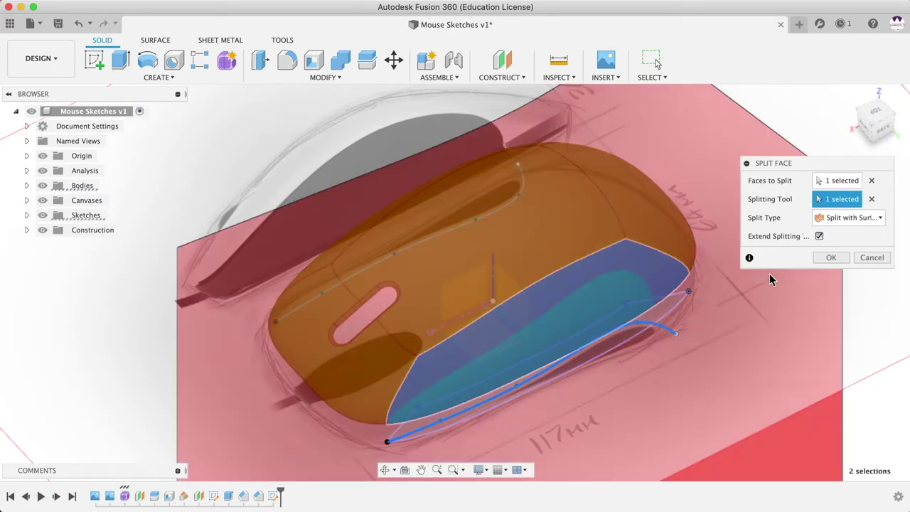
{"action": "left_click", "coordinate": [831, 258]}
{"action": "middle_click_drag", "start_coordinate": [652, 354], "coordinate": [539, 313], "text": "shift"}
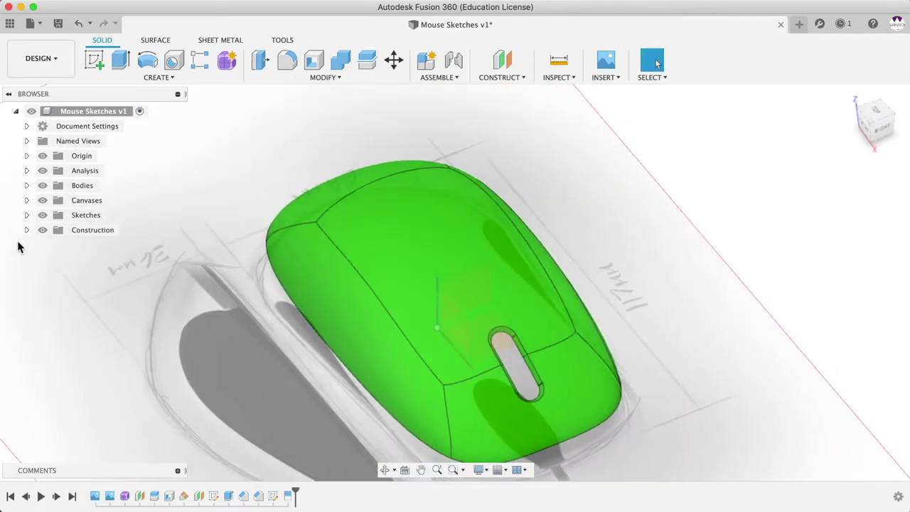
Step: Show Sketch3 and split the mouse's other side face with its curve
{"action": "left_click", "coordinate": [27, 216]}
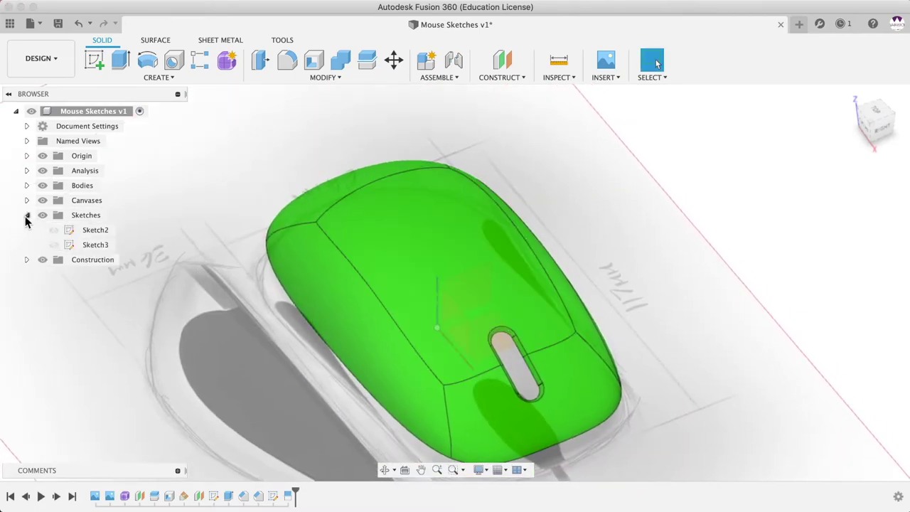
{"action": "left_click", "coordinate": [53, 245]}
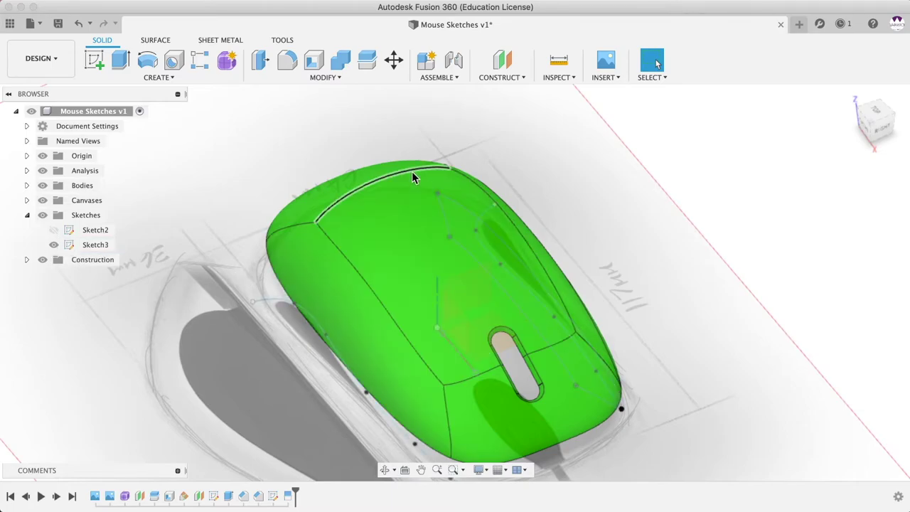
{"action": "left_click", "coordinate": [322, 79]}
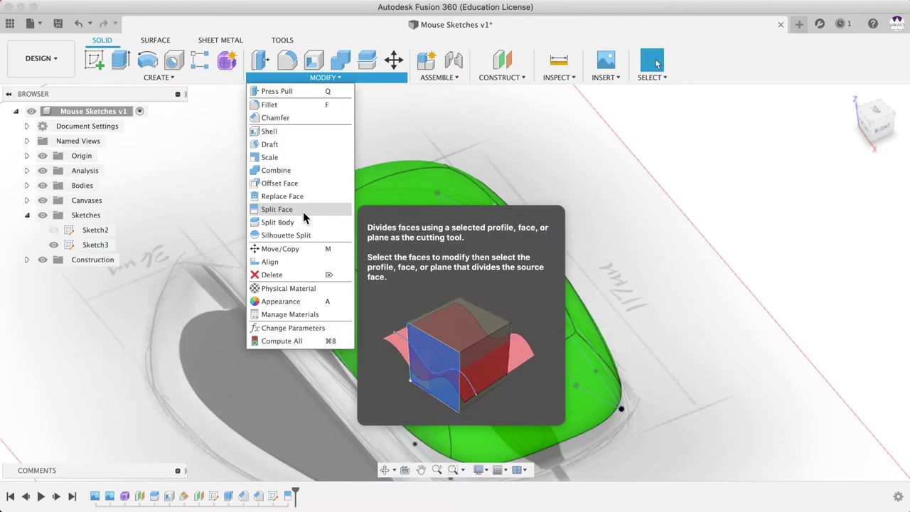
{"action": "left_click", "coordinate": [303, 211]}
{"action": "left_click", "coordinate": [313, 249]}
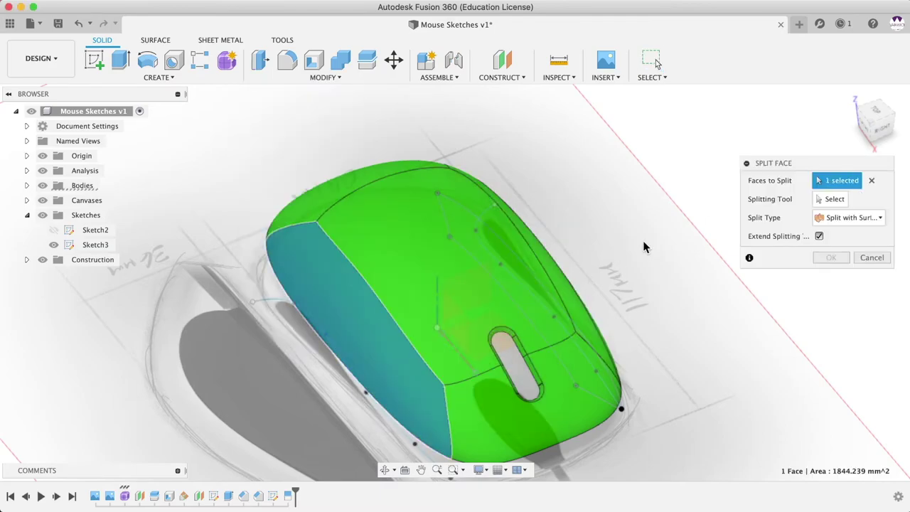
{"action": "left_click", "coordinate": [819, 199]}
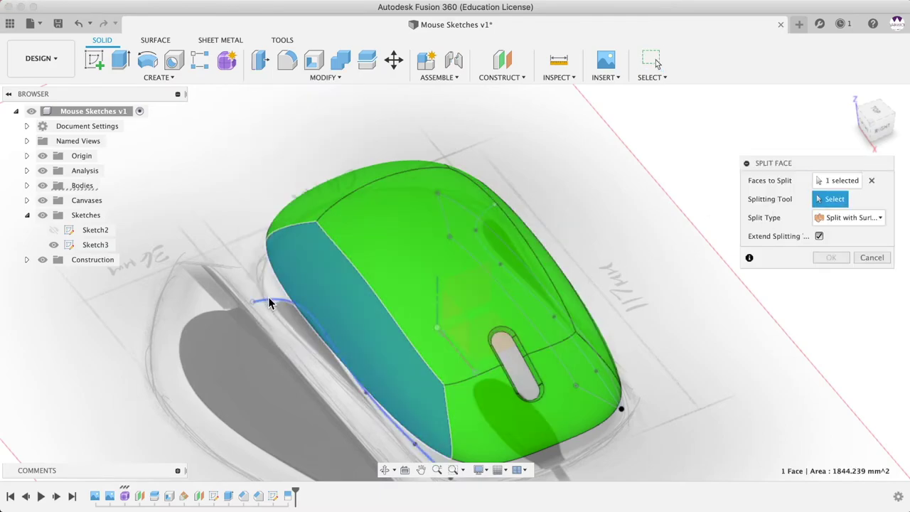
{"action": "left_click", "coordinate": [268, 302]}
{"action": "left_click", "coordinate": [822, 258]}
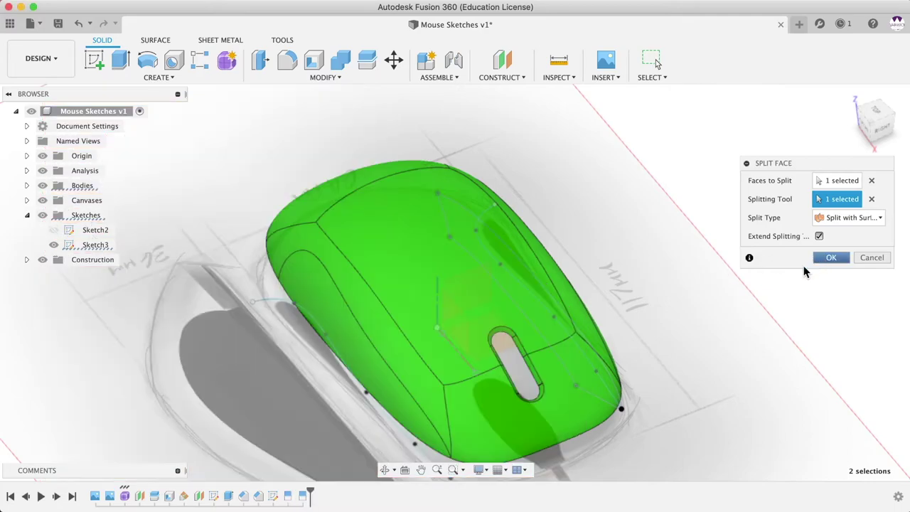
{"action": "middle_click_drag", "start_coordinate": [556, 324], "coordinate": [573, 307], "text": "shift"}
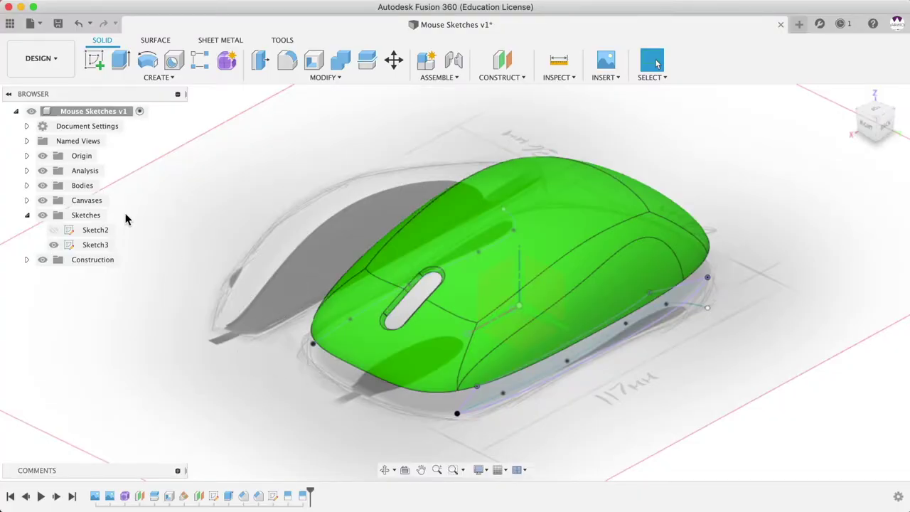
{"action": "left_click", "coordinate": [27, 215]}
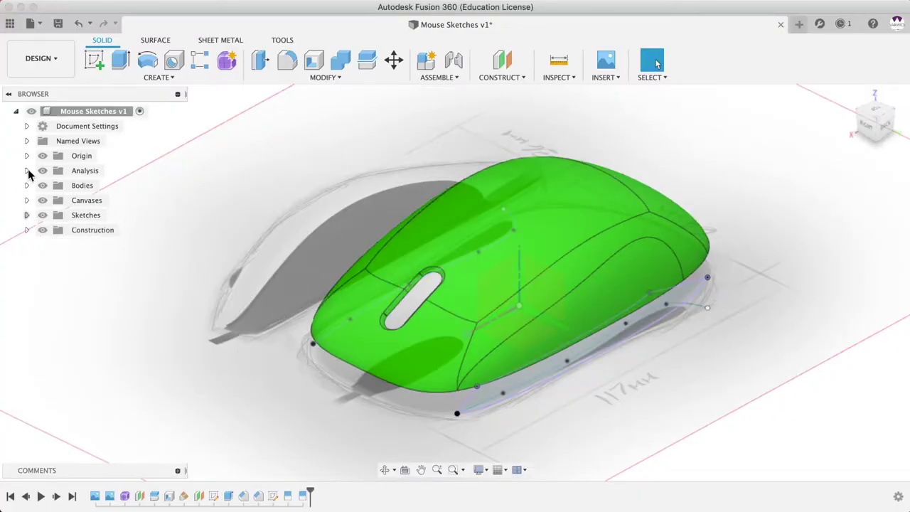
{"action": "left_click", "coordinate": [27, 186]}
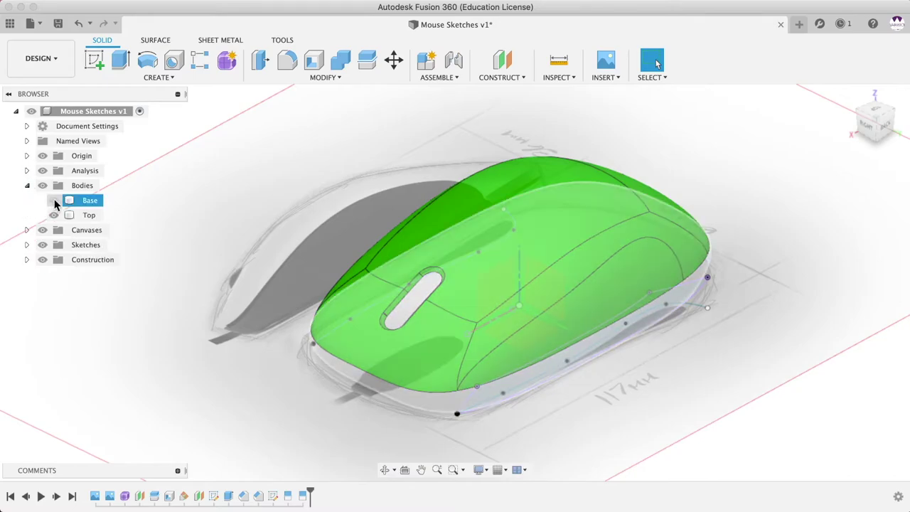
{"action": "left_click", "coordinate": [54, 200]}
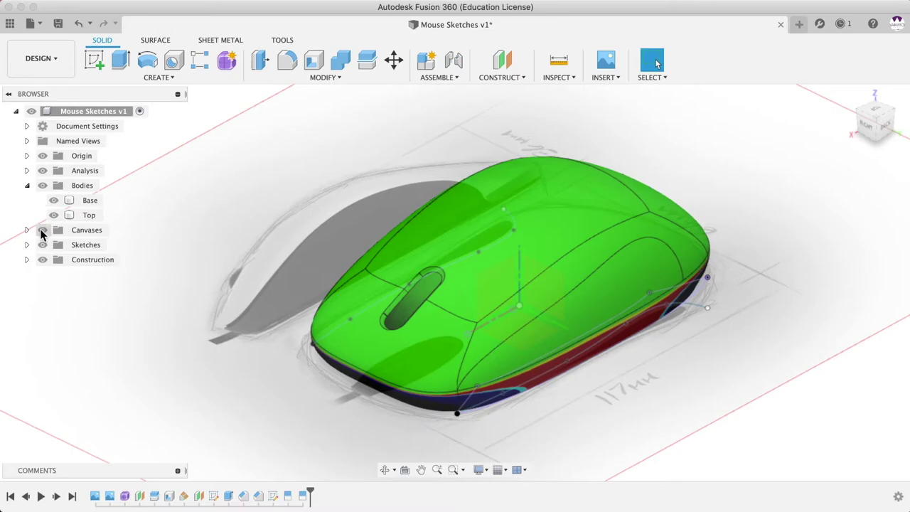
{"action": "left_click", "coordinate": [42, 231]}
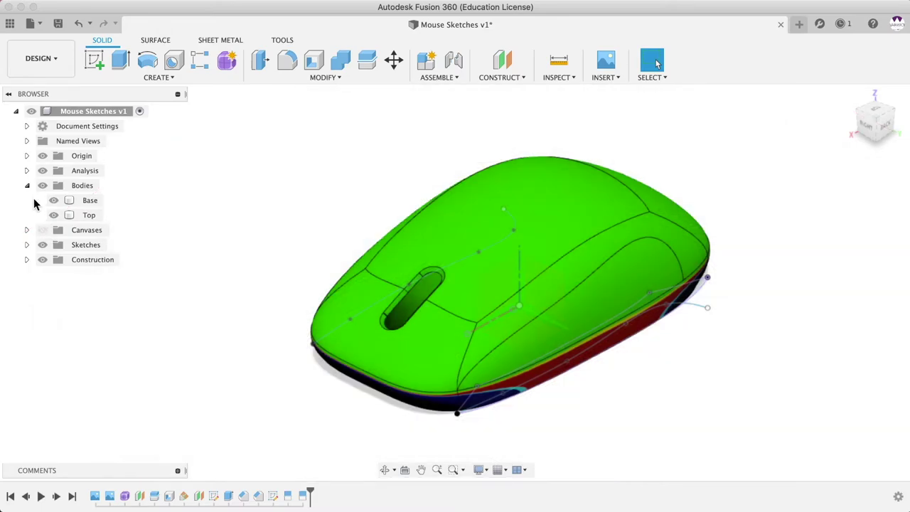
{"action": "left_click", "coordinate": [27, 186]}
{"action": "left_click", "coordinate": [26, 171]}
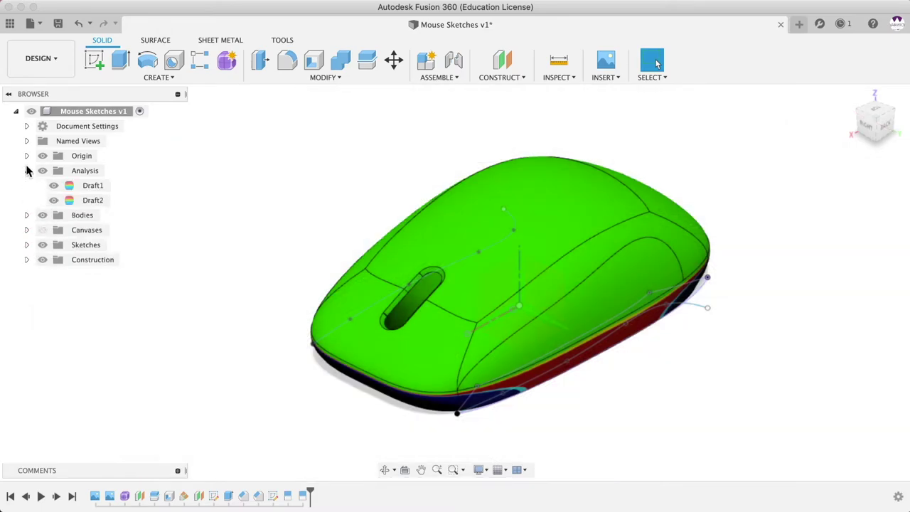
{"action": "left_click", "coordinate": [53, 185]}
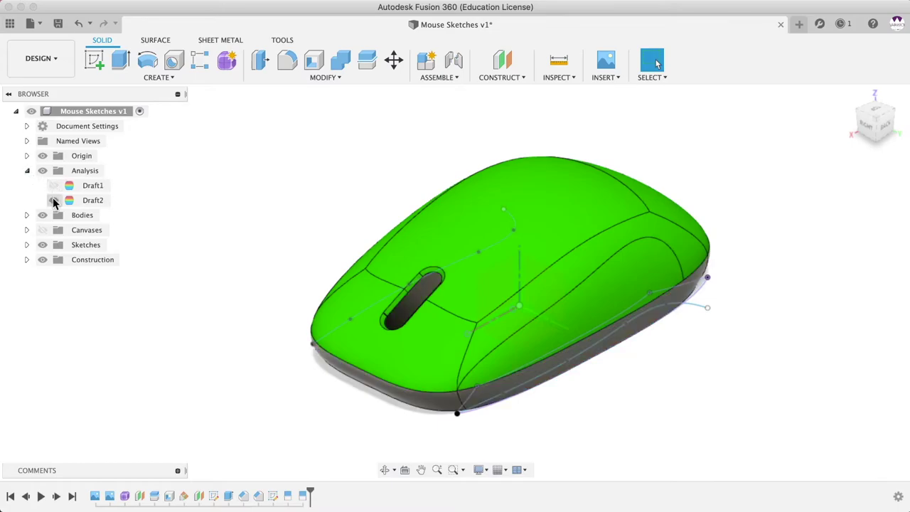
{"action": "left_click", "coordinate": [54, 199]}
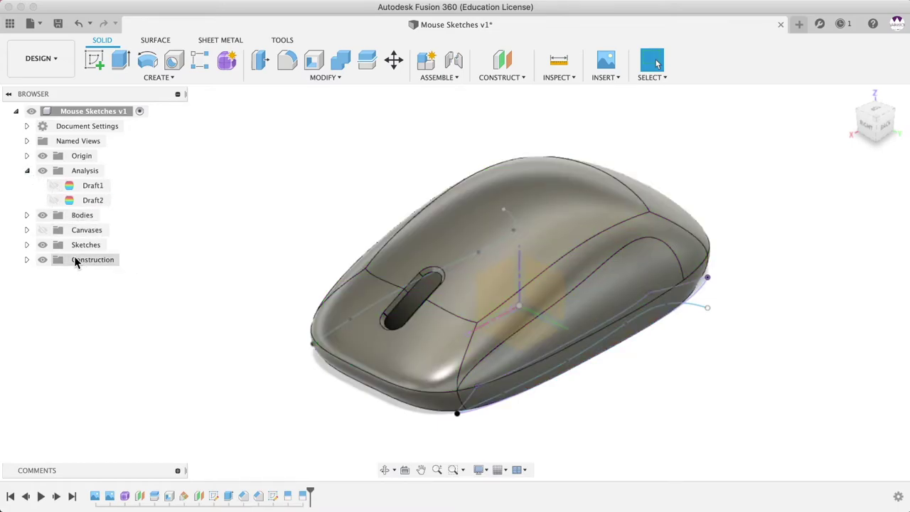
{"action": "left_click", "coordinate": [27, 245]}
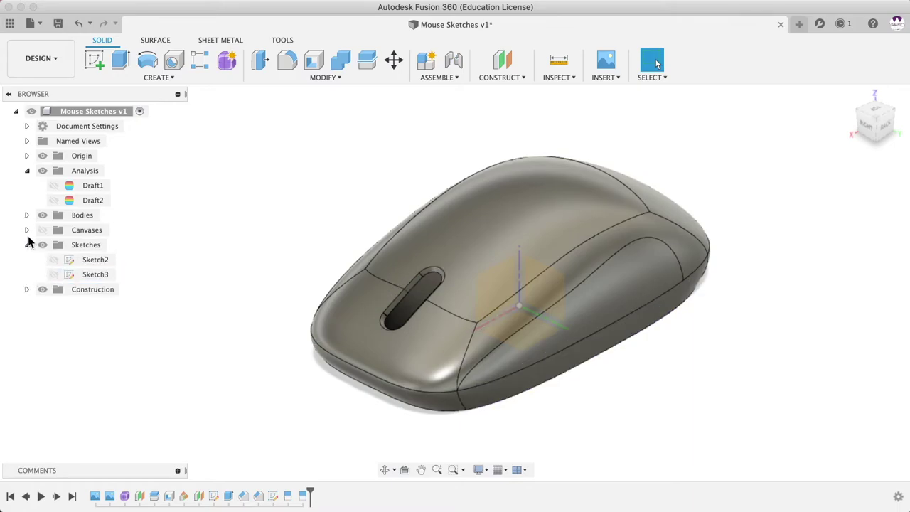
{"action": "left_click", "coordinate": [27, 245]}
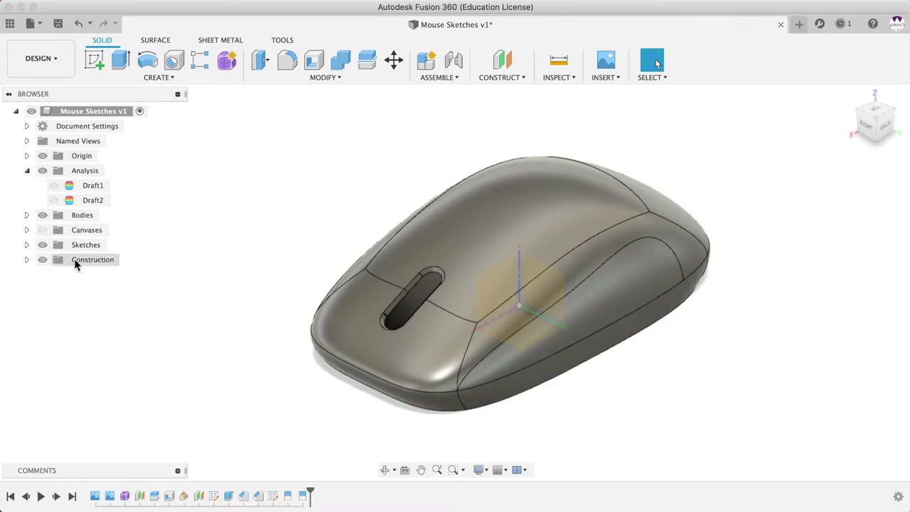
{"action": "mouse_move", "coordinate": [248, 325]}
{"action": "middle_mouse_down", "text": "shift"}
{"action": "mouse_move", "coordinate": [300, 334]}
{"action": "mouse_move", "coordinate": [362, 315]}
{"action": "mouse_move", "coordinate": [362, 298]}
{"action": "mouse_move", "coordinate": [242, 311]}
{"action": "mouse_move", "coordinate": [223, 329]}
{"action": "mouse_move", "coordinate": [209, 288]}
{"action": "mouse_move", "coordinate": [242, 313]}
{"action": "mouse_move", "coordinate": [218, 305]}
{"action": "mouse_move", "coordinate": [221, 312]}
{"action": "mouse_move", "coordinate": [251, 317]}
{"action": "mouse_move", "coordinate": [246, 311]}
{"action": "mouse_move", "coordinate": [236, 344]}
{"action": "mouse_move", "coordinate": [235, 319]}
{"action": "mouse_move", "coordinate": [235, 327]}
{"action": "mouse_move", "coordinate": [266, 309]}
{"action": "mouse_move", "coordinate": [219, 305]}
{"action": "mouse_move", "coordinate": [230, 315]}
{"action": "mouse_move", "coordinate": [228, 305]}
{"action": "middle_mouse_up", "text": "shift"}
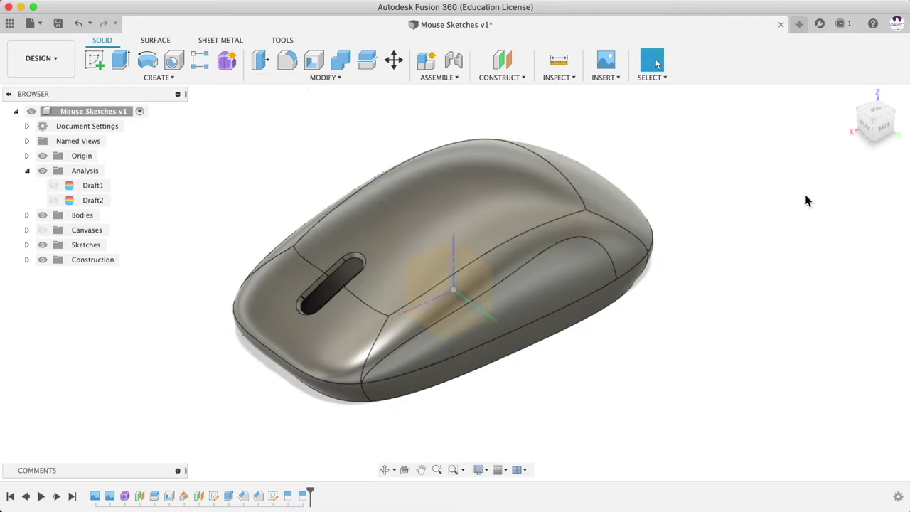
{"action": "key", "text": "a"}
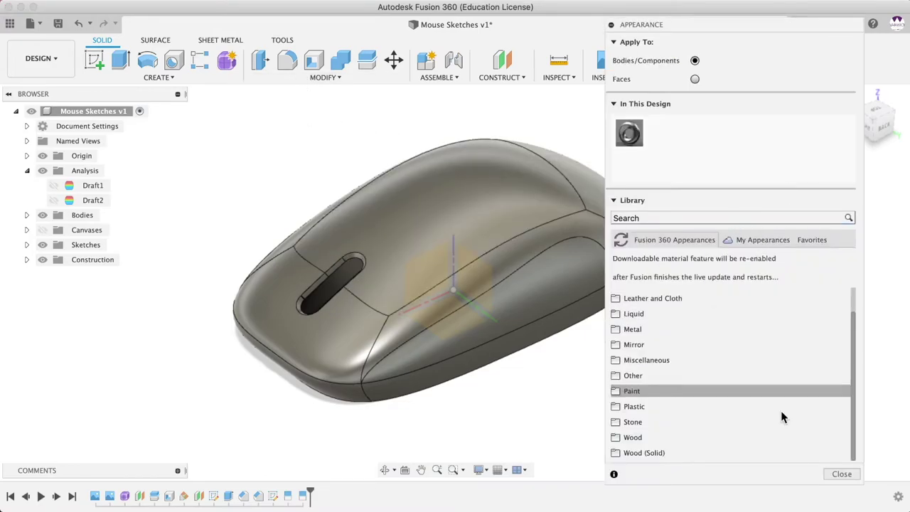
Step: Reopen the Appearance library and apply Plastic – Matte (Gray) to the mouse body
{"action": "left_click", "coordinate": [842, 474]}
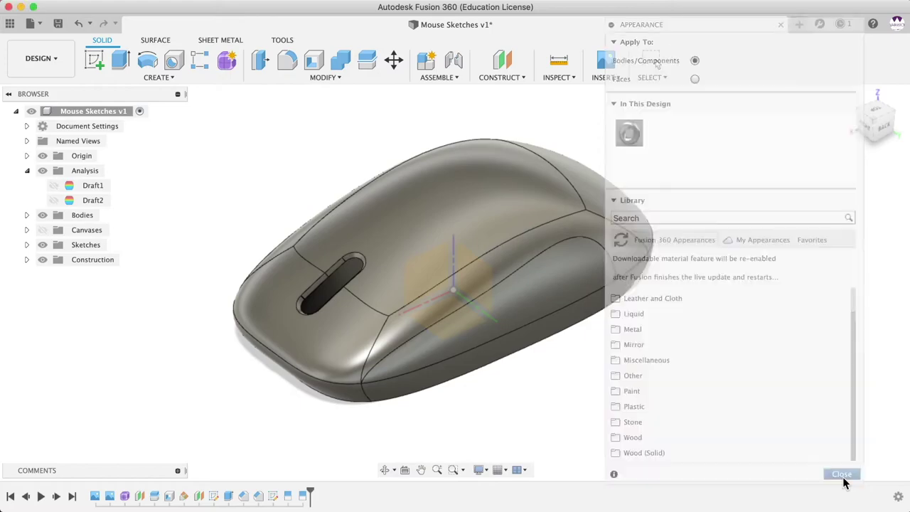
{"action": "left_click", "coordinate": [318, 79]}
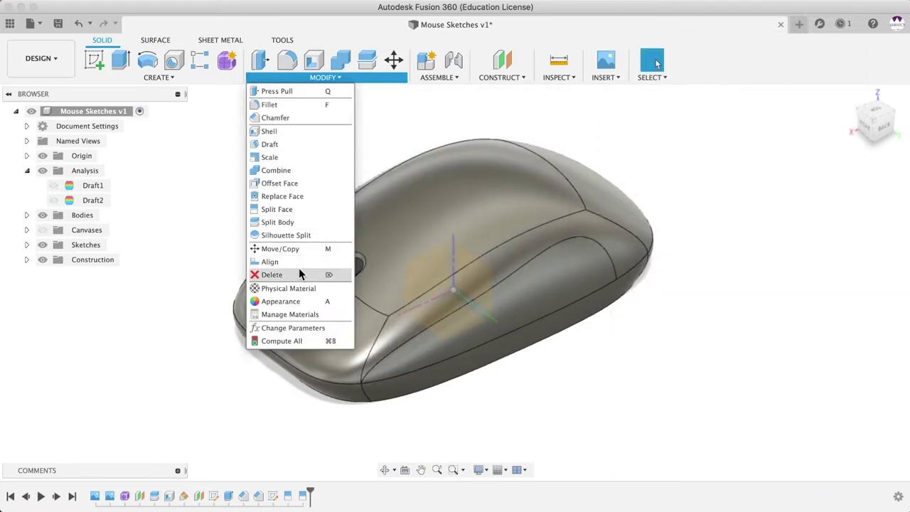
{"action": "left_click", "coordinate": [292, 302]}
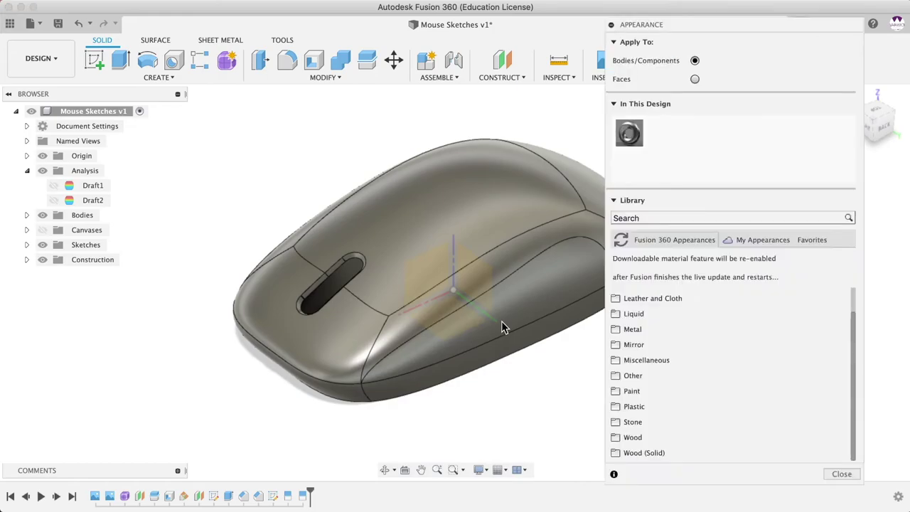
{"action": "left_click", "coordinate": [626, 405]}
{"action": "scroll", "coordinate": [640, 398], "scroll_direction": "down", "scroll_amount": 5}
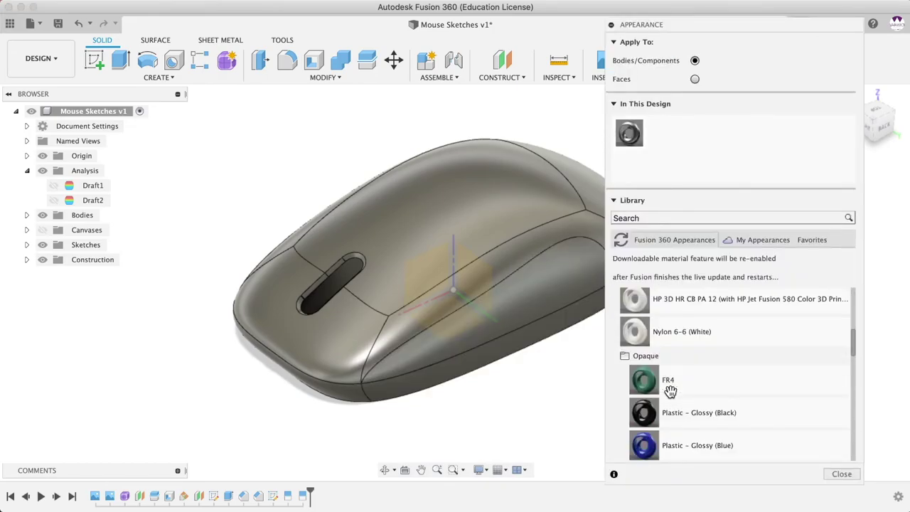
{"action": "scroll", "coordinate": [670, 387], "scroll_direction": "down", "scroll_amount": 3}
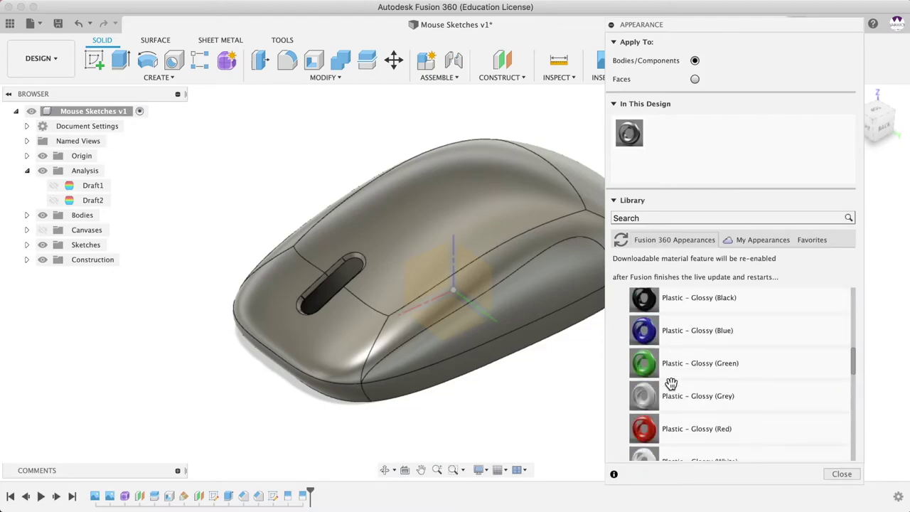
{"action": "scroll", "coordinate": [671, 385], "scroll_direction": "down", "scroll_amount": 2}
{"action": "scroll", "coordinate": [671, 383], "scroll_direction": "down", "scroll_amount": 2}
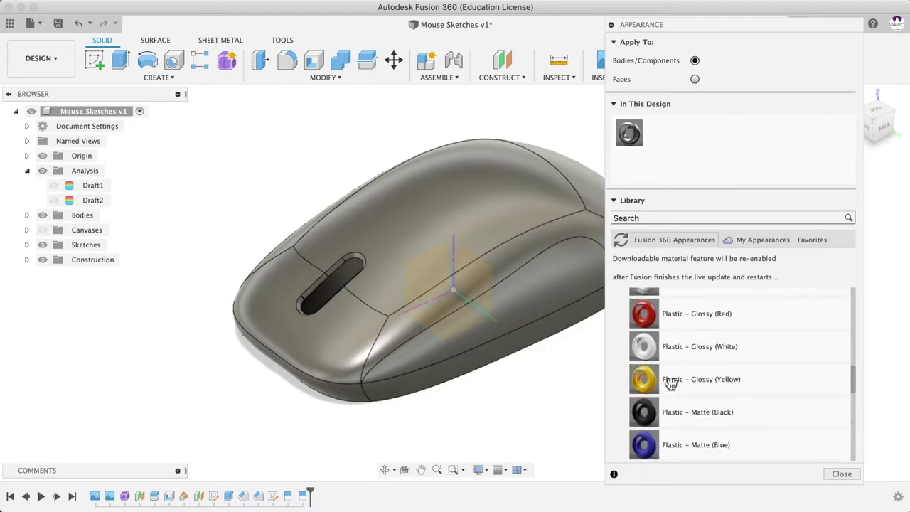
{"action": "scroll", "coordinate": [671, 384], "scroll_direction": "down", "scroll_amount": 6}
{"action": "scroll", "coordinate": [671, 383], "scroll_direction": "up", "scroll_amount": 2}
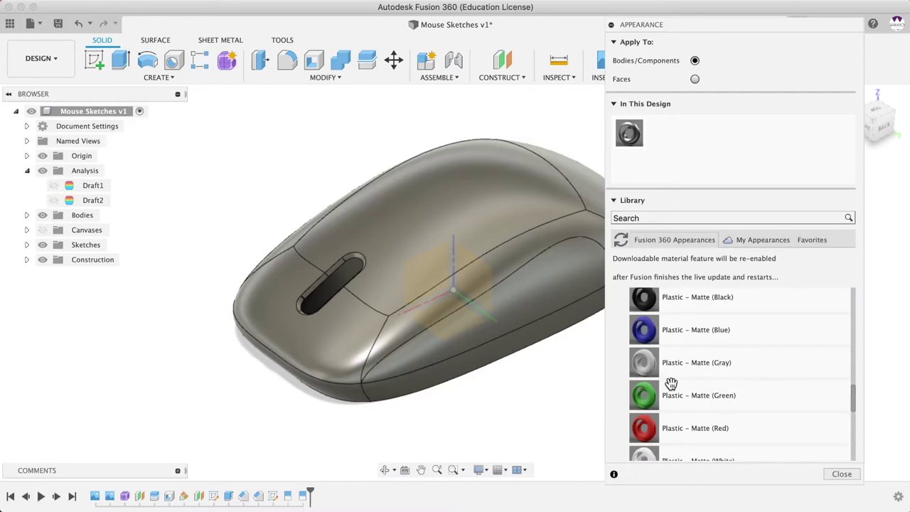
{"action": "left_click", "coordinate": [665, 364]}
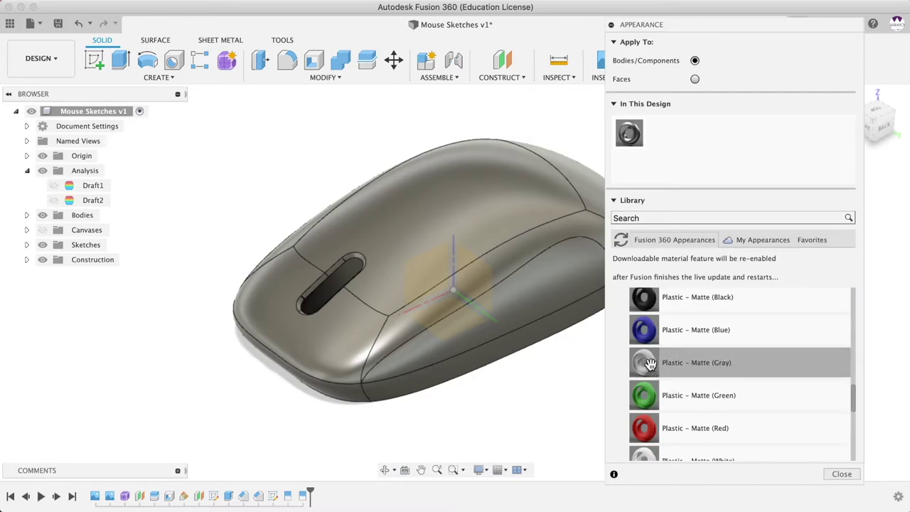
{"action": "left_click_drag", "start_coordinate": [649, 364], "coordinate": [500, 350]}
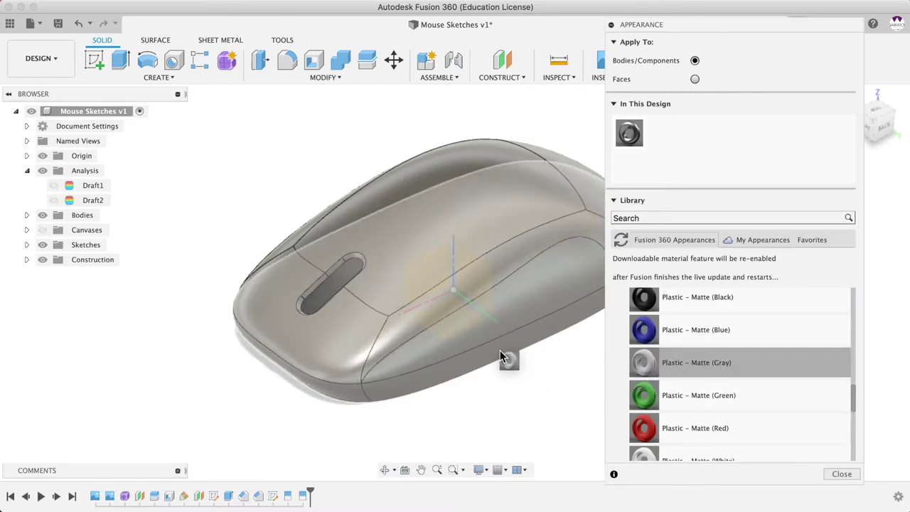
{"action": "left_click_drag", "start_coordinate": [582, 363], "coordinate": [629, 366]}
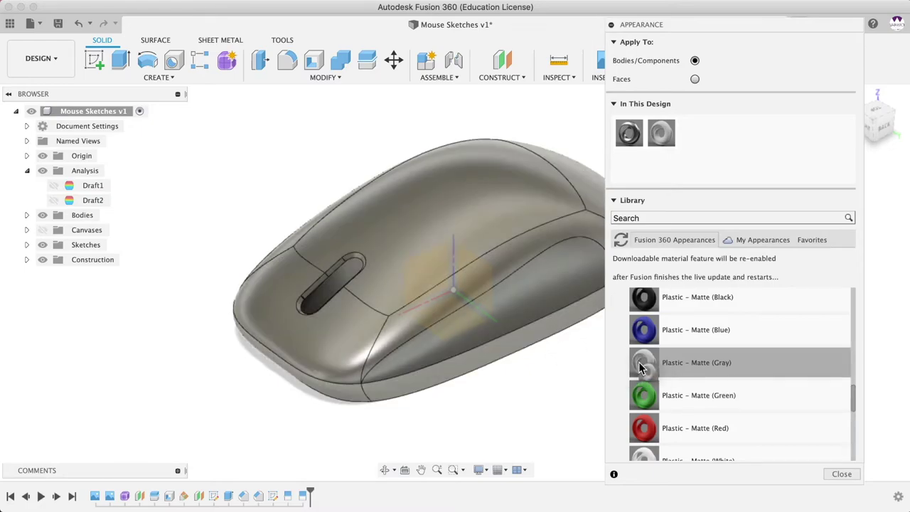
Step: Apply Matte (Gray) to individual mouse faces, then return Apply To to Bodies/Components
{"action": "left_click", "coordinate": [696, 79]}
{"action": "left_click_drag", "start_coordinate": [647, 364], "coordinate": [465, 387]}
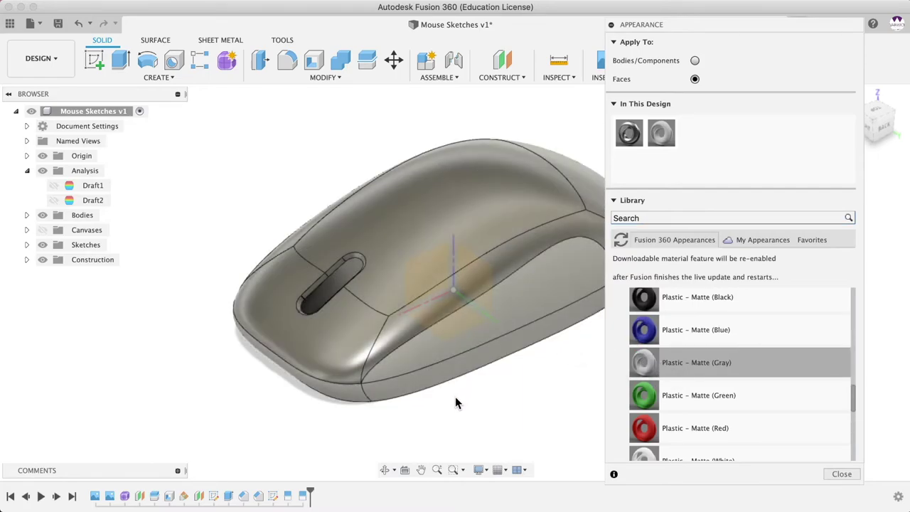
{"action": "middle_click_drag", "start_coordinate": [455, 403], "coordinate": [553, 382], "text": "shift"}
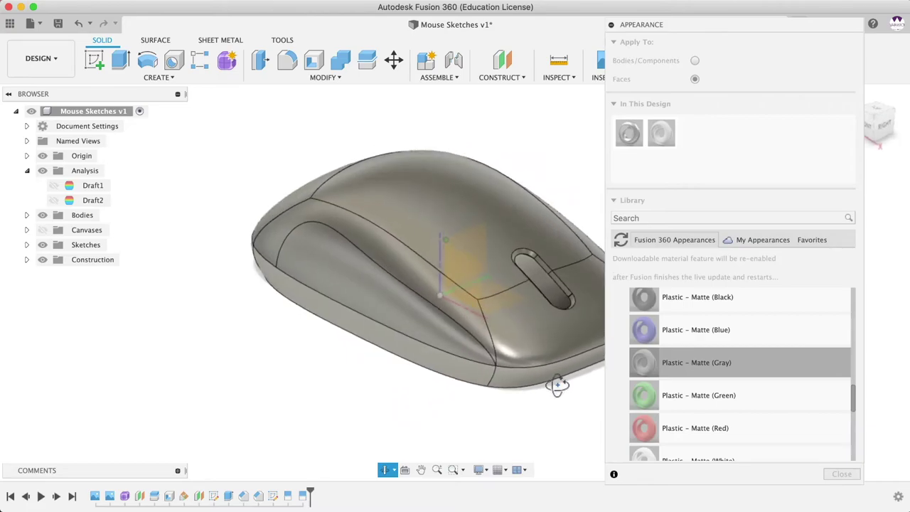
{"action": "left_click_drag", "start_coordinate": [661, 133], "coordinate": [414, 350]}
{"action": "middle_click_drag", "start_coordinate": [388, 367], "coordinate": [278, 365], "text": "shift"}
{"action": "scroll", "coordinate": [642, 346], "scroll_direction": "up", "scroll_amount": 3}
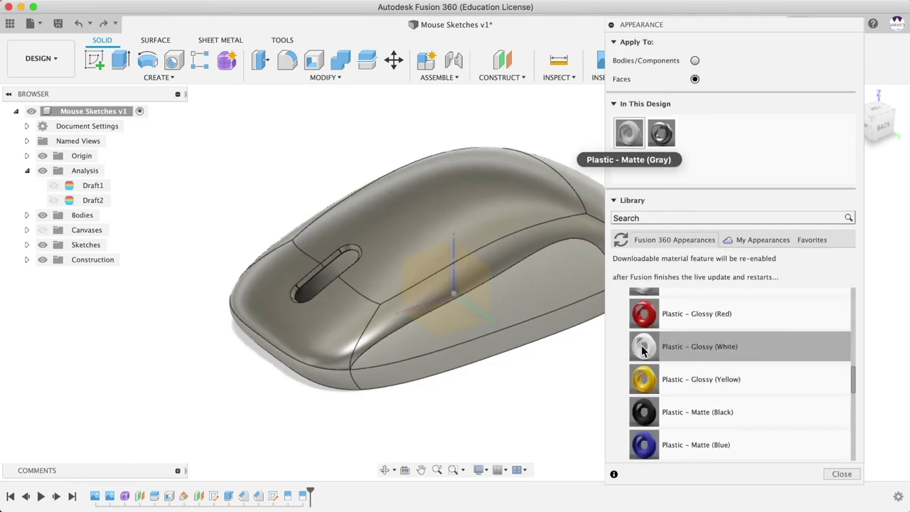
{"action": "left_click", "coordinate": [695, 61]}
Step: Apply Plastic – Glossy (White) to the whole mouse, keeping existing face appearances
{"action": "left_click_drag", "start_coordinate": [643, 346], "coordinate": [452, 260]}
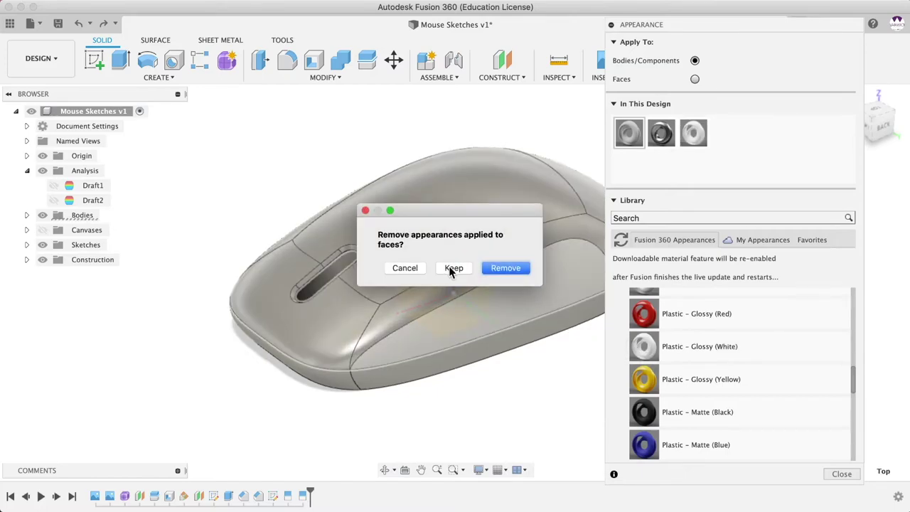
{"action": "left_click", "coordinate": [465, 267]}
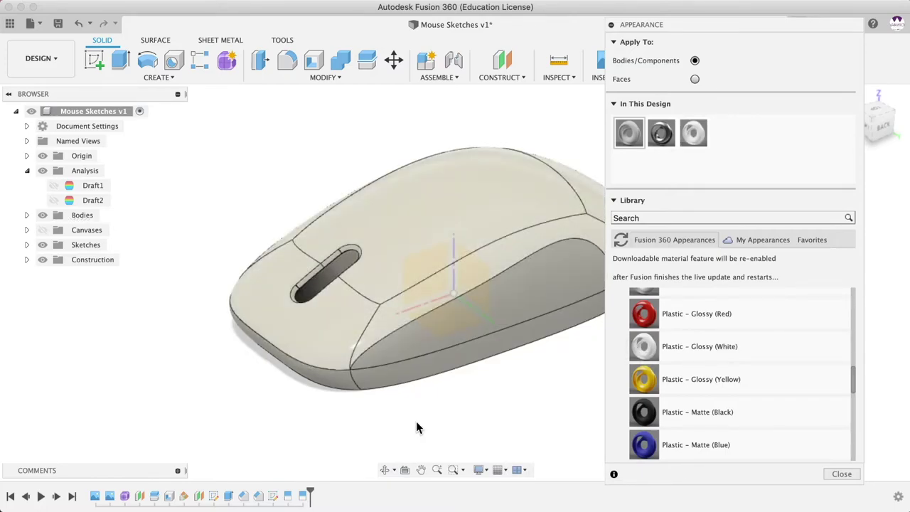
{"action": "middle_click_drag", "start_coordinate": [416, 427], "coordinate": [505, 421], "text": "shift"}
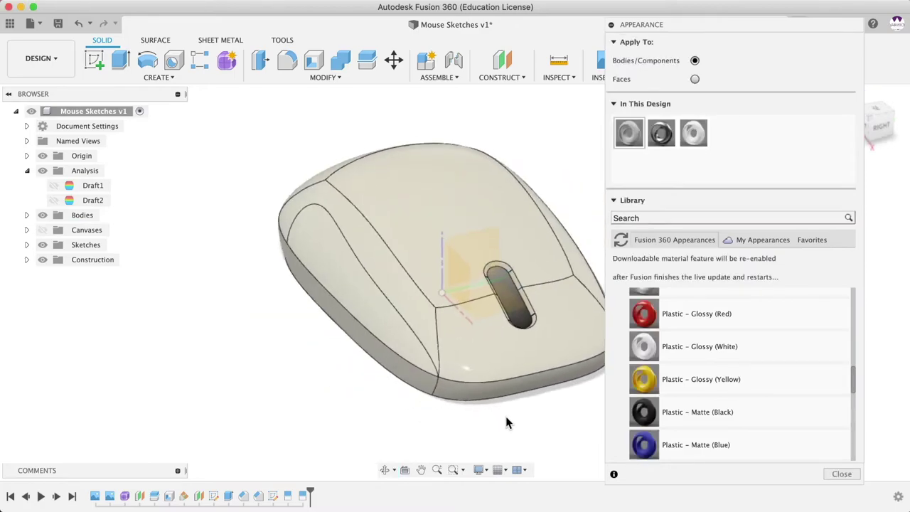
Step: In Faces mode, apply Matte (Gray) to two side faces and close the library
{"action": "left_click", "coordinate": [695, 79]}
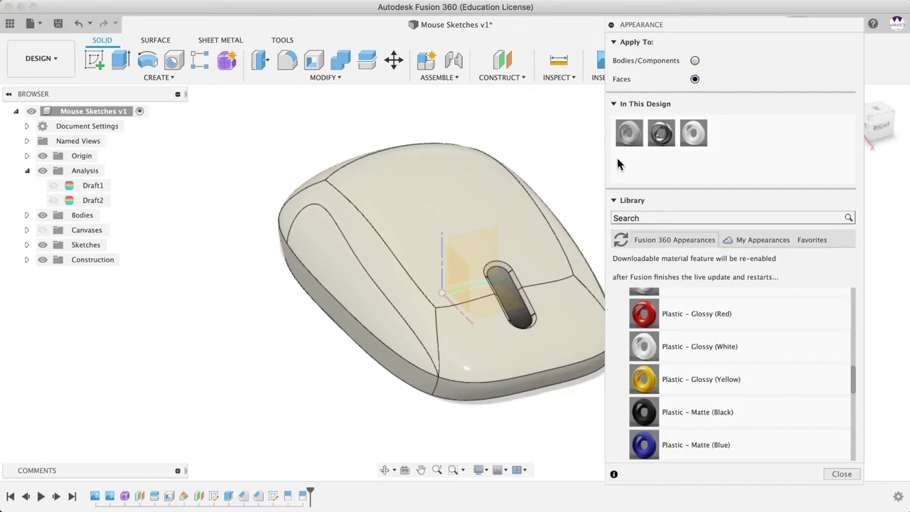
{"action": "left_click_drag", "start_coordinate": [628, 137], "coordinate": [359, 347]}
{"action": "middle_click_drag", "start_coordinate": [360, 347], "coordinate": [286, 371], "text": "shift"}
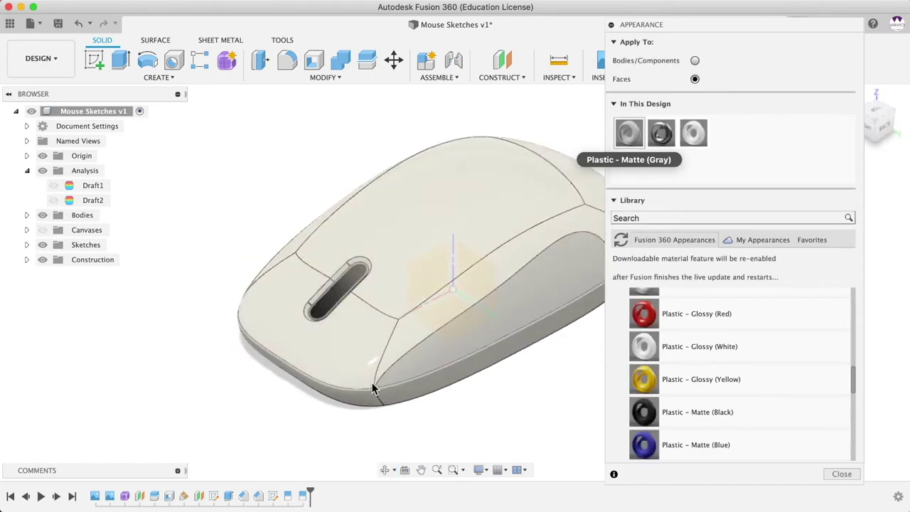
{"action": "left_click", "coordinate": [839, 474]}
{"action": "middle_click_drag", "start_coordinate": [685, 419], "coordinate": [635, 373]}
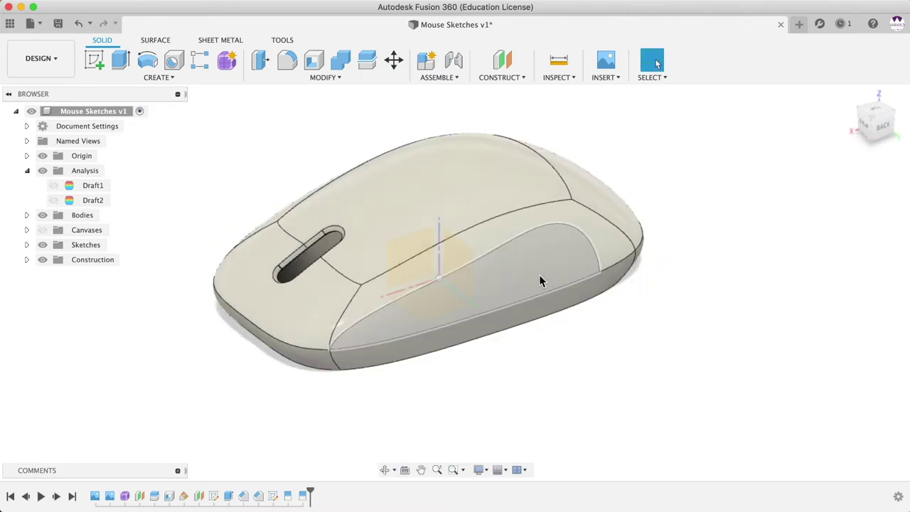
Step: Darken the Plastic – Matte (Gray) colour and set its roughness to 0.884
{"action": "key", "text": "a"}
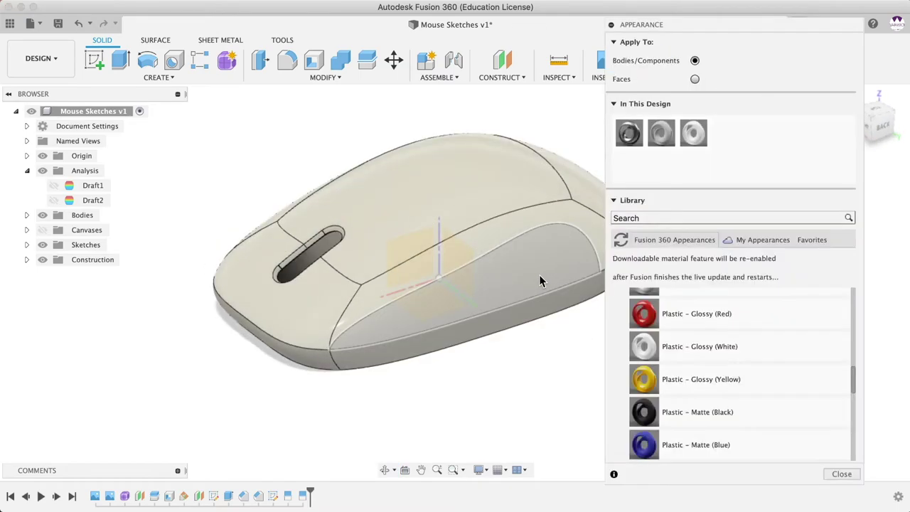
{"action": "double_click", "coordinate": [659, 133]}
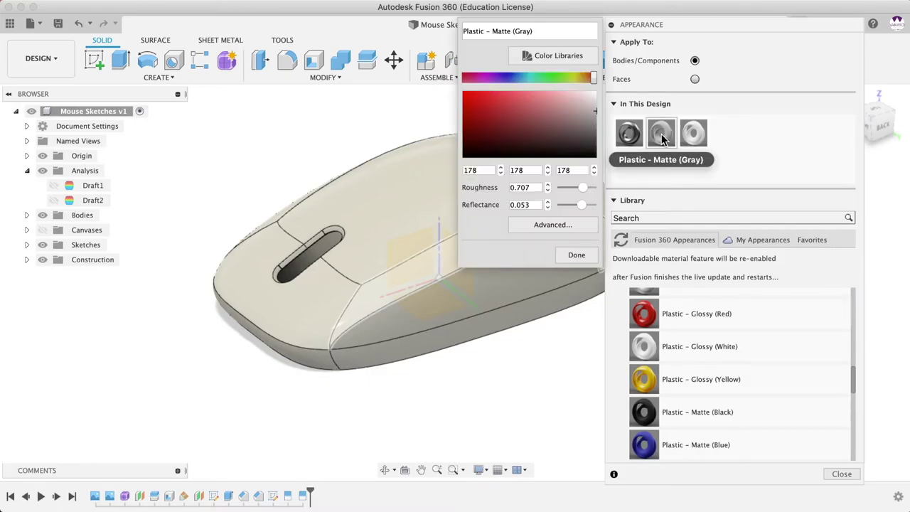
{"action": "left_click_drag", "start_coordinate": [596, 112], "coordinate": [595, 135]}
{"action": "left_click_drag", "start_coordinate": [583, 192], "coordinate": [589, 193]}
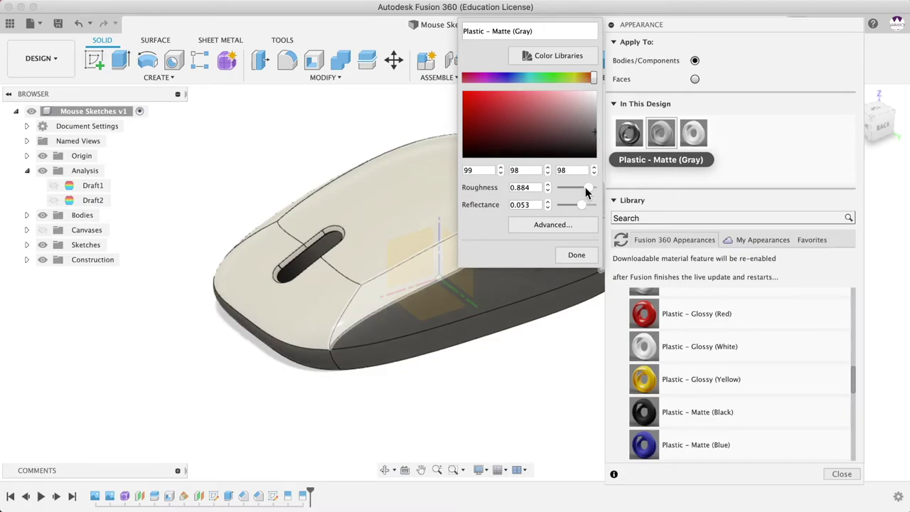
{"action": "left_click", "coordinate": [576, 255]}
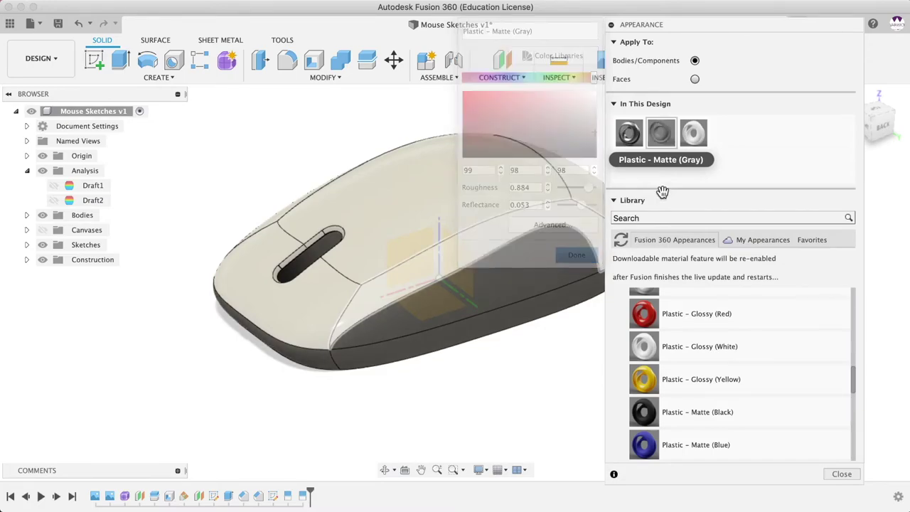
Step: Tone Plastic – Glossy (White) down to light gray with roughness 0.465, then close Appearance
{"action": "double_click", "coordinate": [694, 134]}
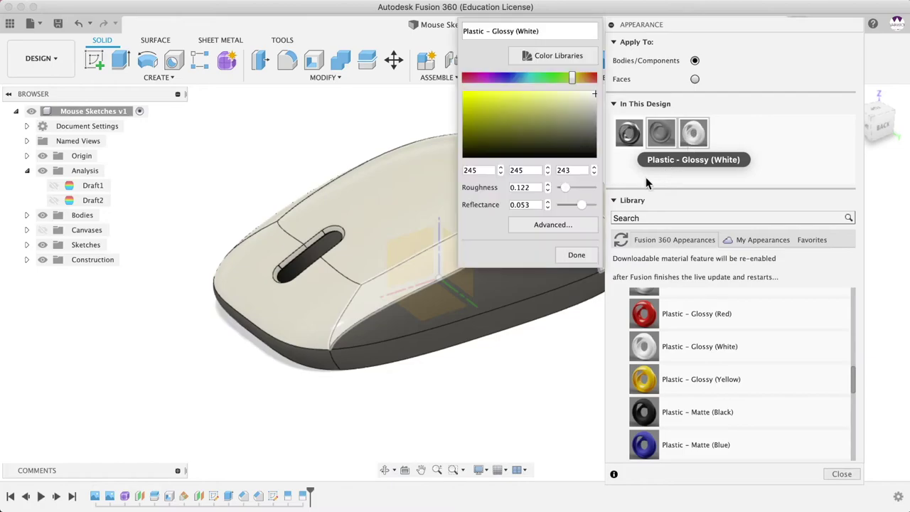
{"action": "left_click_drag", "start_coordinate": [595, 95], "coordinate": [596, 114]}
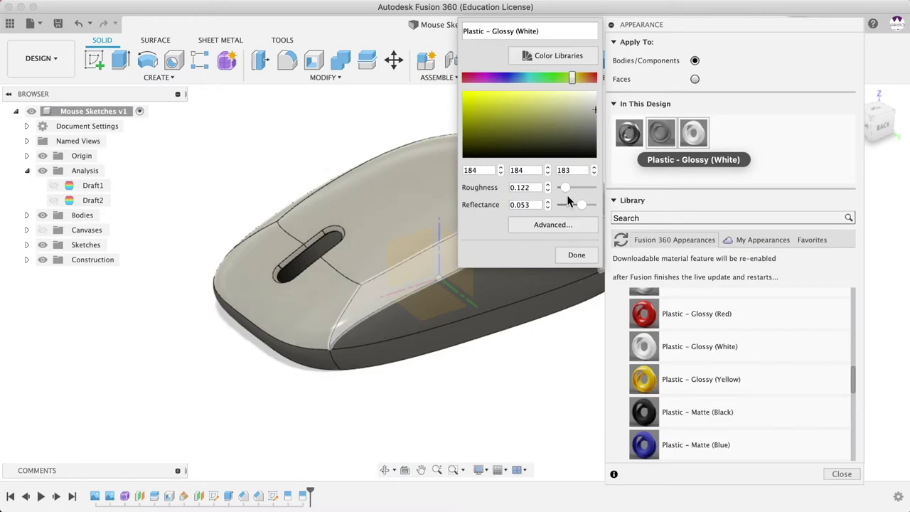
{"action": "left_click_drag", "start_coordinate": [566, 188], "coordinate": [578, 187]}
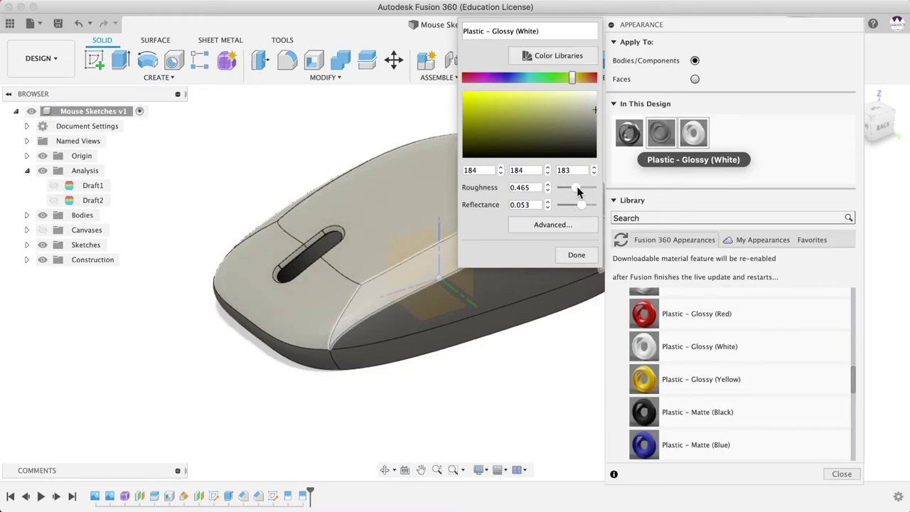
{"action": "left_click", "coordinate": [577, 254]}
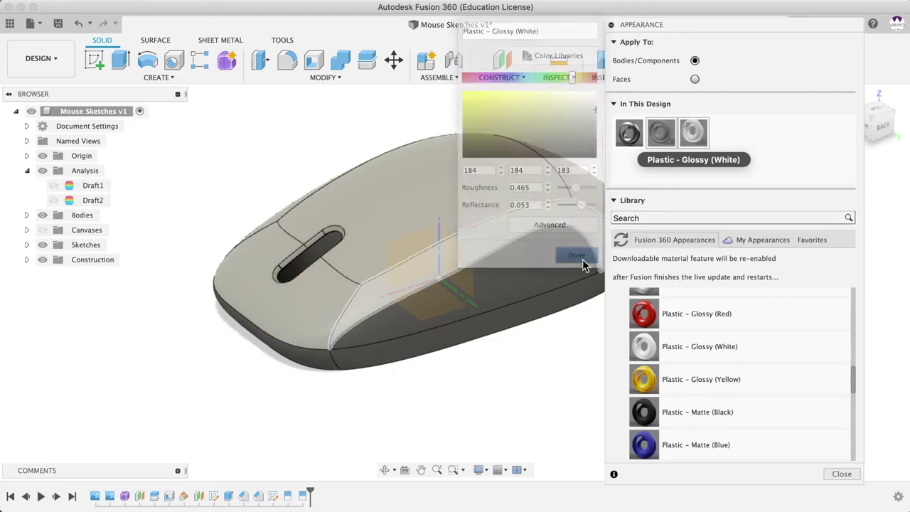
{"action": "left_click", "coordinate": [841, 474]}
Step: Open the DESIGN workspace dropdown to list the available workspaces
{"action": "middle_click_drag", "start_coordinate": [480, 390], "coordinate": [516, 401], "text": "shift"}
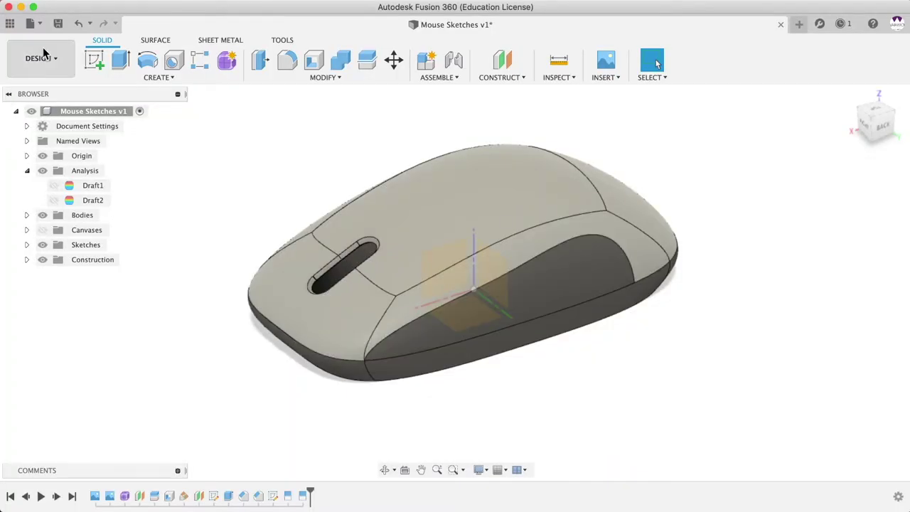
{"action": "left_click", "coordinate": [40, 57]}
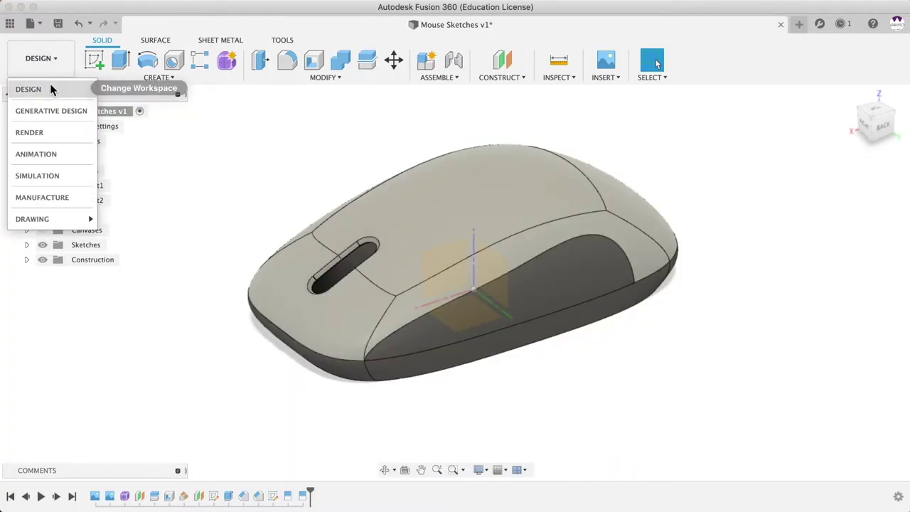
Step: Switch to the Render workspace and hide the Origin
{"action": "left_click", "coordinate": [28, 131]}
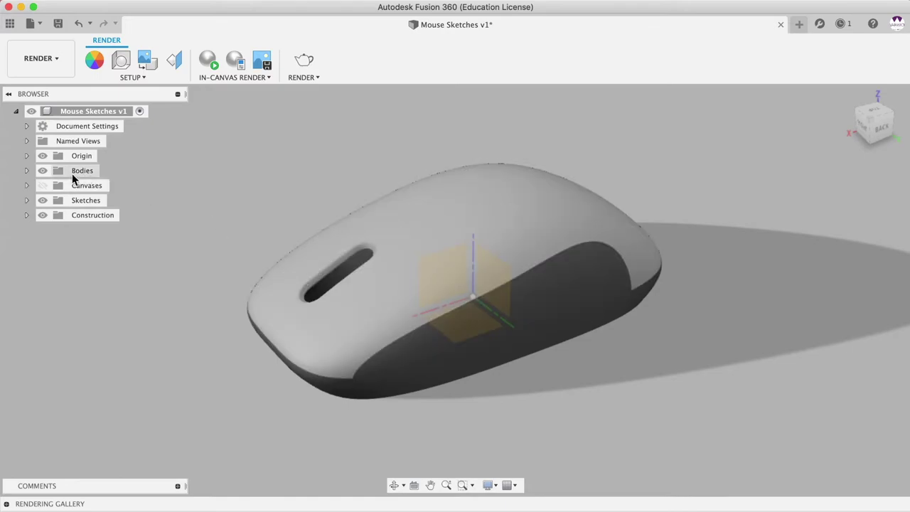
{"action": "left_click", "coordinate": [42, 156]}
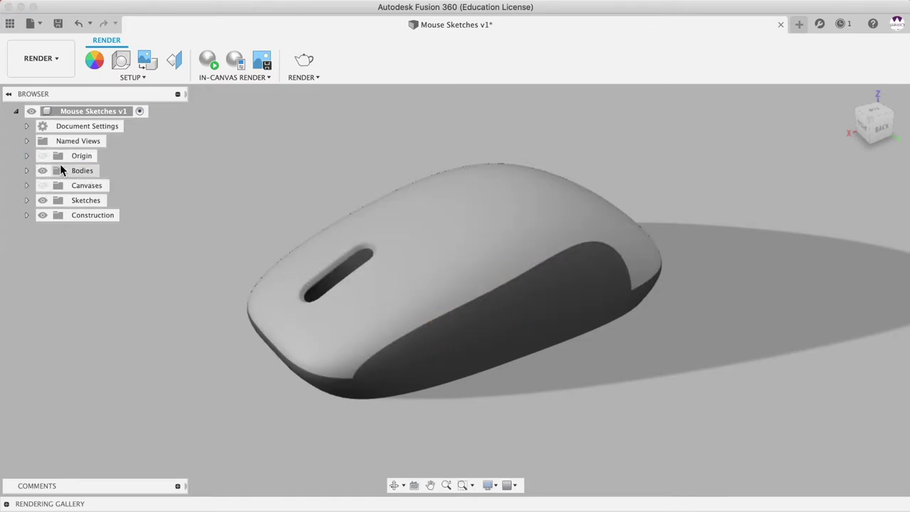
{"action": "middle_click_drag", "start_coordinate": [392, 285], "coordinate": [419, 280], "text": "shift"}
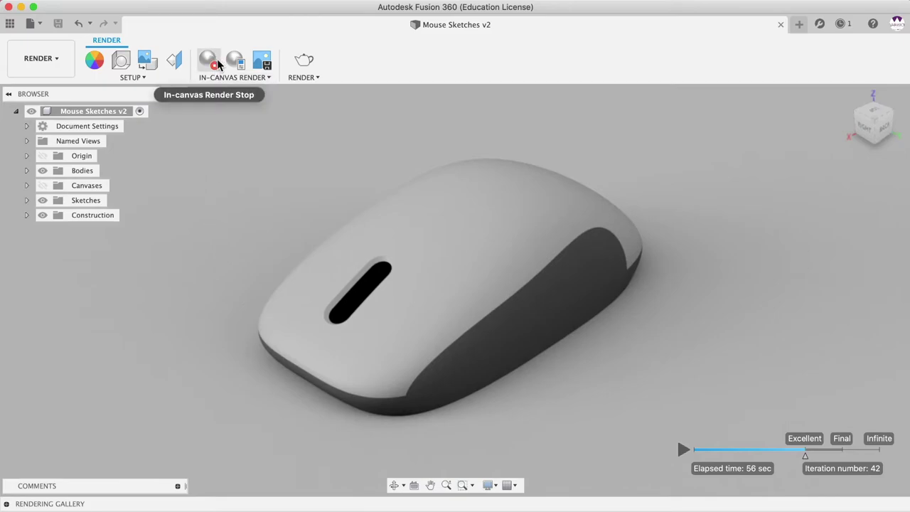
Step: Open and close Render Settings, then stop the in-canvas render
{"action": "left_click", "coordinate": [307, 66]}
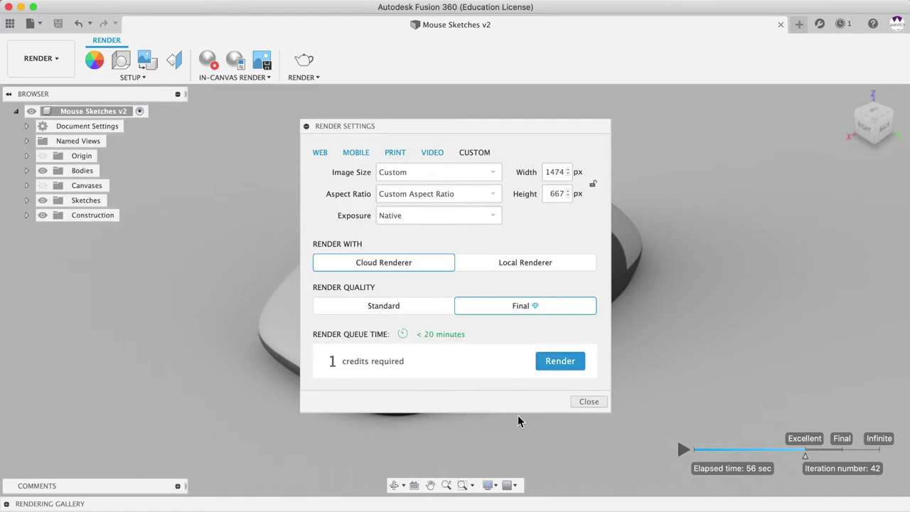
{"action": "left_click", "coordinate": [583, 403]}
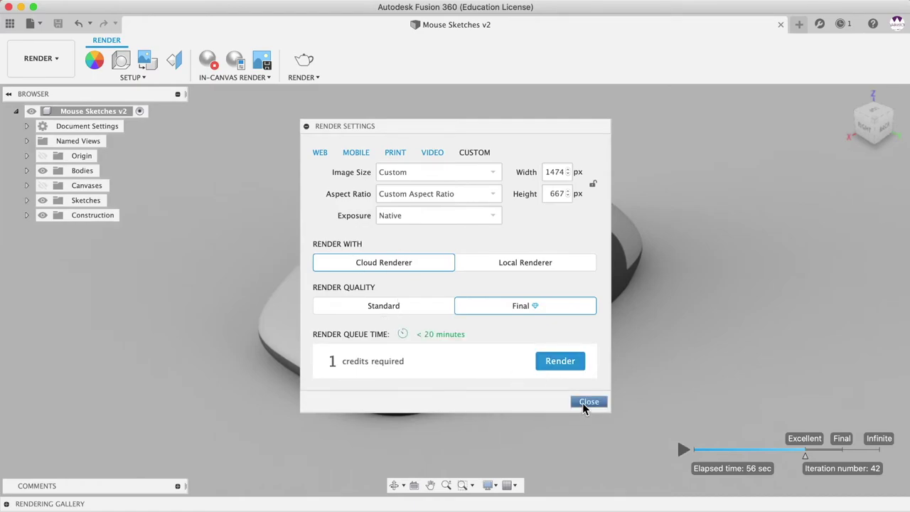
{"action": "left_click", "coordinate": [209, 61]}
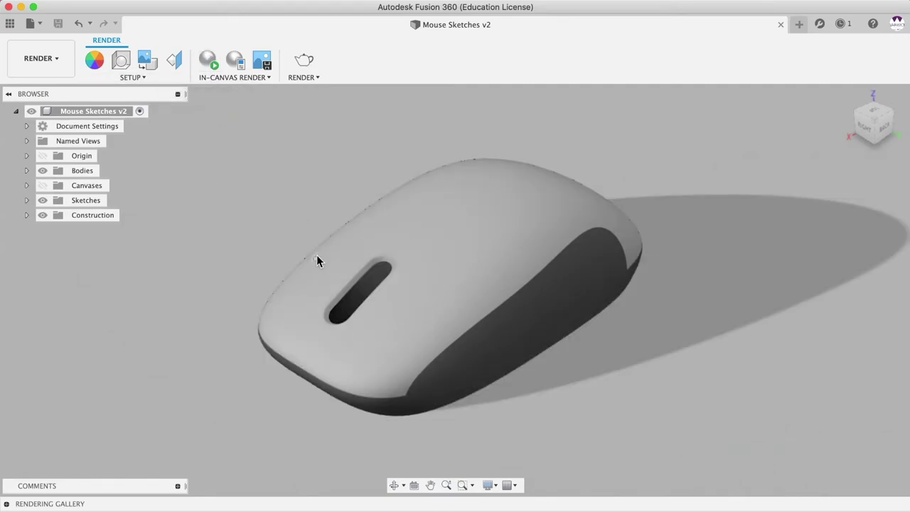
{"action": "left_click", "coordinate": [30, 57]}
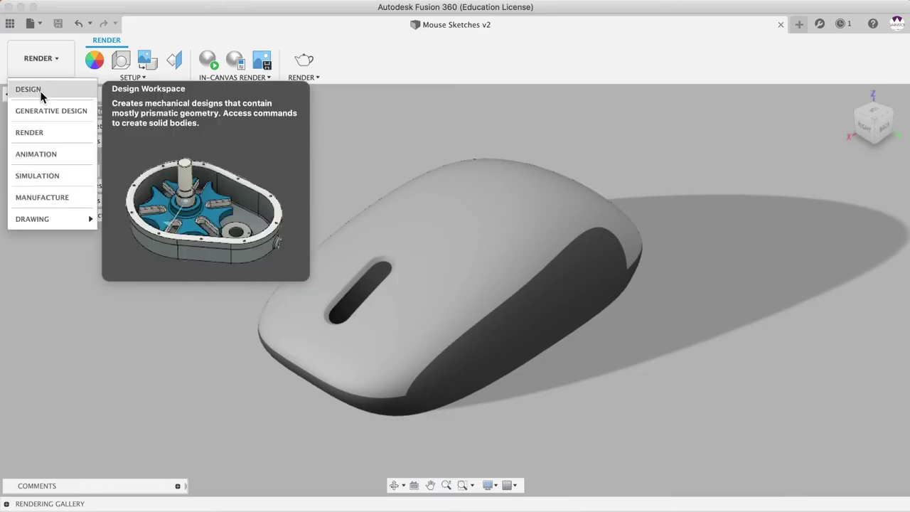
Step: Switch back to the DESIGN workspace and reopen the workspace dropdown
{"action": "left_click", "coordinate": [40, 92]}
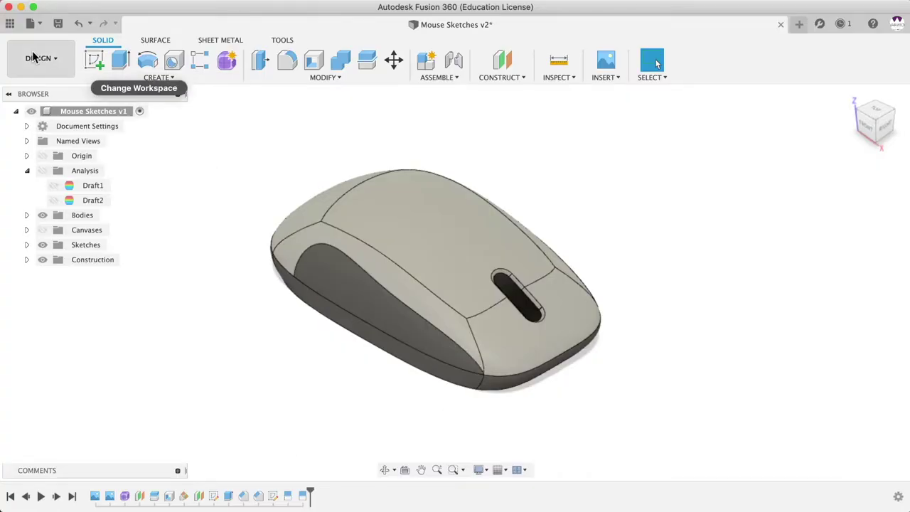
{"action": "left_click", "coordinate": [34, 57]}
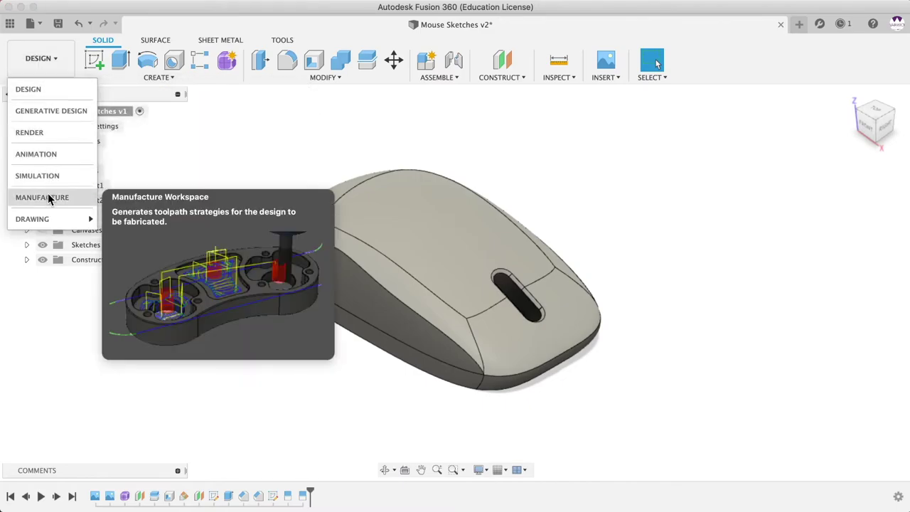
Step: In the Manufacture workspace, start a new setup with the Additive operation type
{"action": "left_click", "coordinate": [47, 196]}
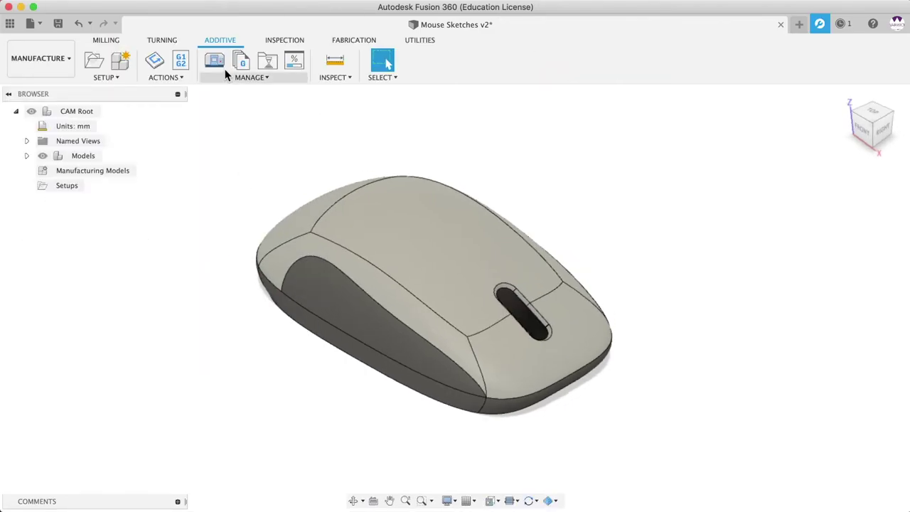
{"action": "left_click", "coordinate": [94, 64]}
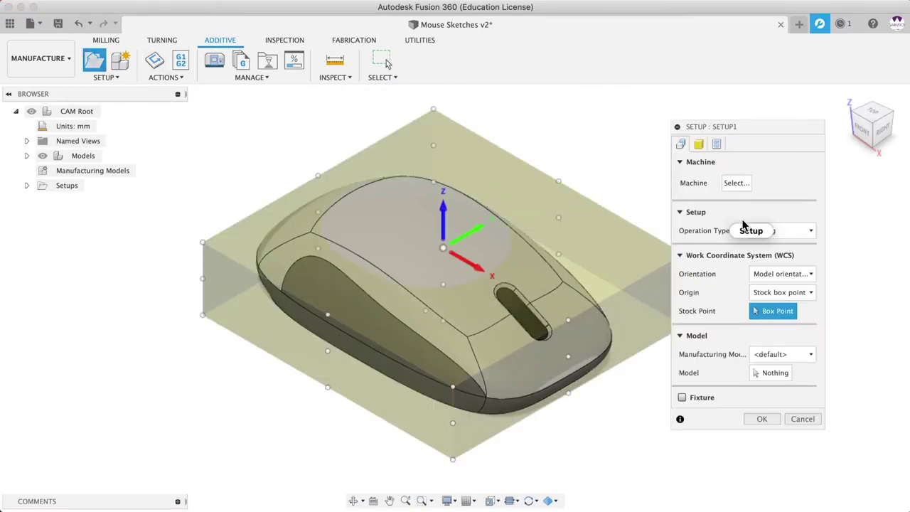
{"action": "left_click", "coordinate": [768, 232]}
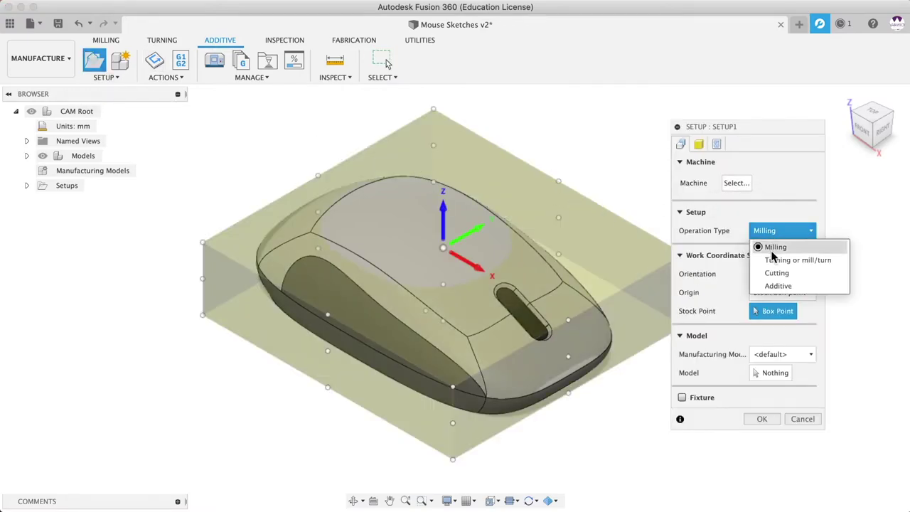
{"action": "left_click", "coordinate": [779, 286]}
Step: Assign the Ultimaker 3 machine and the mouse body as model, and create Setup1
{"action": "left_click", "coordinate": [734, 183]}
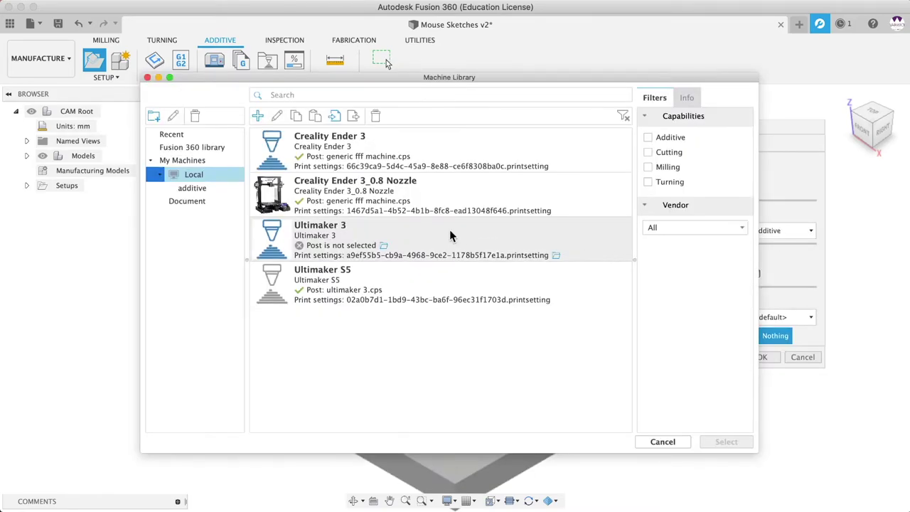
{"action": "left_click_drag", "start_coordinate": [450, 229], "coordinate": [713, 415]}
{"action": "left_click", "coordinate": [726, 441]}
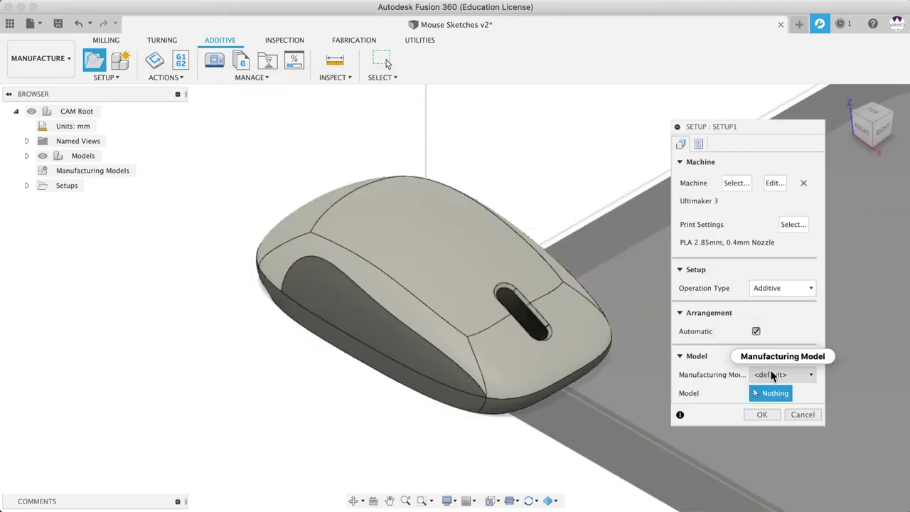
{"action": "left_click", "coordinate": [562, 326]}
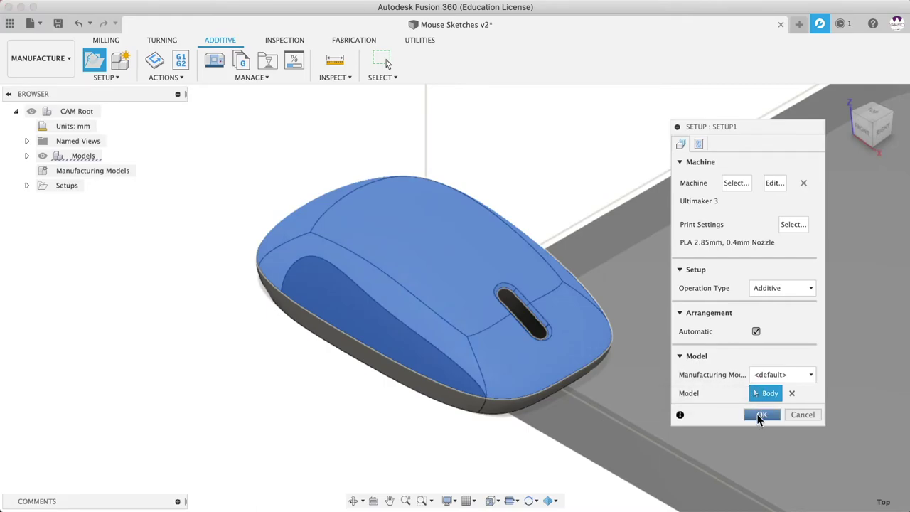
{"action": "left_click", "coordinate": [758, 414]}
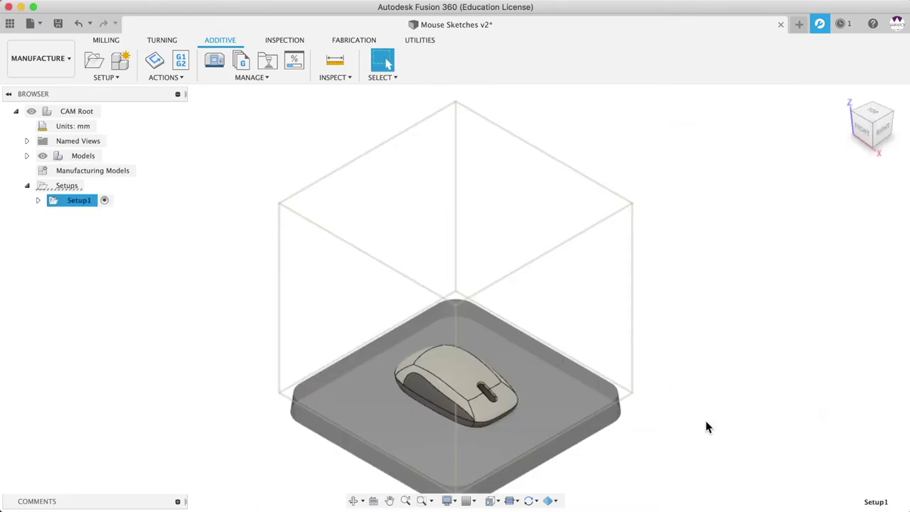
Step: Rotate the mouse component -90° about Y with Move Components so it stands upright
{"action": "left_click", "coordinate": [27, 156]}
{"action": "left_click", "coordinate": [38, 171]}
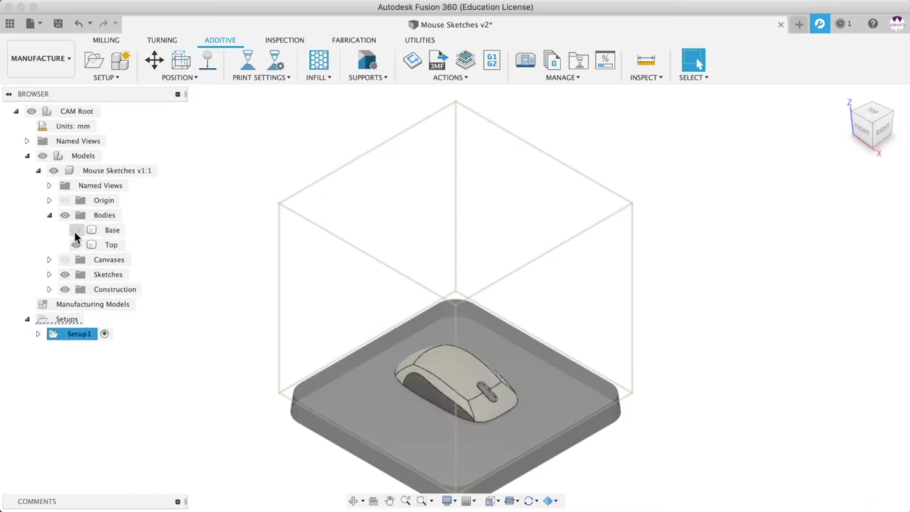
{"action": "left_click", "coordinate": [37, 171]}
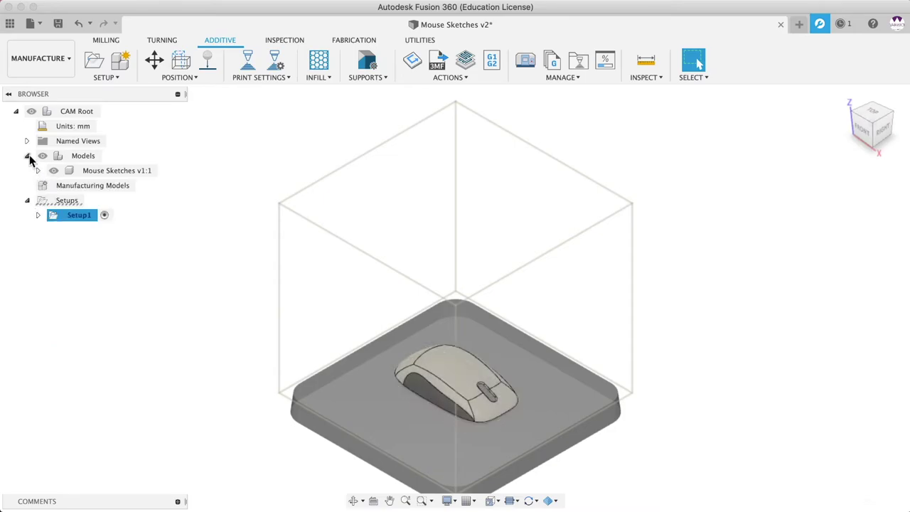
{"action": "left_click", "coordinate": [27, 156]}
{"action": "mouse_move", "coordinate": [435, 355]}
{"action": "middle_mouse_down"}
{"action": "mouse_move", "coordinate": [404, 283]}
{"action": "mouse_move", "coordinate": [403, 302]}
{"action": "middle_mouse_up"}
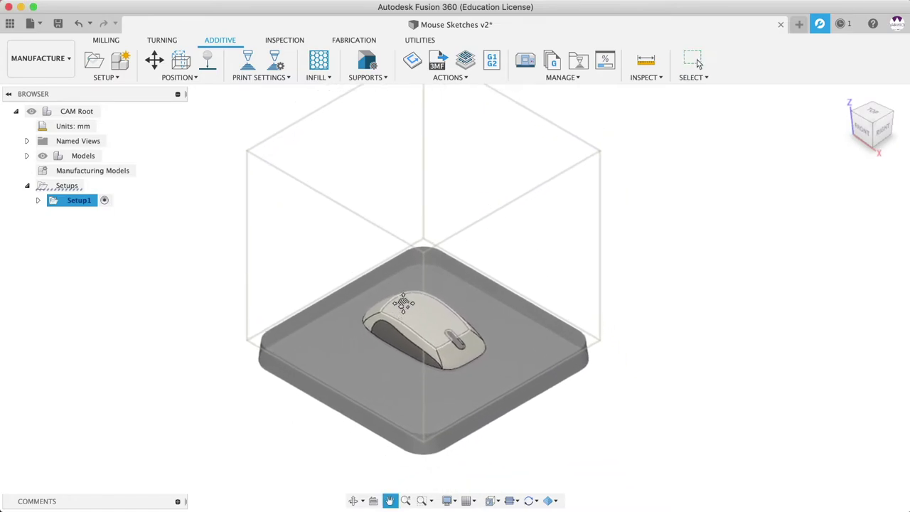
{"action": "left_click", "coordinate": [158, 61]}
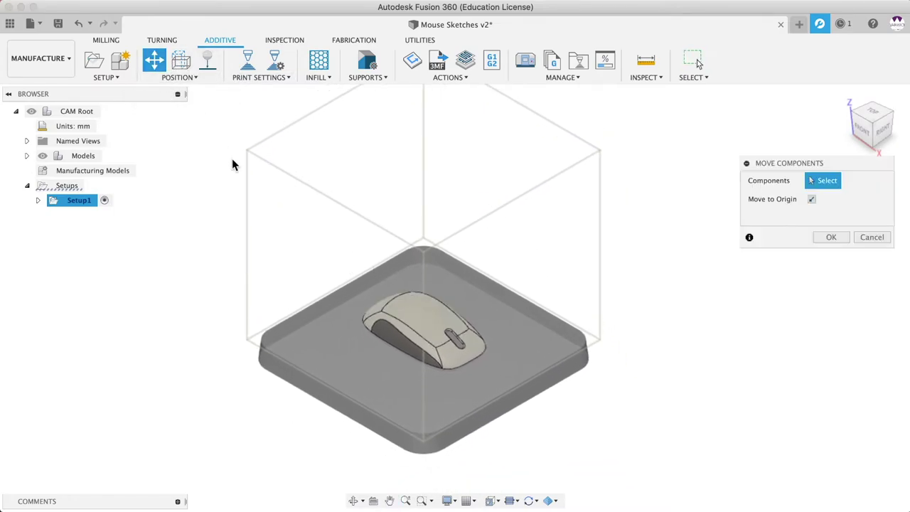
{"action": "left_click", "coordinate": [389, 312]}
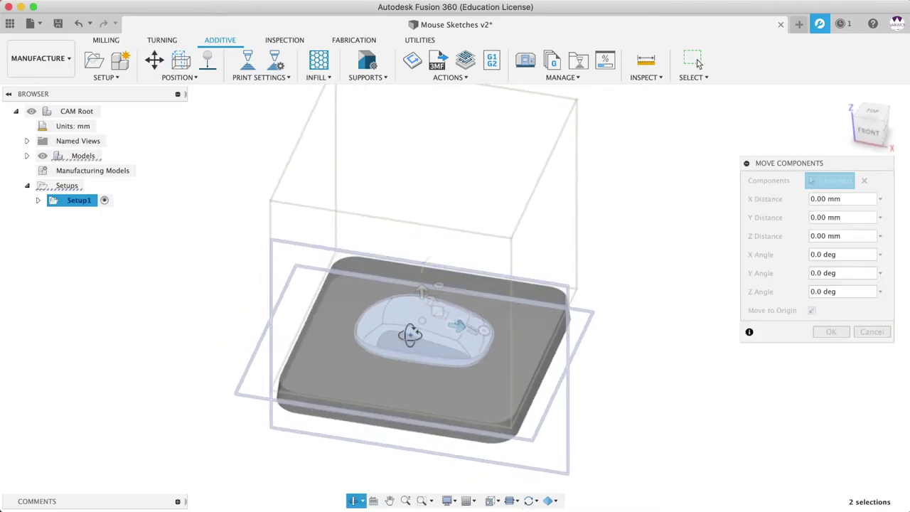
{"action": "left_click", "coordinate": [408, 332]}
{"action": "left_click_drag", "start_coordinate": [483, 333], "coordinate": [421, 267]}
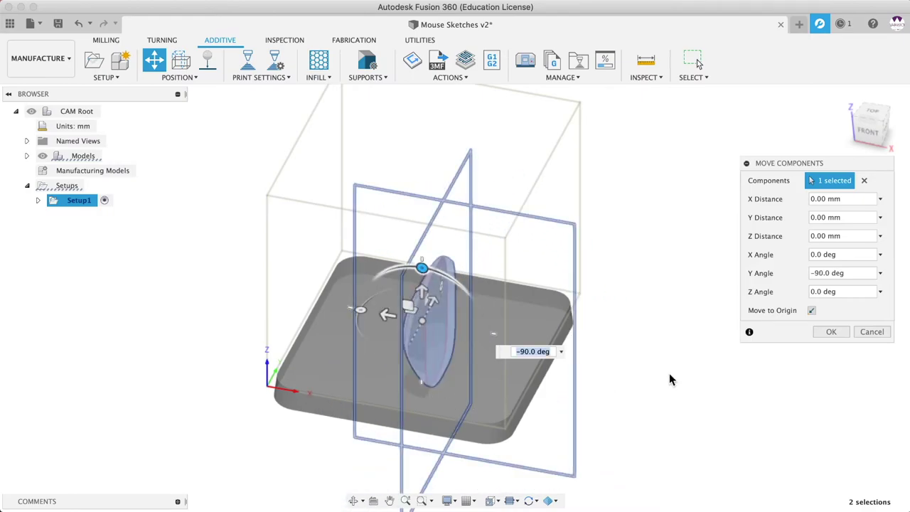
{"action": "left_click", "coordinate": [829, 332]}
Step: Place the upright mouse onto the Ultimaker 3 build platform
{"action": "middle_click_drag", "start_coordinate": [640, 365], "coordinate": [602, 369]}
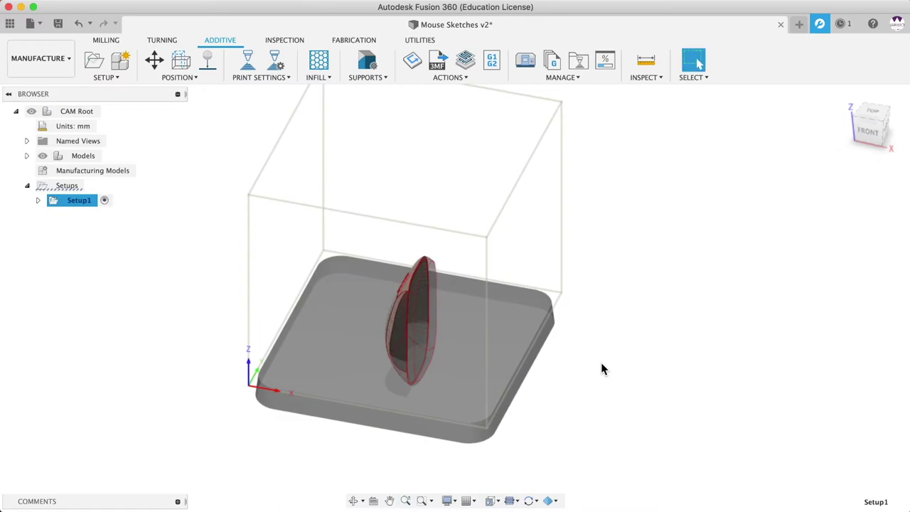
{"action": "left_click", "coordinate": [205, 63]}
{"action": "left_click", "coordinate": [417, 348]}
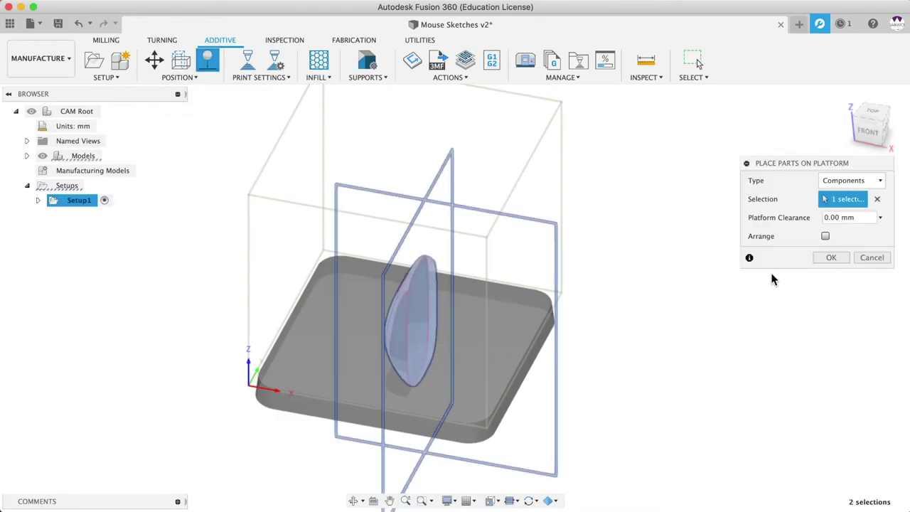
{"action": "left_click", "coordinate": [819, 257]}
{"action": "middle_click_drag", "start_coordinate": [752, 344], "coordinate": [690, 362], "text": "shift"}
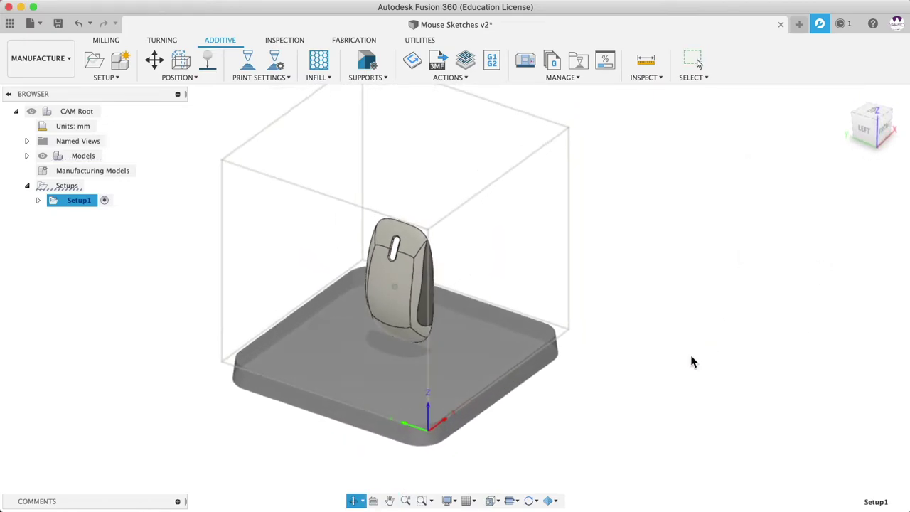
Step: Zoom in on the platform and expand Setup1 to show the machine, PLA settings and additive toolpath
{"action": "scroll", "coordinate": [443, 340], "scroll_direction": "up", "scroll_amount": 2}
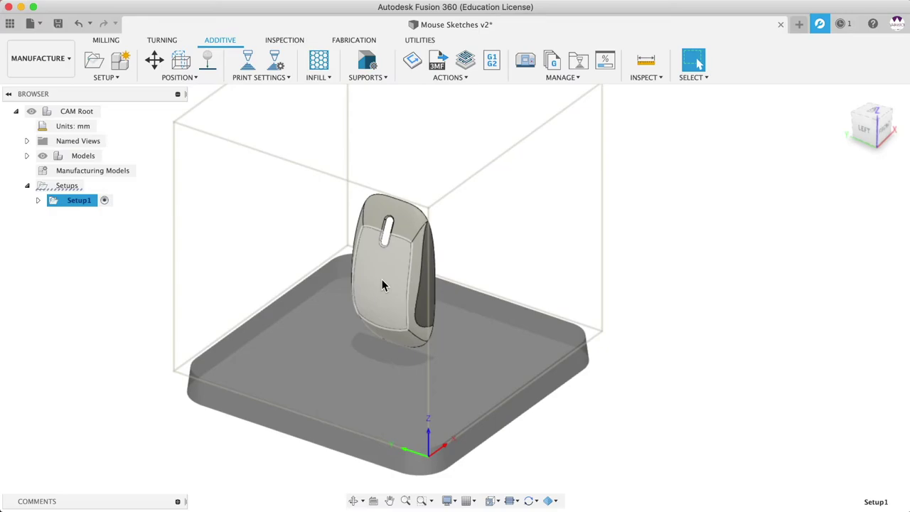
{"action": "left_click", "coordinate": [39, 201]}
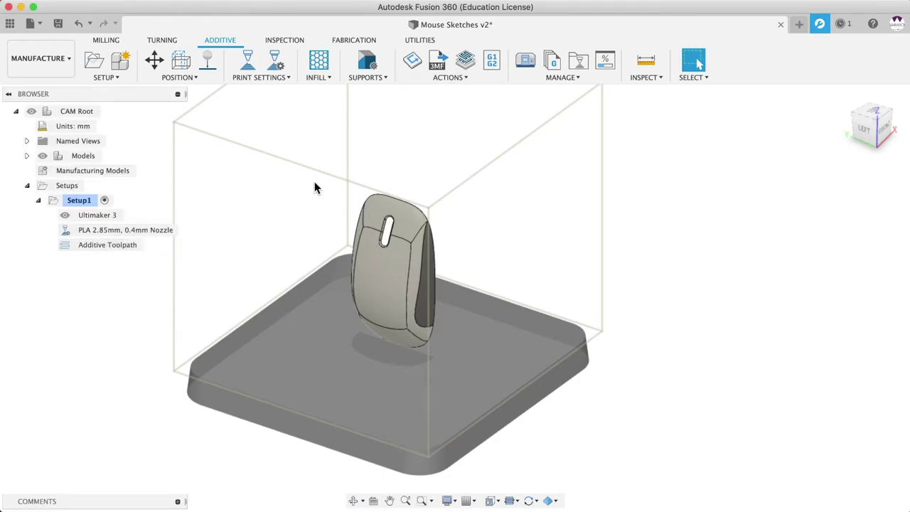
{"action": "left_click", "coordinate": [431, 79]}
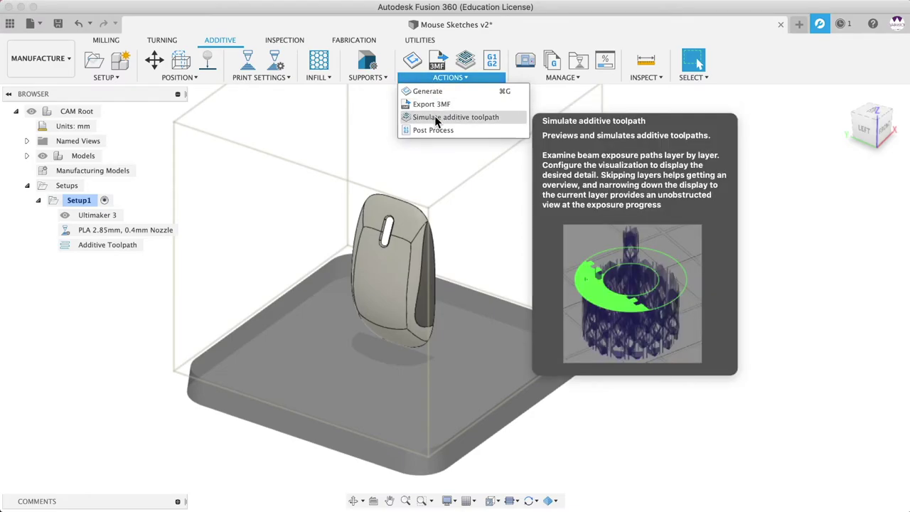
{"action": "left_click", "coordinate": [434, 115]}
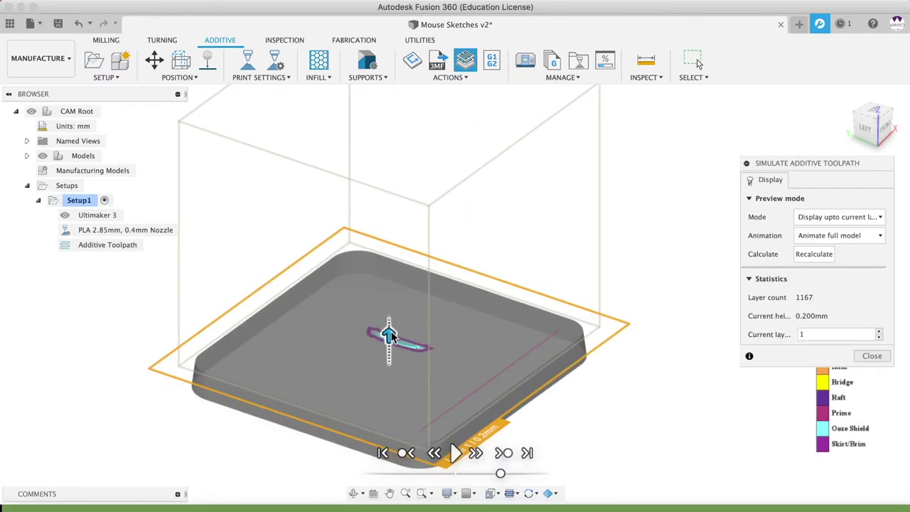
{"action": "left_click_drag", "start_coordinate": [391, 327], "coordinate": [403, 181]}
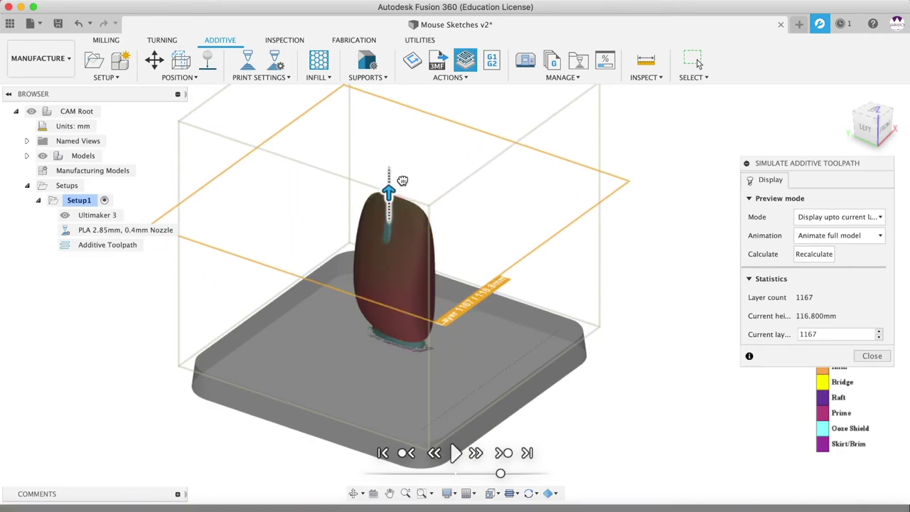
{"action": "mouse_move", "coordinate": [470, 262]}
{"action": "middle_mouse_down", "text": "shift"}
{"action": "mouse_move", "coordinate": [445, 249]}
{"action": "mouse_move", "coordinate": [339, 240]}
{"action": "mouse_move", "coordinate": [465, 252]}
{"action": "mouse_move", "coordinate": [489, 229]}
{"action": "mouse_move", "coordinate": [472, 254]}
{"action": "middle_mouse_up", "text": "shift"}
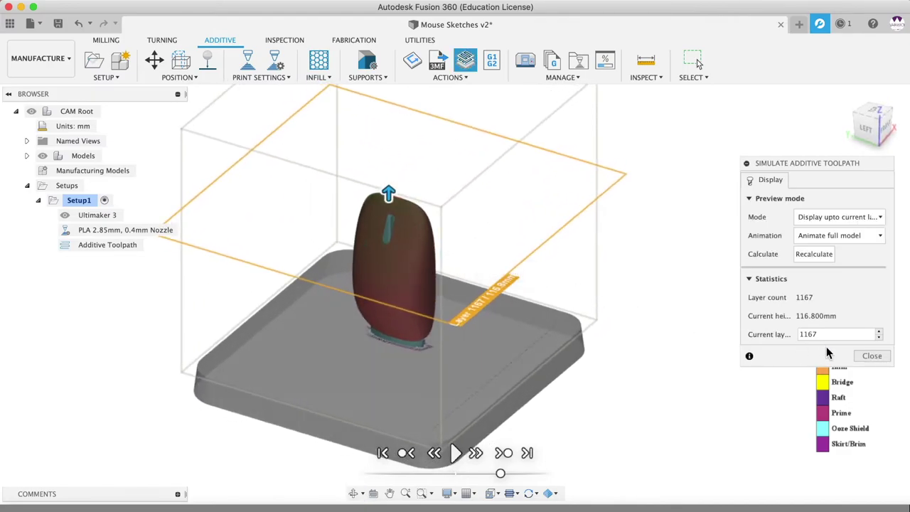
{"action": "left_click", "coordinate": [861, 356]}
{"action": "middle_click_drag", "start_coordinate": [577, 344], "coordinate": [598, 337]}
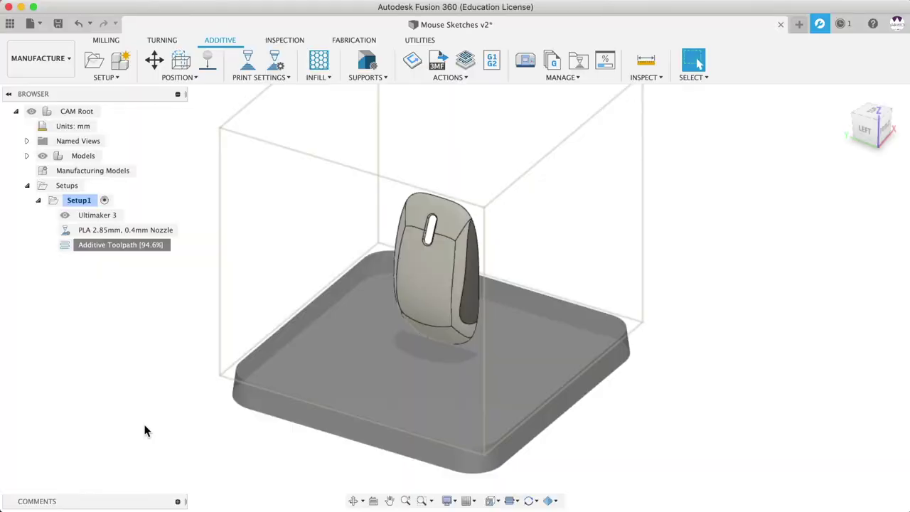
Step: Return from Manufacture to the Design workspace for Mouse Sketches v3
{"action": "left_click", "coordinate": [46, 60]}
{"action": "left_click", "coordinate": [54, 88]}
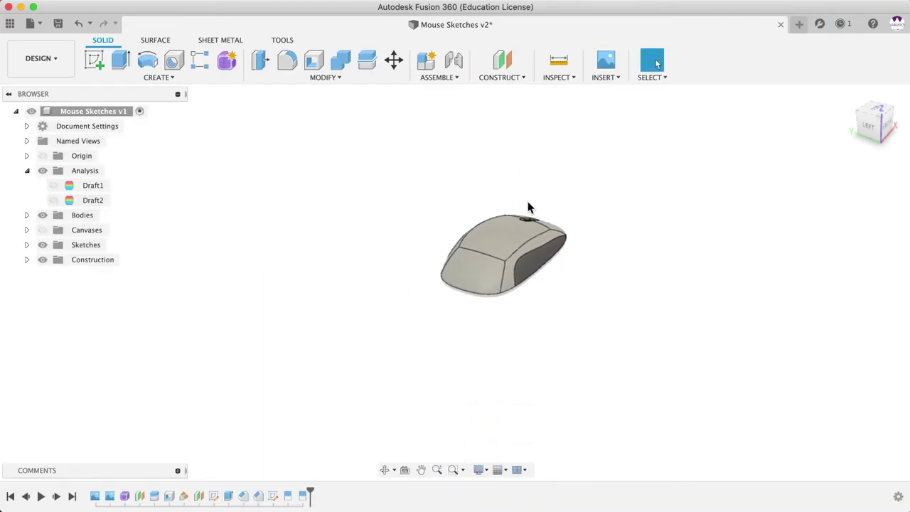
{"action": "middle_click_drag", "start_coordinate": [572, 279], "coordinate": [465, 281], "text": "shift"}
Step: Orbit the mouse model around to face its flat underside
{"action": "scroll", "coordinate": [387, 319], "scroll_direction": "up", "scroll_amount": 5}
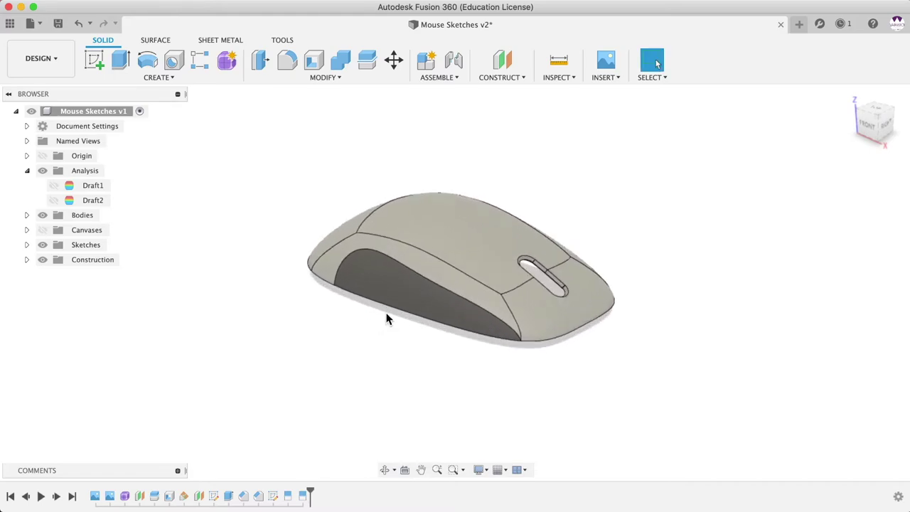
{"action": "middle_click_drag", "start_coordinate": [386, 319], "coordinate": [376, 312], "text": "shift"}
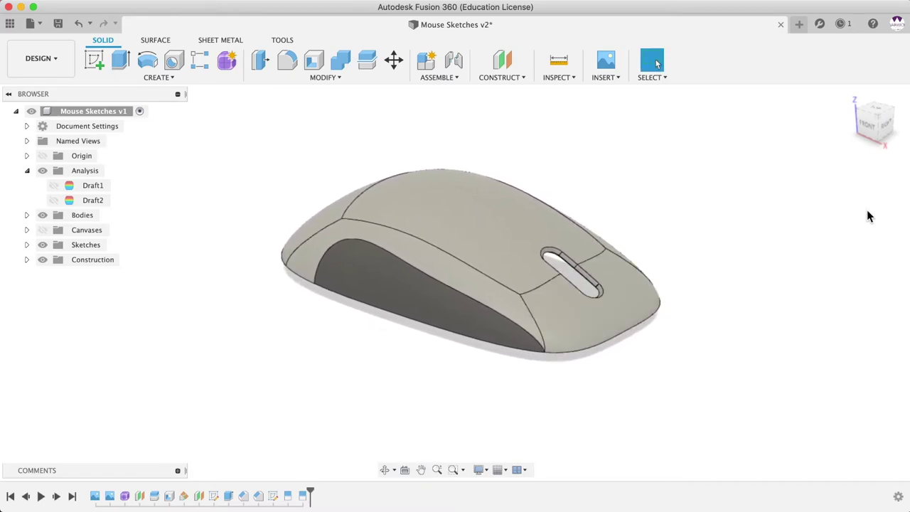
{"action": "left_click", "coordinate": [876, 119]}
{"action": "middle_click_drag", "start_coordinate": [656, 266], "coordinate": [647, 222]}
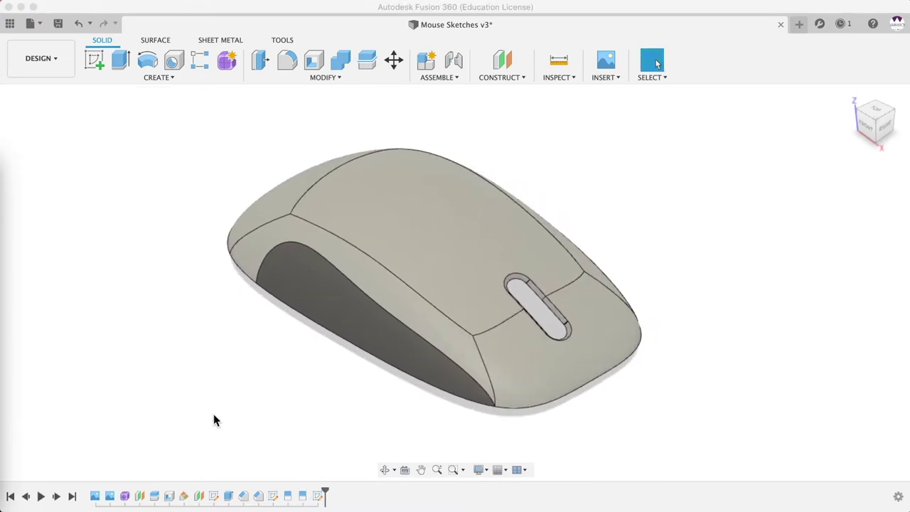
{"action": "left_click", "coordinate": [220, 418]}
{"action": "middle_click_drag", "start_coordinate": [346, 368], "coordinate": [359, 274], "text": "shift"}
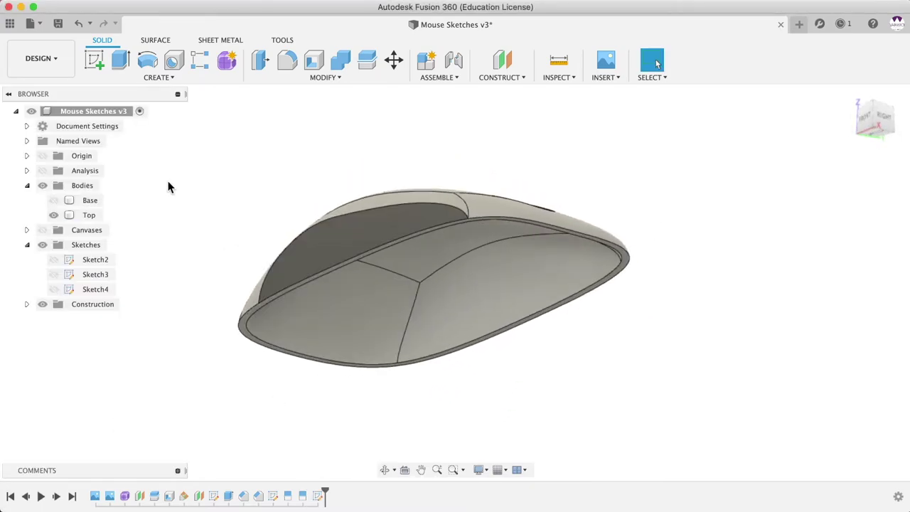
Step: Create a new sketch on the mouse's flat underside
{"action": "left_click", "coordinate": [94, 61]}
{"action": "scroll", "coordinate": [377, 246], "scroll_direction": "up", "scroll_amount": 3}
{"action": "scroll", "coordinate": [377, 277], "scroll_direction": "up", "scroll_amount": 5}
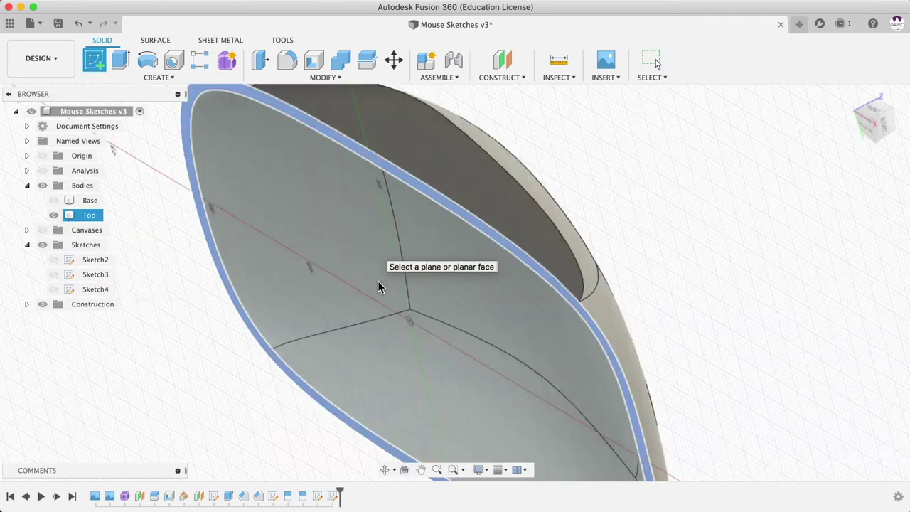
{"action": "left_click", "coordinate": [378, 283]}
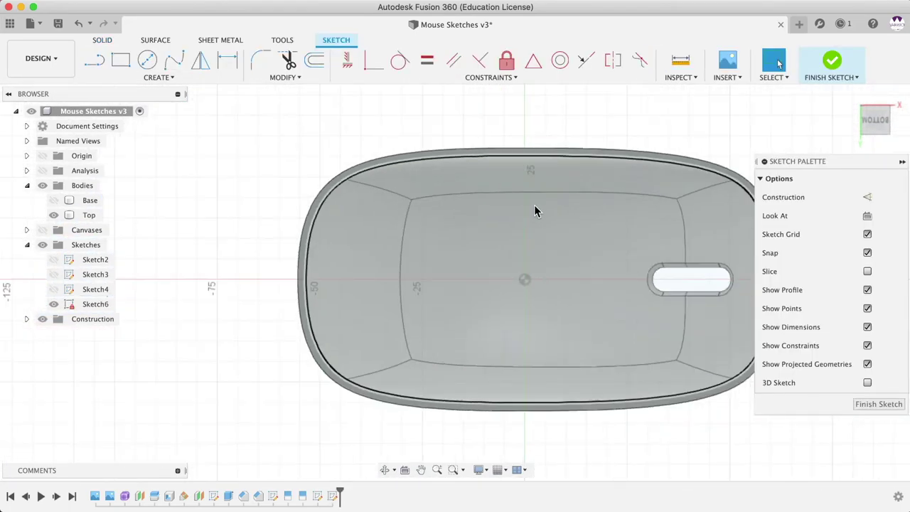
{"action": "middle_click_drag", "start_coordinate": [534, 212], "coordinate": [374, 213]}
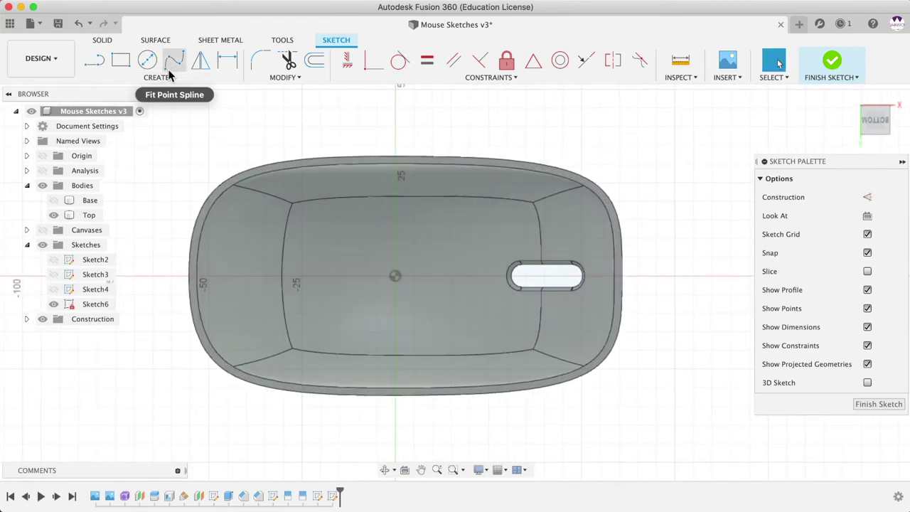
Step: Draw a 140 × 80 mm center rectangle at the origin and finish Sketch6
{"action": "left_click", "coordinate": [169, 75]}
{"action": "mouse_move", "coordinate": [203, 105]}
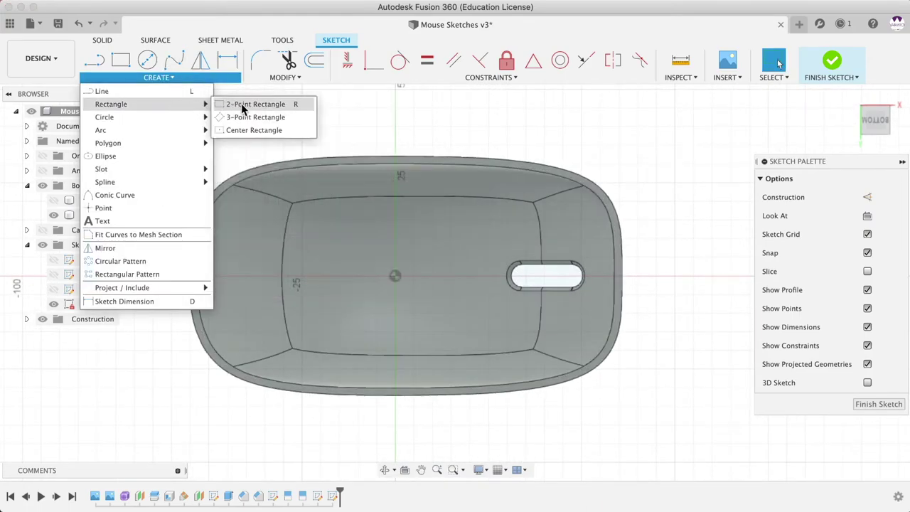
{"action": "left_click", "coordinate": [253, 130]}
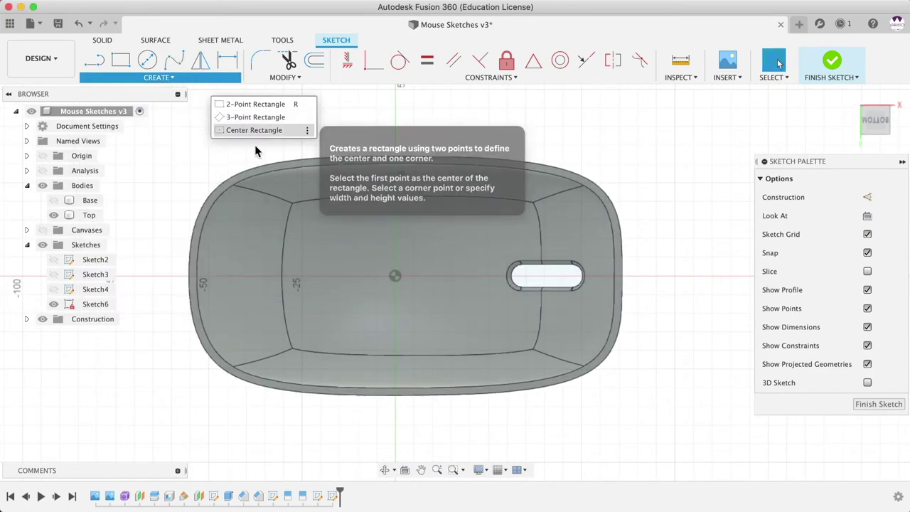
{"action": "left_click", "coordinate": [393, 275]}
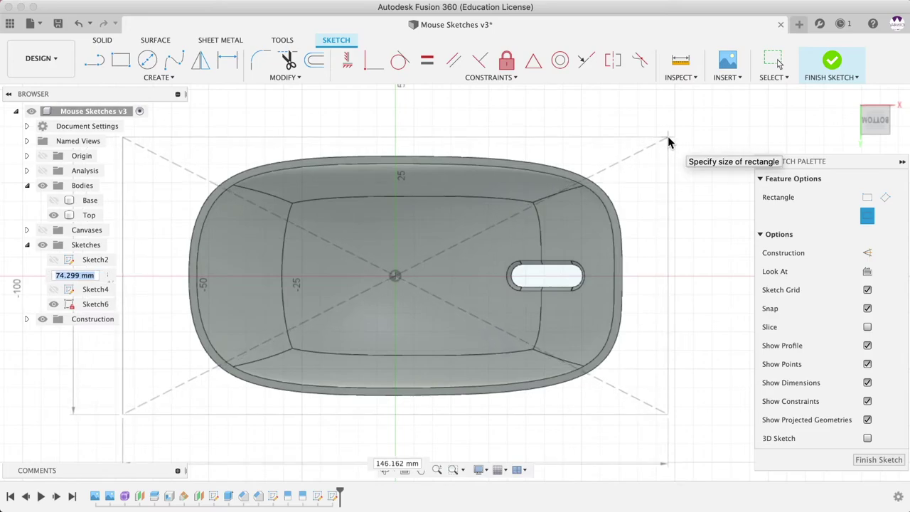
{"action": "key", "text": "Tab"}
{"action": "type", "text": "140"}
{"action": "key", "text": "Tab"}
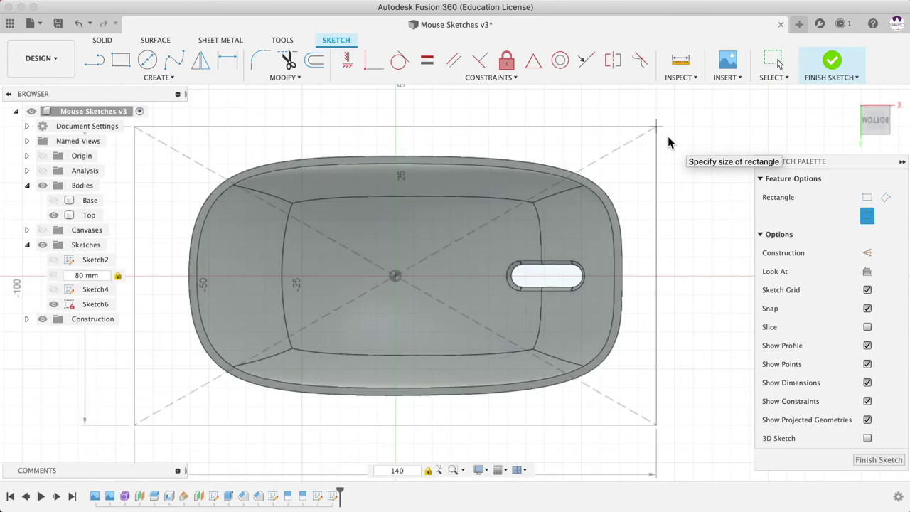
{"action": "key", "text": "Return"}
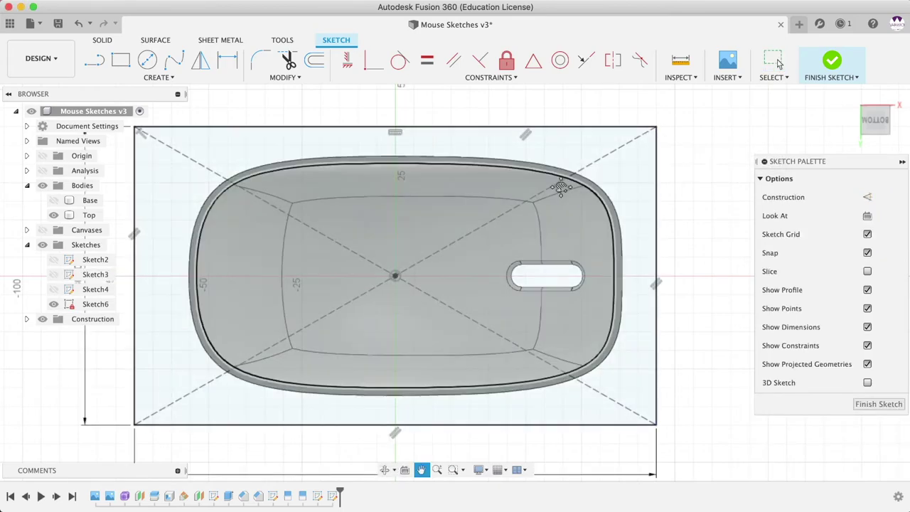
{"action": "scroll", "coordinate": [571, 187], "scroll_direction": "down", "scroll_amount": 3}
{"action": "scroll", "coordinate": [572, 187], "scroll_direction": "down", "scroll_amount": 3}
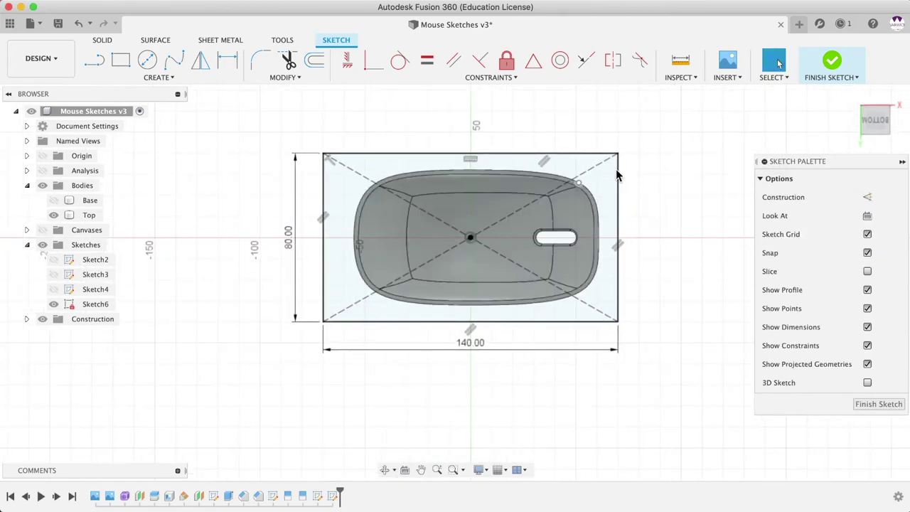
{"action": "left_click", "coordinate": [833, 63]}
{"action": "middle_click_drag", "start_coordinate": [570, 271], "coordinate": [447, 213], "text": "shift"}
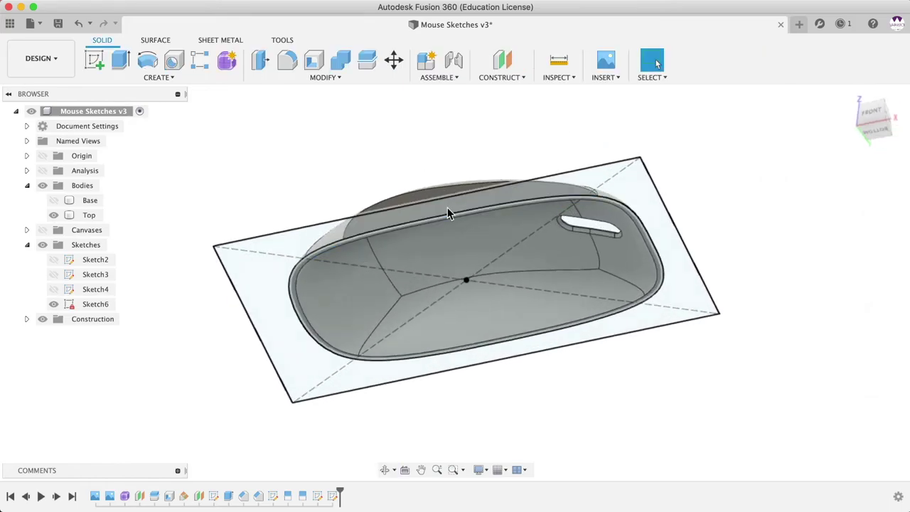
Step: Start an extrude and select the three Sketch6 profiles
{"action": "left_click", "coordinate": [120, 61]}
{"action": "scroll", "coordinate": [330, 223], "scroll_direction": "up", "scroll_amount": 3}
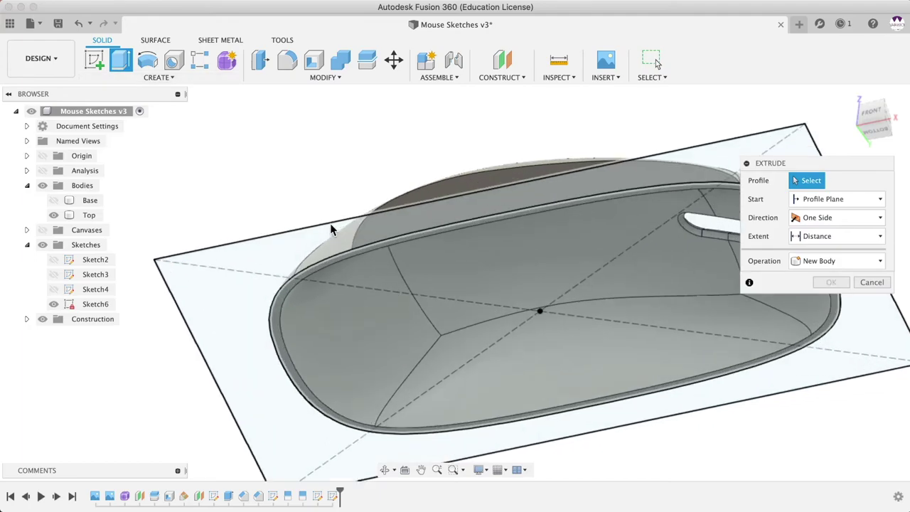
{"action": "left_click", "coordinate": [334, 237]}
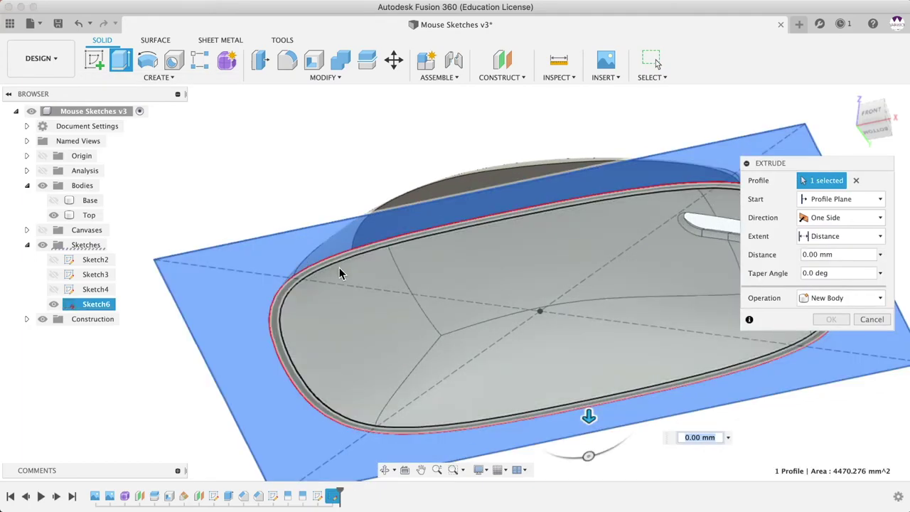
{"action": "left_click", "coordinate": [331, 270]}
{"action": "left_click", "coordinate": [378, 288]}
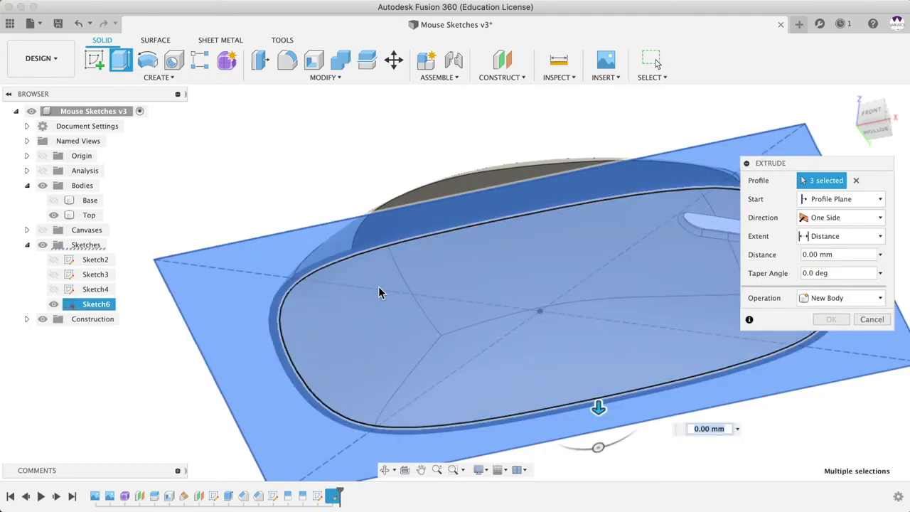
{"action": "scroll", "coordinate": [379, 291], "scroll_direction": "down", "scroll_amount": 2}
{"action": "left_click", "coordinate": [875, 119]}
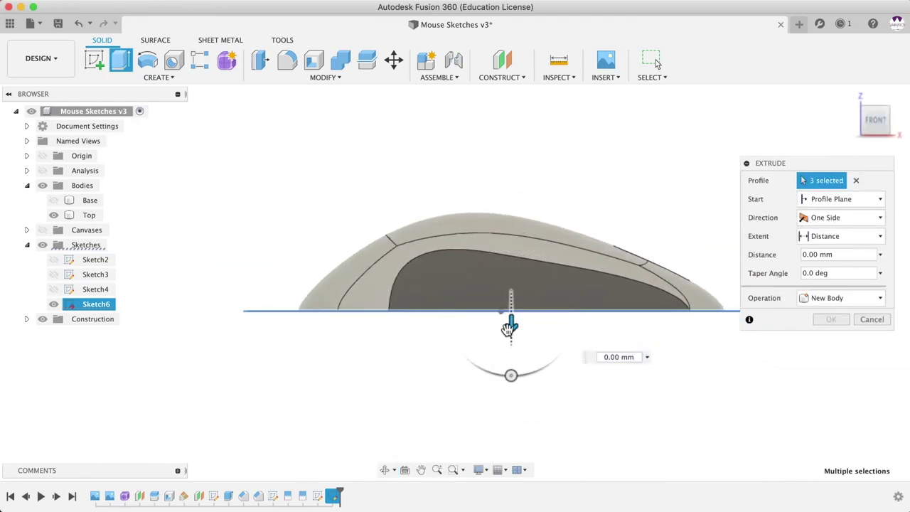
Step: Extrude the profiles 40 mm as a new body, Body3, over the mouse
{"action": "left_click_drag", "start_coordinate": [509, 328], "coordinate": [512, 183]}
{"action": "middle_click_drag", "start_coordinate": [518, 223], "coordinate": [448, 274]}
{"action": "left_click", "coordinate": [859, 302]}
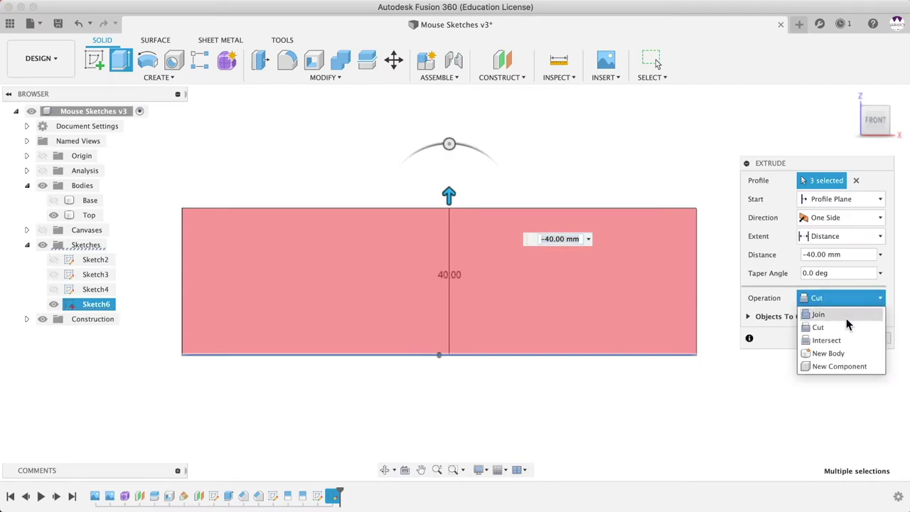
{"action": "left_click", "coordinate": [844, 354]}
{"action": "left_click", "coordinate": [830, 319]}
{"action": "middle_click_drag", "start_coordinate": [678, 340], "coordinate": [501, 260], "text": "shift"}
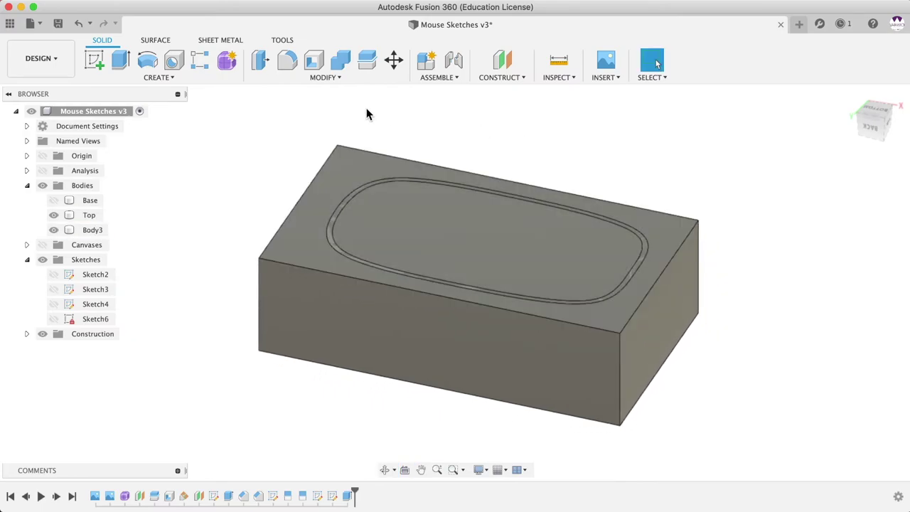
Step: Combine-cut the Top body from Body3 with Keep Tools on, leaving a mouse-shaped recess
{"action": "left_click", "coordinate": [320, 77]}
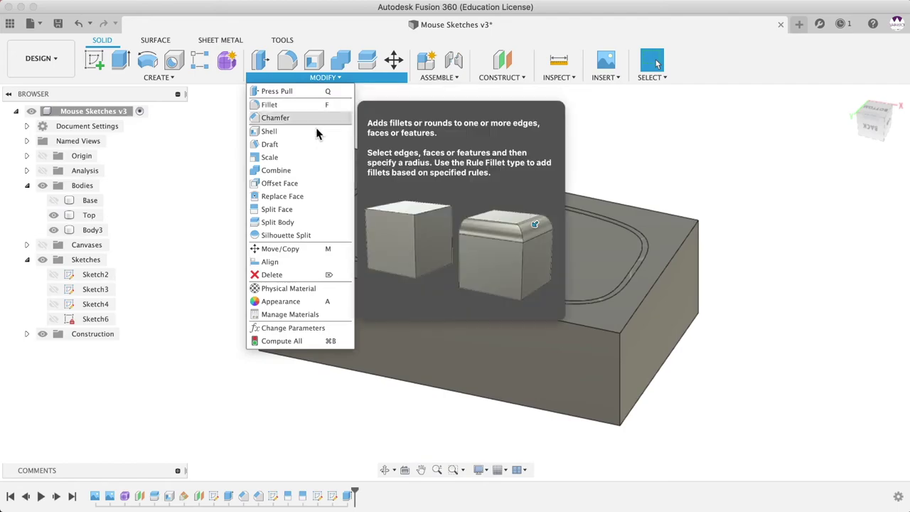
{"action": "left_click", "coordinate": [316, 170]}
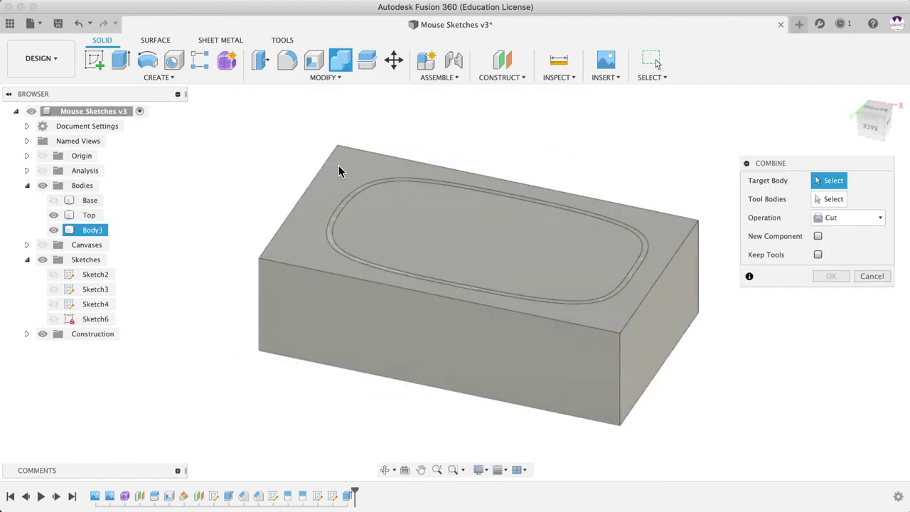
{"action": "left_click", "coordinate": [361, 175]}
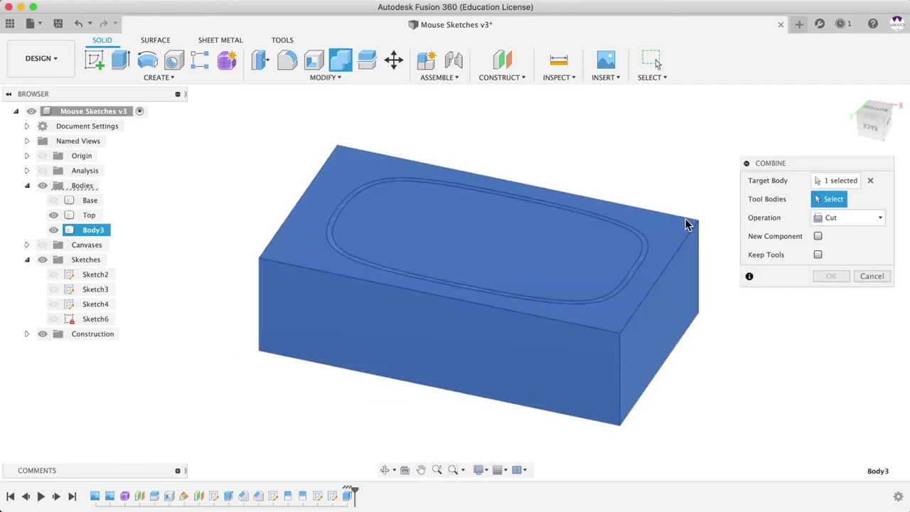
{"action": "left_click", "coordinate": [637, 244]}
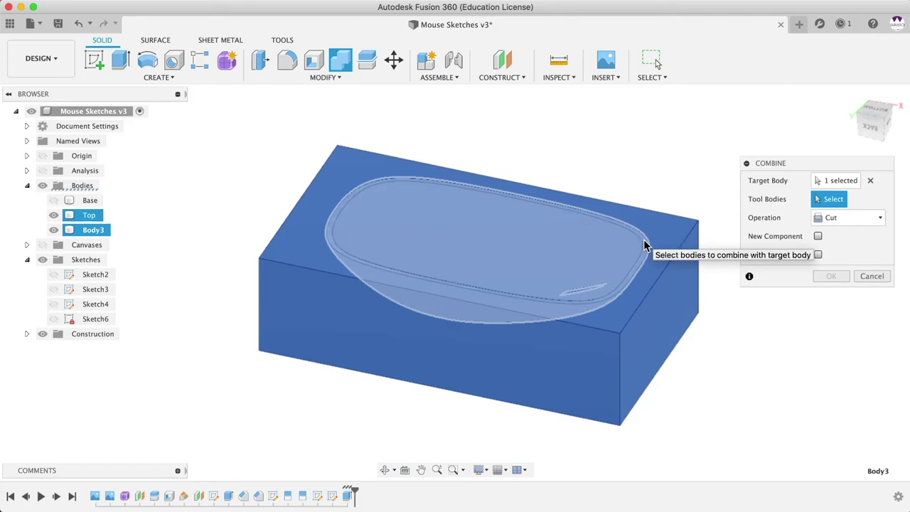
{"action": "scroll", "coordinate": [643, 245], "scroll_direction": "up", "scroll_amount": 3}
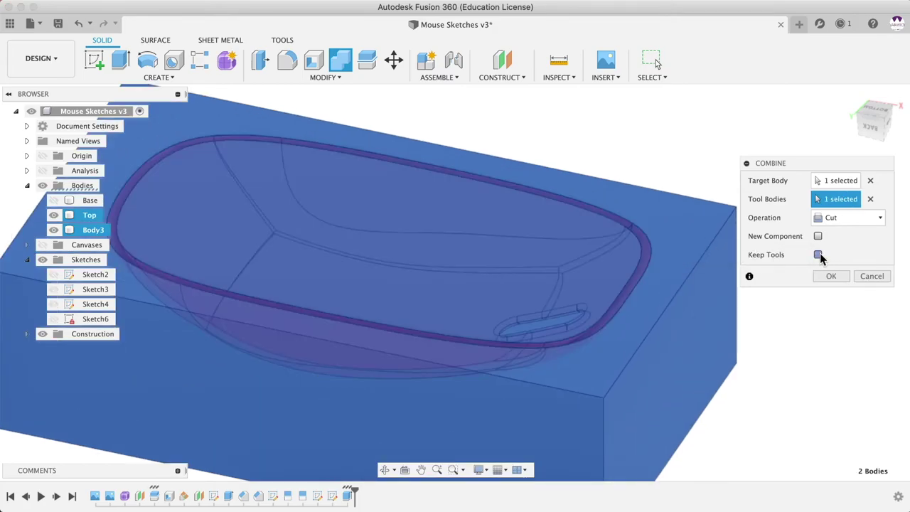
{"action": "scroll", "coordinate": [638, 313], "scroll_direction": "down", "scroll_amount": 3}
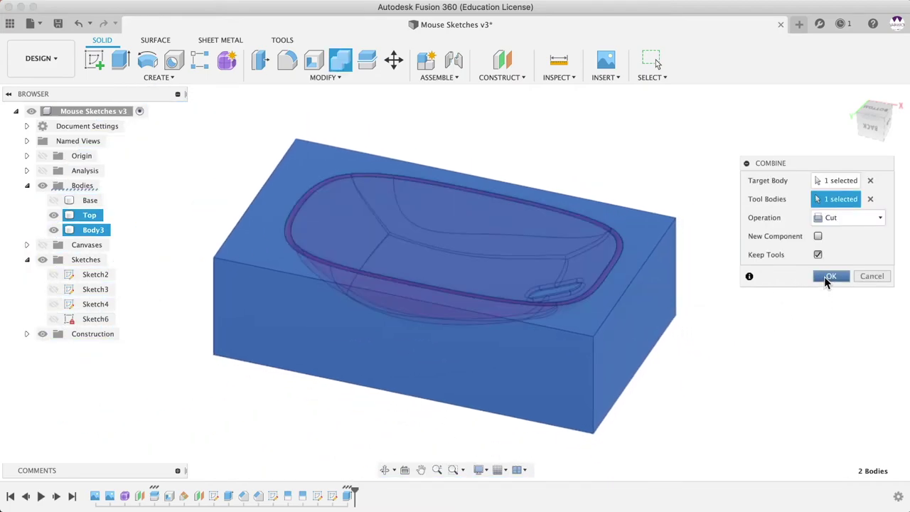
{"action": "left_click", "coordinate": [829, 277]}
{"action": "scroll", "coordinate": [732, 349], "scroll_direction": "down", "scroll_amount": 2}
{"action": "middle_click_drag", "start_coordinate": [726, 348], "coordinate": [605, 318]}
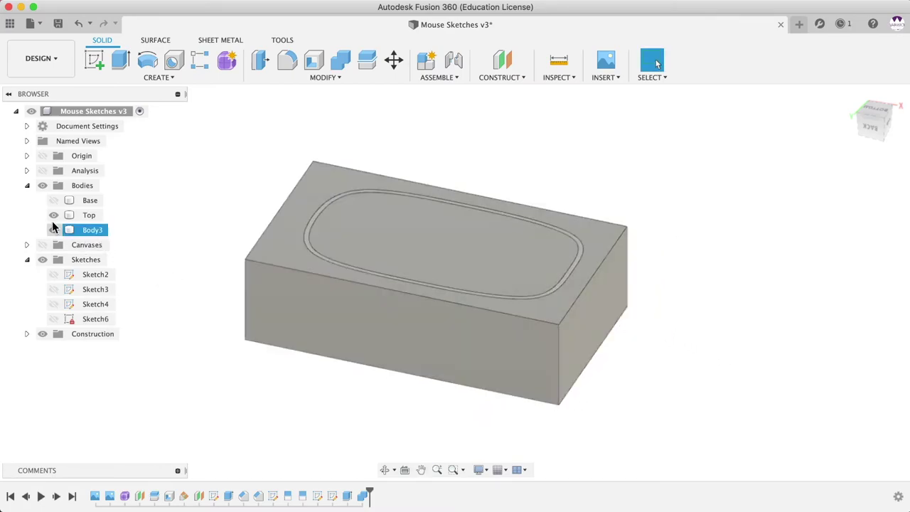
Step: Hide the Top body so Body3's cavity shows, then begin a Section Analysis
{"action": "left_click", "coordinate": [53, 215]}
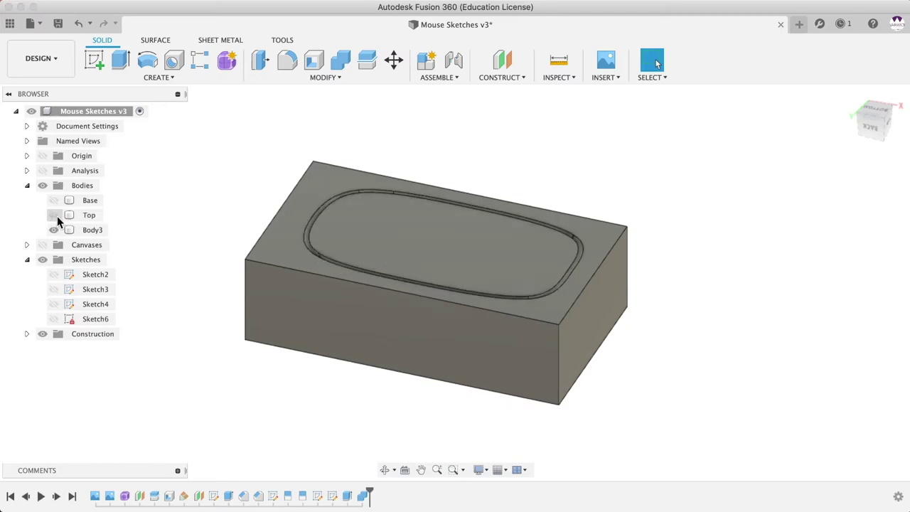
{"action": "left_click", "coordinate": [353, 260]}
{"action": "scroll", "coordinate": [354, 260], "scroll_direction": "up", "scroll_amount": 2}
{"action": "scroll", "coordinate": [354, 260], "scroll_direction": "down", "scroll_amount": 1}
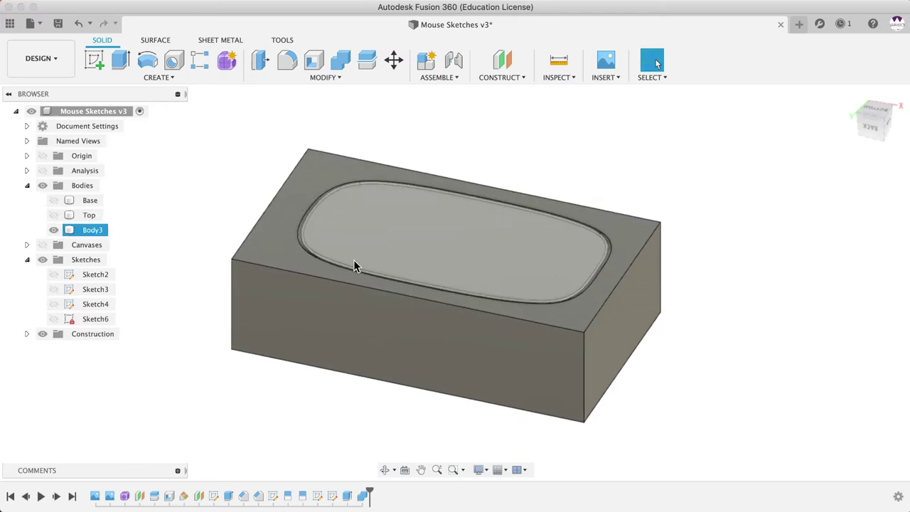
{"action": "left_click", "coordinate": [470, 174]}
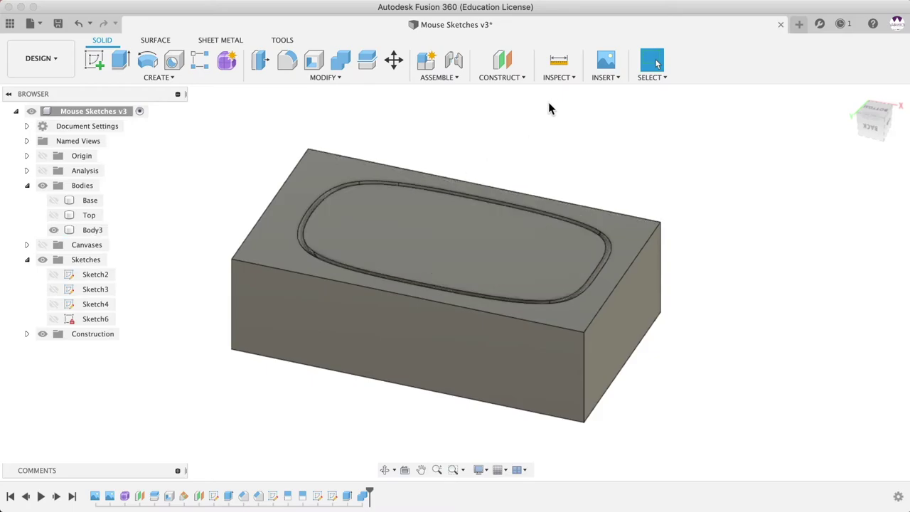
{"action": "left_click", "coordinate": [556, 79]}
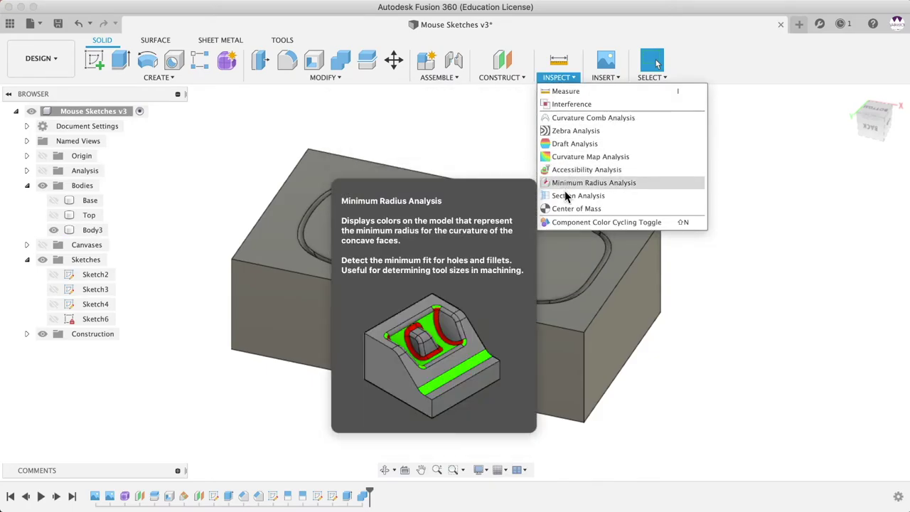
{"action": "left_click", "coordinate": [563, 194]}
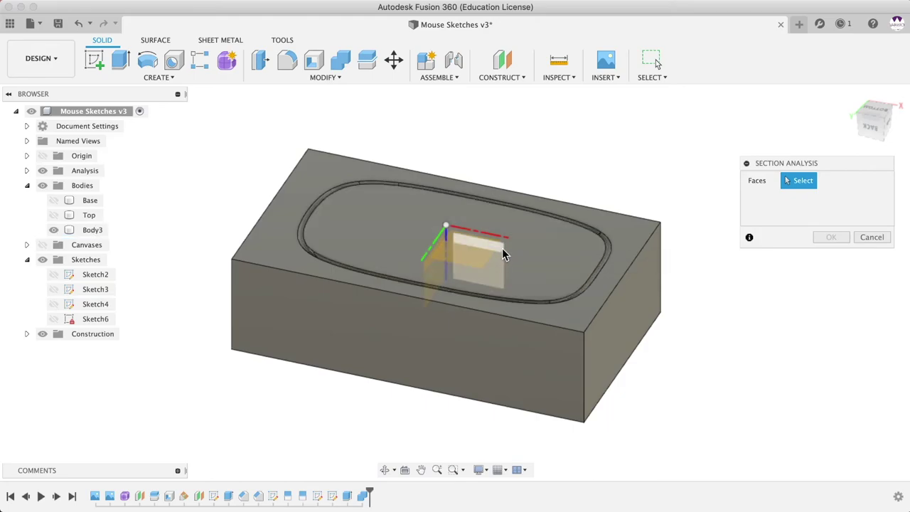
Step: Section Body3 through the XZ plane and orbit to inspect the cavity's cross-section
{"action": "left_click", "coordinate": [502, 250]}
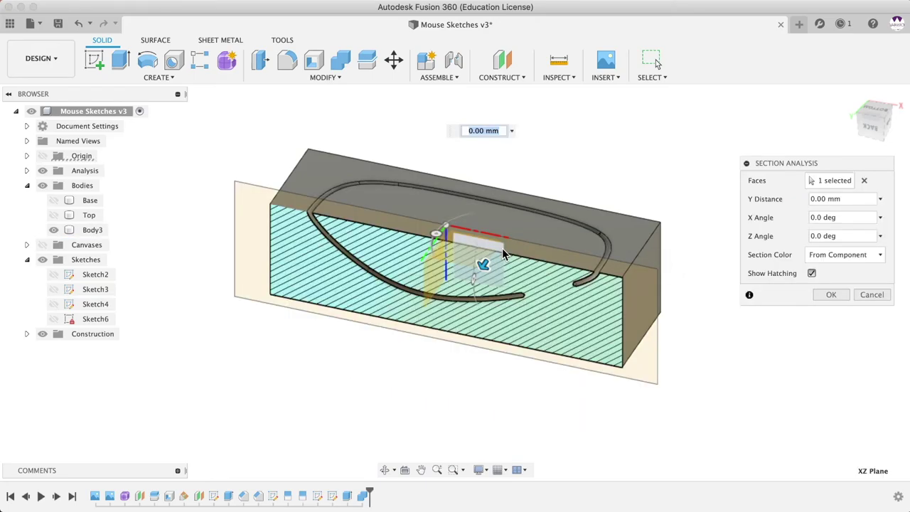
{"action": "left_click", "coordinate": [830, 294]}
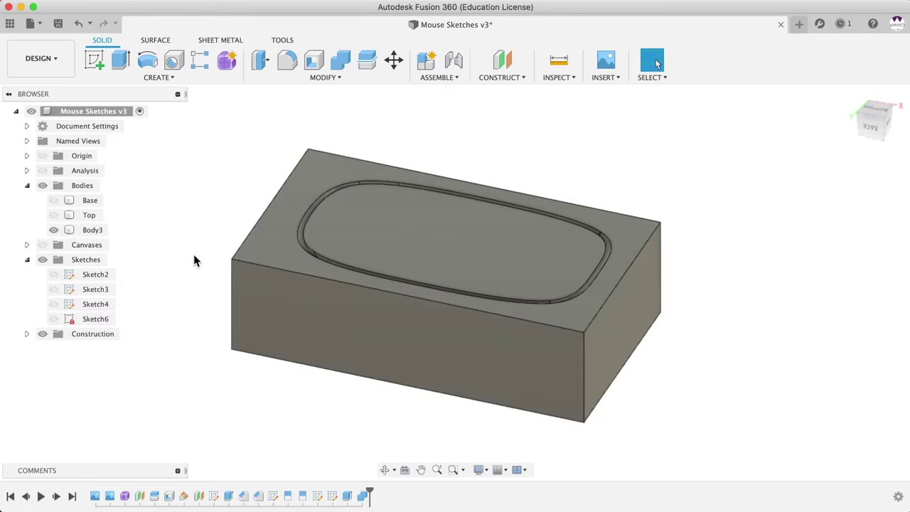
{"action": "left_click", "coordinate": [41, 174]}
{"action": "left_click", "coordinate": [551, 345]}
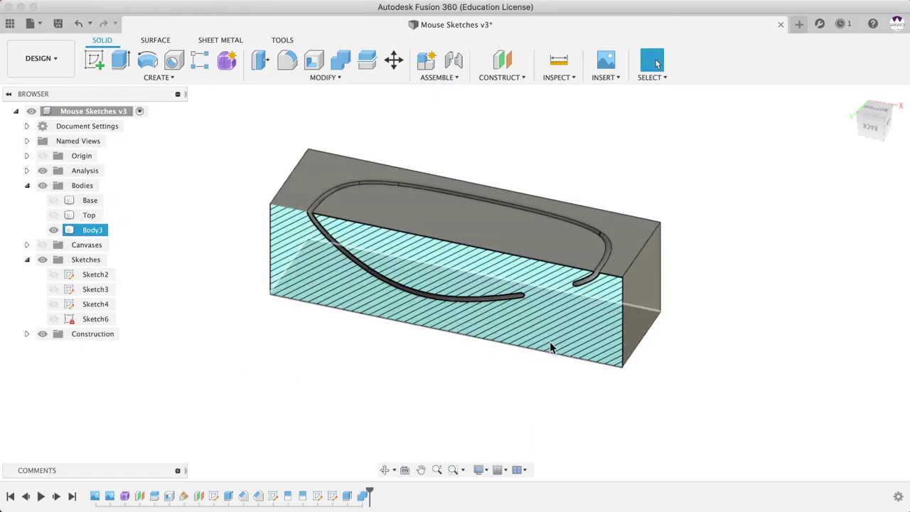
{"action": "scroll", "coordinate": [551, 346], "scroll_direction": "up", "scroll_amount": 3}
{"action": "middle_click_drag", "start_coordinate": [551, 336], "coordinate": [556, 319]}
{"action": "mouse_move", "coordinate": [572, 368]}
{"action": "middle_mouse_down", "text": "shift"}
{"action": "mouse_move", "coordinate": [582, 321]}
{"action": "mouse_move", "coordinate": [607, 346]}
{"action": "mouse_move", "coordinate": [561, 361]}
{"action": "middle_mouse_up", "text": "shift"}
{"action": "key", "text": "Escape"}
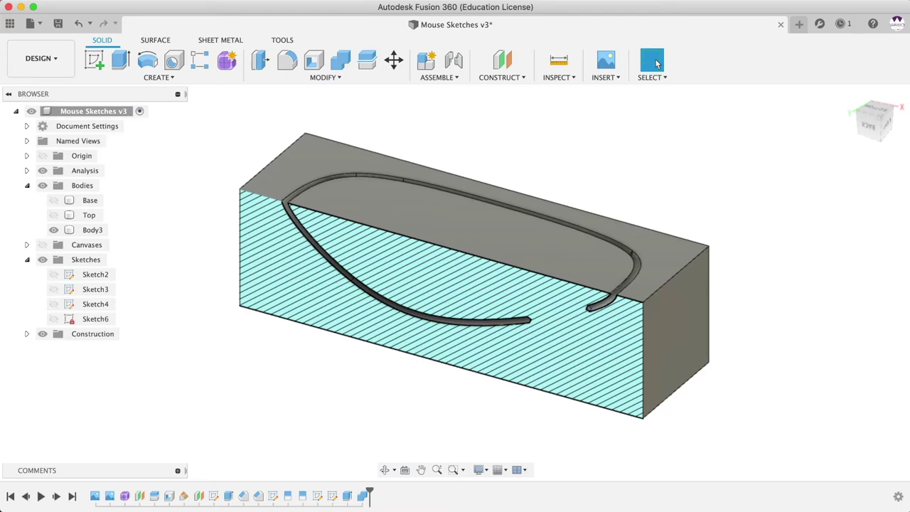
{"action": "middle_click_drag", "start_coordinate": [881, 125], "coordinate": [394, 371], "text": "shift"}
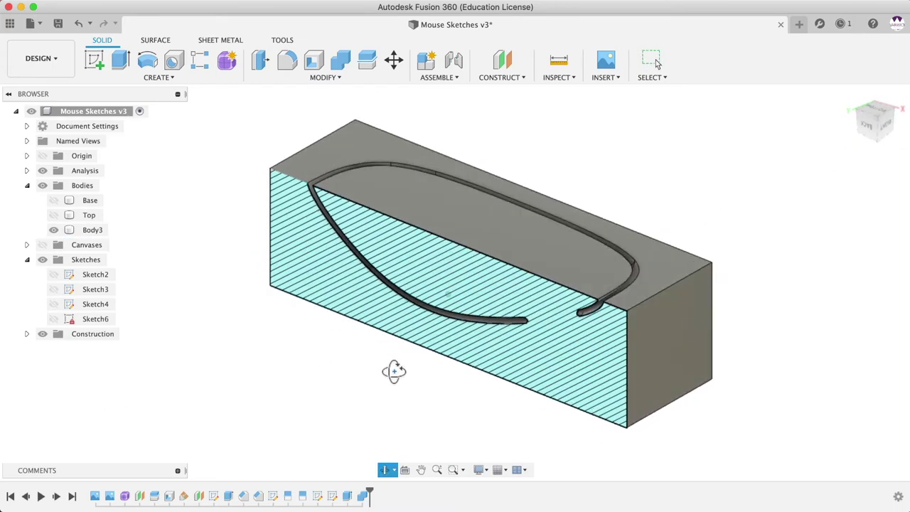
{"action": "left_click", "coordinate": [95, 61]}
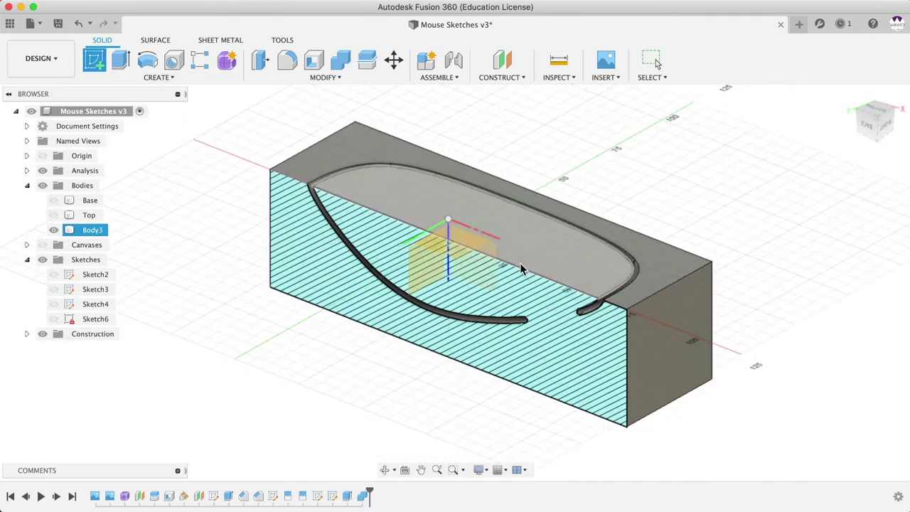
Step: Create Sketch7 on the section plane and project the groove's end edges into it
{"action": "left_click", "coordinate": [493, 251]}
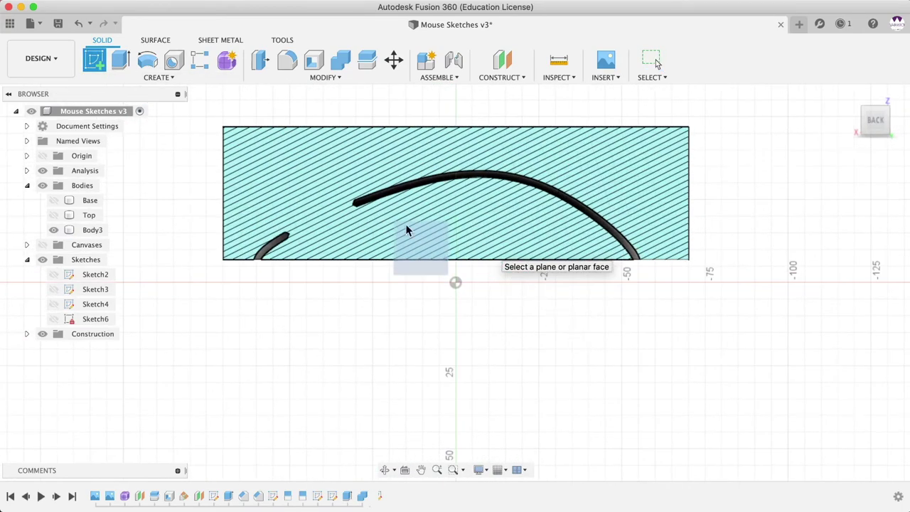
{"action": "scroll", "coordinate": [263, 183], "scroll_direction": "up", "scroll_amount": 5}
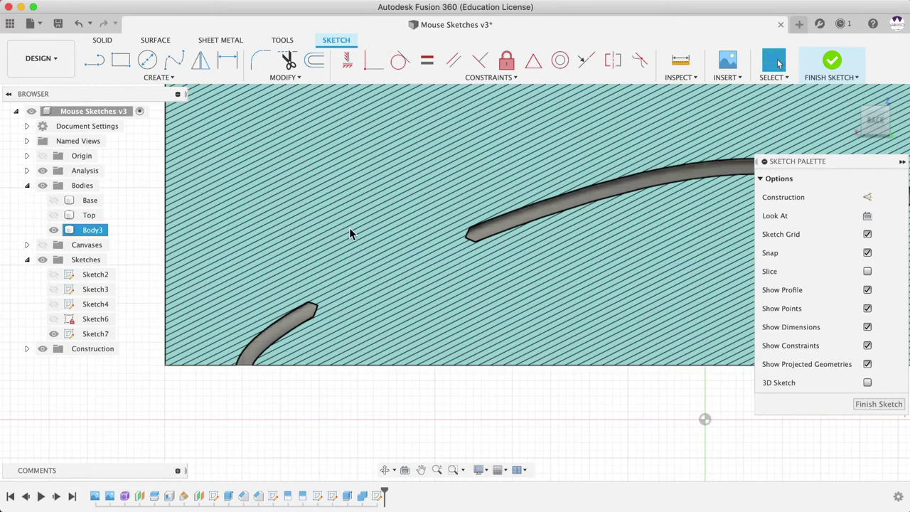
{"action": "key", "text": "p"}
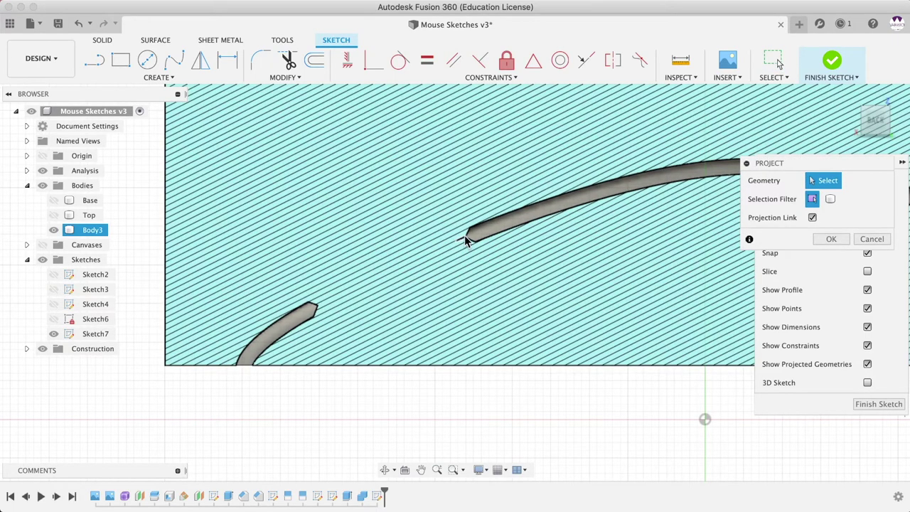
{"action": "scroll", "coordinate": [465, 238], "scroll_direction": "up", "scroll_amount": 3}
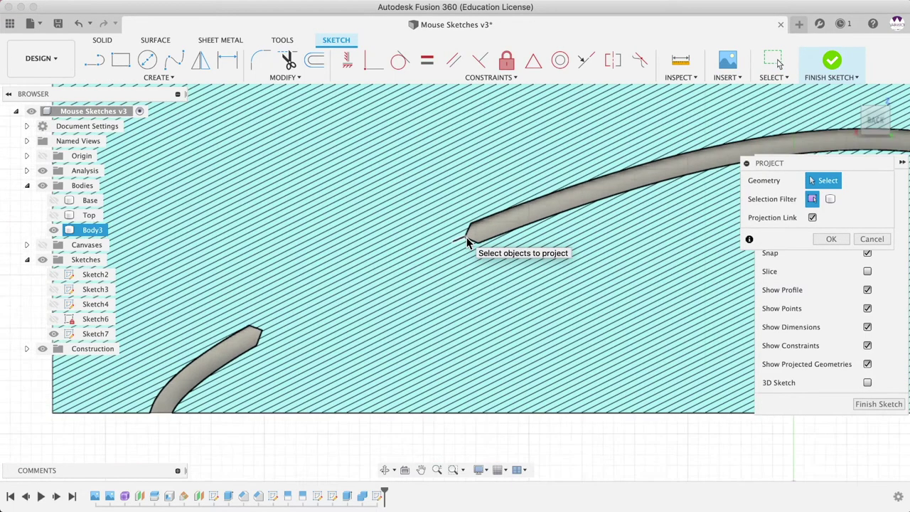
{"action": "scroll", "coordinate": [465, 241], "scroll_direction": "up", "scroll_amount": 3}
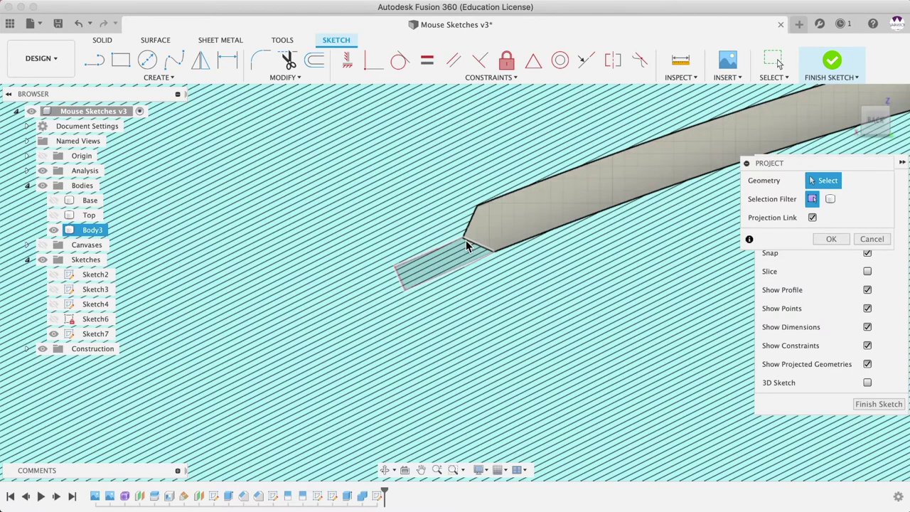
{"action": "left_click", "coordinate": [466, 243]}
{"action": "scroll", "coordinate": [417, 277], "scroll_direction": "down", "scroll_amount": 5}
{"action": "scroll", "coordinate": [214, 365], "scroll_direction": "up", "scroll_amount": 4}
{"action": "scroll", "coordinate": [241, 356], "scroll_direction": "up", "scroll_amount": 2}
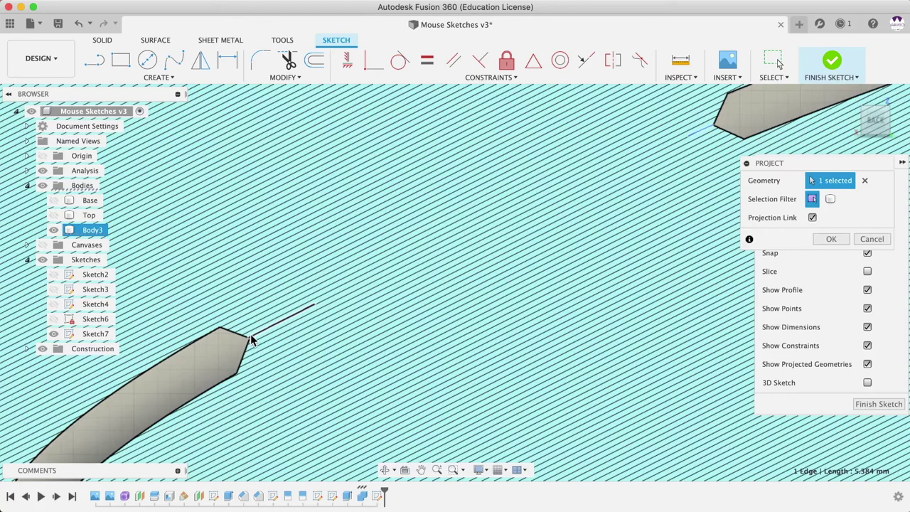
{"action": "scroll", "coordinate": [249, 343], "scroll_direction": "down", "scroll_amount": 4}
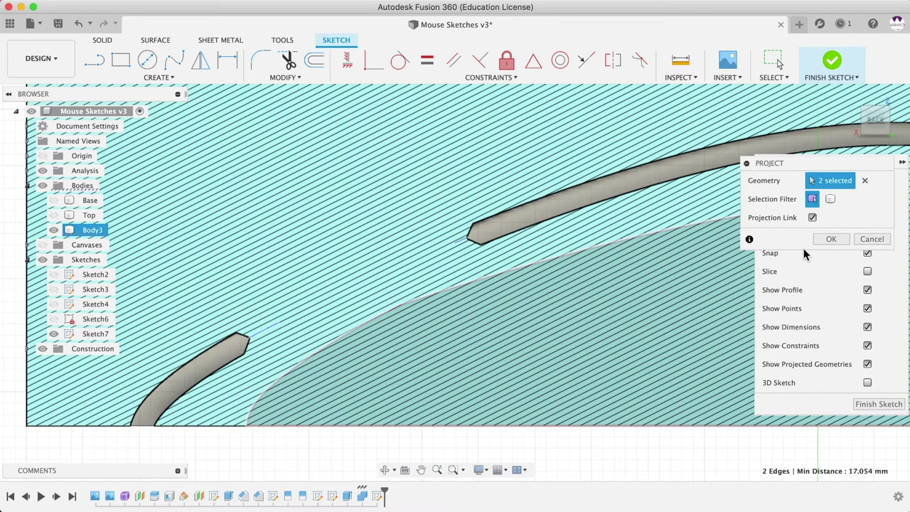
{"action": "left_click", "coordinate": [828, 239]}
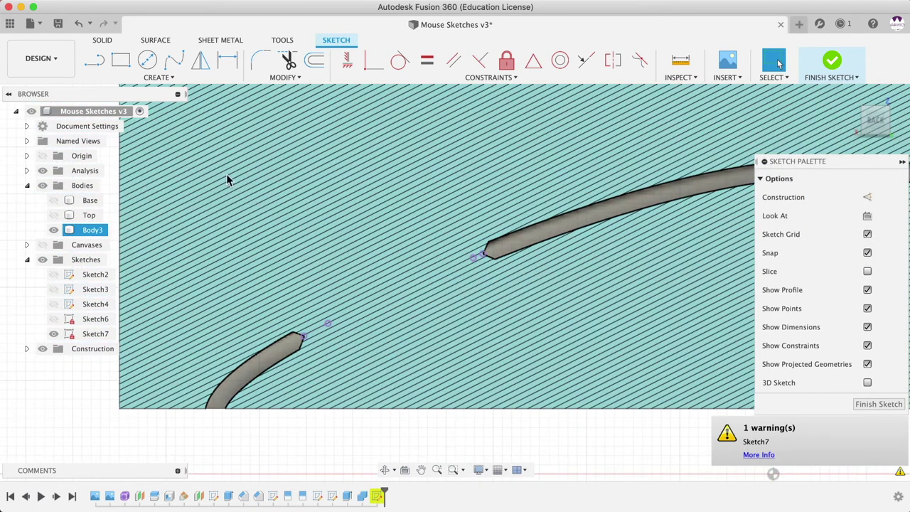
Step: Draw a fit-point spline from the lower to the upper groove end and finish Sketch7
{"action": "left_click", "coordinate": [174, 60]}
{"action": "scroll", "coordinate": [285, 325], "scroll_direction": "up", "scroll_amount": 3}
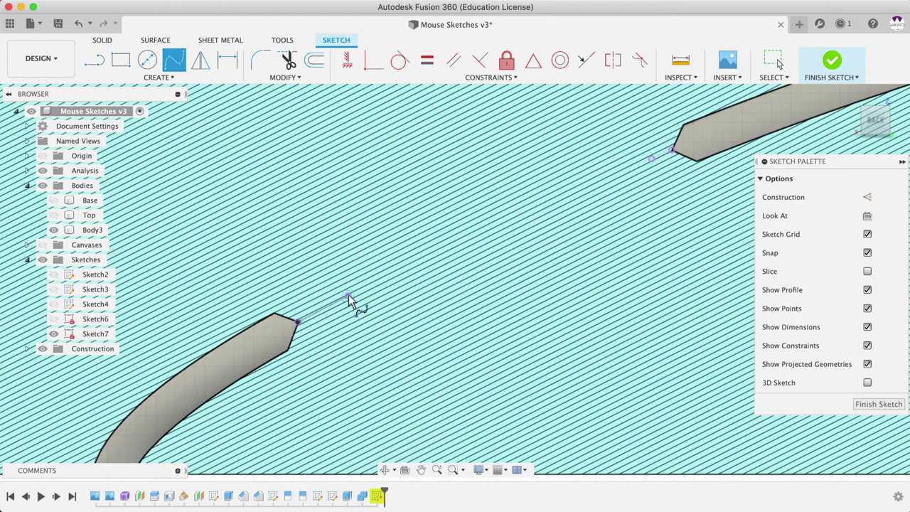
{"action": "left_click", "coordinate": [348, 296]}
{"action": "left_click", "coordinate": [648, 161]}
{"action": "scroll", "coordinate": [654, 163], "scroll_direction": "up", "scroll_amount": 3}
{"action": "scroll", "coordinate": [633, 153], "scroll_direction": "up", "scroll_amount": 1}
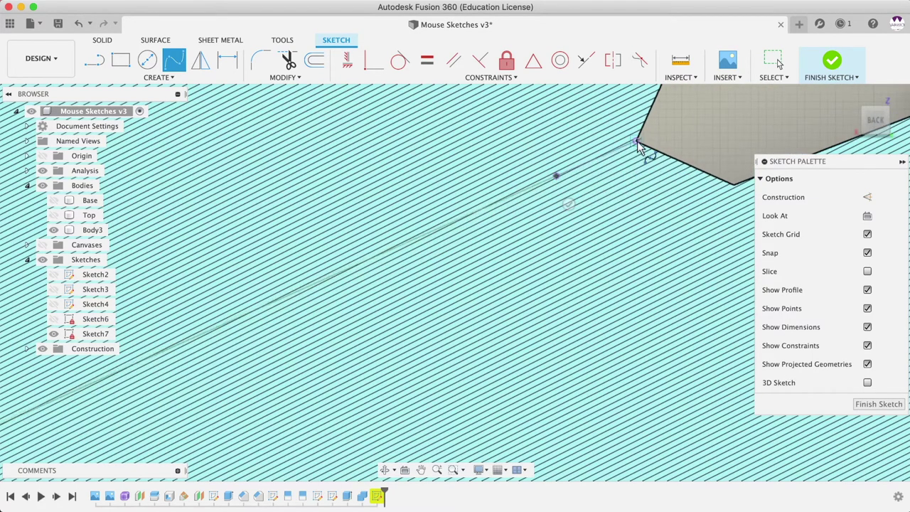
{"action": "double_click", "coordinate": [637, 145]}
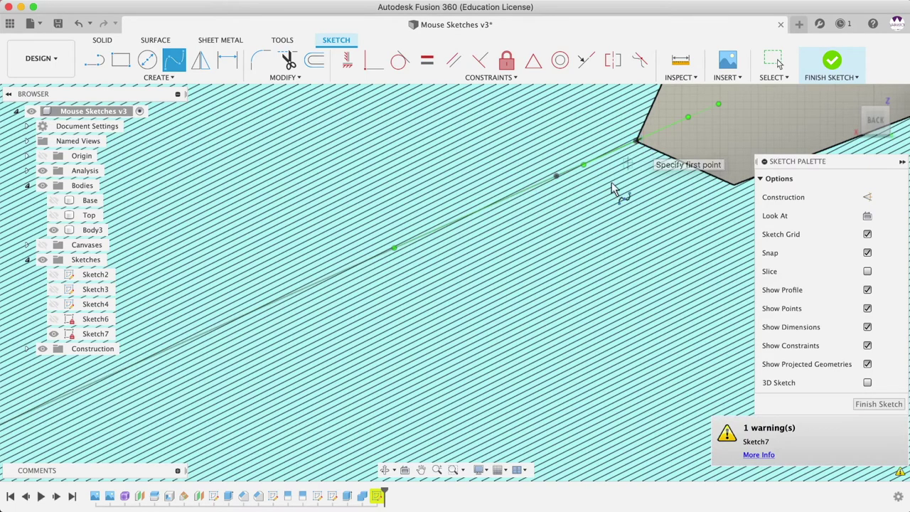
{"action": "scroll", "coordinate": [583, 235], "scroll_direction": "down", "scroll_amount": 6}
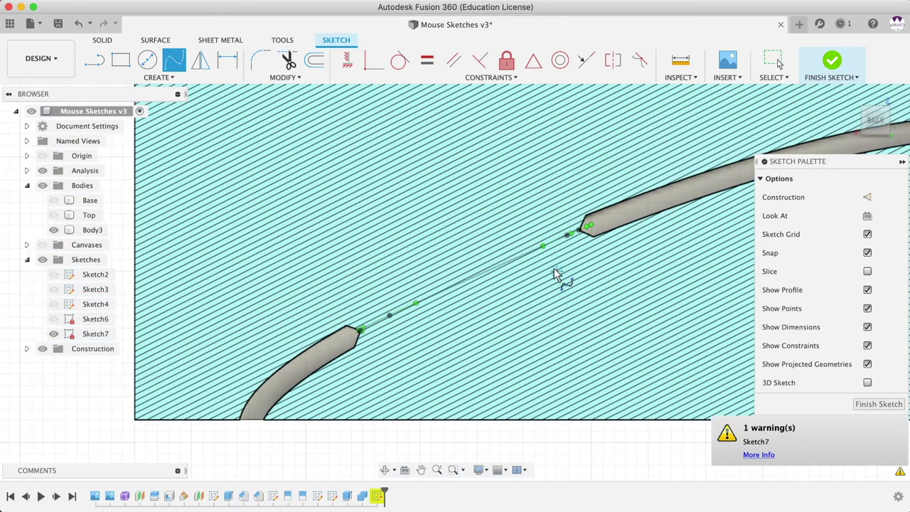
{"action": "scroll", "coordinate": [558, 276], "scroll_direction": "down", "scroll_amount": 4}
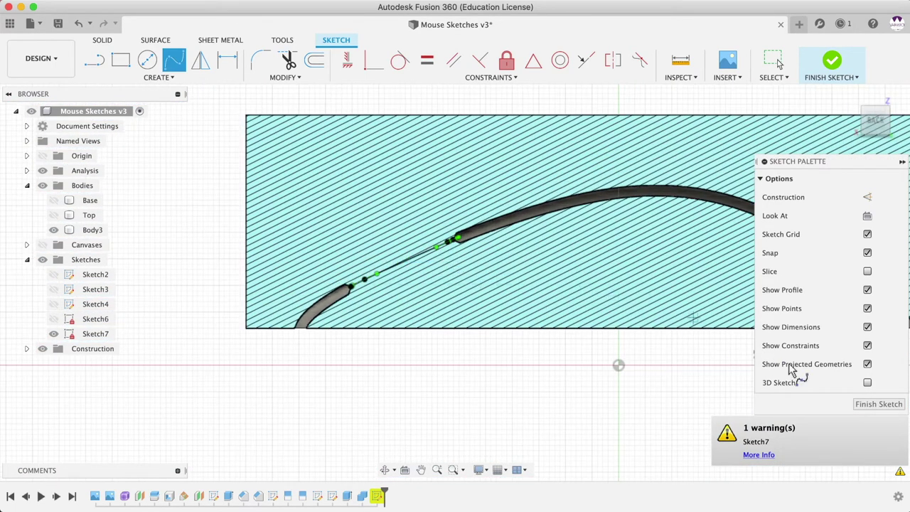
{"action": "left_click", "coordinate": [888, 403]}
{"action": "scroll", "coordinate": [576, 366], "scroll_direction": "down", "scroll_amount": 3}
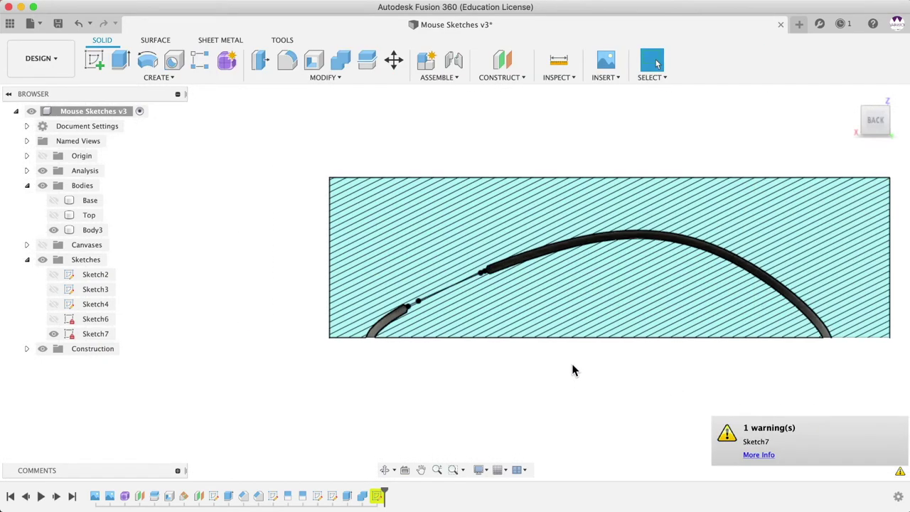
Step: Start a surface extrusion of the sketch line with a distance of -7 mm
{"action": "scroll", "coordinate": [455, 313], "scroll_direction": "up", "scroll_amount": 5}
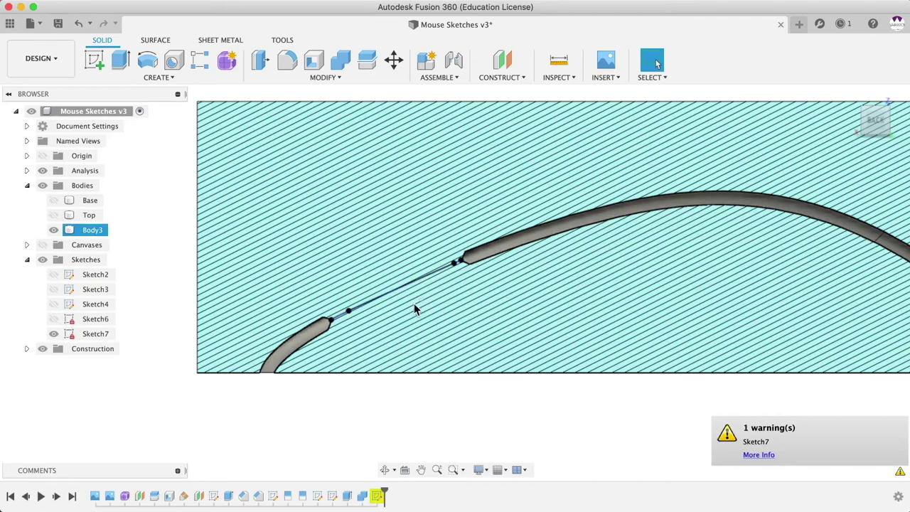
{"action": "mouse_move", "coordinate": [455, 200]}
{"action": "middle_mouse_down", "text": "shift"}
{"action": "mouse_move", "coordinate": [408, 205]}
{"action": "mouse_move", "coordinate": [394, 218]}
{"action": "middle_mouse_up", "text": "shift"}
{"action": "scroll", "coordinate": [441, 217], "scroll_direction": "down", "scroll_amount": 3}
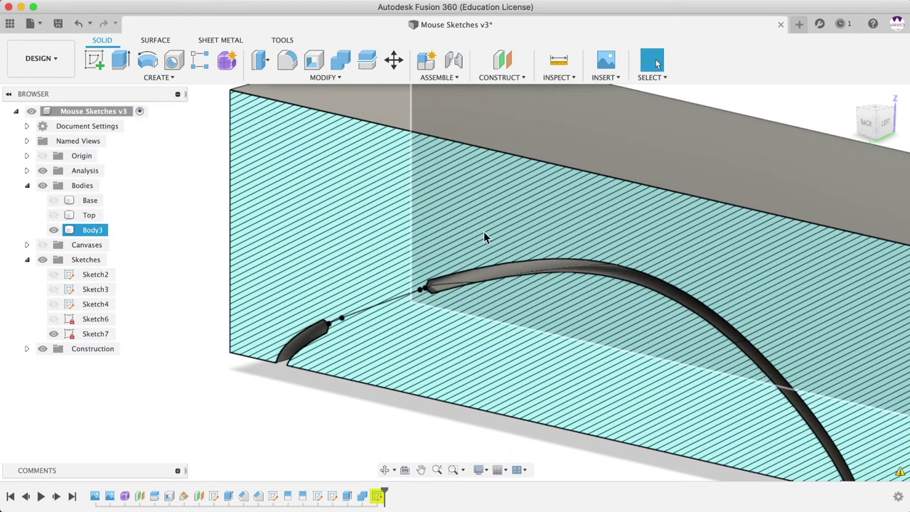
{"action": "scroll", "coordinate": [428, 268], "scroll_direction": "up", "scroll_amount": 5}
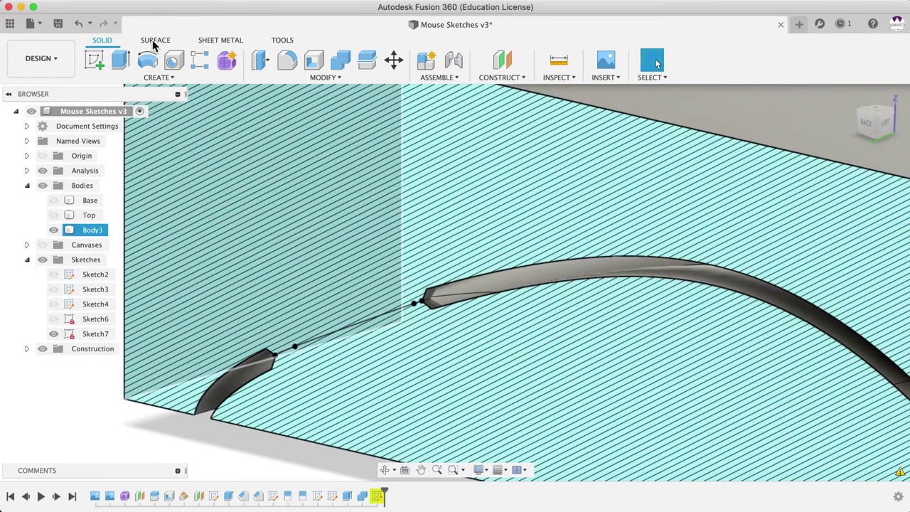
{"action": "left_click", "coordinate": [155, 41]}
{"action": "left_click", "coordinate": [147, 63]}
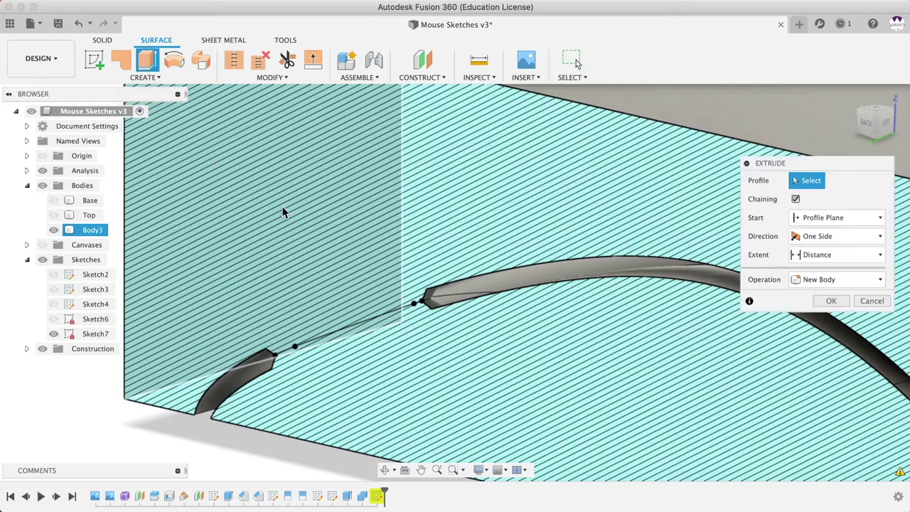
{"action": "left_click", "coordinate": [403, 311]}
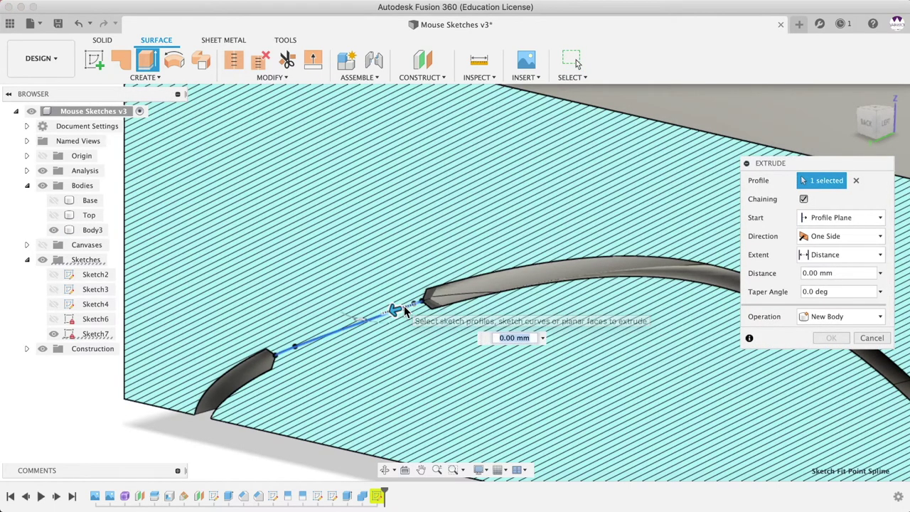
{"action": "left_click_drag", "start_coordinate": [404, 310], "coordinate": [441, 299]}
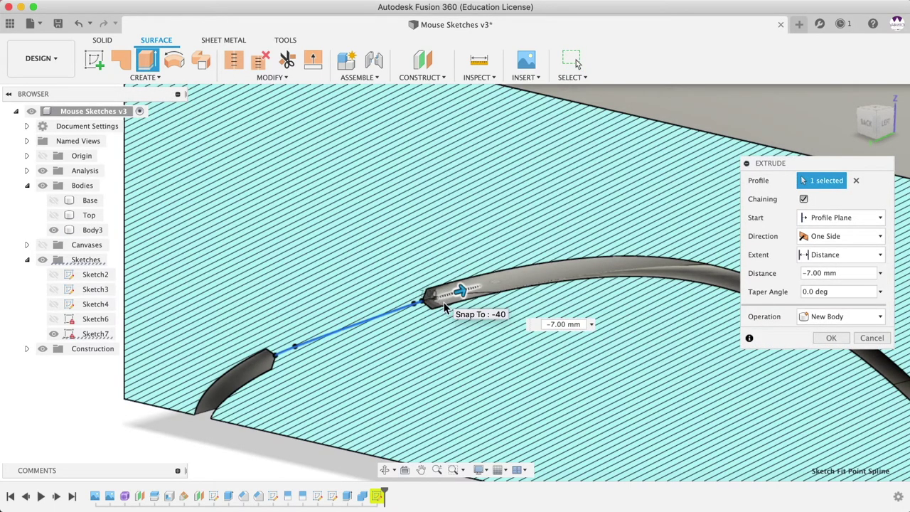
Step: Make the extrusion symmetric and confirm it, creating the thin surface Body4 (1)
{"action": "mouse_move", "coordinate": [429, 321]}
{"action": "middle_mouse_down", "text": "shift"}
{"action": "mouse_move", "coordinate": [422, 313]}
{"action": "mouse_move", "coordinate": [425, 321]}
{"action": "middle_mouse_up", "text": "shift"}
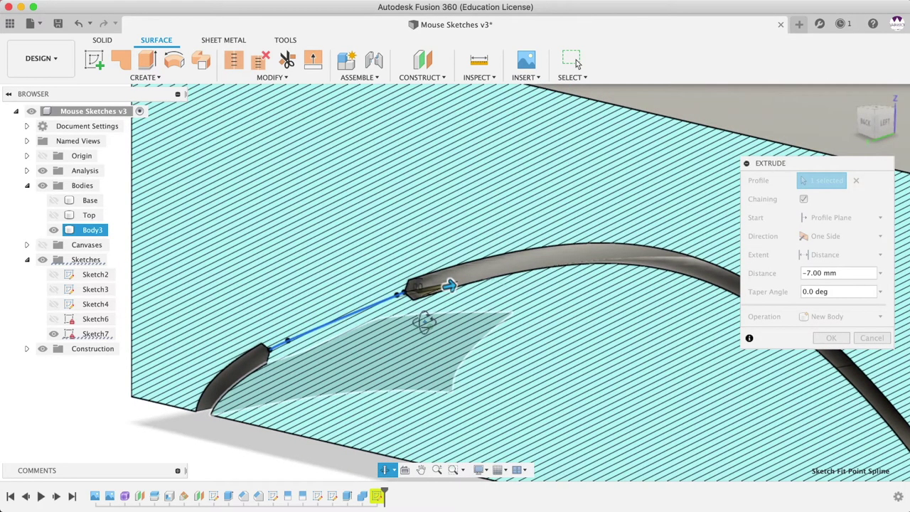
{"action": "scroll", "coordinate": [423, 290], "scroll_direction": "up", "scroll_amount": 5}
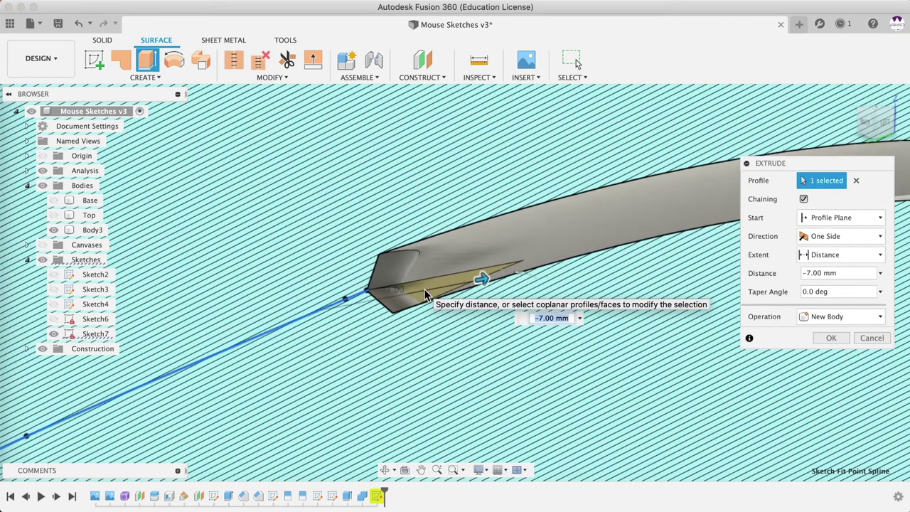
{"action": "scroll", "coordinate": [425, 295], "scroll_direction": "down", "scroll_amount": 5}
{"action": "middle_click_drag", "start_coordinate": [443, 281], "coordinate": [455, 292], "text": "shift"}
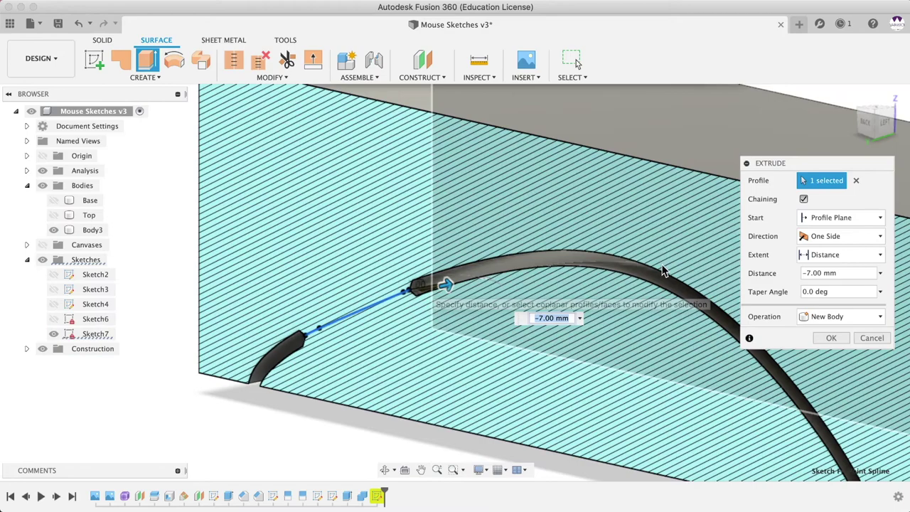
{"action": "left_click", "coordinate": [838, 238]}
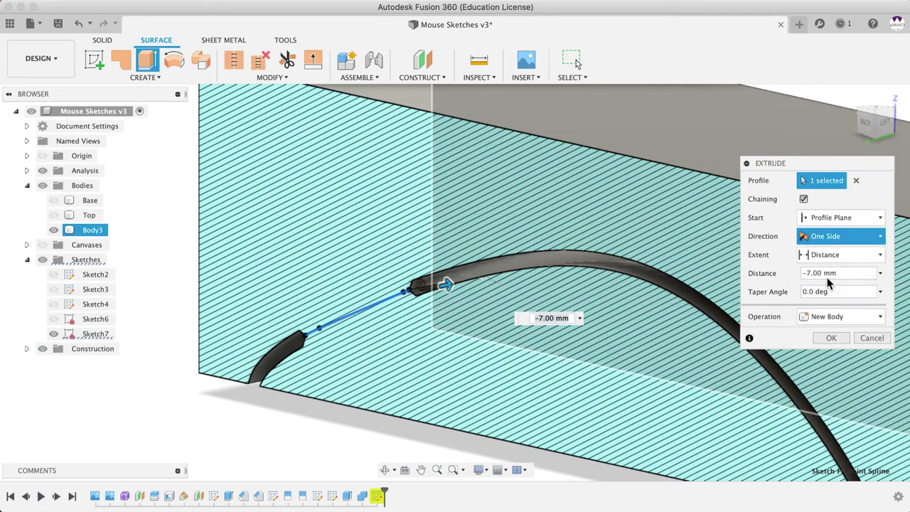
{"action": "left_click", "coordinate": [827, 281]}
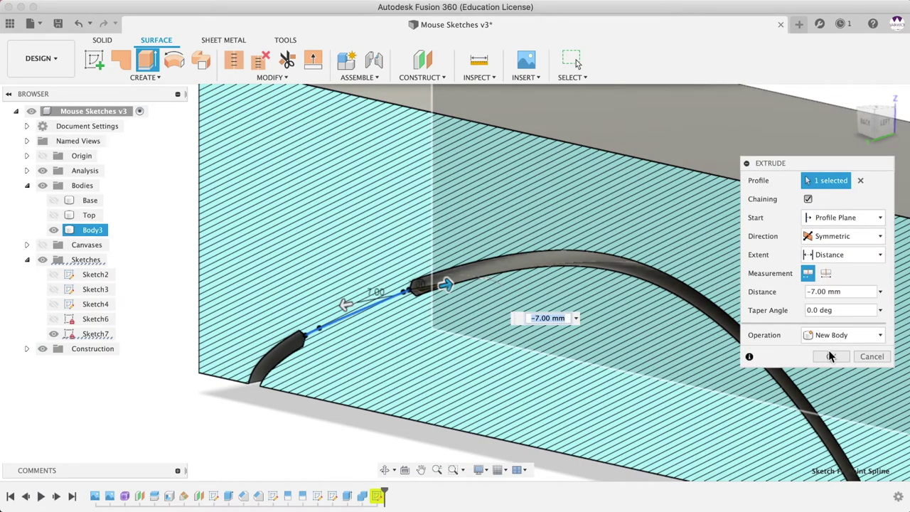
{"action": "left_click", "coordinate": [830, 358]}
{"action": "middle_click_drag", "start_coordinate": [715, 386], "coordinate": [604, 348], "text": "shift"}
{"action": "key", "text": "Escape"}
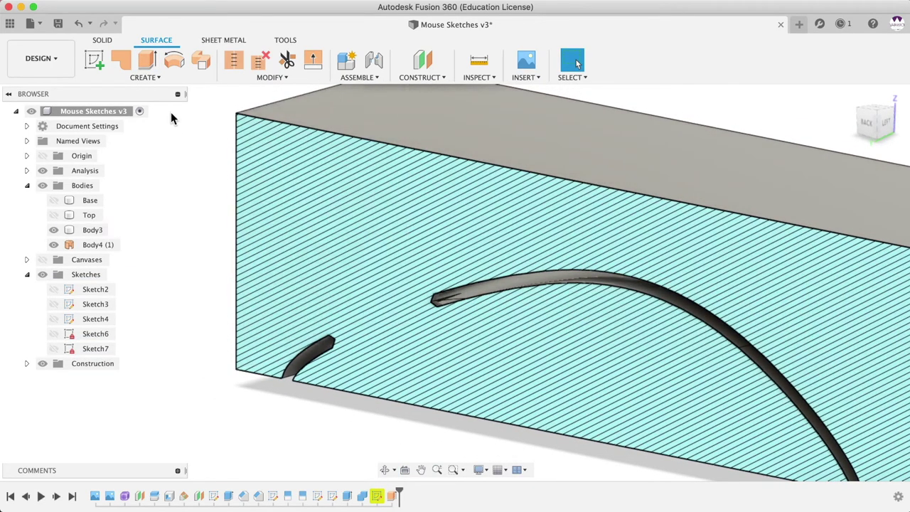
{"action": "left_click", "coordinate": [103, 39]}
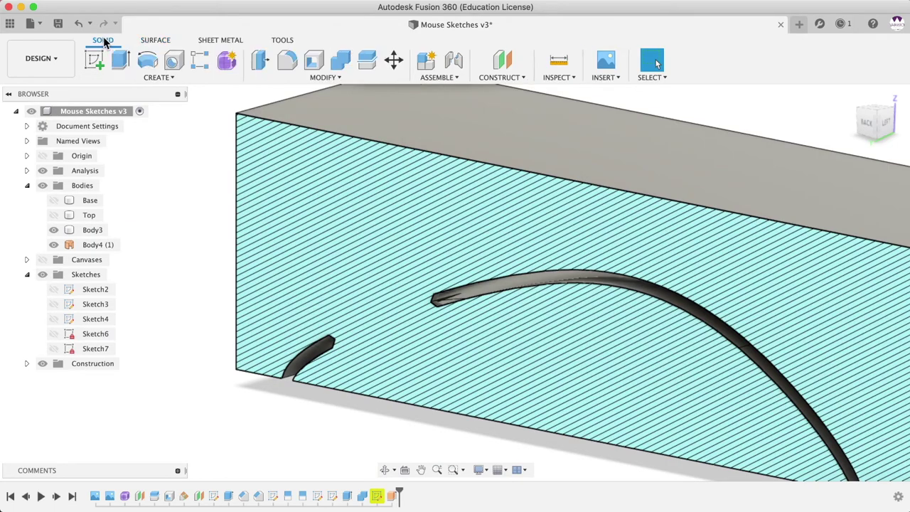
Step: Split Body3 using the Body4 (1) surface as the splitting tool
{"action": "left_click", "coordinate": [276, 80]}
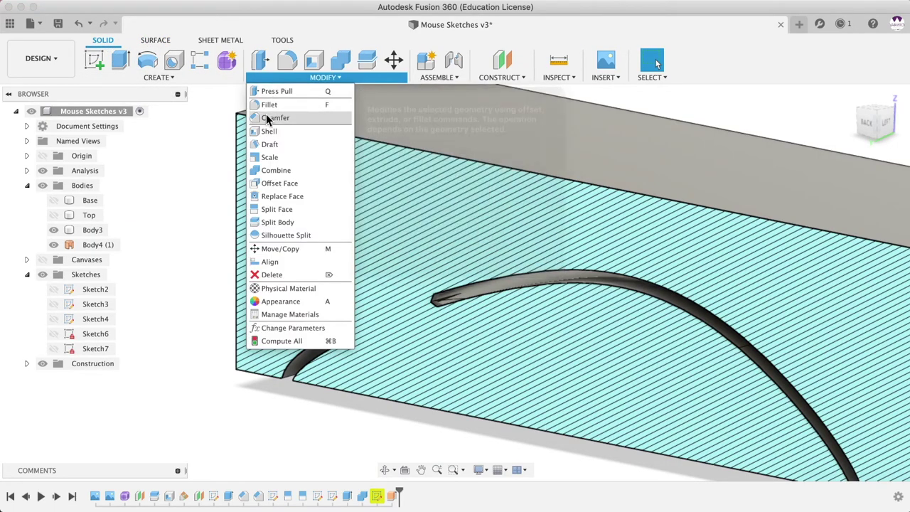
{"action": "left_click", "coordinate": [279, 222]}
{"action": "left_click", "coordinate": [412, 221]}
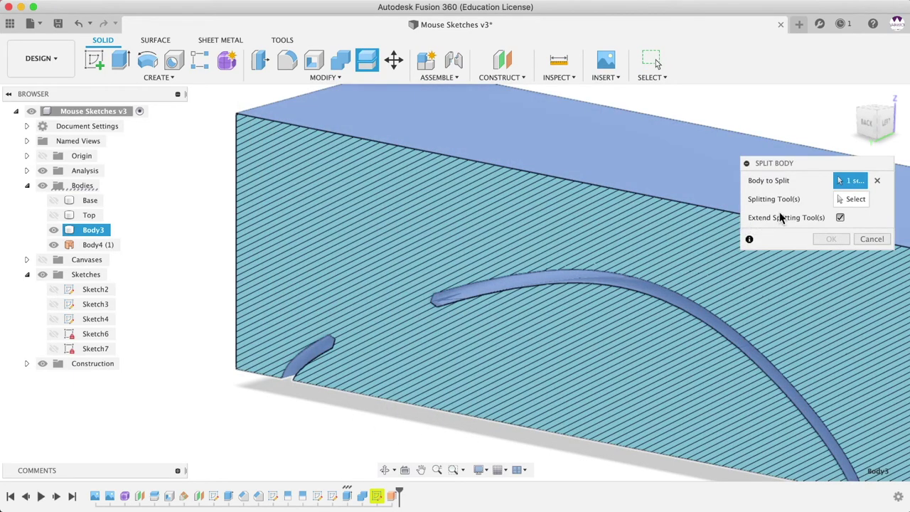
{"action": "left_click", "coordinate": [836, 202]}
{"action": "middle_click_drag", "start_coordinate": [502, 296], "coordinate": [404, 295], "text": "shift"}
{"action": "left_click", "coordinate": [407, 295]}
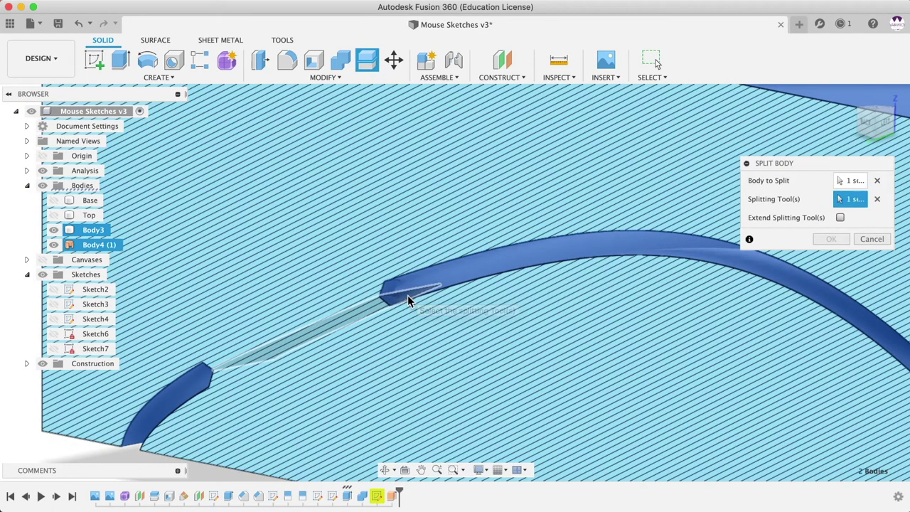
{"action": "scroll", "coordinate": [395, 315], "scroll_direction": "down", "scroll_amount": 5}
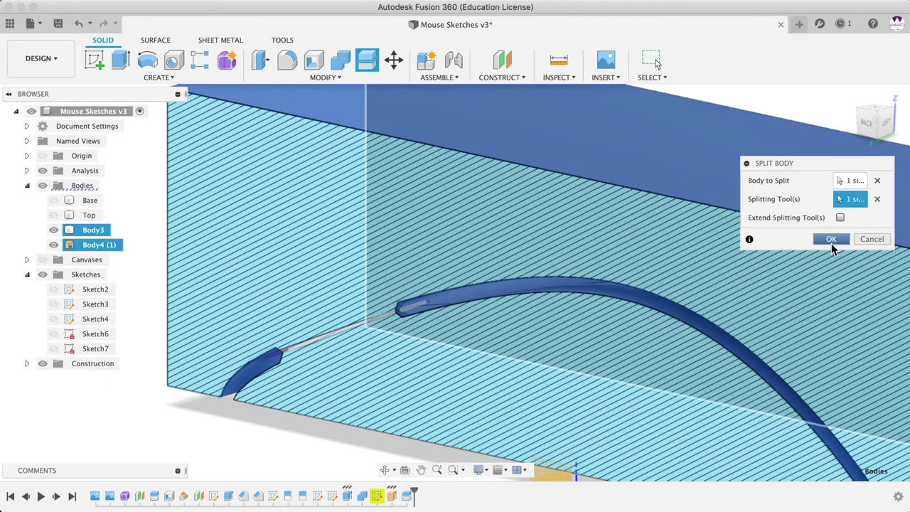
{"action": "left_click", "coordinate": [831, 239]}
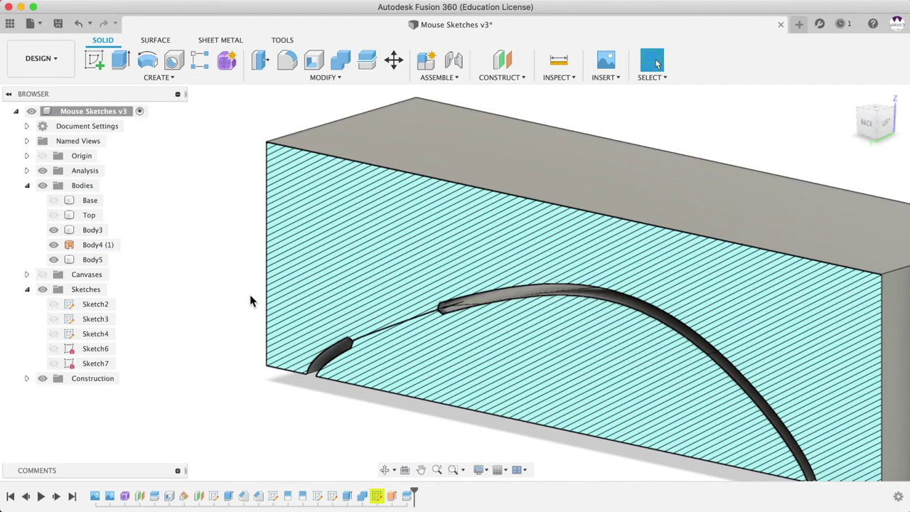
Step: Hide the Body4 (1) surface and Body5, and switch off the section analysis
{"action": "left_click", "coordinate": [57, 243]}
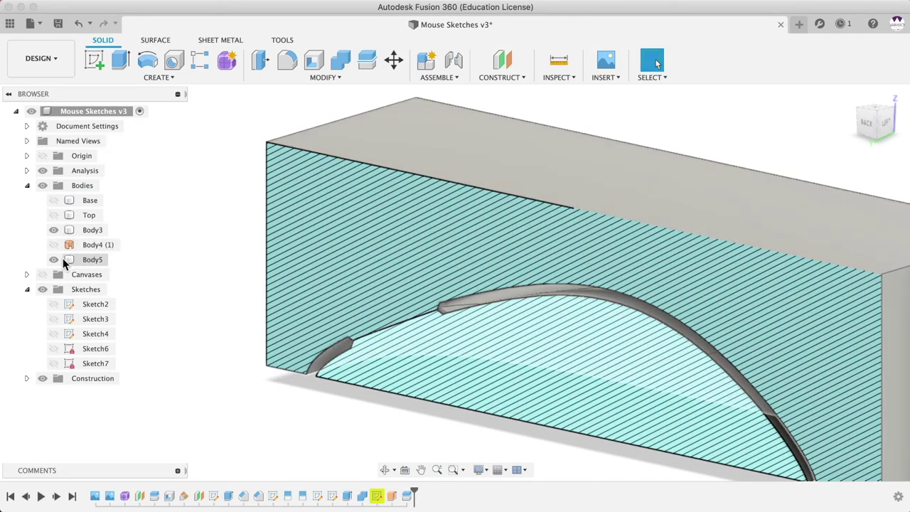
{"action": "left_click", "coordinate": [55, 260]}
{"action": "middle_click_drag", "start_coordinate": [317, 332], "coordinate": [278, 277], "text": "shift"}
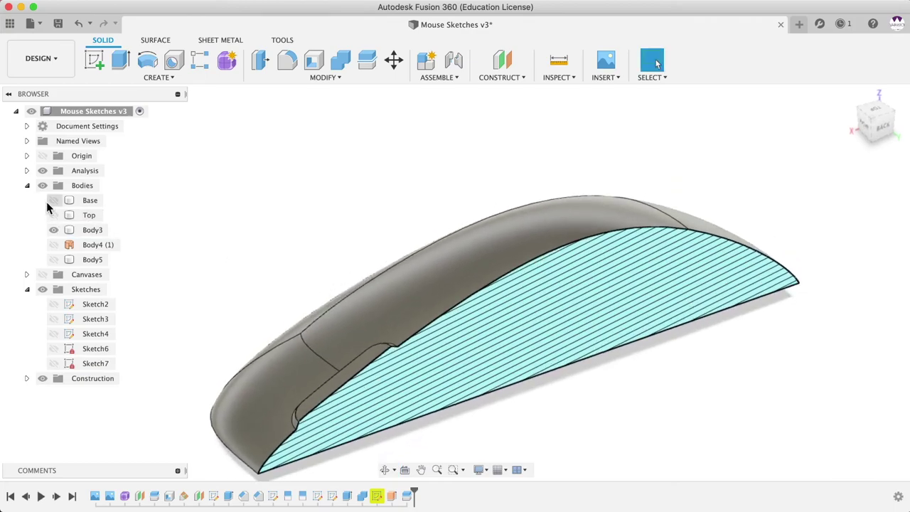
{"action": "left_click", "coordinate": [42, 172]}
{"action": "middle_click_drag", "start_coordinate": [299, 269], "coordinate": [312, 229], "text": "shift"}
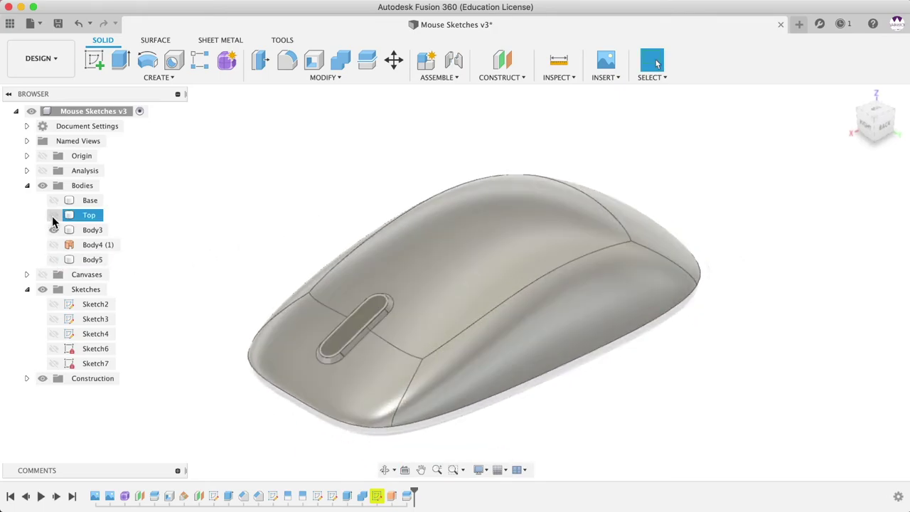
{"action": "left_click", "coordinate": [53, 215]}
{"action": "left_click", "coordinate": [53, 216]}
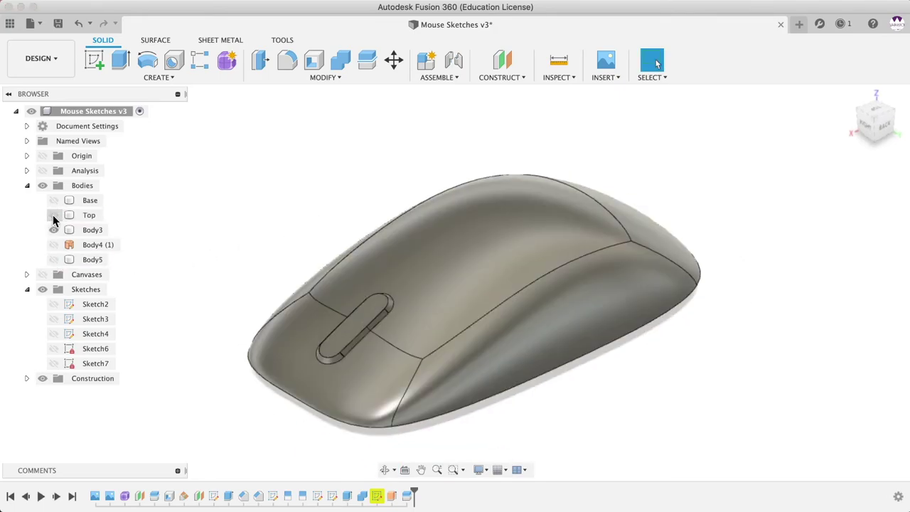
Step: Show Body5 and hide Body3 so only the mold half remains visible
{"action": "left_click", "coordinate": [54, 259]}
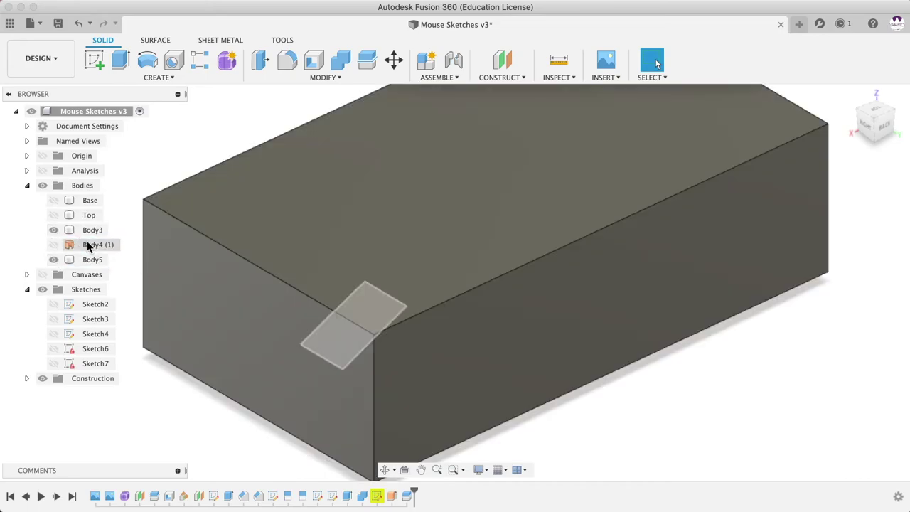
{"action": "left_click", "coordinate": [91, 259]}
{"action": "middle_click_drag", "start_coordinate": [296, 264], "coordinate": [467, 233], "text": "shift"}
{"action": "left_click", "coordinate": [445, 339]}
{"action": "key", "text": "Escape"}
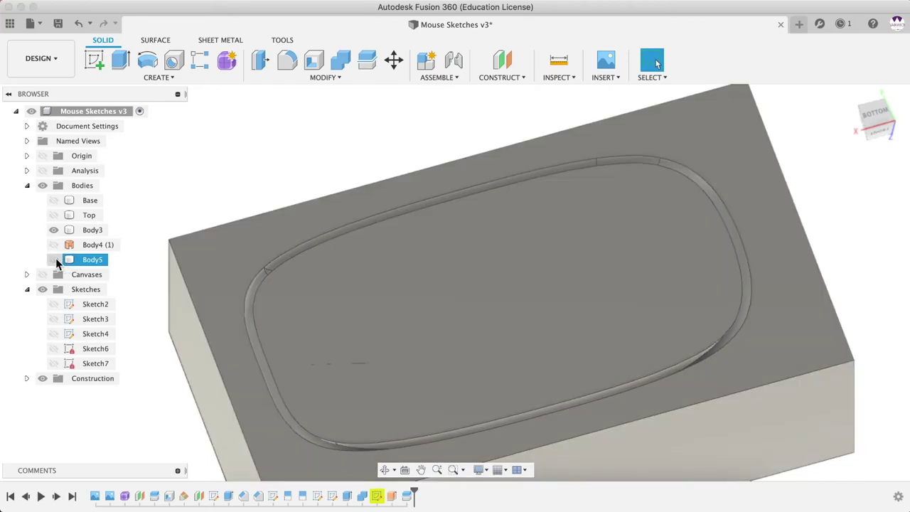
{"action": "left_click", "coordinate": [55, 259]}
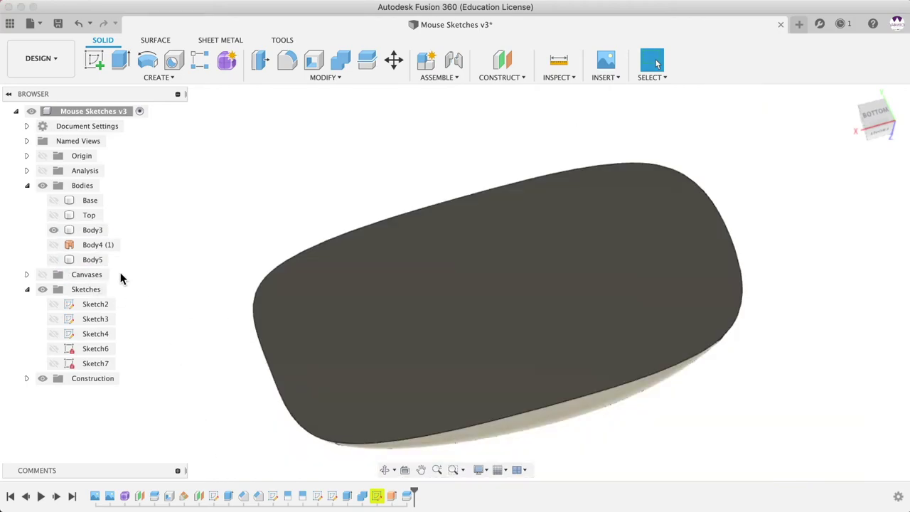
{"action": "left_click", "coordinate": [54, 260]}
{"action": "left_click", "coordinate": [54, 230]}
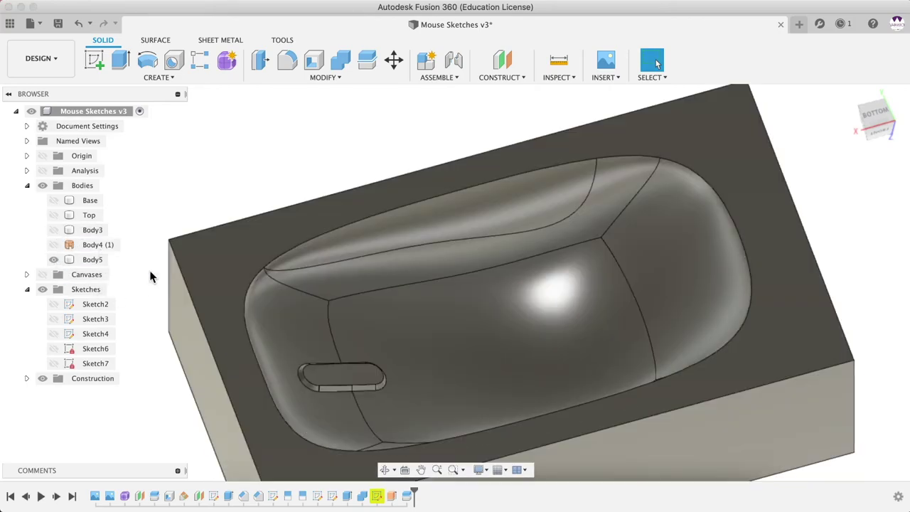
Step: Inspect the mold half's cavity from several angles and save the design as version 4
{"action": "left_click", "coordinate": [406, 326]}
{"action": "middle_click_drag", "start_coordinate": [406, 326], "coordinate": [655, 60], "text": "shift"}
{"action": "left_click", "coordinate": [656, 59]}
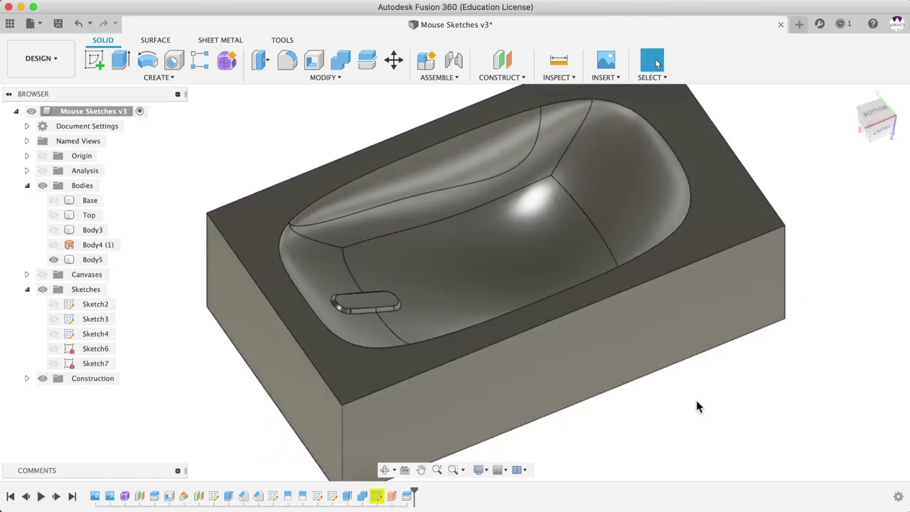
{"action": "scroll", "coordinate": [724, 420], "scroll_direction": "down", "scroll_amount": 2}
{"action": "left_click", "coordinate": [640, 380]}
{"action": "mouse_move", "coordinate": [640, 379]}
{"action": "middle_mouse_down", "text": "shift"}
{"action": "mouse_move", "coordinate": [644, 402]}
{"action": "mouse_move", "coordinate": [627, 385]}
{"action": "middle_mouse_up", "text": "shift"}
{"action": "left_click", "coordinate": [656, 59]}
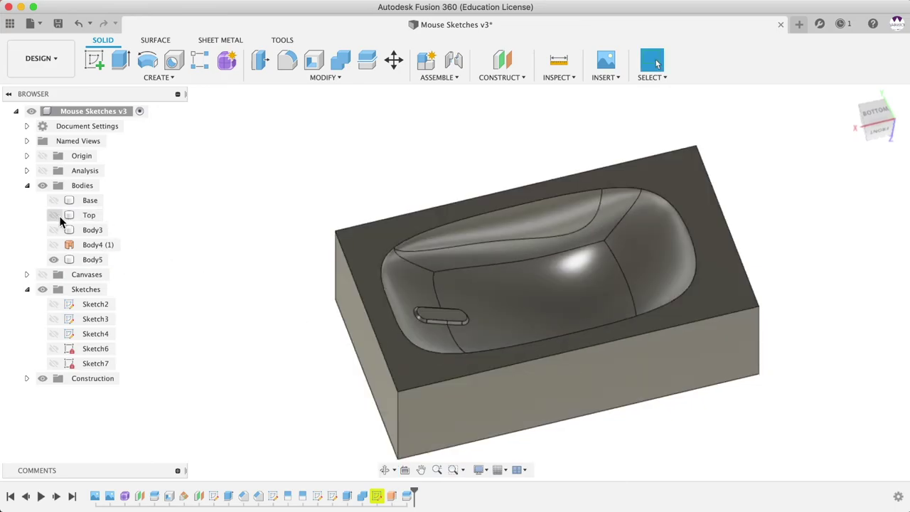
{"action": "left_click", "coordinate": [56, 215]}
{"action": "left_click", "coordinate": [55, 215]}
{"action": "middle_click_drag", "start_coordinate": [295, 315], "coordinate": [375, 306], "text": "shift"}
{"action": "left_click", "coordinate": [388, 335]}
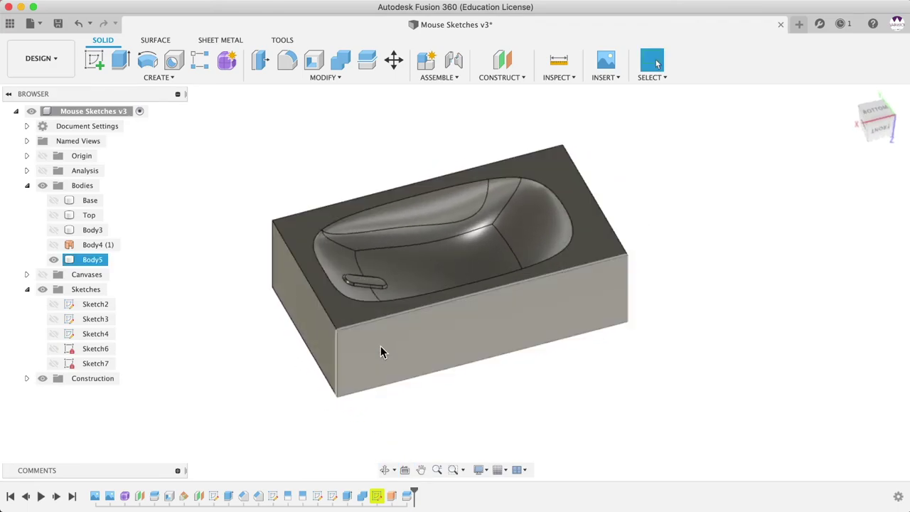
{"action": "key", "text": "Escape"}
{"action": "scroll", "coordinate": [231, 368], "scroll_direction": "down", "scroll_amount": 2}
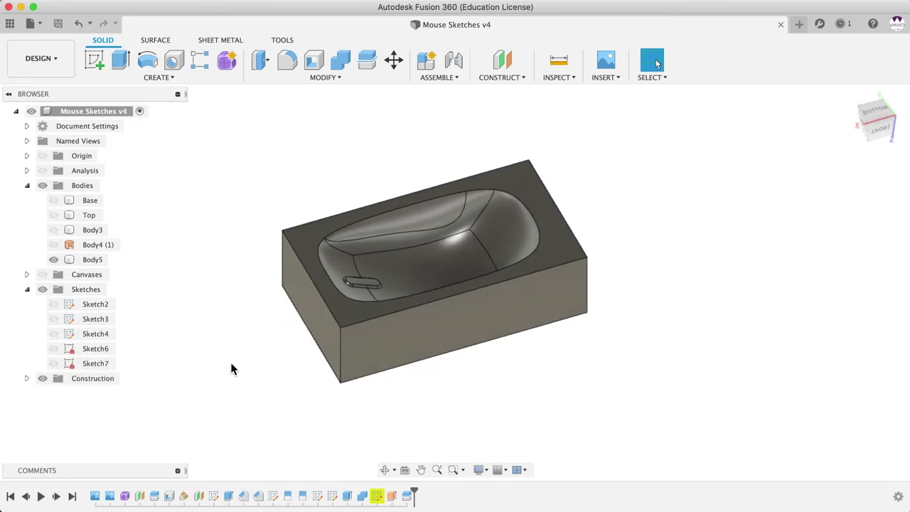
Step: Collapse the Sketches and Bodies folders and switch to the Manufacture workspace
{"action": "left_click", "coordinate": [27, 289]}
{"action": "left_click", "coordinate": [27, 185]}
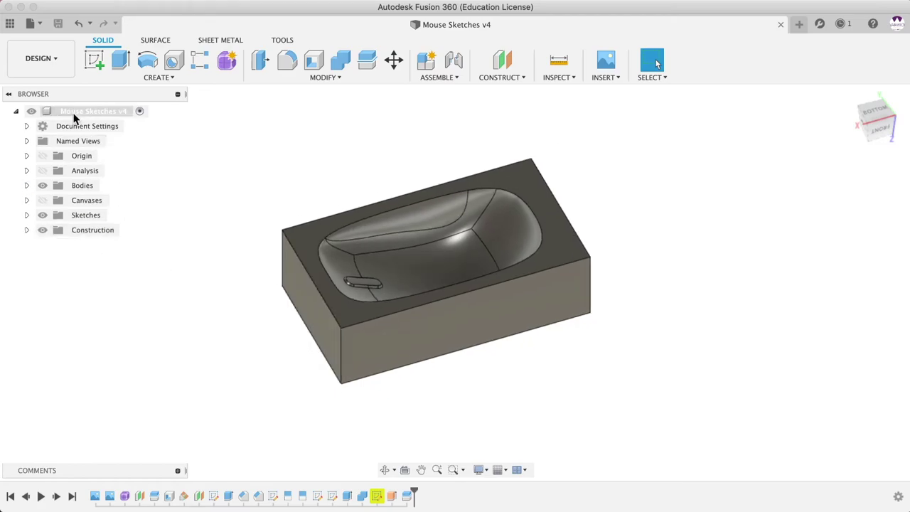
{"action": "left_click", "coordinate": [43, 60]}
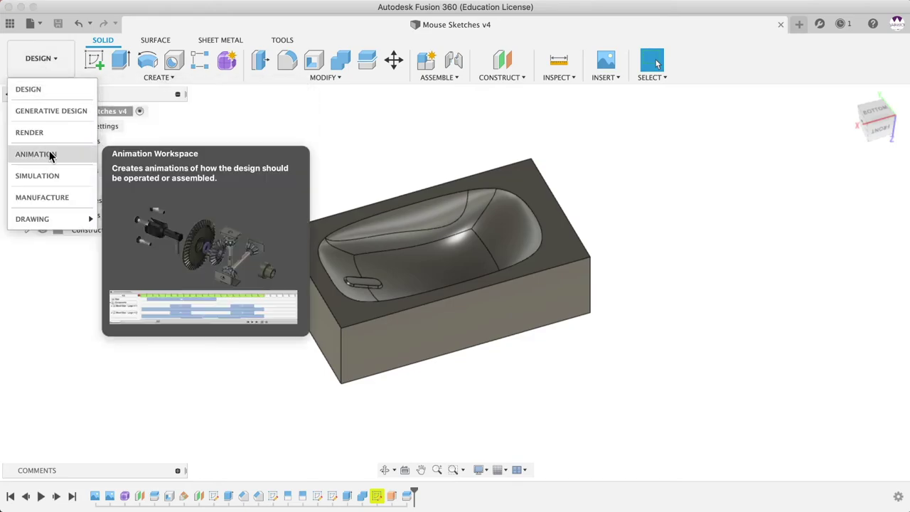
{"action": "left_click", "coordinate": [50, 190]}
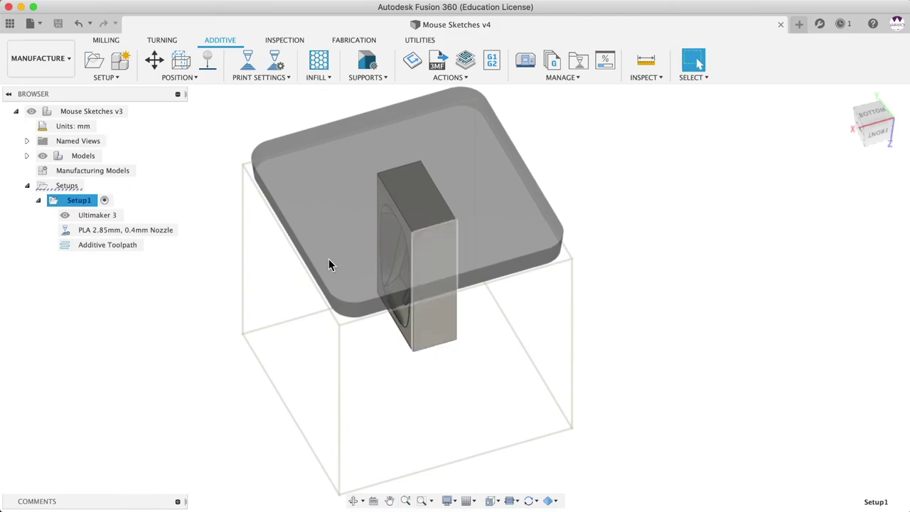
Step: Delete the additive Setup1, reset to a corner view, and show the Milling tools
{"action": "right_click", "coordinate": [73, 204]}
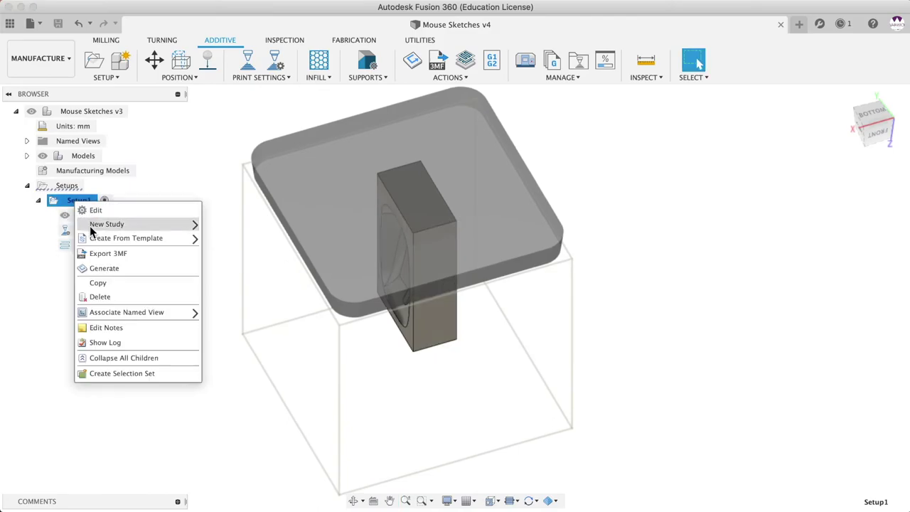
{"action": "left_click", "coordinate": [100, 297]}
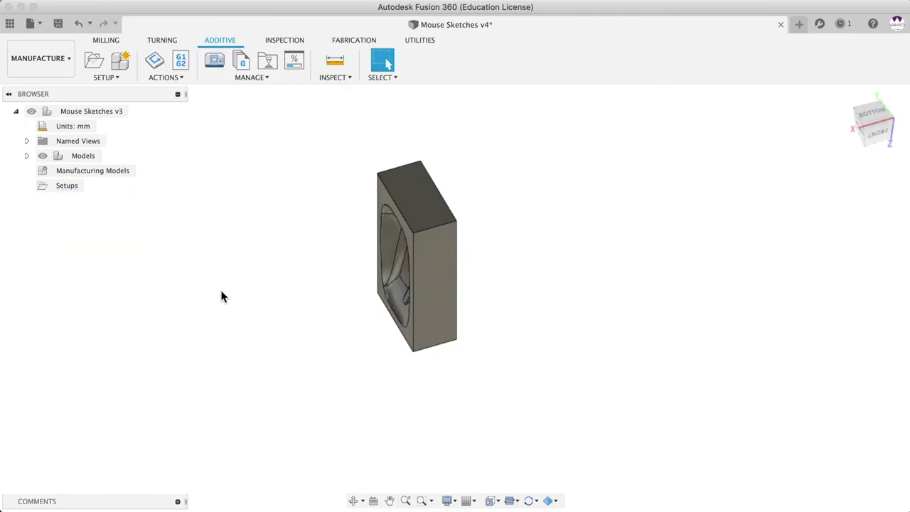
{"action": "middle_click_drag", "start_coordinate": [221, 297], "coordinate": [308, 207], "text": "shift"}
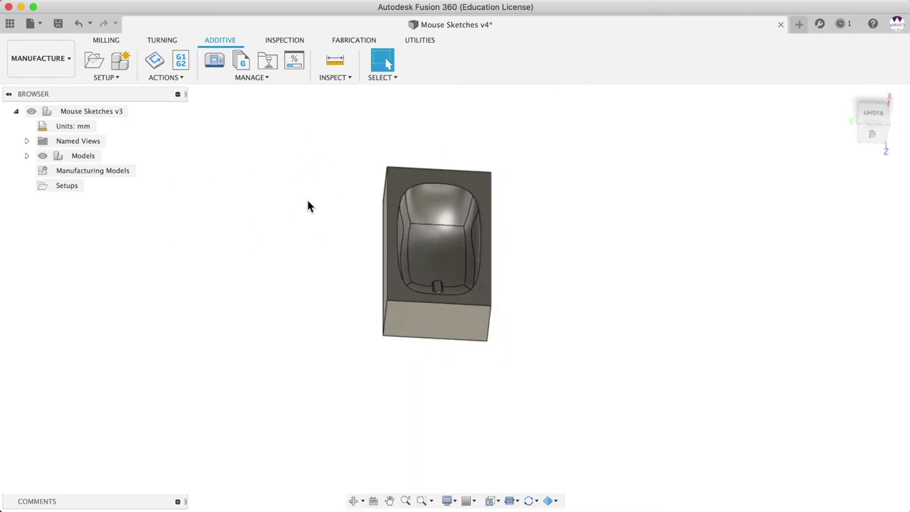
{"action": "left_click", "coordinate": [885, 125]}
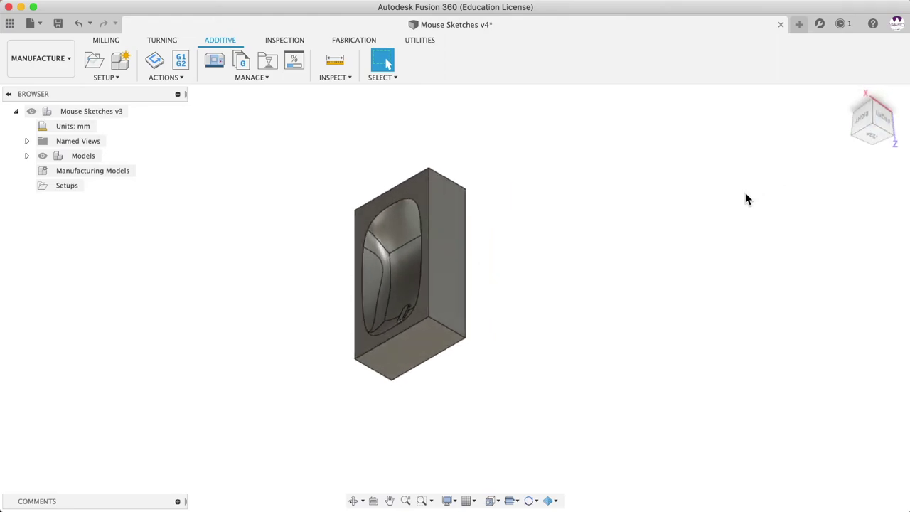
{"action": "scroll", "coordinate": [277, 265], "scroll_direction": "up", "scroll_amount": 2}
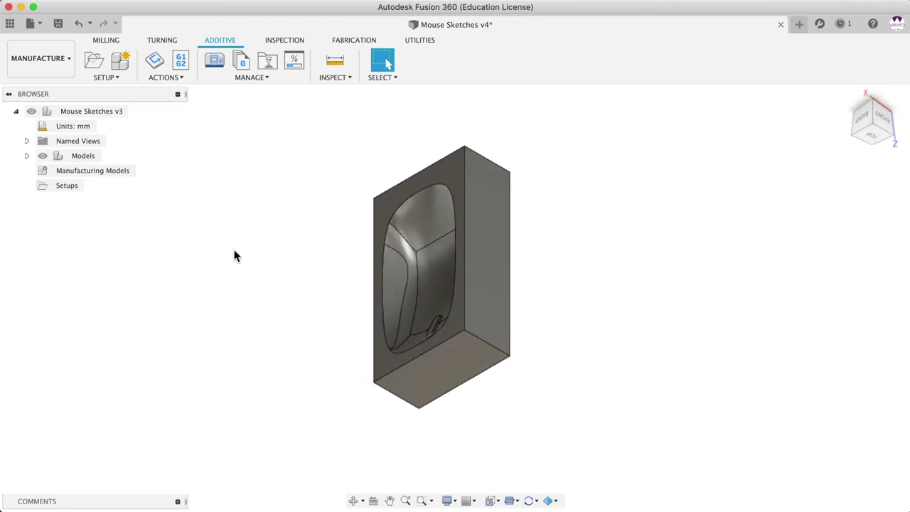
{"action": "left_click", "coordinate": [107, 41]}
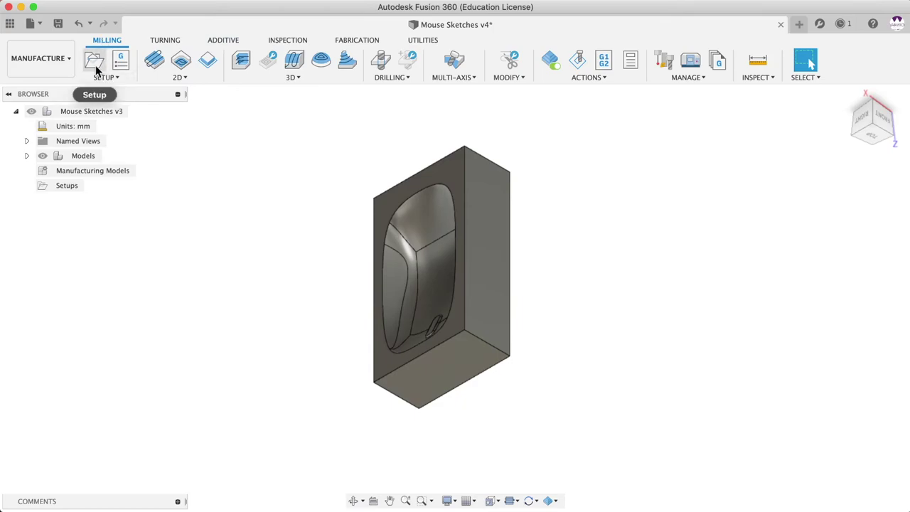
Step: Create milling Setup2 with the mold body as the model, giving a 42 × 82 × 141 mm stock
{"action": "left_click", "coordinate": [95, 63]}
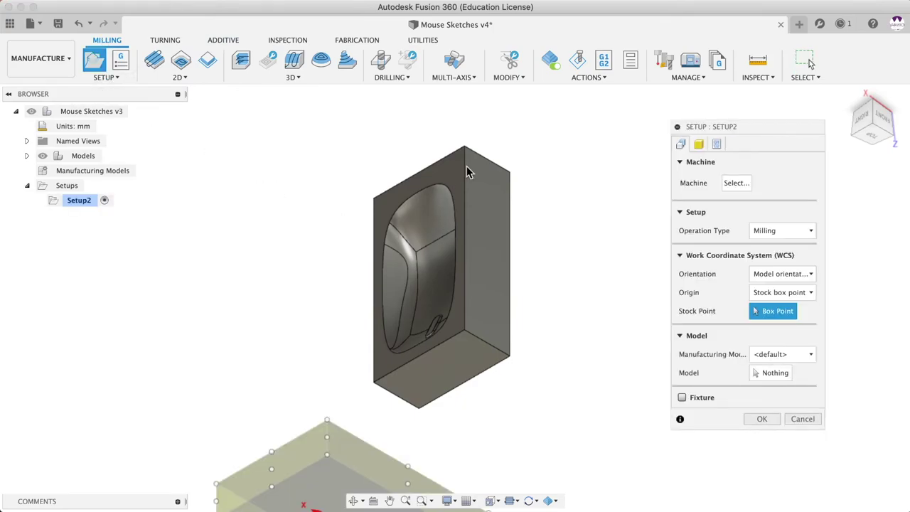
{"action": "scroll", "coordinate": [509, 313], "scroll_direction": "down", "scroll_amount": 3}
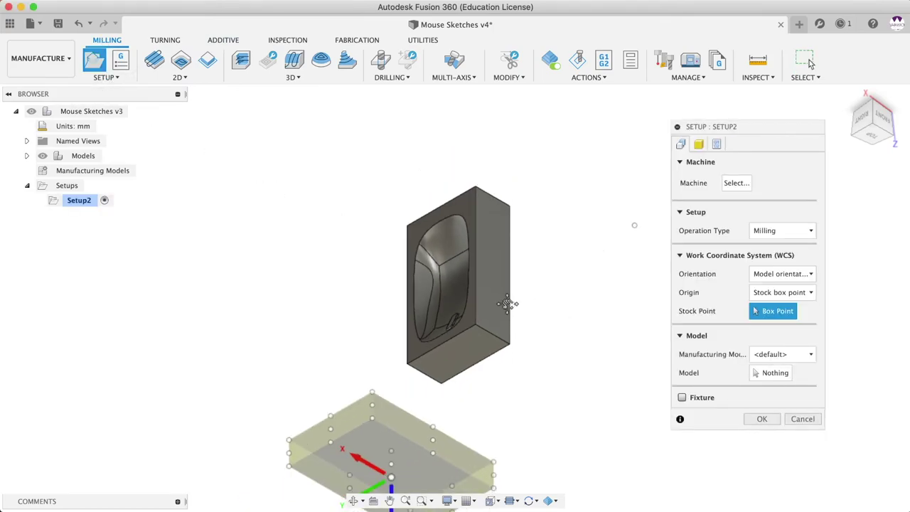
{"action": "middle_click_drag", "start_coordinate": [507, 303], "coordinate": [490, 285]}
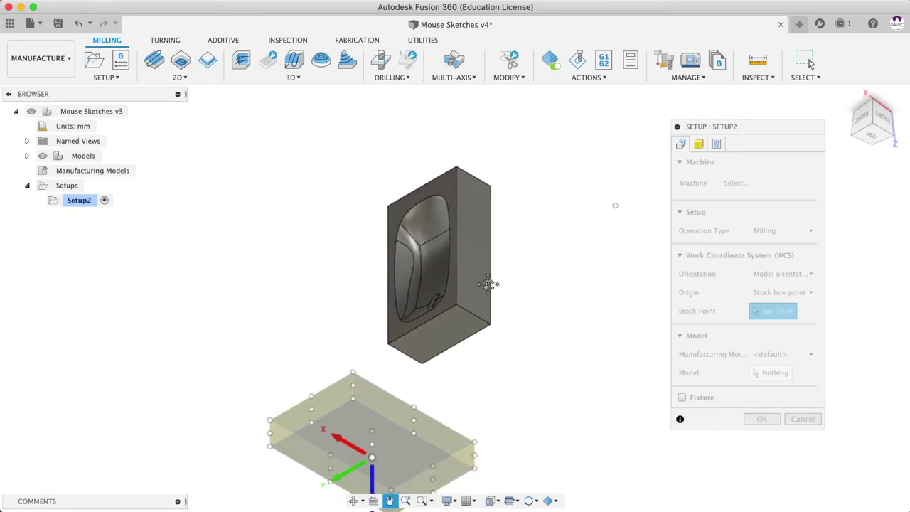
{"action": "left_click", "coordinate": [765, 356]}
{"action": "left_click", "coordinate": [725, 373]}
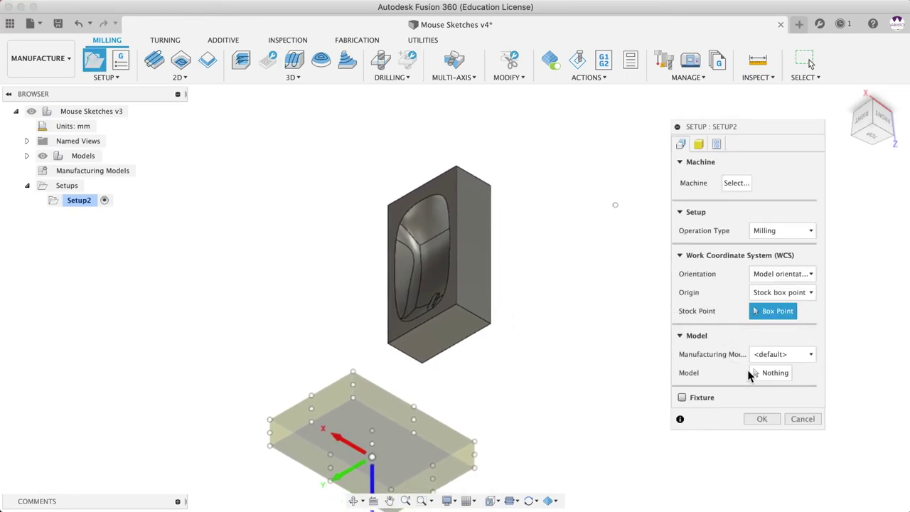
{"action": "left_click", "coordinate": [770, 372]}
{"action": "left_click", "coordinate": [444, 180]}
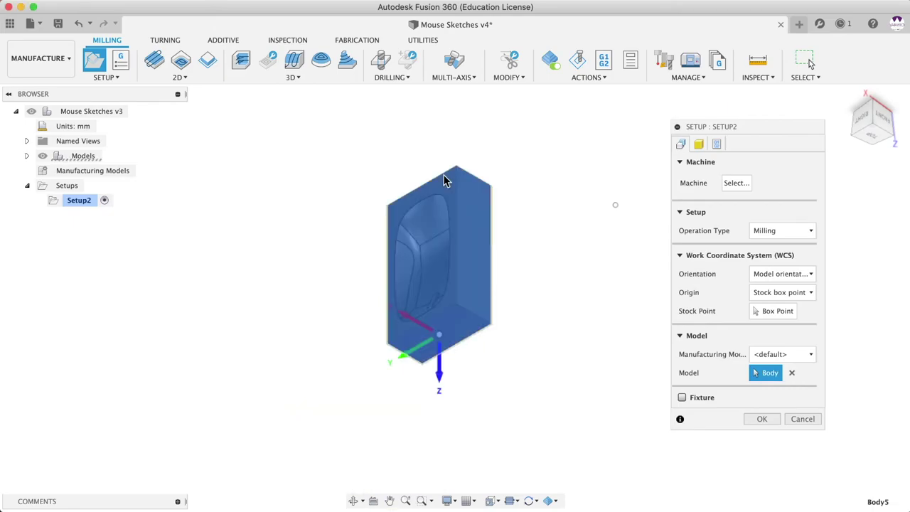
{"action": "middle_click_drag", "start_coordinate": [510, 270], "coordinate": [477, 295]}
{"action": "middle_click_drag", "start_coordinate": [510, 249], "coordinate": [522, 272], "text": "shift"}
{"action": "mouse_move", "coordinate": [427, 335]}
{"action": "middle_mouse_down"}
{"action": "mouse_move", "coordinate": [433, 343]}
{"action": "mouse_move", "coordinate": [445, 325]}
{"action": "mouse_move", "coordinate": [436, 349]}
{"action": "mouse_move", "coordinate": [458, 335]}
{"action": "mouse_move", "coordinate": [429, 345]}
{"action": "middle_mouse_up"}
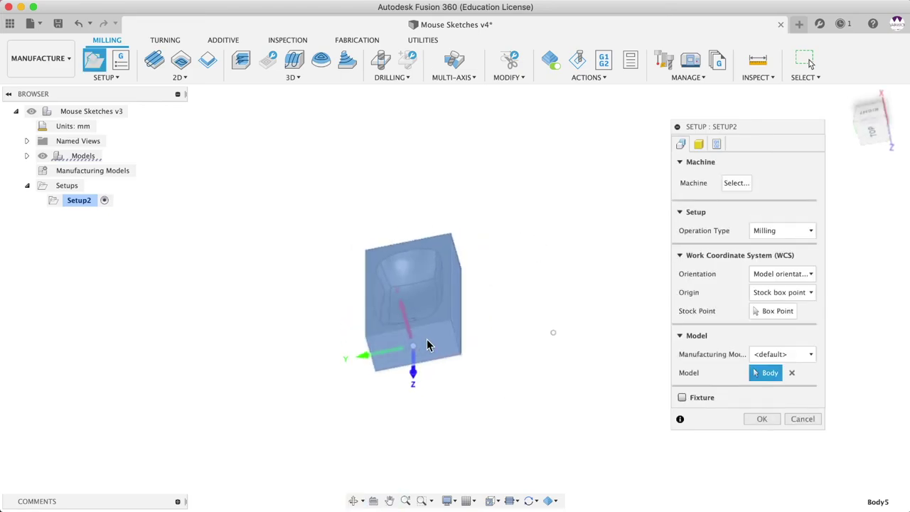
{"action": "scroll", "coordinate": [428, 342], "scroll_direction": "up", "scroll_amount": 5}
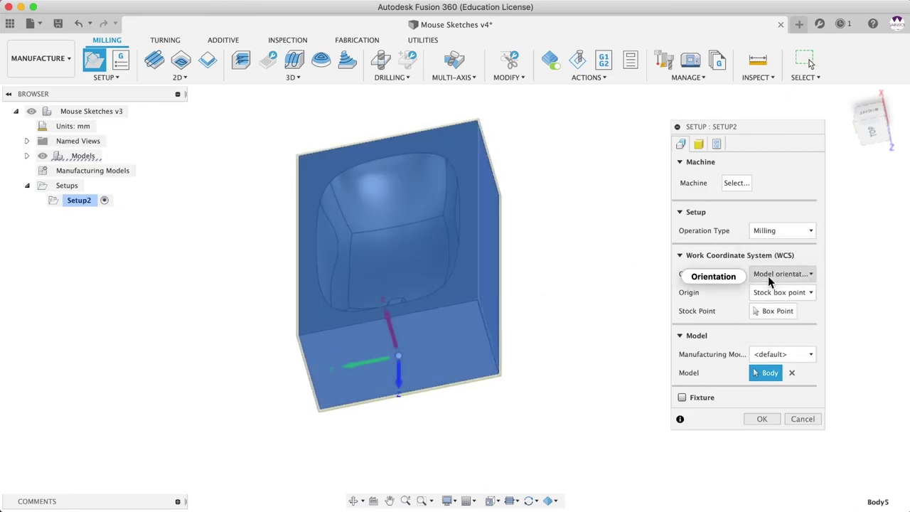
{"action": "left_click", "coordinate": [700, 145]}
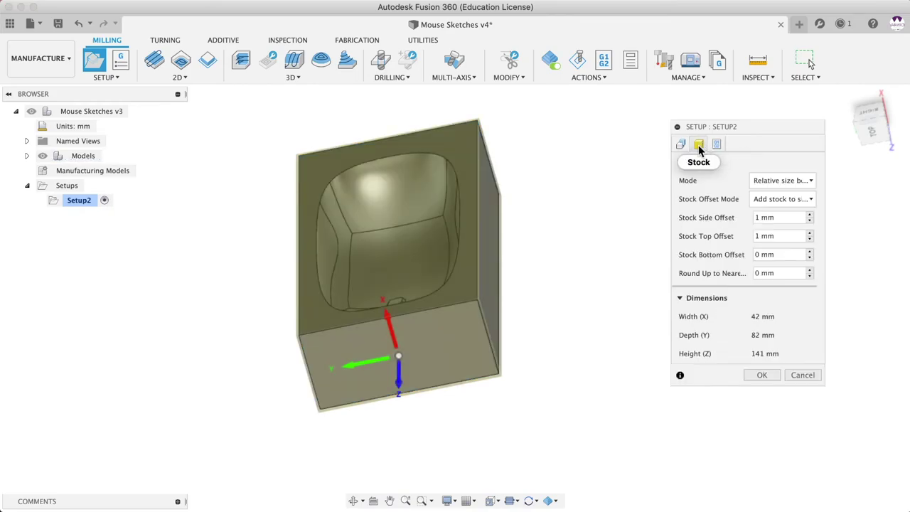
Step: Set Setup2's stock mode to Fixed size box, 40 × 80 × 140 mm
{"action": "left_click", "coordinate": [775, 181]}
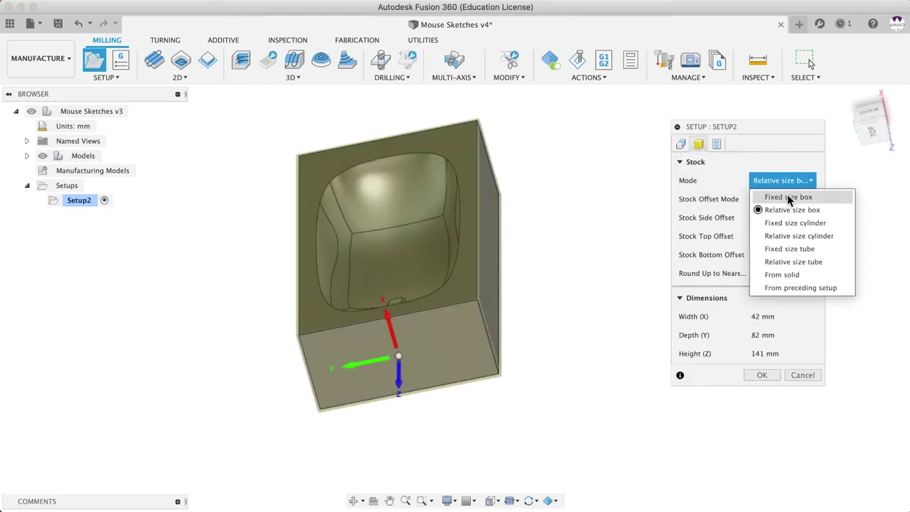
{"action": "left_click", "coordinate": [787, 198]}
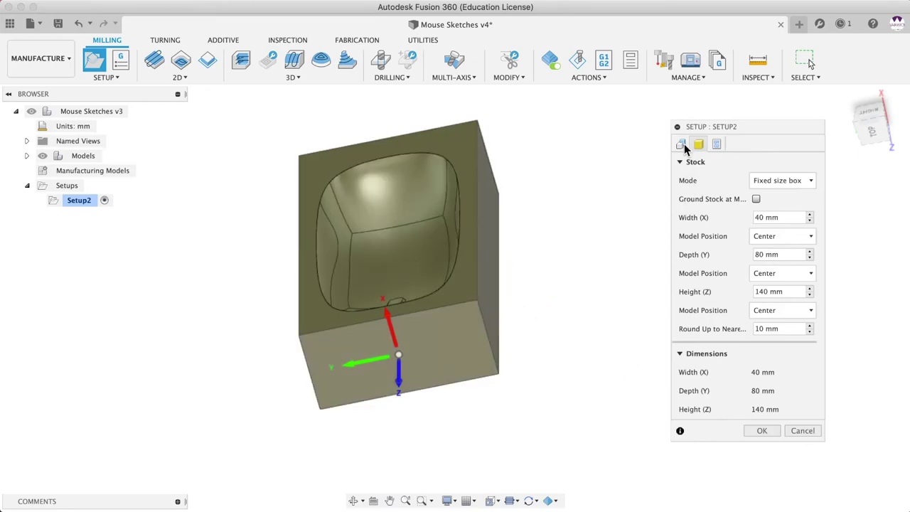
{"action": "left_click", "coordinate": [682, 144]}
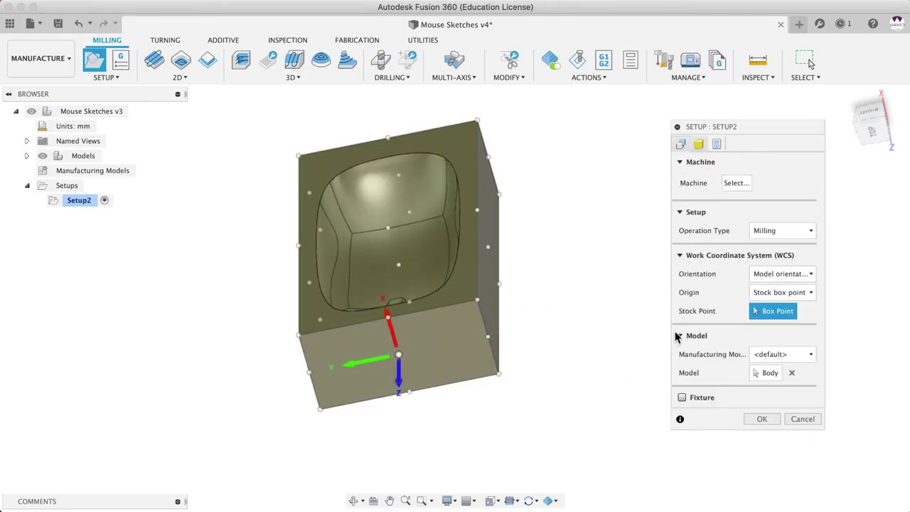
Step: Place the WCS origin at a stock box corner point
{"action": "left_click", "coordinate": [778, 293]}
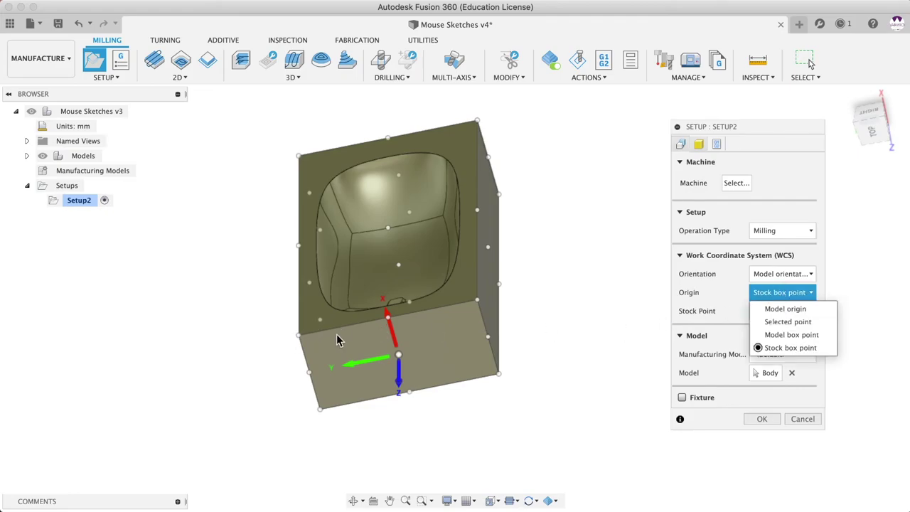
{"action": "left_click", "coordinate": [780, 349]}
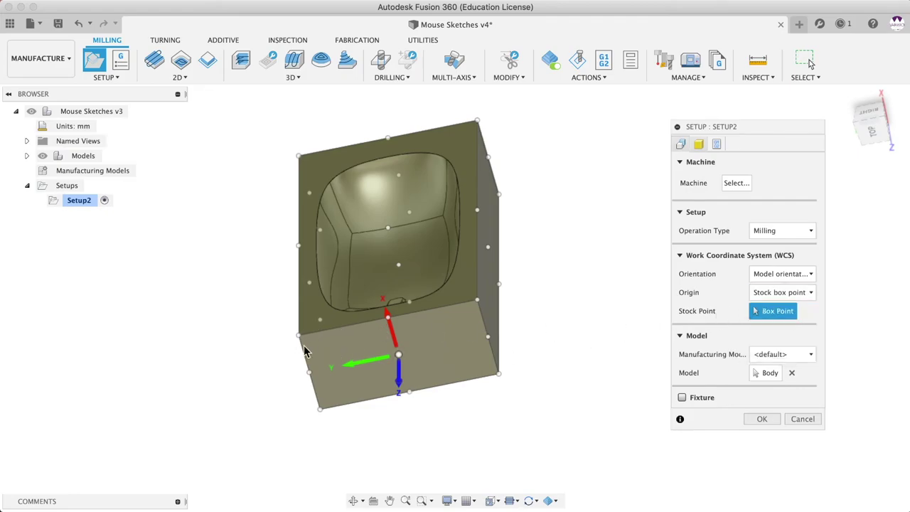
{"action": "left_click", "coordinate": [297, 337]}
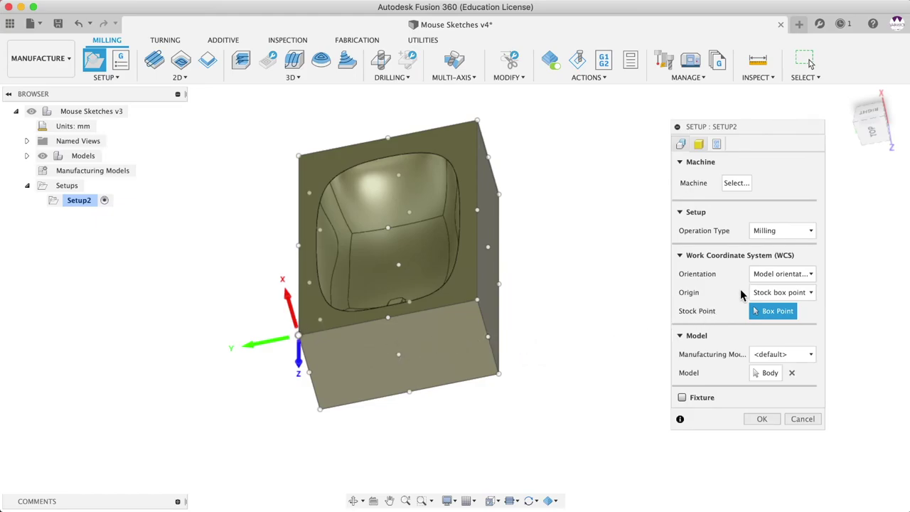
Step: Orient the WCS with flipped Z along the left vertical edge and X along the bottom edge
{"action": "left_click", "coordinate": [766, 277]}
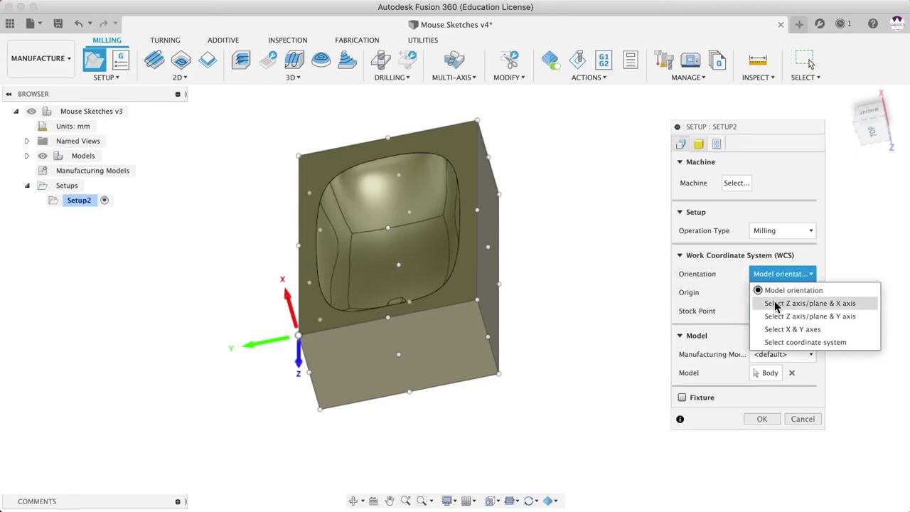
{"action": "left_click", "coordinate": [777, 304]}
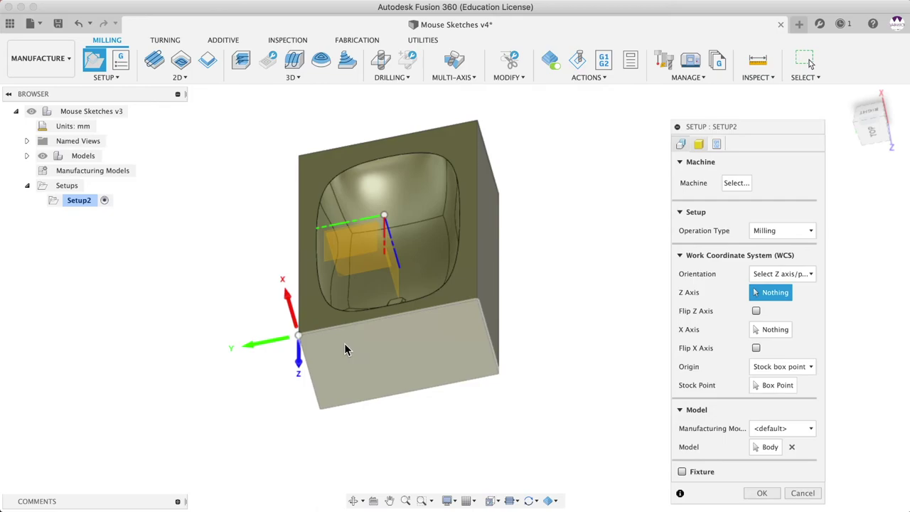
{"action": "left_click", "coordinate": [310, 372]}
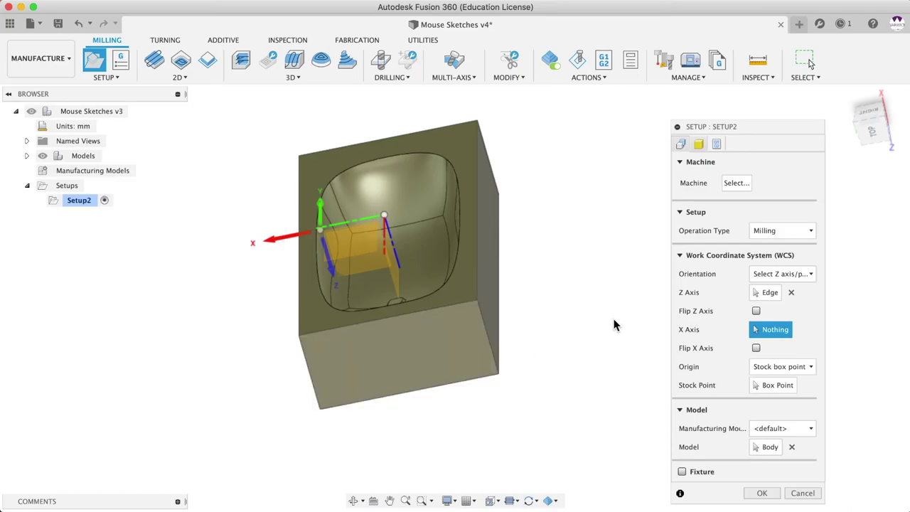
{"action": "left_click", "coordinate": [756, 311]}
{"action": "middle_click_drag", "start_coordinate": [629, 318], "coordinate": [609, 323], "text": "shift"}
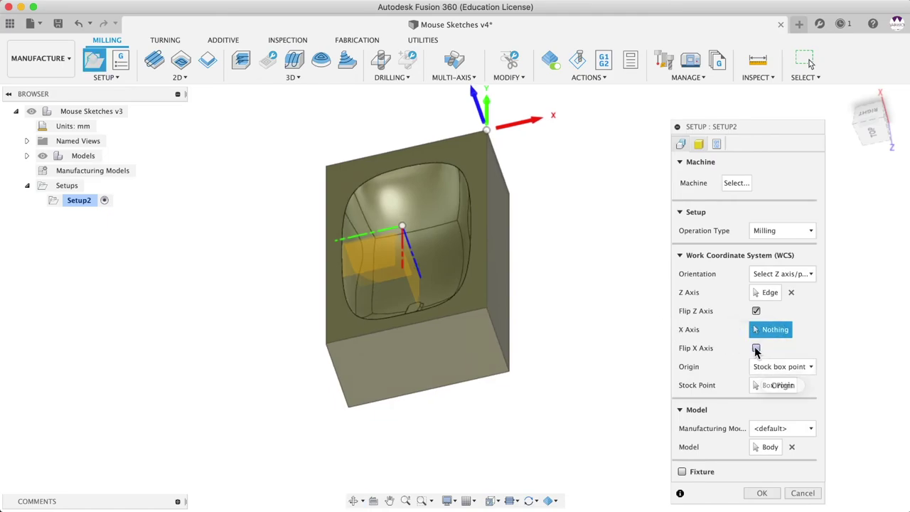
{"action": "left_click", "coordinate": [428, 320]}
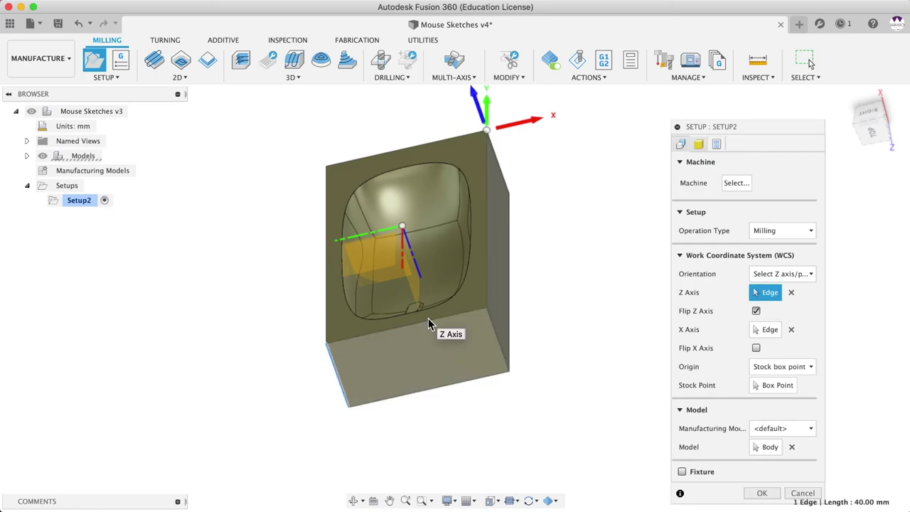
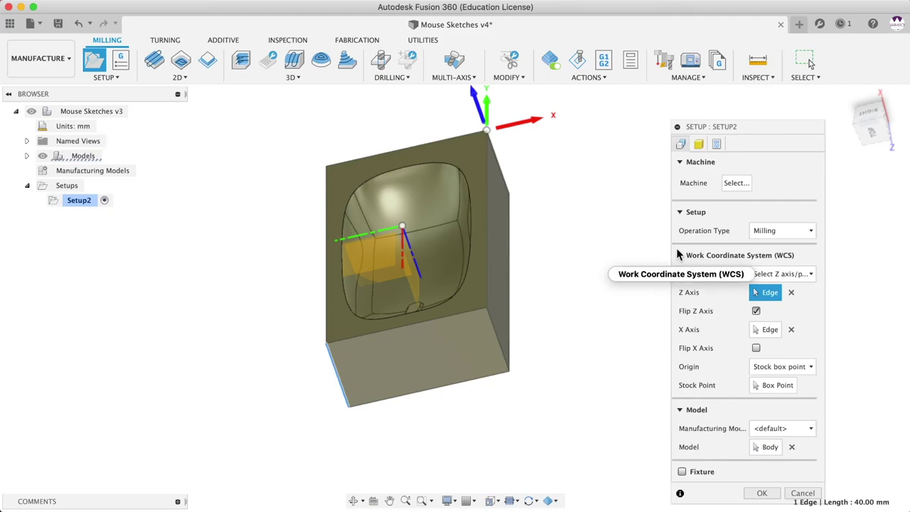
Step: Set Setup2's stock origin to the block's lower-left box point, confirm, and view isometrically
{"action": "left_click", "coordinate": [764, 385]}
{"action": "left_click", "coordinate": [325, 345]}
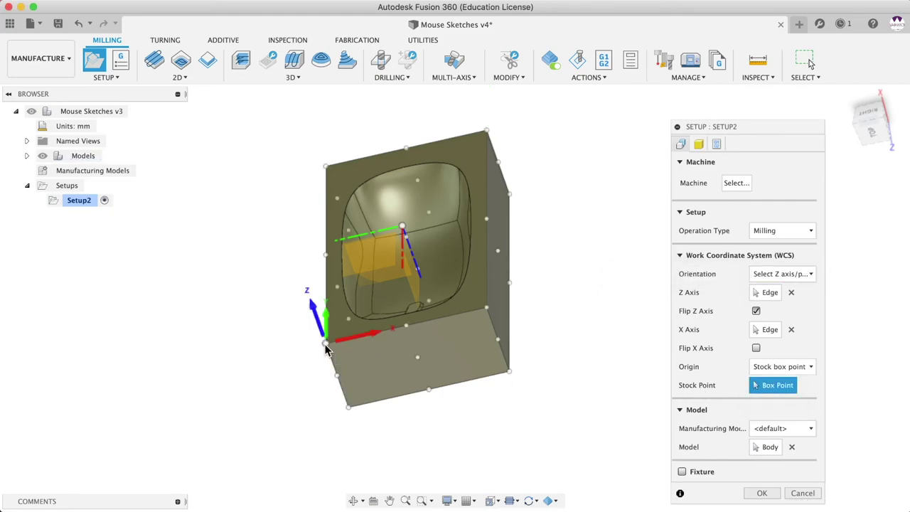
{"action": "left_click", "coordinate": [764, 496]}
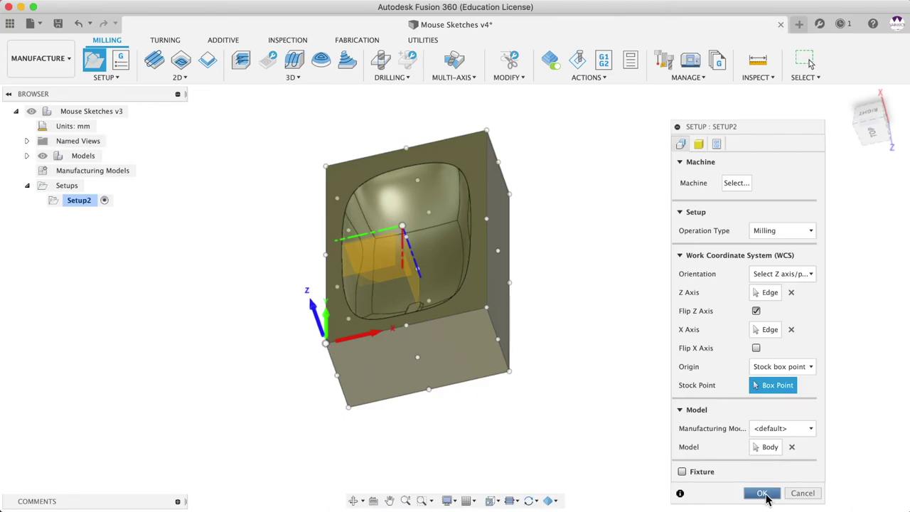
{"action": "middle_click_drag", "start_coordinate": [590, 396], "coordinate": [593, 429], "text": "shift"}
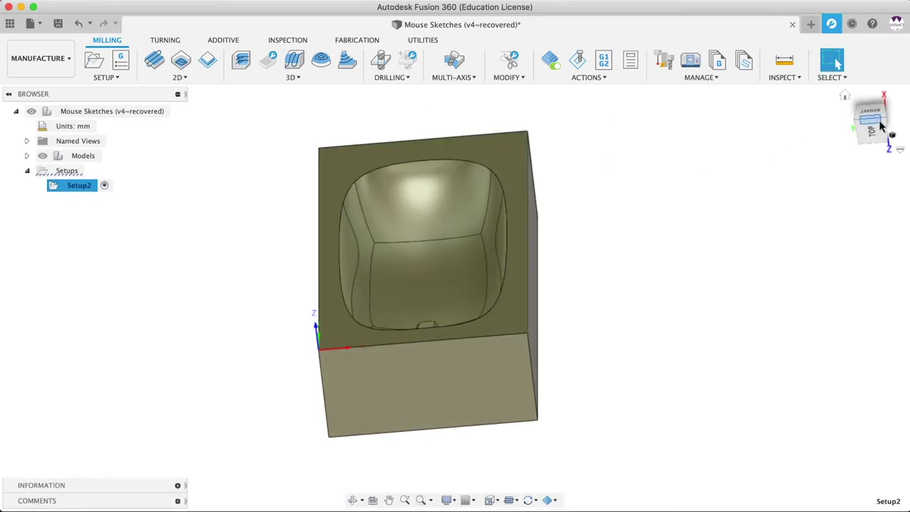
{"action": "left_click", "coordinate": [882, 124]}
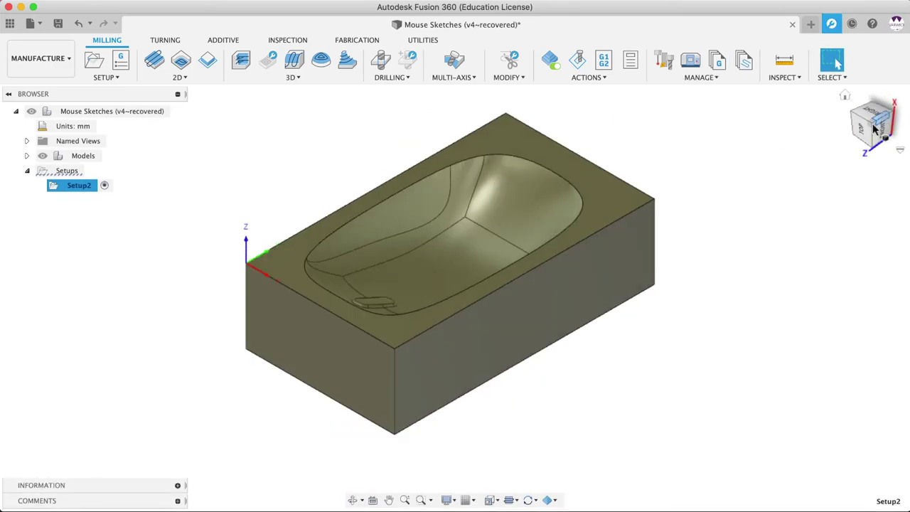
{"action": "left_click", "coordinate": [254, 81]}
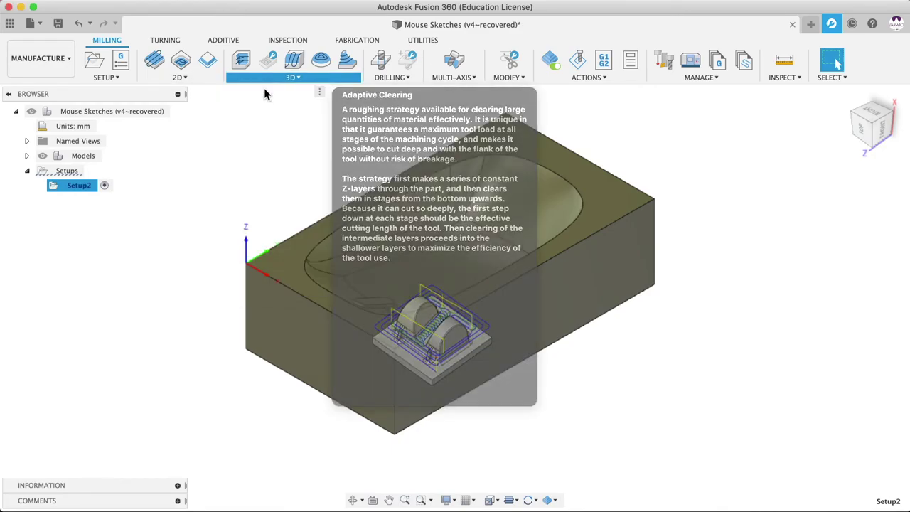
Step: Add an Adaptive Clearing toolpath and browse the Sample Tools - Metric library for a cutter
{"action": "left_click", "coordinate": [264, 91]}
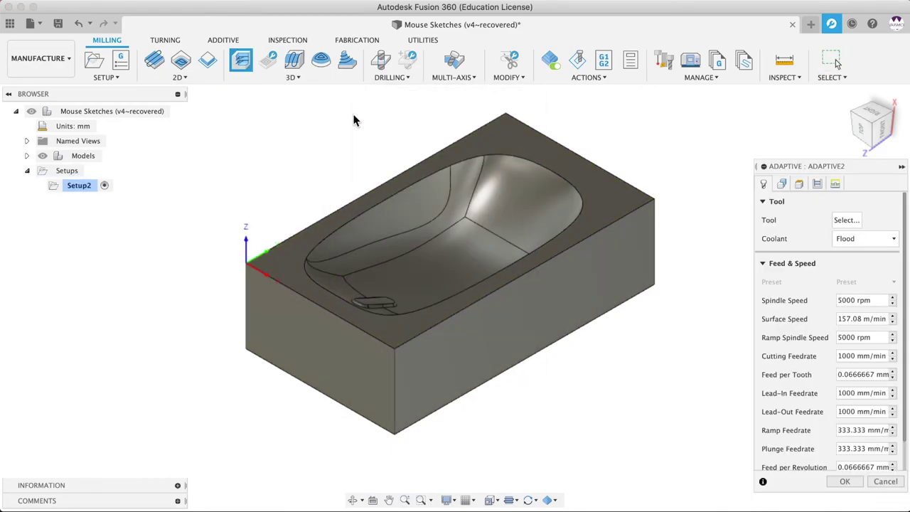
{"action": "left_click", "coordinate": [837, 221]}
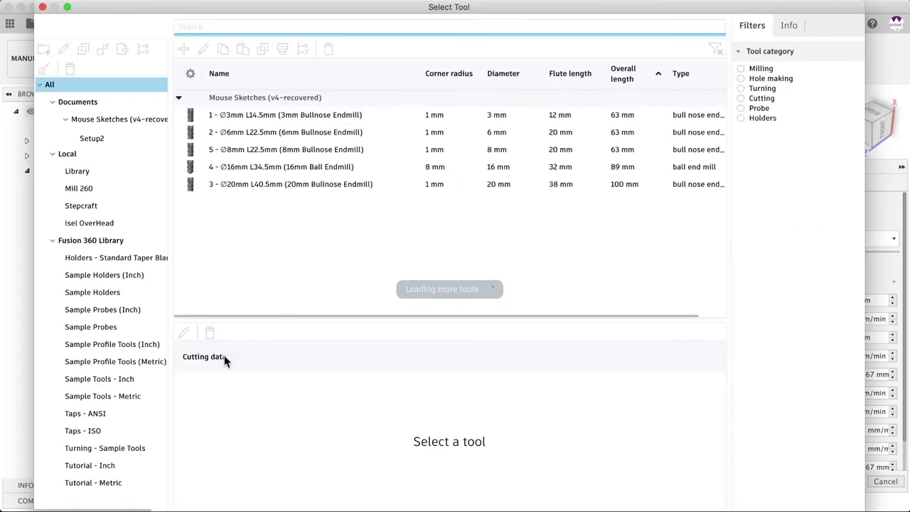
{"action": "left_click", "coordinate": [114, 361]}
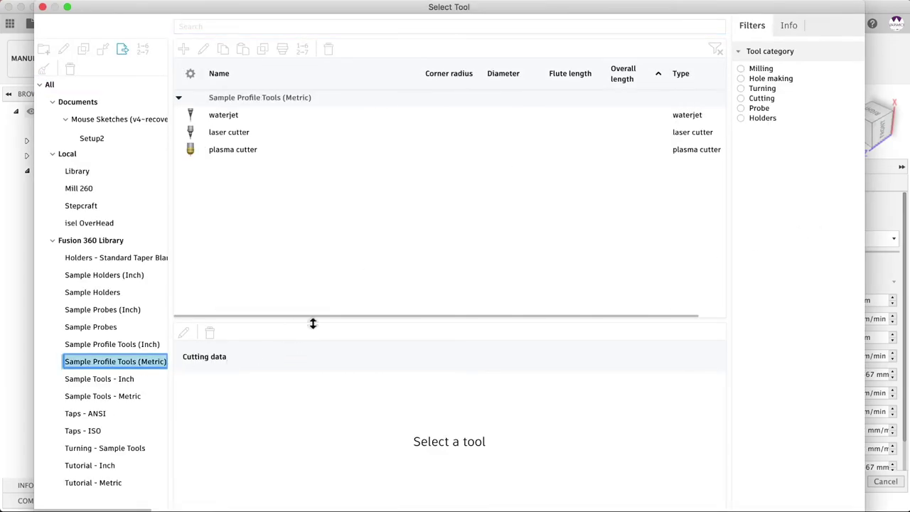
{"action": "left_click", "coordinate": [124, 396]}
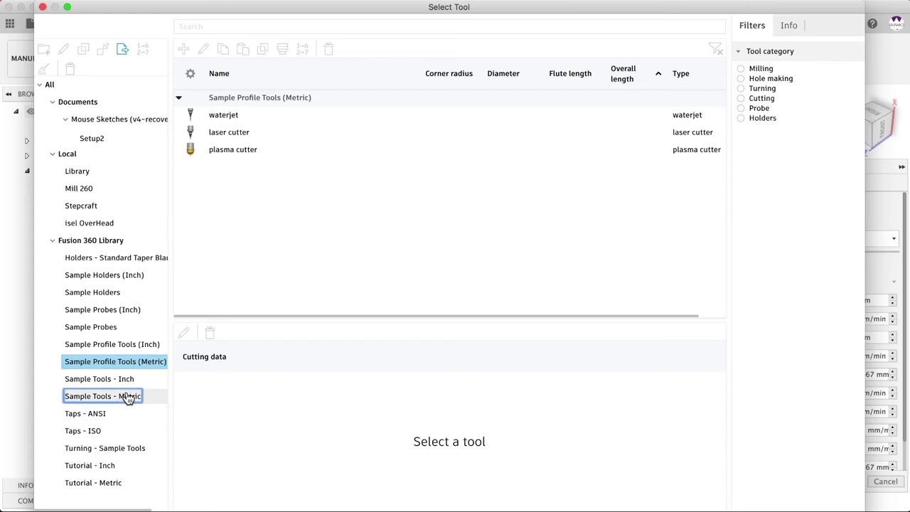
{"action": "scroll", "coordinate": [453, 208], "scroll_direction": "down", "scroll_amount": 3}
{"action": "scroll", "coordinate": [538, 190], "scroll_direction": "up", "scroll_amount": 3}
{"action": "scroll", "coordinate": [538, 194], "scroll_direction": "down", "scroll_amount": 20}
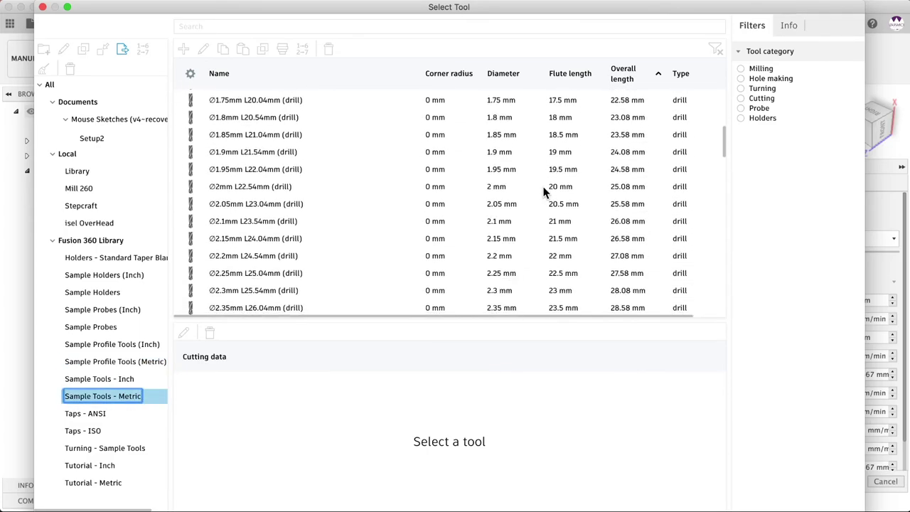
{"action": "scroll", "coordinate": [544, 192], "scroll_direction": "down", "scroll_amount": 3}
Step: Sort the metric tools by type and choose the 20mm Bullnose Endmill
{"action": "left_click", "coordinate": [683, 74]}
{"action": "scroll", "coordinate": [631, 176], "scroll_direction": "up", "scroll_amount": 15}
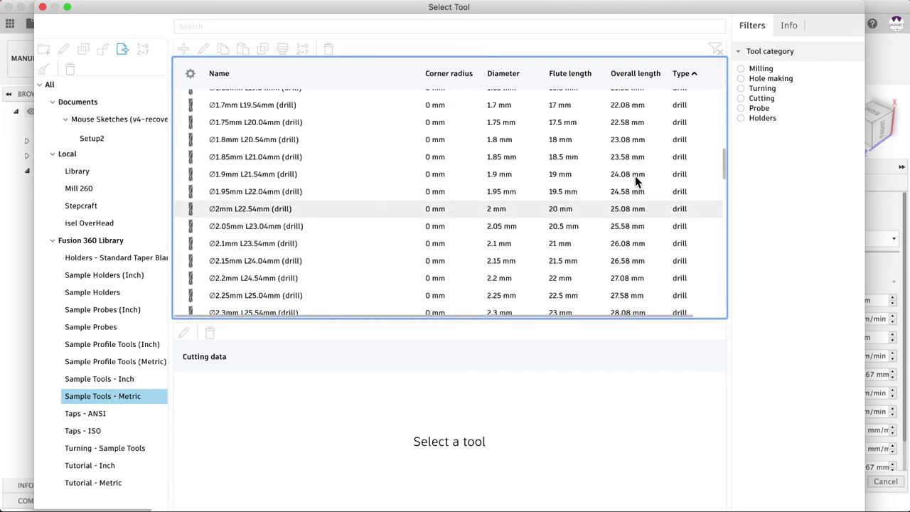
{"action": "scroll", "coordinate": [635, 178], "scroll_direction": "up", "scroll_amount": 5}
{"action": "scroll", "coordinate": [635, 177], "scroll_direction": "up", "scroll_amount": 4}
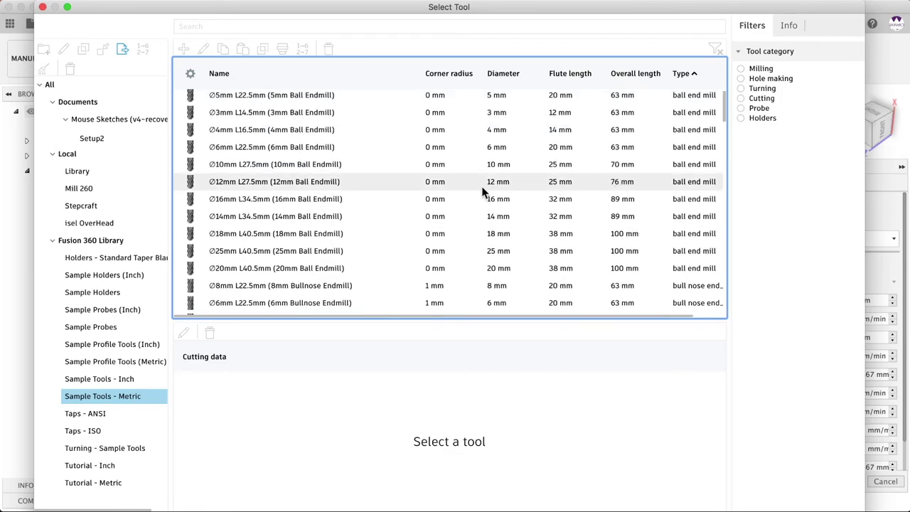
{"action": "scroll", "coordinate": [482, 192], "scroll_direction": "down", "scroll_amount": 5}
{"action": "scroll", "coordinate": [482, 191], "scroll_direction": "down", "scroll_amount": 5}
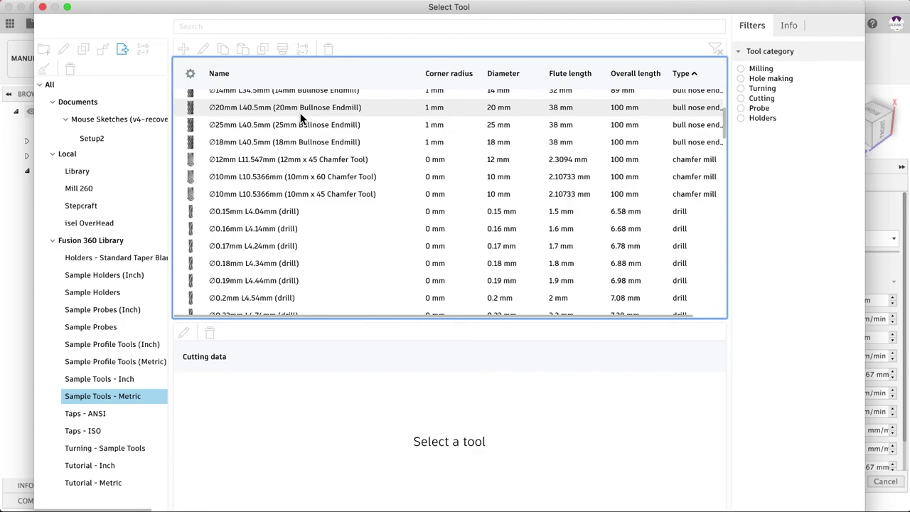
{"action": "left_click", "coordinate": [301, 114]}
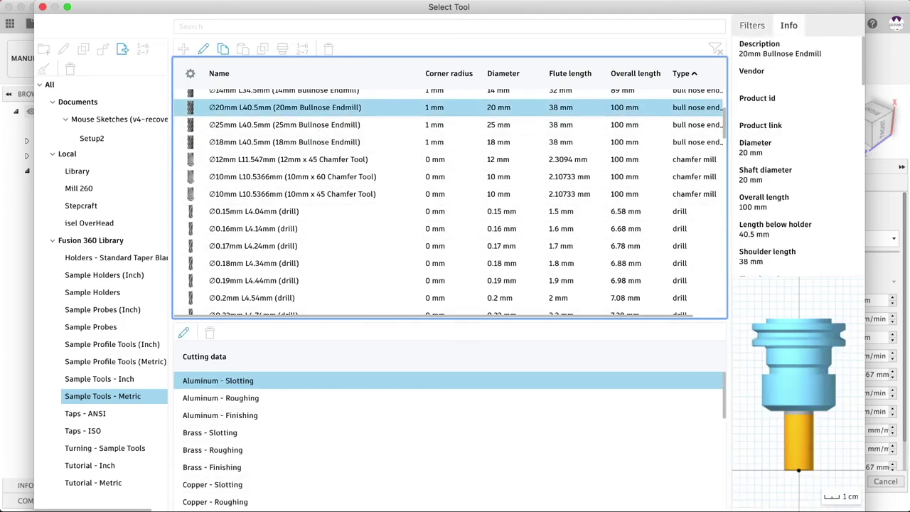
{"action": "key", "text": "Return"}
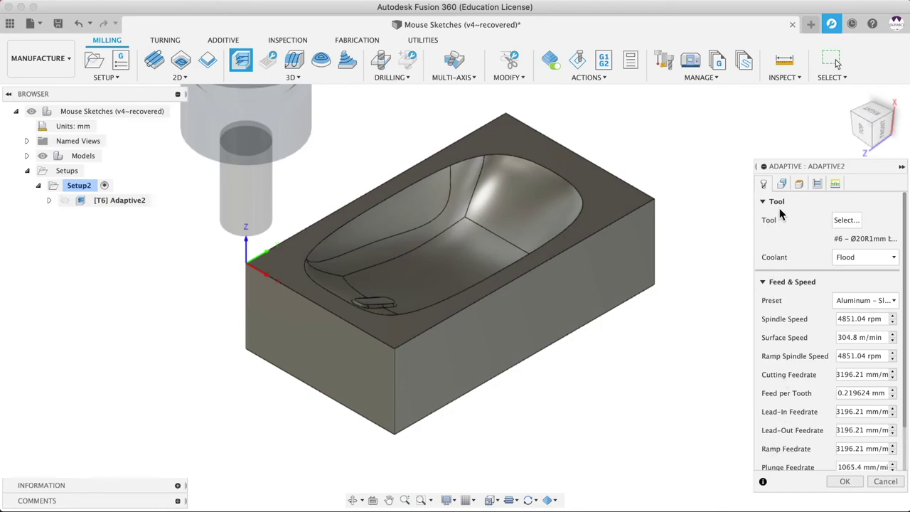
Step: Use the pocket's top edge as stock contour, set optimal load to 10 mm, and generate Adaptive2
{"action": "left_click", "coordinate": [781, 184]}
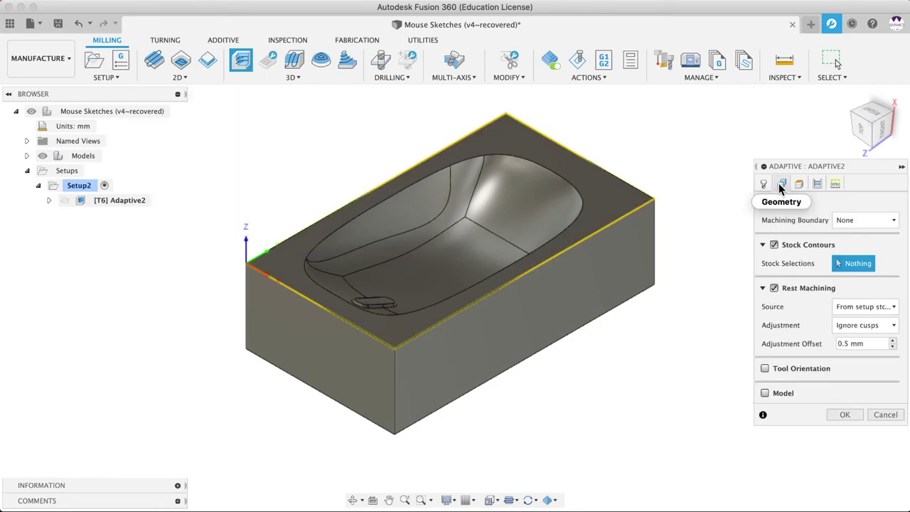
{"action": "left_click", "coordinate": [563, 186]}
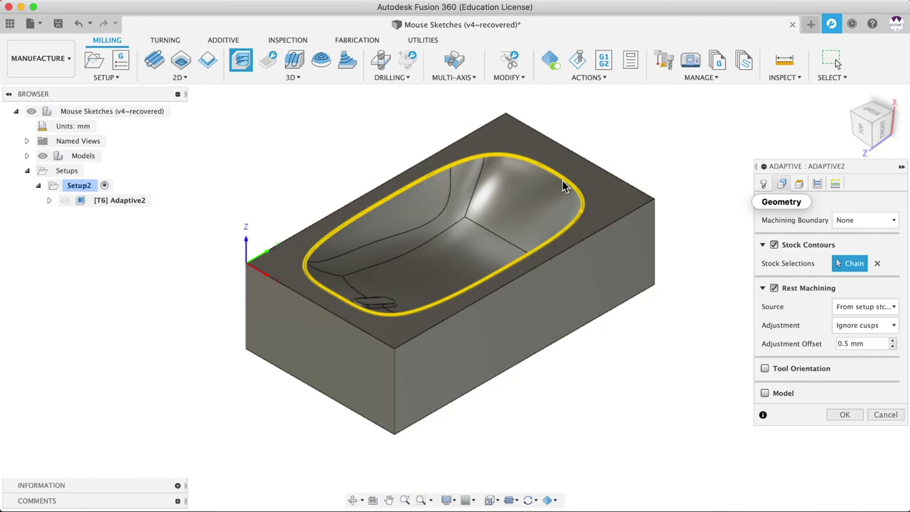
{"action": "left_click", "coordinate": [799, 184]}
{"action": "left_click", "coordinate": [817, 184]}
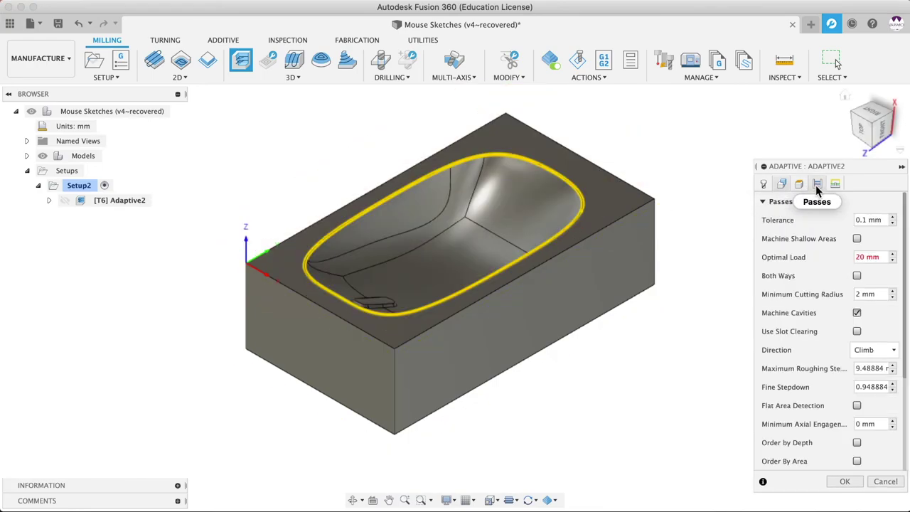
{"action": "left_click", "coordinate": [893, 261]}
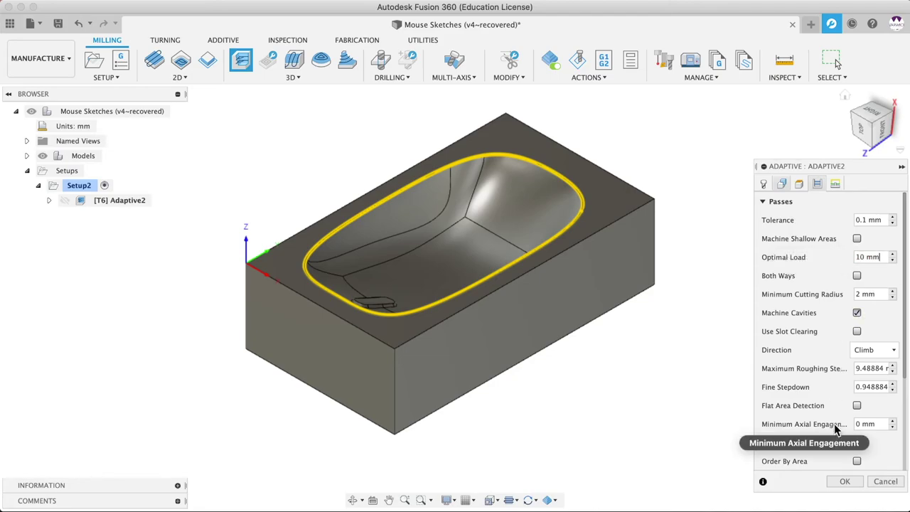
{"action": "left_click", "coordinate": [829, 481]}
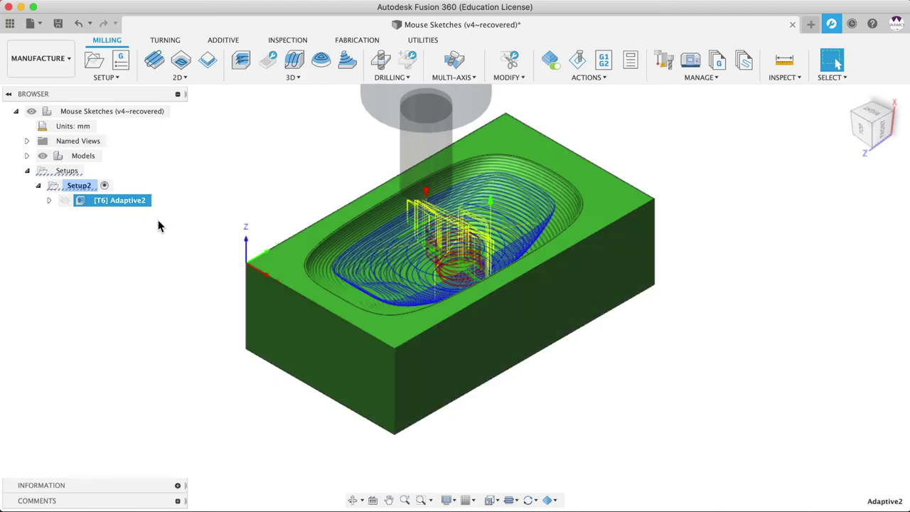
Step: Add a Parallel finishing toolpath using the 12mm Ball Endmill from the metric sample tools
{"action": "left_click", "coordinate": [293, 77]}
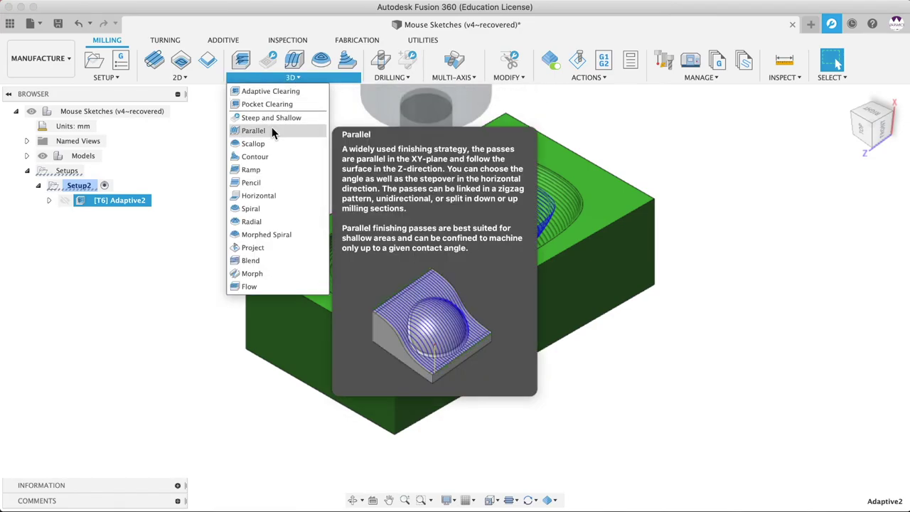
{"action": "left_click", "coordinate": [274, 131]}
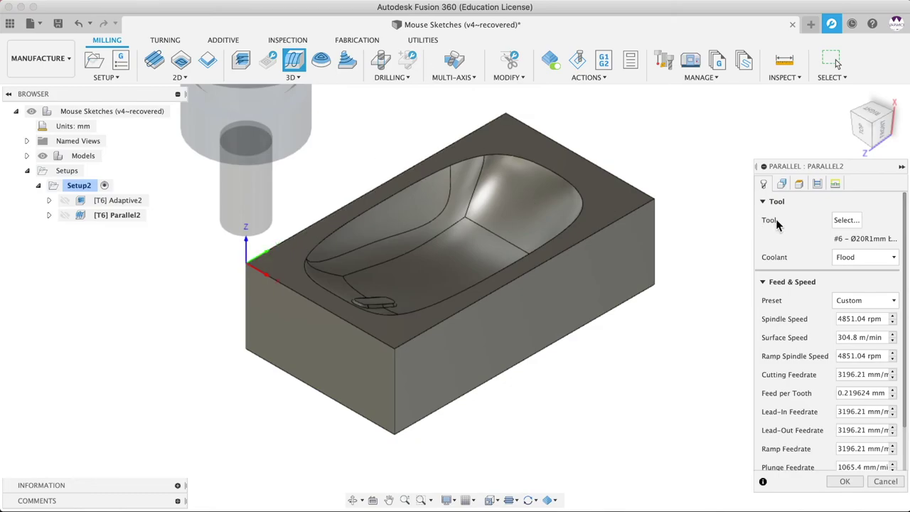
{"action": "left_click", "coordinate": [846, 220]}
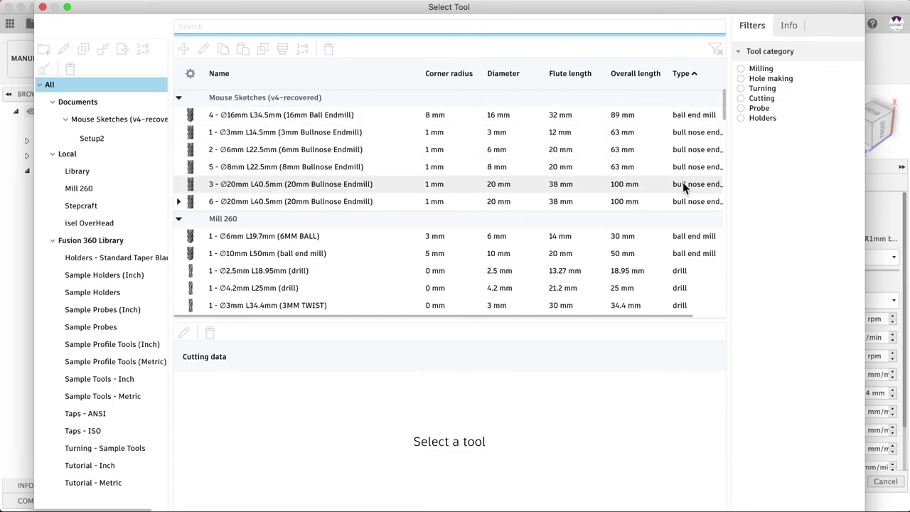
{"action": "left_click", "coordinate": [118, 396]}
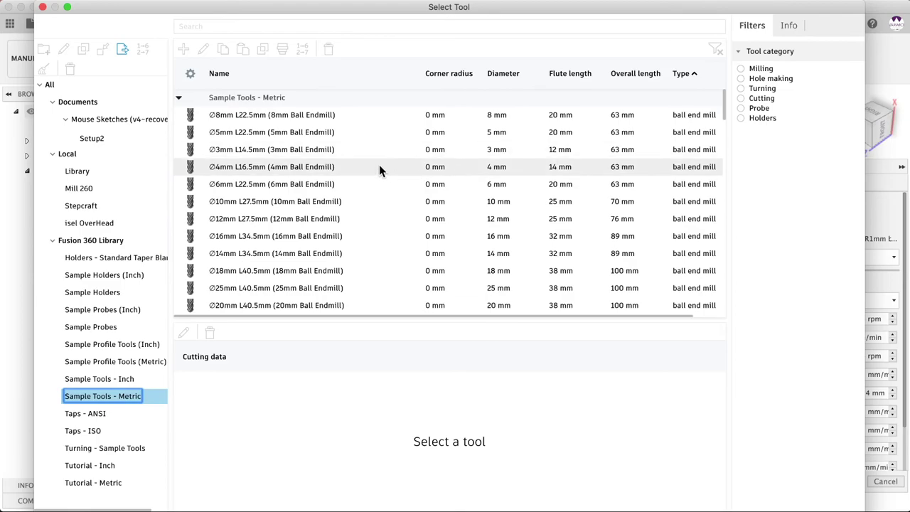
{"action": "left_click", "coordinate": [299, 219]}
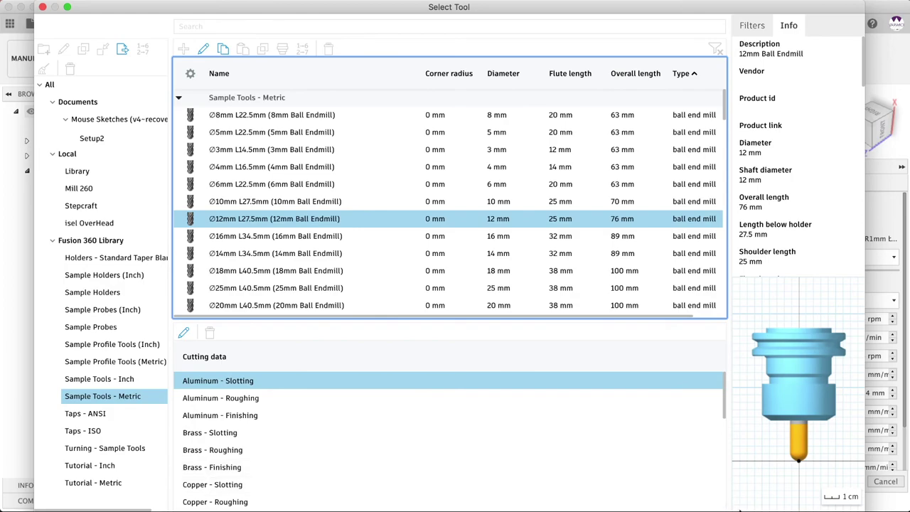
{"action": "key", "text": "Return"}
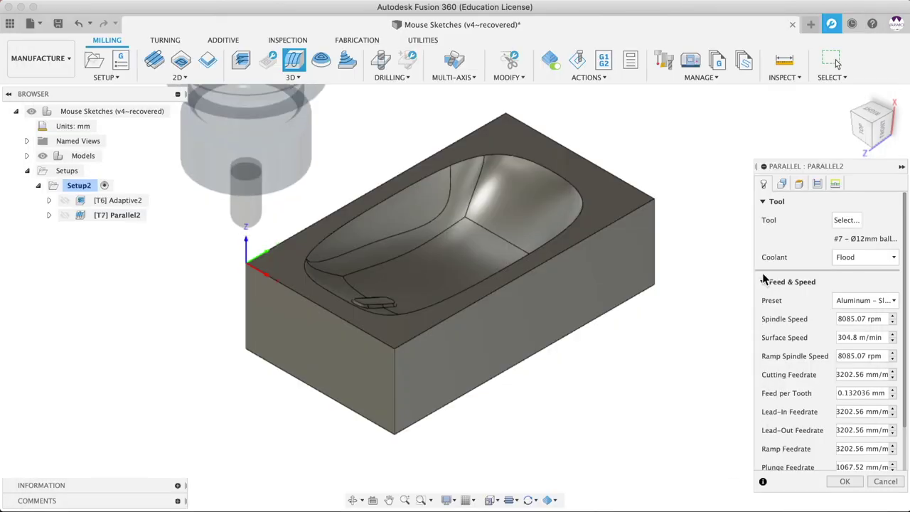
Step: Bound Parallel2 by the pocket's top edge with a 2 mm stepover and generate it
{"action": "left_click", "coordinate": [782, 184]}
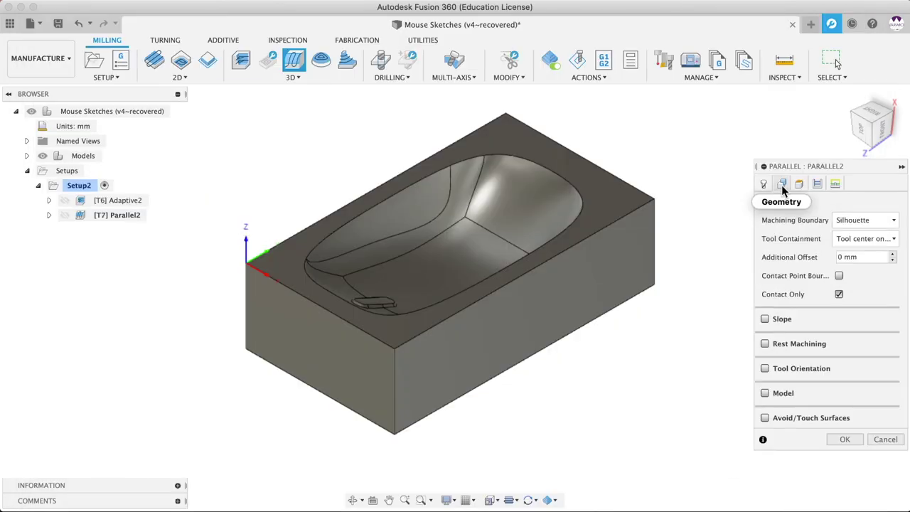
{"action": "left_click", "coordinate": [574, 193]}
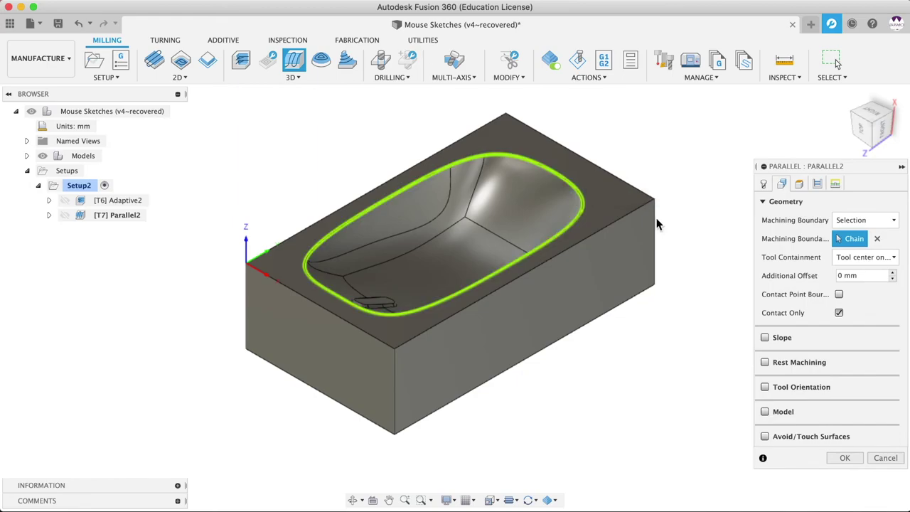
{"action": "left_click", "coordinate": [817, 186]}
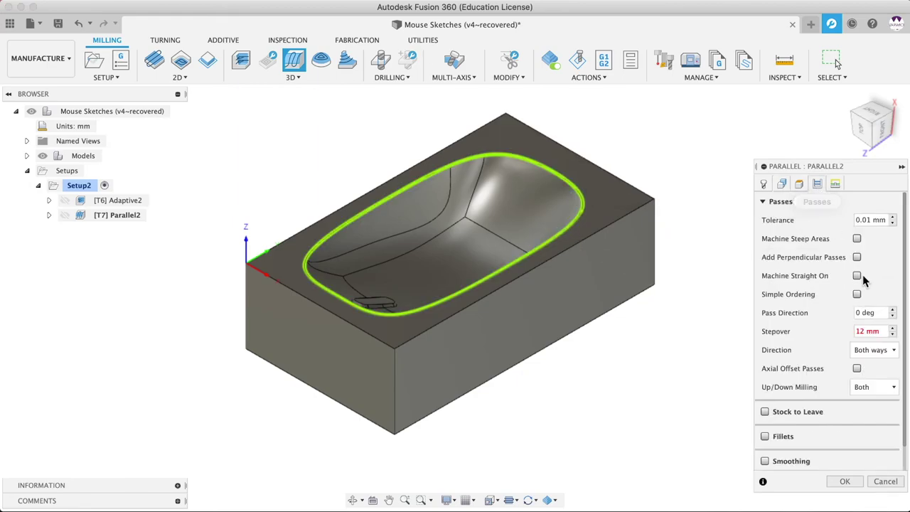
{"action": "left_click", "coordinate": [892, 335]}
{"action": "left_click", "coordinate": [840, 482]}
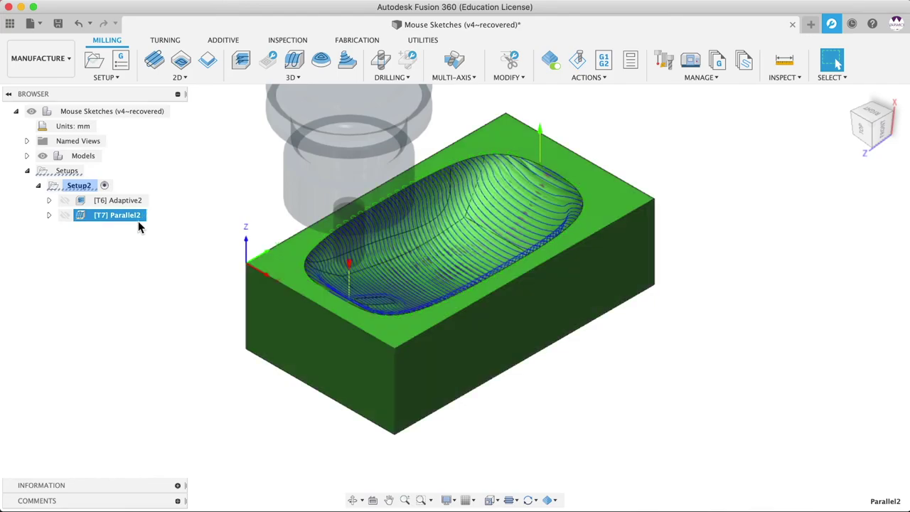
Step: Simulate all of Setup2's toolpaths and start playback
{"action": "left_click", "coordinate": [90, 186]}
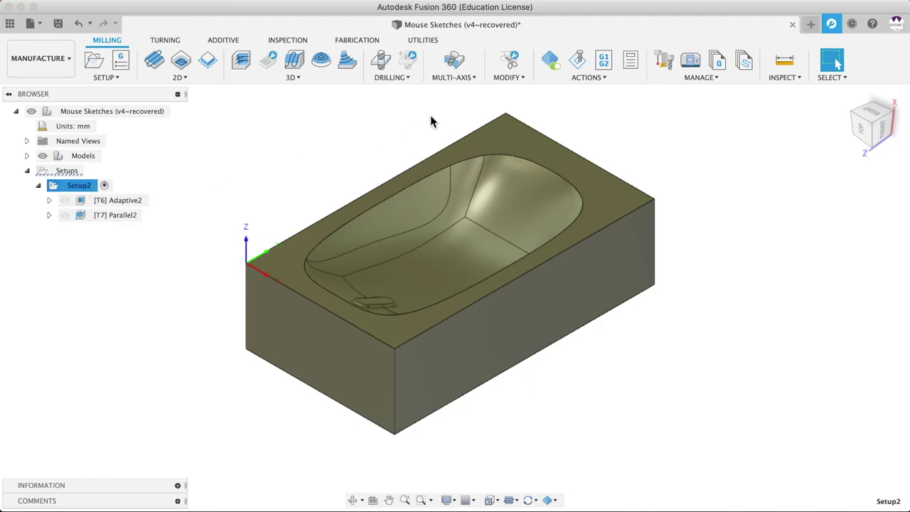
{"action": "left_click", "coordinate": [559, 80]}
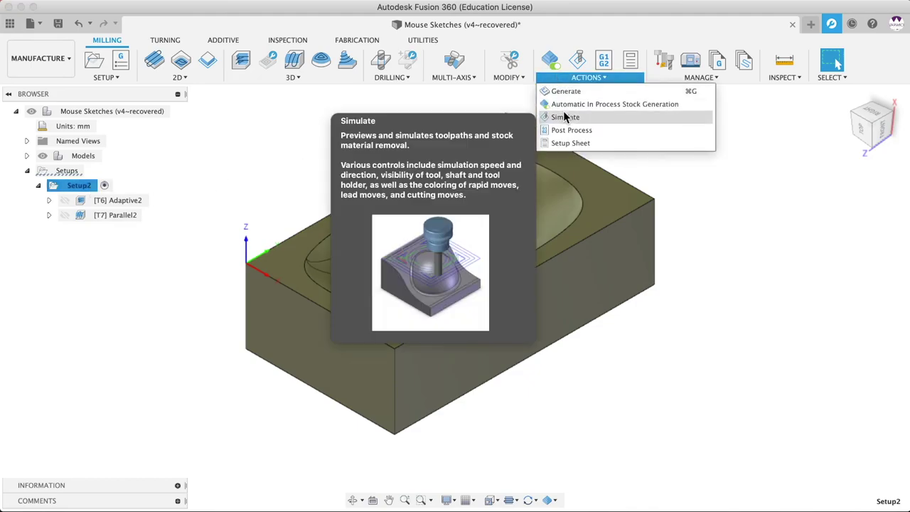
{"action": "left_click", "coordinate": [564, 116]}
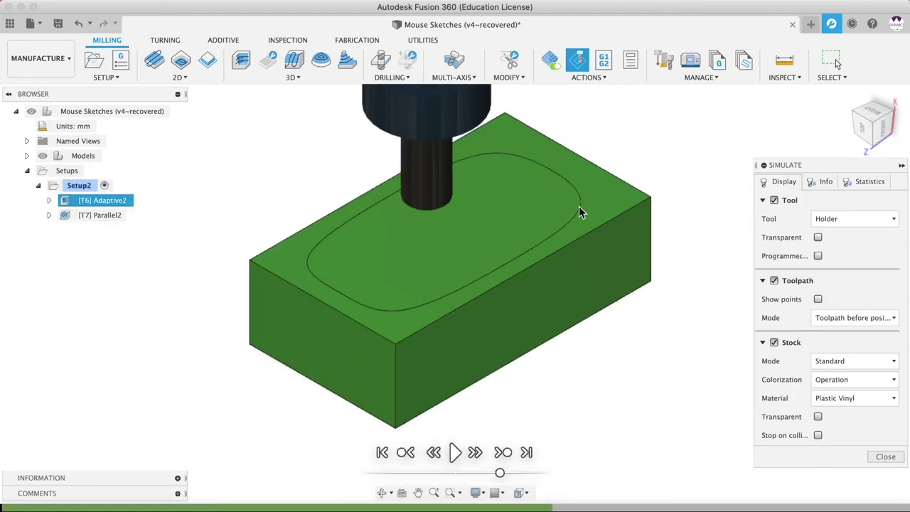
{"action": "left_click", "coordinate": [455, 452]}
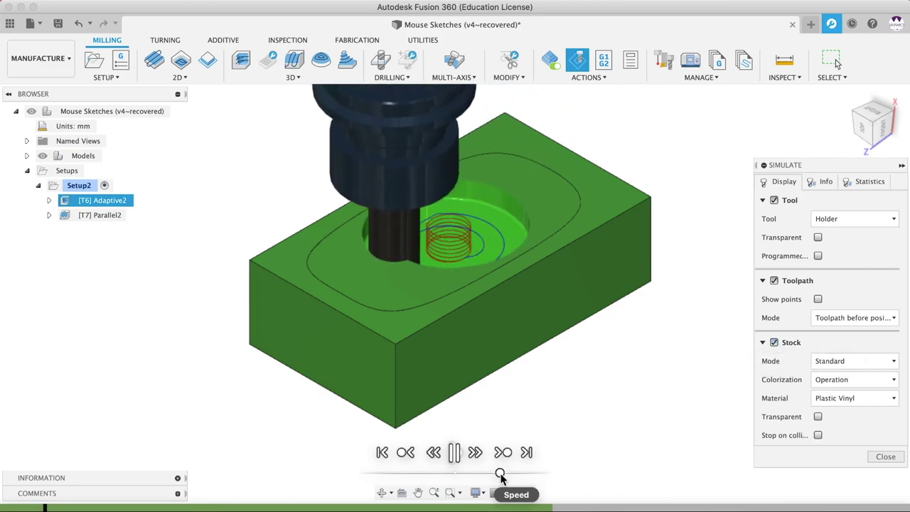
Step: Speed up the simulation, hide the toolpath lines, and orbit to view the finished pocket
{"action": "left_click_drag", "start_coordinate": [502, 473], "coordinate": [523, 475]}
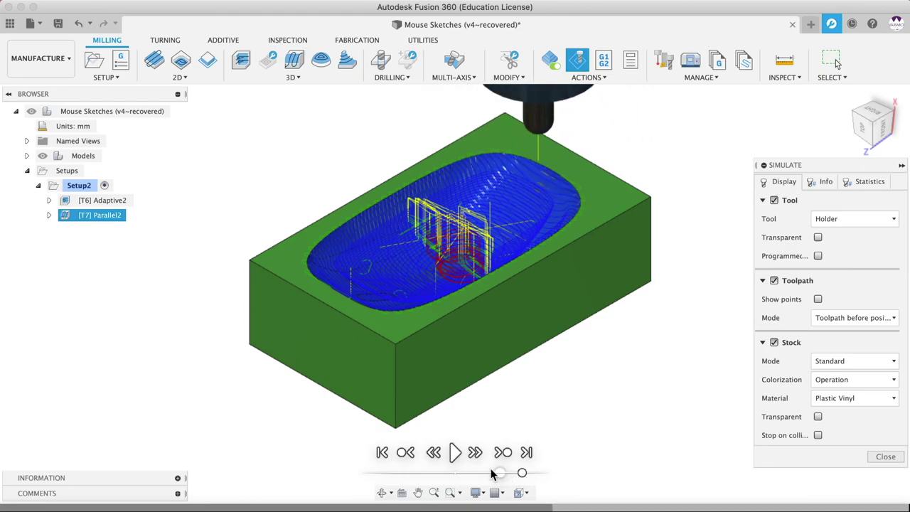
{"action": "left_click", "coordinate": [774, 281]}
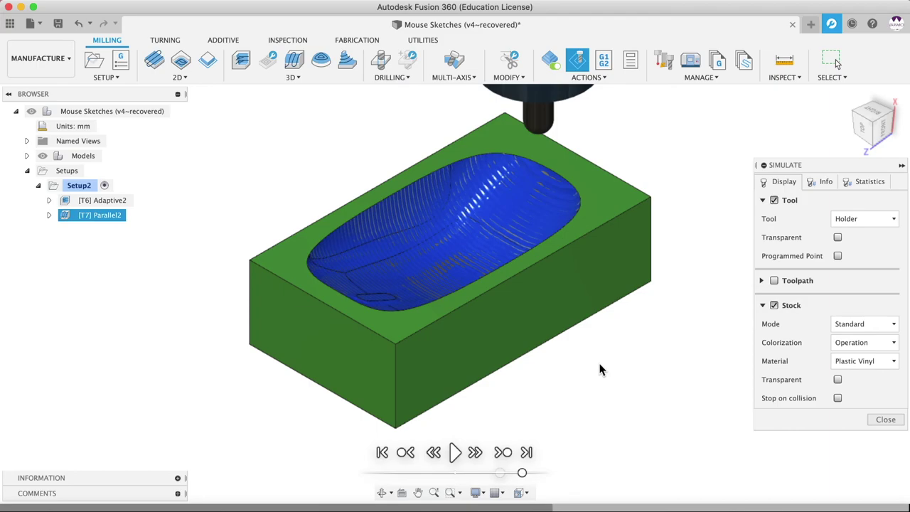
{"action": "mouse_move", "coordinate": [597, 367]}
{"action": "middle_mouse_down", "text": "shift"}
{"action": "mouse_move", "coordinate": [567, 392]}
{"action": "mouse_move", "coordinate": [619, 363]}
{"action": "mouse_move", "coordinate": [595, 317]}
{"action": "mouse_move", "coordinate": [500, 351]}
{"action": "mouse_move", "coordinate": [595, 469]}
{"action": "mouse_move", "coordinate": [705, 403]}
{"action": "mouse_move", "coordinate": [642, 346]}
{"action": "mouse_move", "coordinate": [662, 337]}
{"action": "mouse_move", "coordinate": [635, 374]}
{"action": "mouse_move", "coordinate": [650, 370]}
{"action": "mouse_move", "coordinate": [660, 390]}
{"action": "mouse_move", "coordinate": [642, 360]}
{"action": "mouse_move", "coordinate": [626, 360]}
{"action": "mouse_move", "coordinate": [611, 384]}
{"action": "mouse_move", "coordinate": [659, 375]}
{"action": "mouse_move", "coordinate": [626, 376]}
{"action": "mouse_move", "coordinate": [646, 372]}
{"action": "mouse_move", "coordinate": [634, 333]}
{"action": "mouse_move", "coordinate": [644, 323]}
{"action": "middle_mouse_up", "text": "shift"}
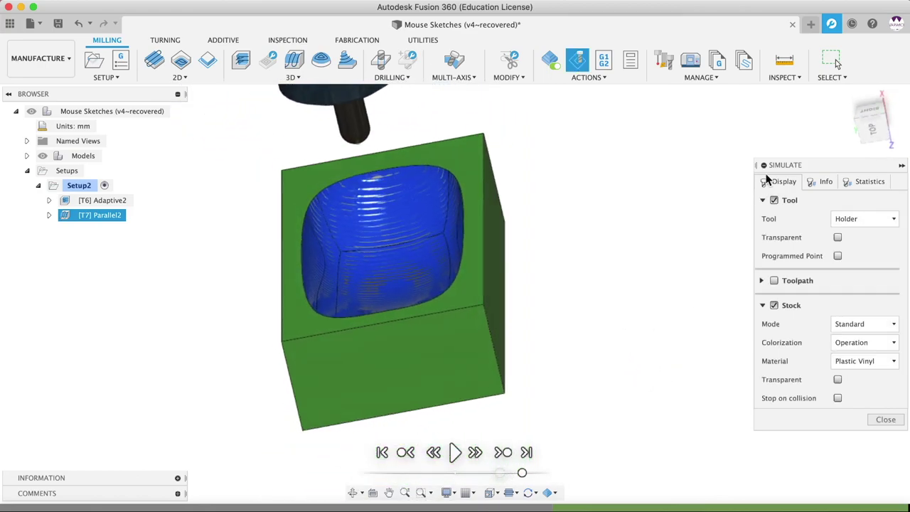
{"action": "left_click", "coordinate": [882, 118]}
{"action": "middle_click_drag", "start_coordinate": [491, 310], "coordinate": [559, 286], "text": "shift"}
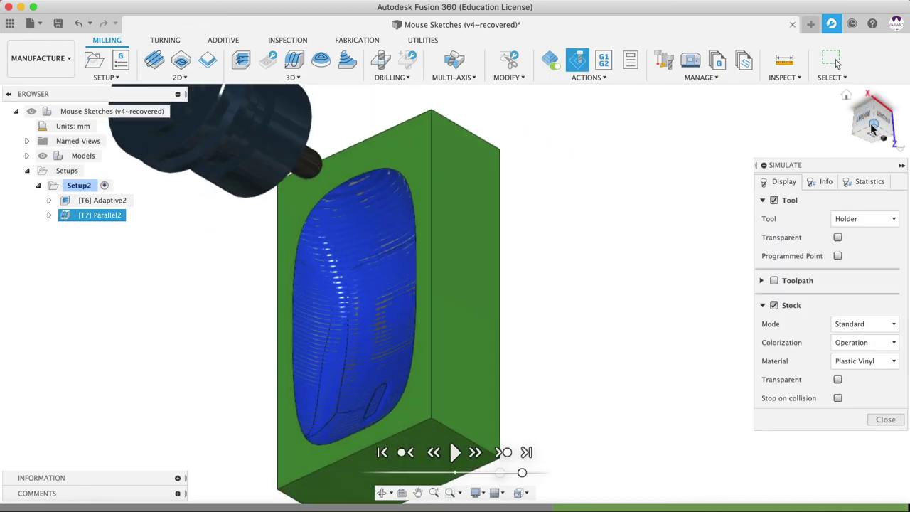
{"action": "middle_click_drag", "start_coordinate": [690, 238], "coordinate": [747, 228], "text": "shift"}
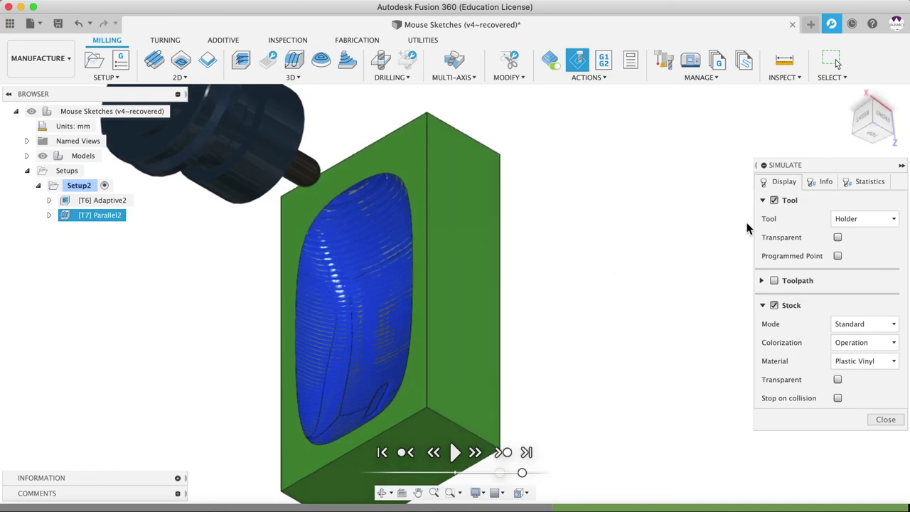
{"action": "left_click", "coordinate": [876, 131]}
{"action": "left_click_drag", "start_coordinate": [875, 137], "coordinate": [473, 260]}
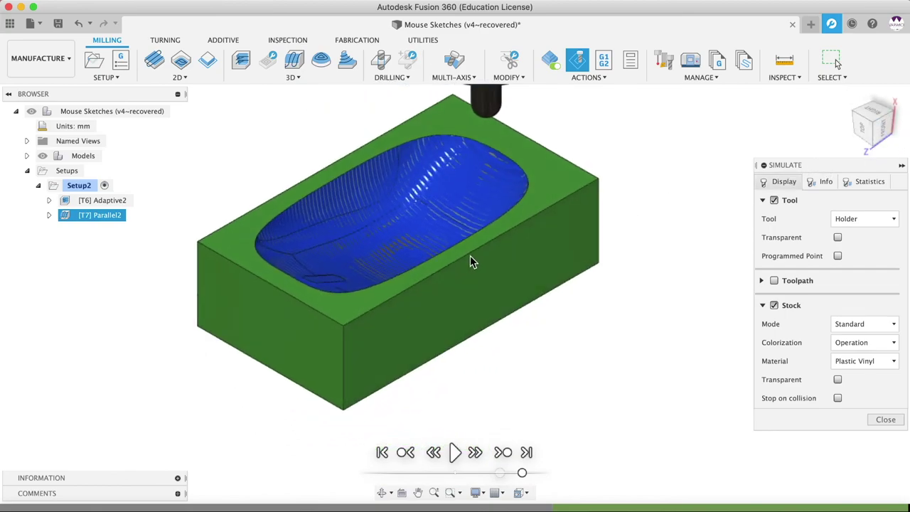
{"action": "scroll", "coordinate": [426, 238], "scroll_direction": "up", "scroll_amount": 5}
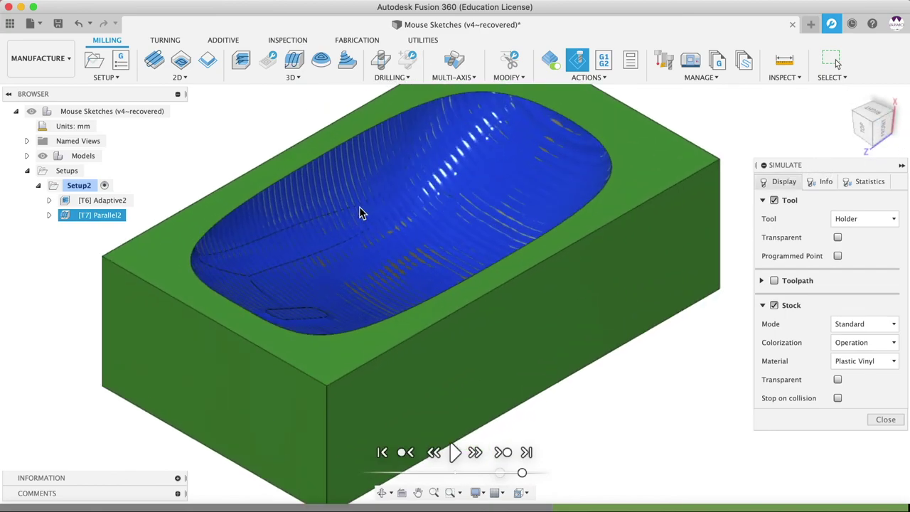
{"action": "scroll", "coordinate": [358, 212], "scroll_direction": "down", "scroll_amount": 5}
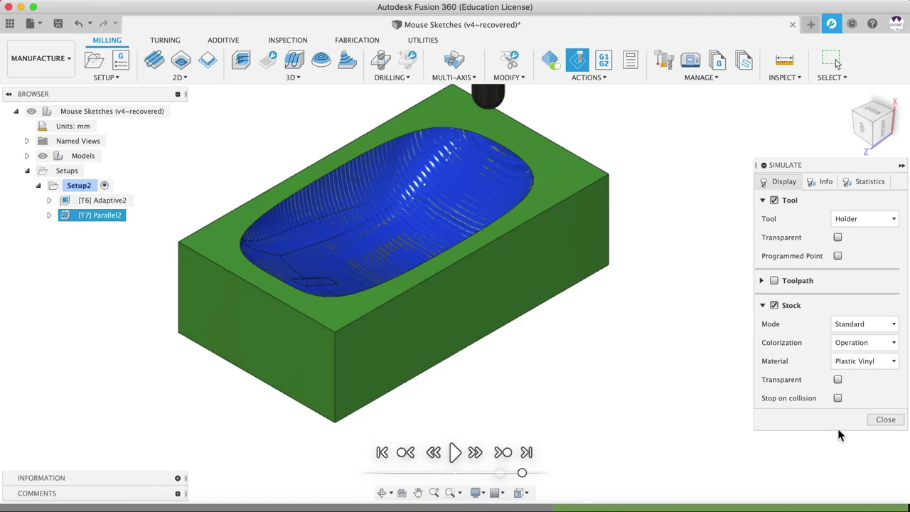
{"action": "left_click", "coordinate": [889, 421]}
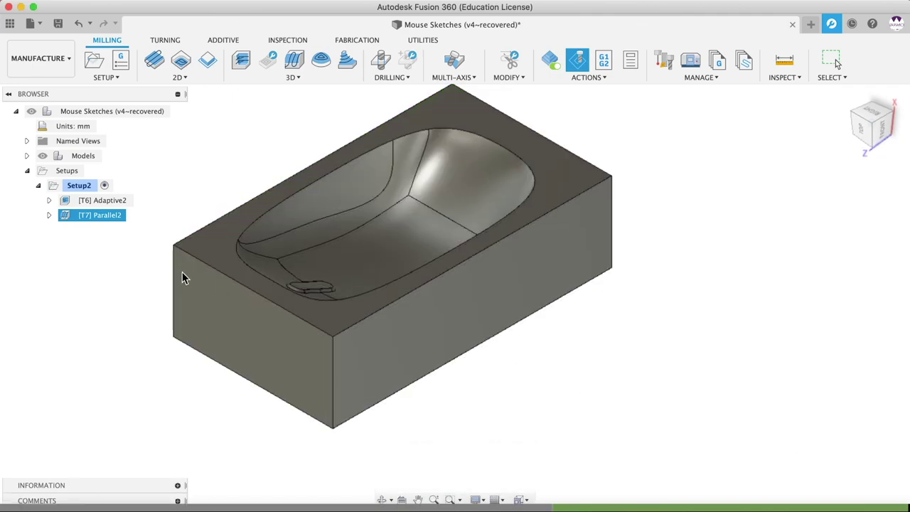
Step: Select Setup2, dismiss its context menu, and switch to the Design workspace
{"action": "left_click", "coordinate": [79, 185]}
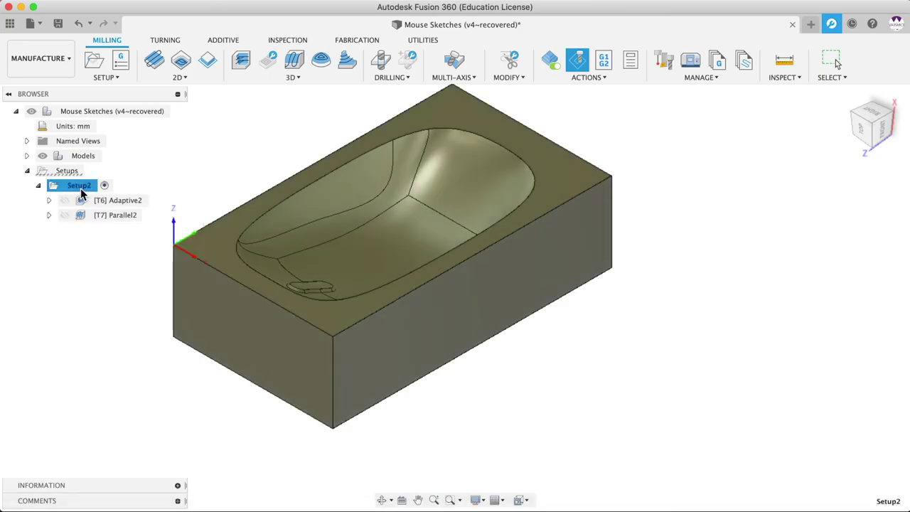
{"action": "right_click", "coordinate": [81, 187]}
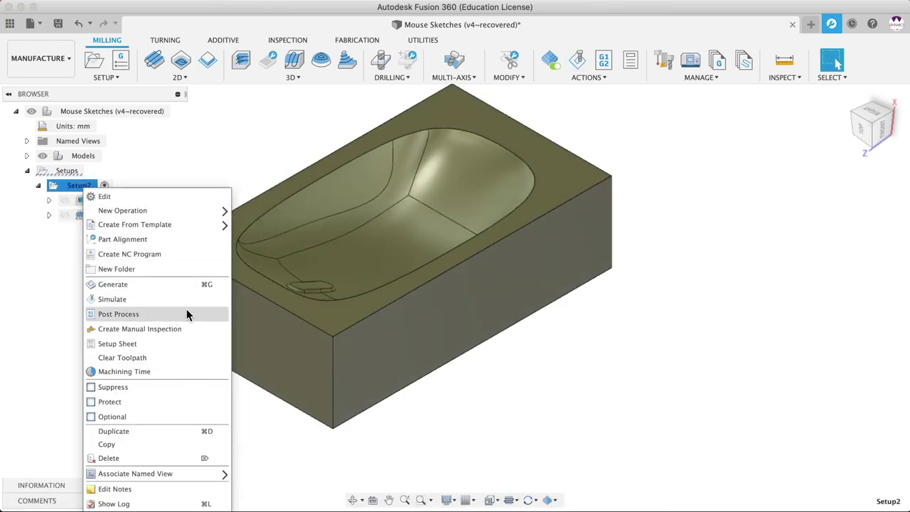
{"action": "left_click", "coordinate": [599, 407]}
{"action": "left_click", "coordinate": [43, 60]}
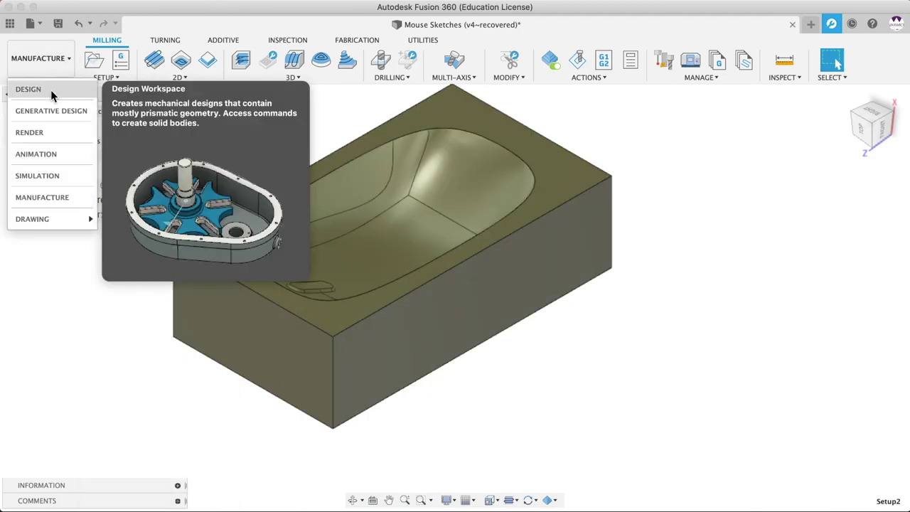
{"action": "left_click", "coordinate": [50, 90]}
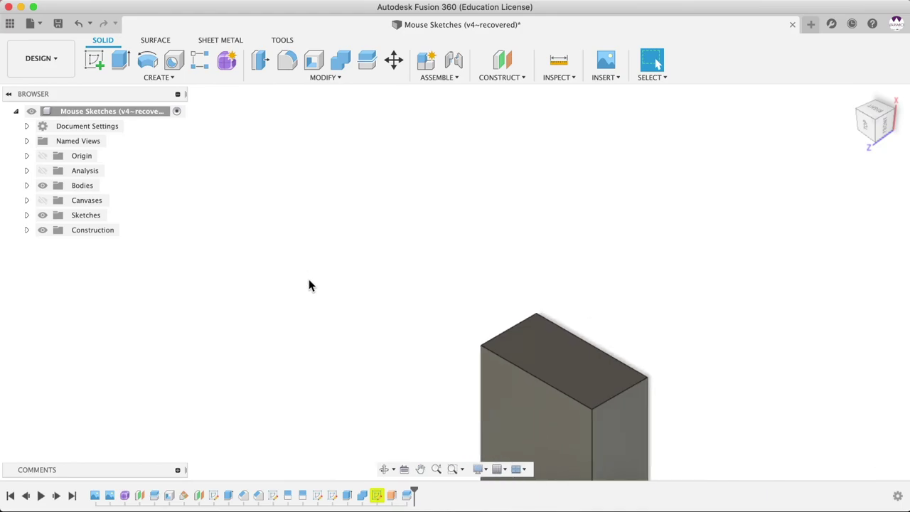
Step: Reorient to an isometric view of the mold and toggle the Top body's visibility under Bodies
{"action": "middle_click_drag", "start_coordinate": [370, 303], "coordinate": [296, 365], "text": "shift"}
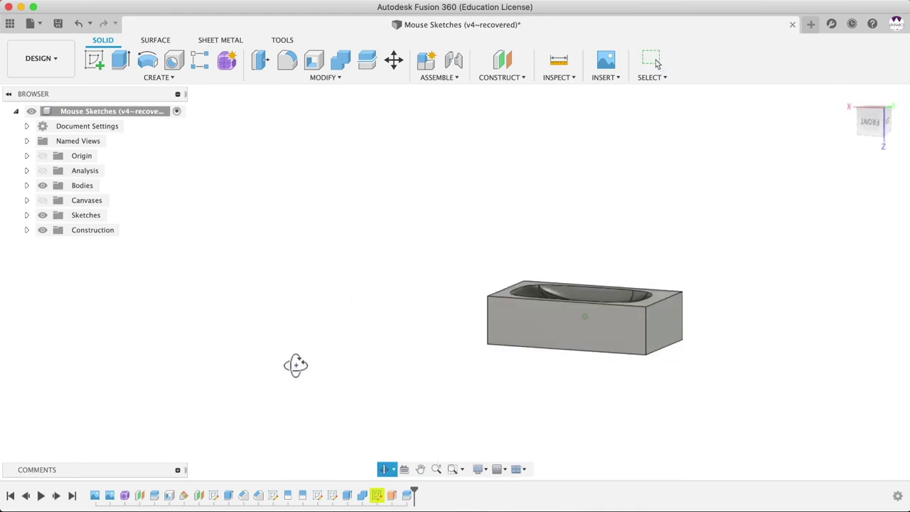
{"action": "left_click", "coordinate": [655, 61]}
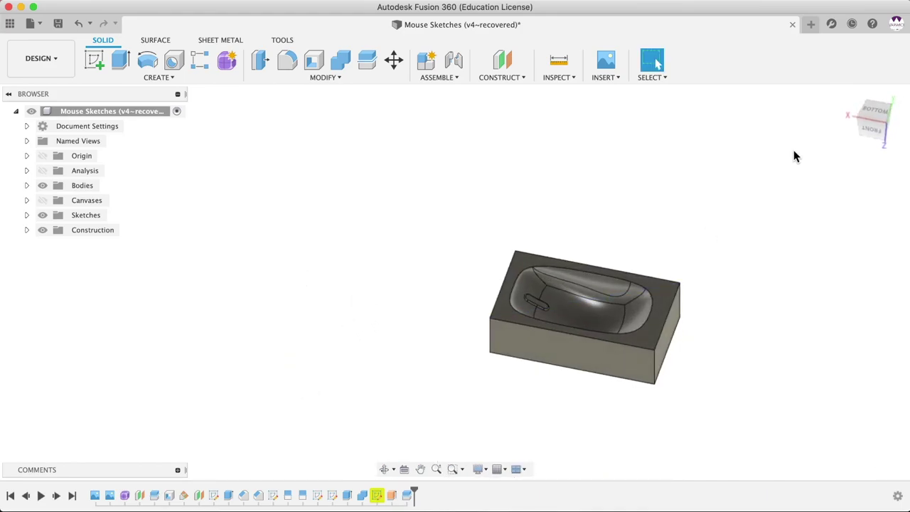
{"action": "left_click", "coordinate": [869, 123]}
{"action": "middle_click_drag", "start_coordinate": [620, 356], "coordinate": [501, 294]}
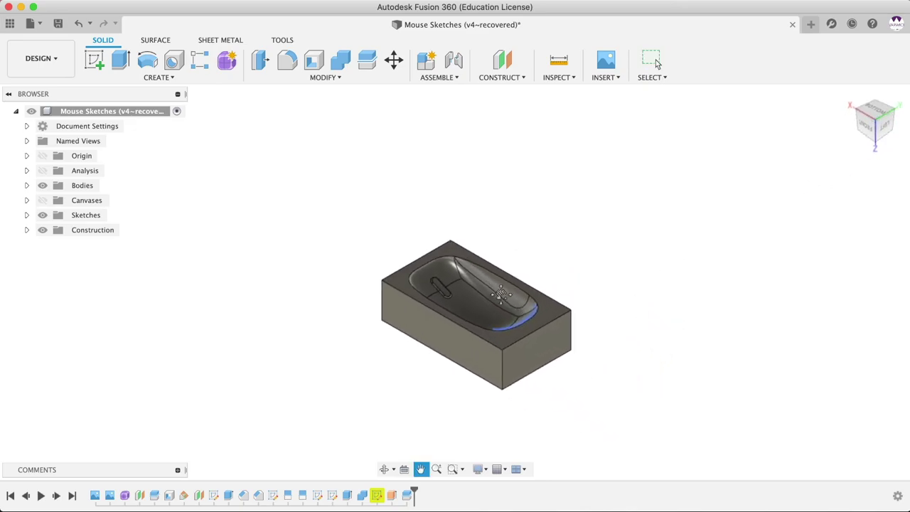
{"action": "left_click", "coordinate": [655, 61]}
{"action": "scroll", "coordinate": [366, 213], "scroll_direction": "up", "scroll_amount": 5}
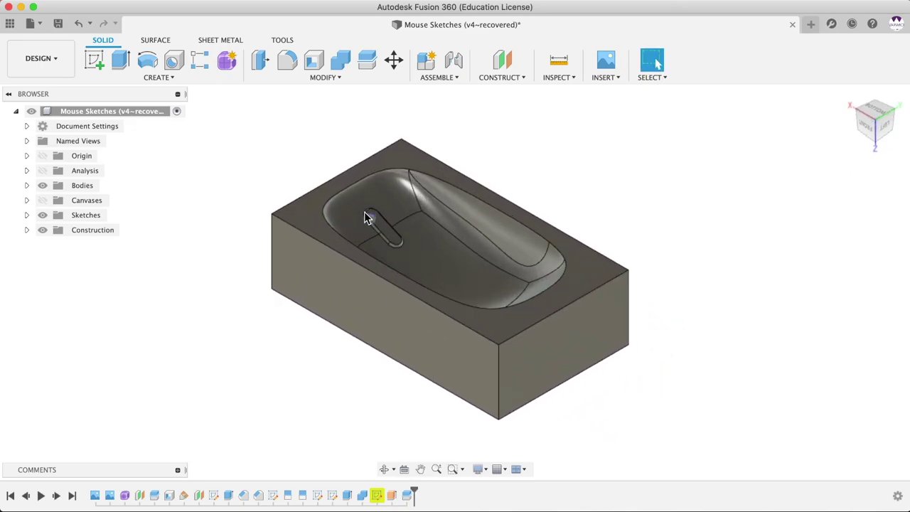
{"action": "scroll", "coordinate": [365, 218], "scroll_direction": "up", "scroll_amount": 2}
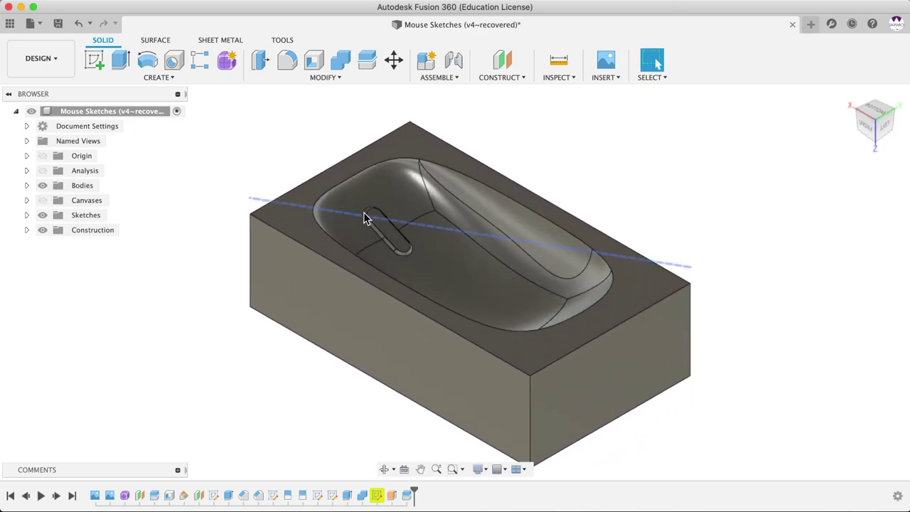
{"action": "left_click", "coordinate": [27, 185]}
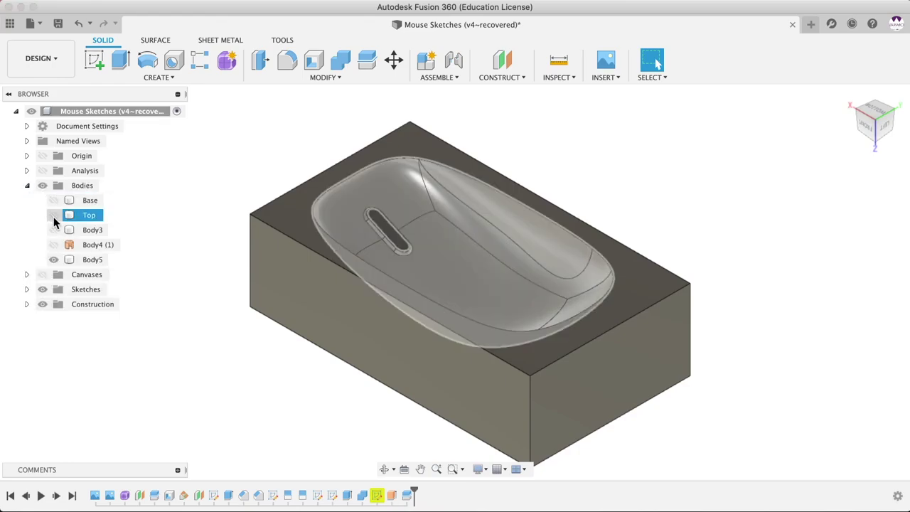
{"action": "left_click", "coordinate": [55, 216]}
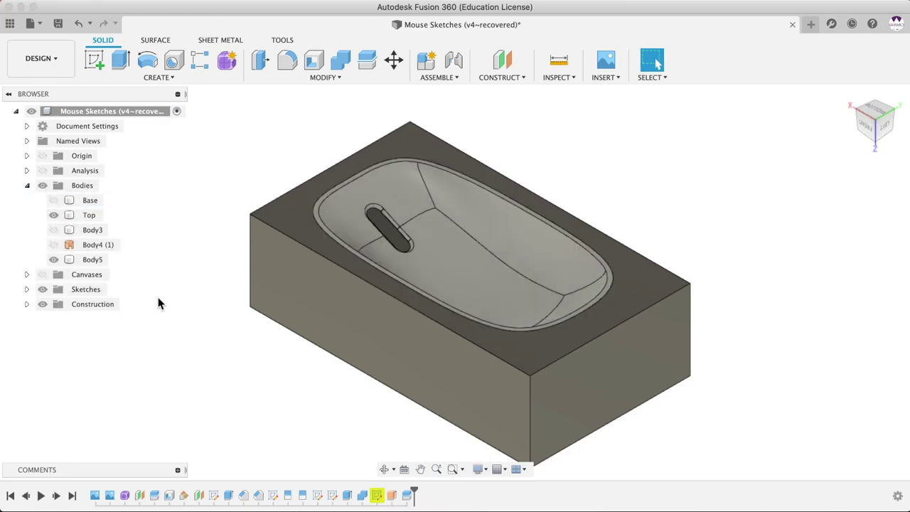